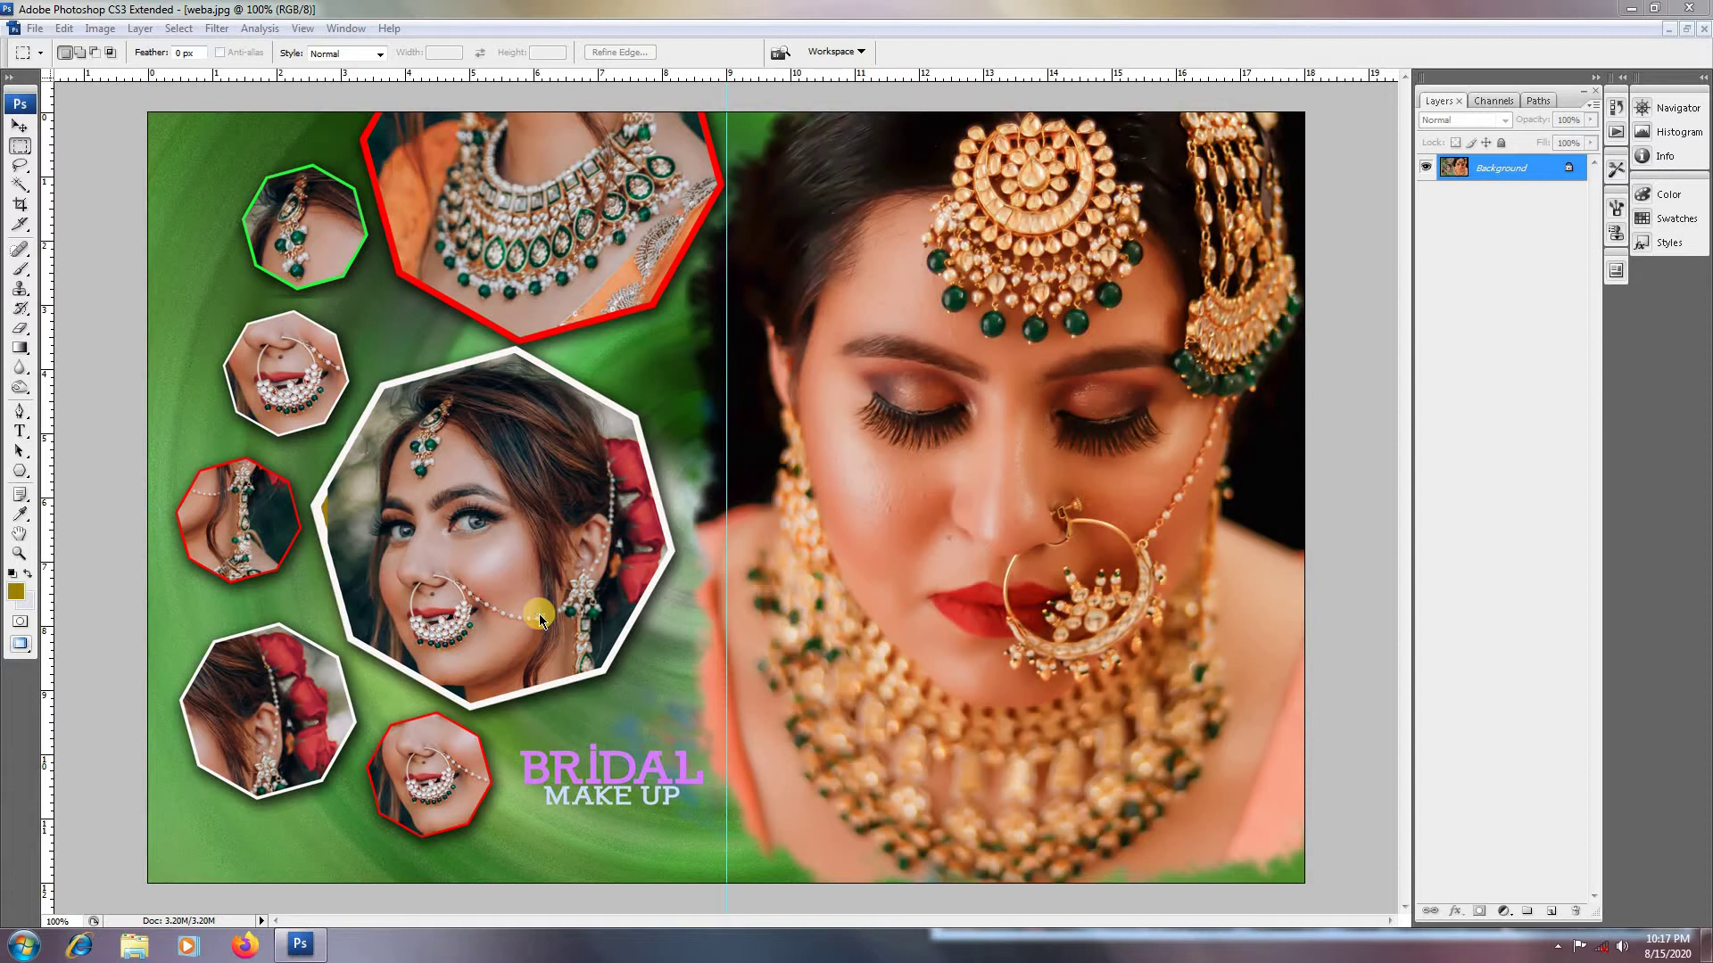
# Step: Create a new document from the 18 in x 12 in preset at 200 pixels/inch with a white background
pyautogui.click(35, 30)
pyautogui.click(43, 45)
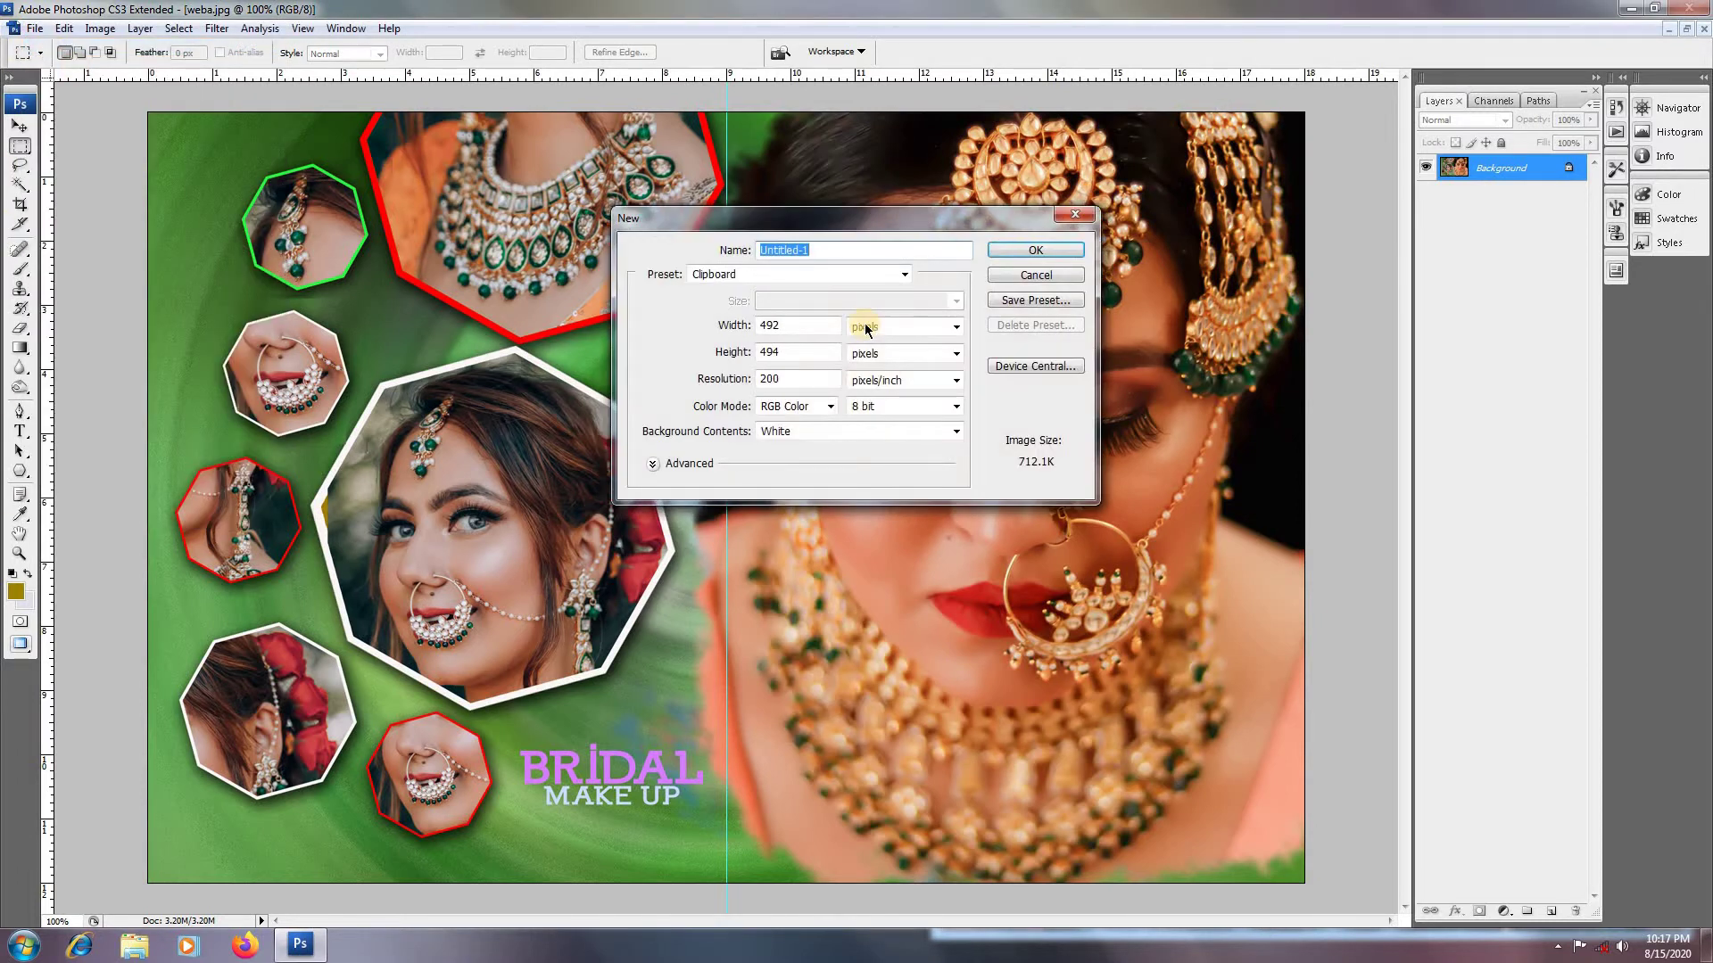
pyautogui.click(867, 275)
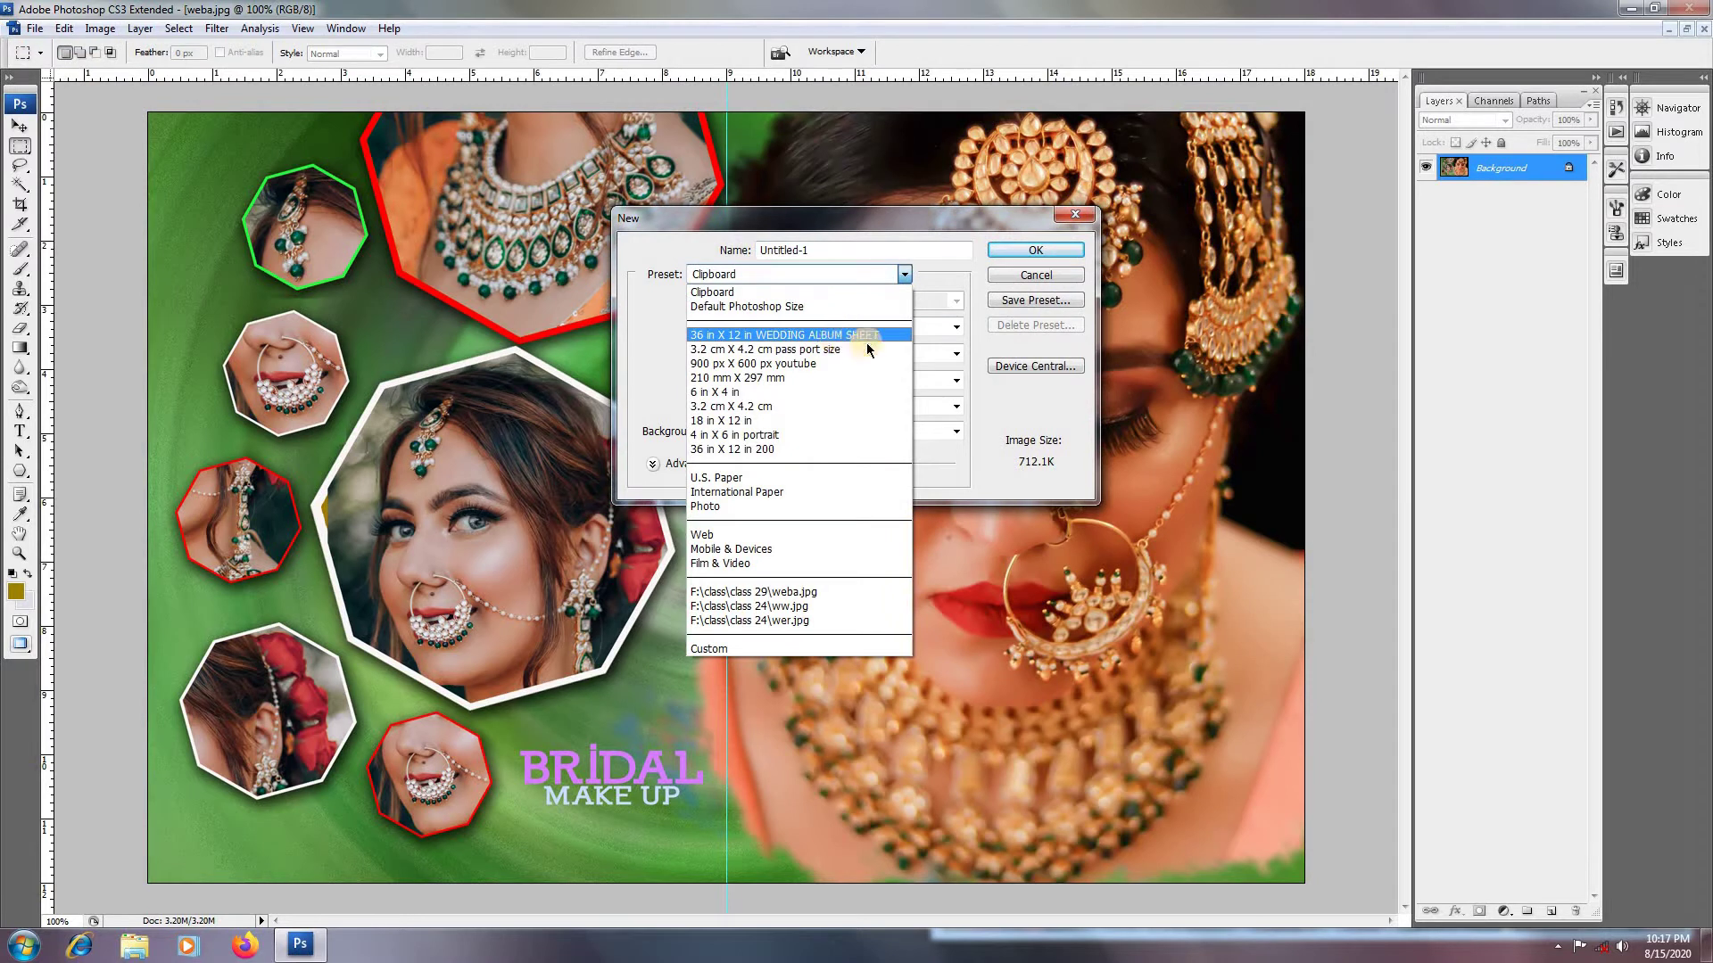
pyautogui.click(784, 421)
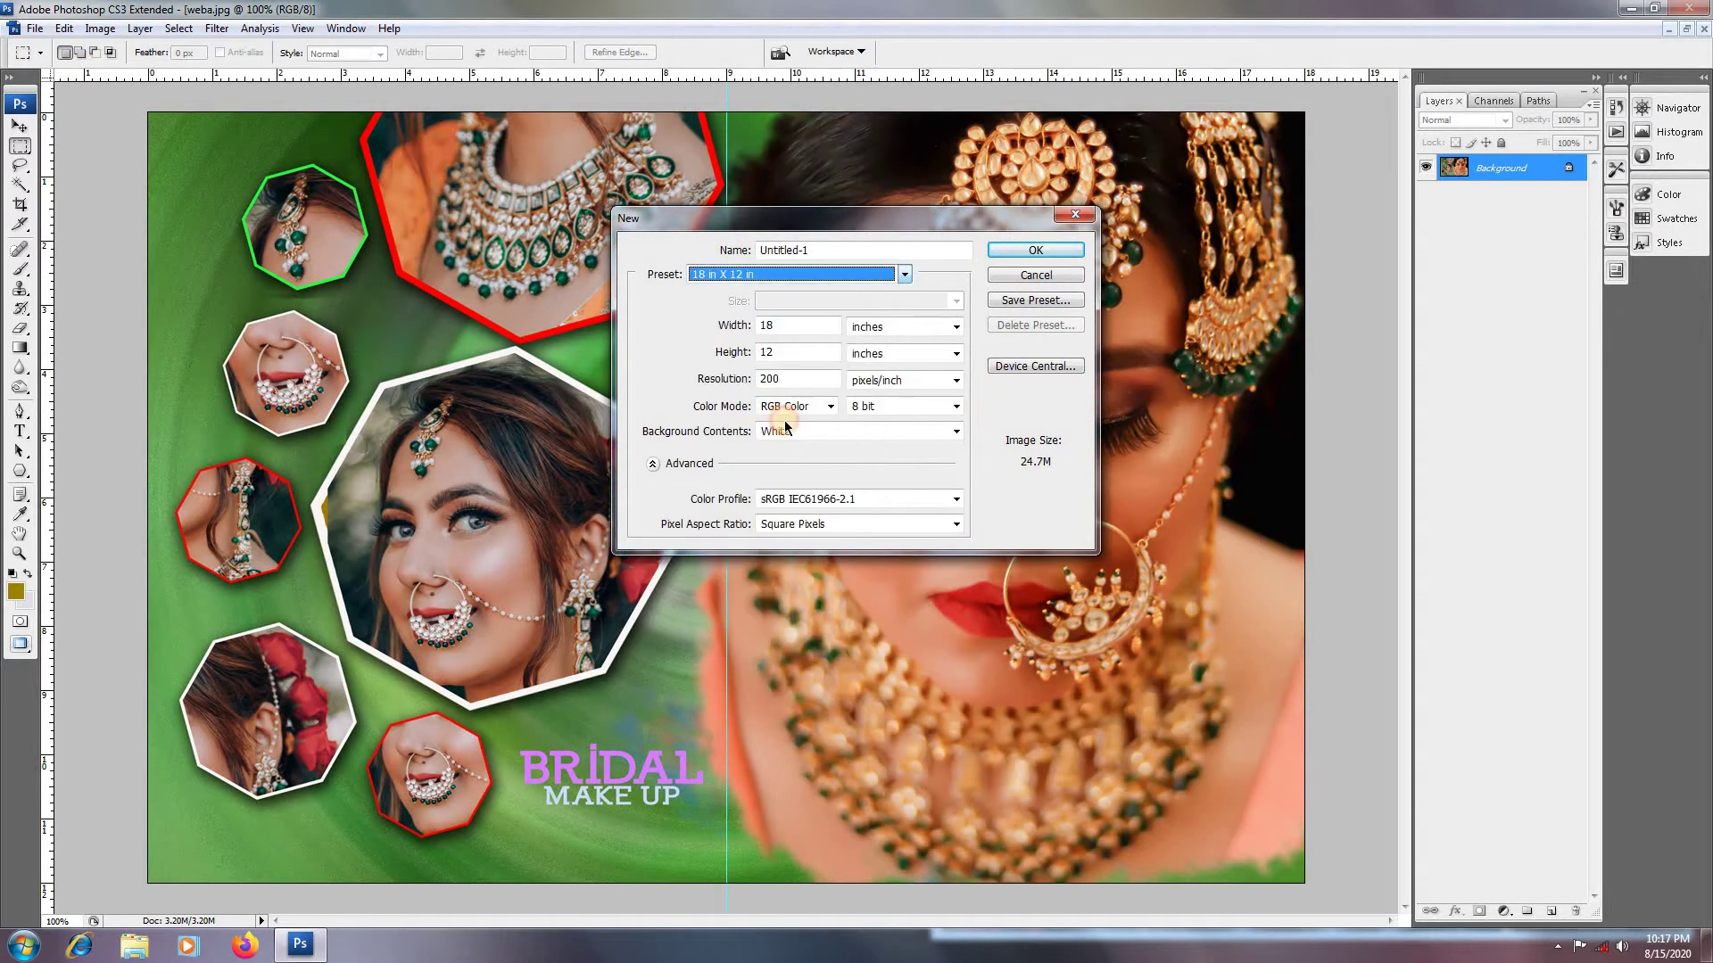
pyautogui.click(1037, 250)
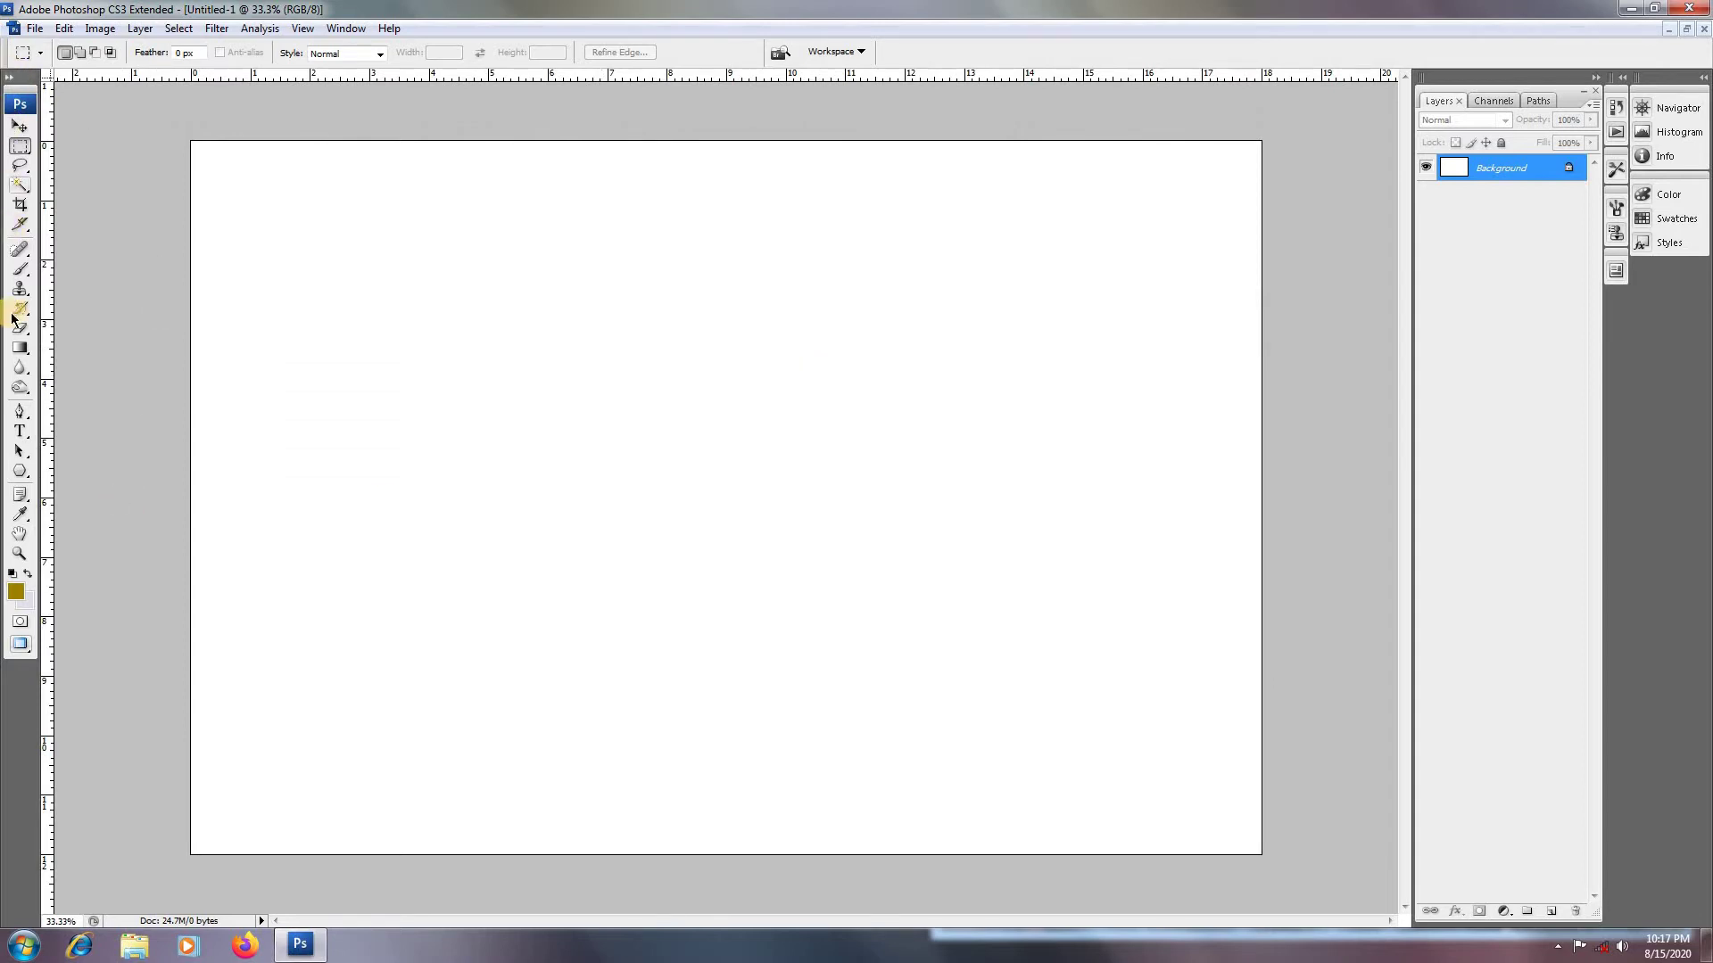
# Step: Try the Polygon tool by drawing practice paths with eight, four and six sides, and clear them from the canvas
pyautogui.click(20, 470)
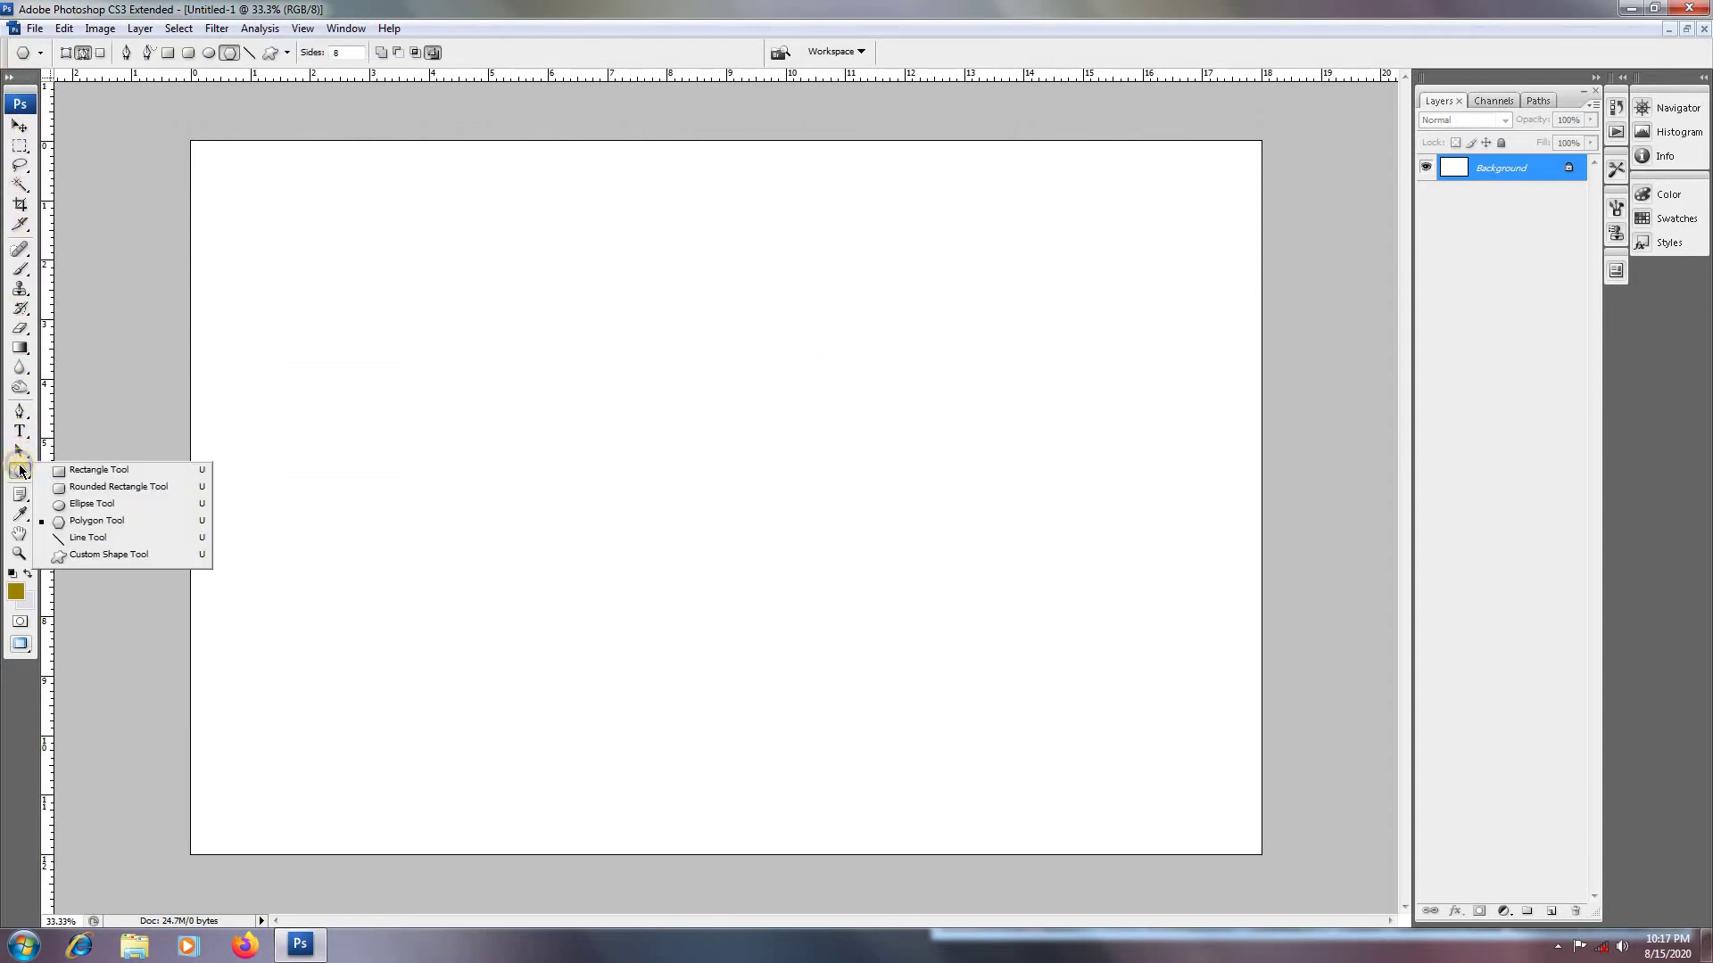
pyautogui.click(89, 470)
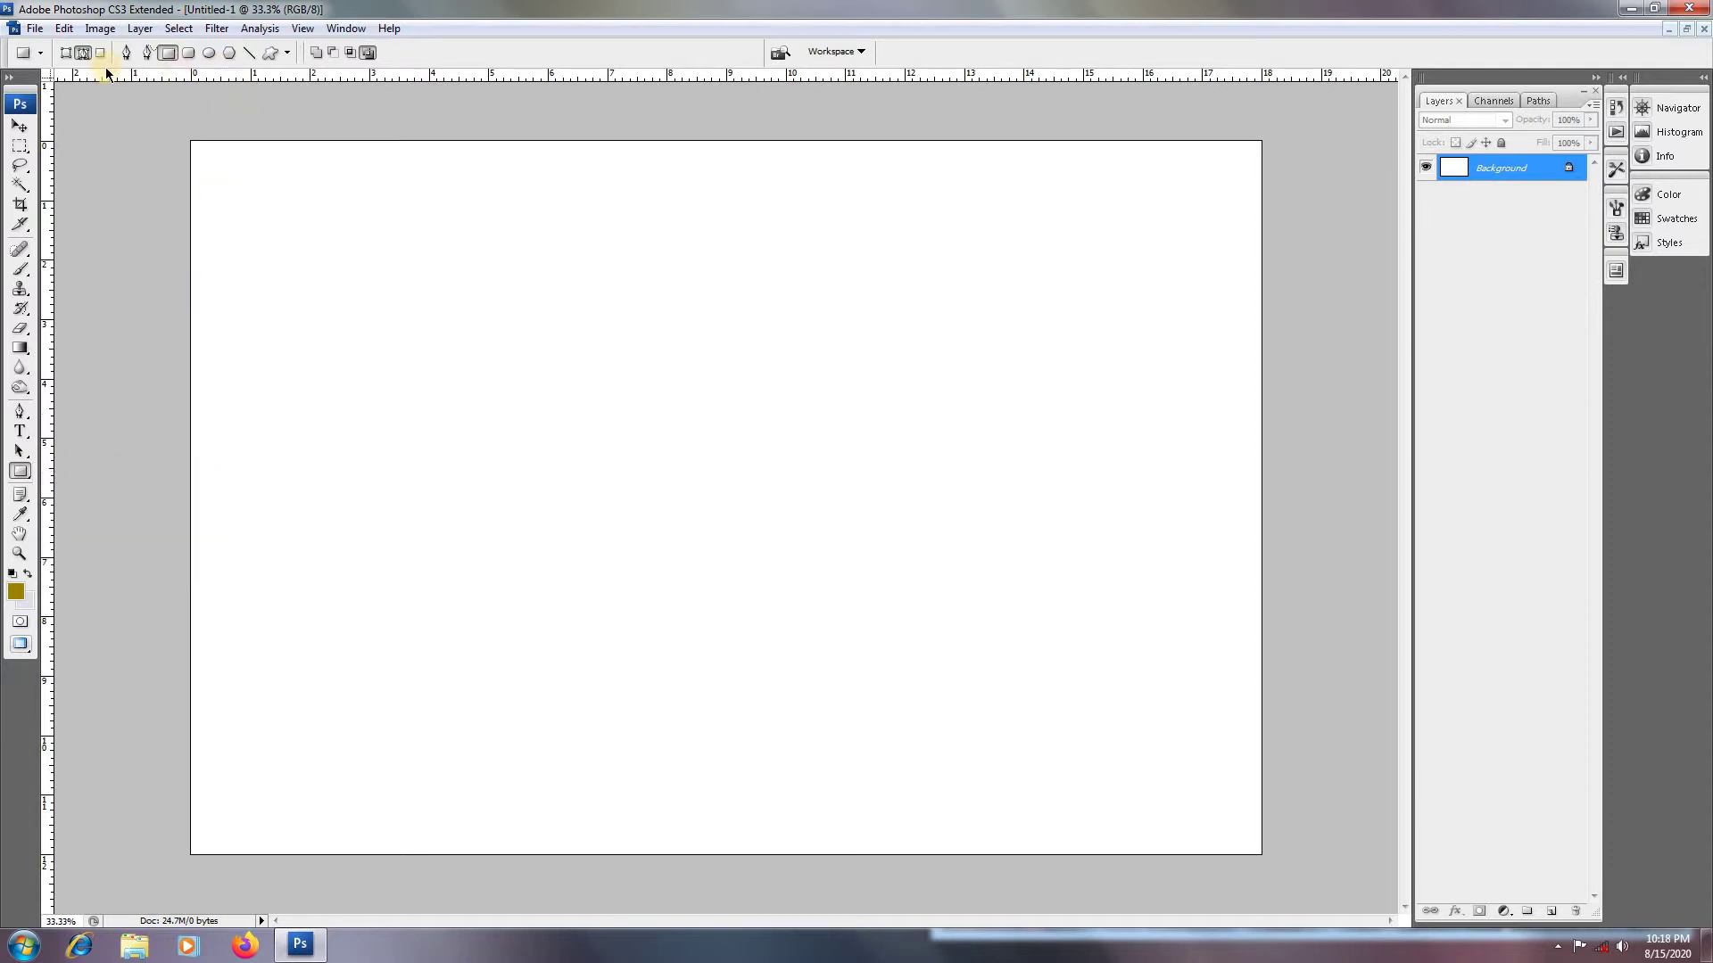
pyautogui.click(228, 52)
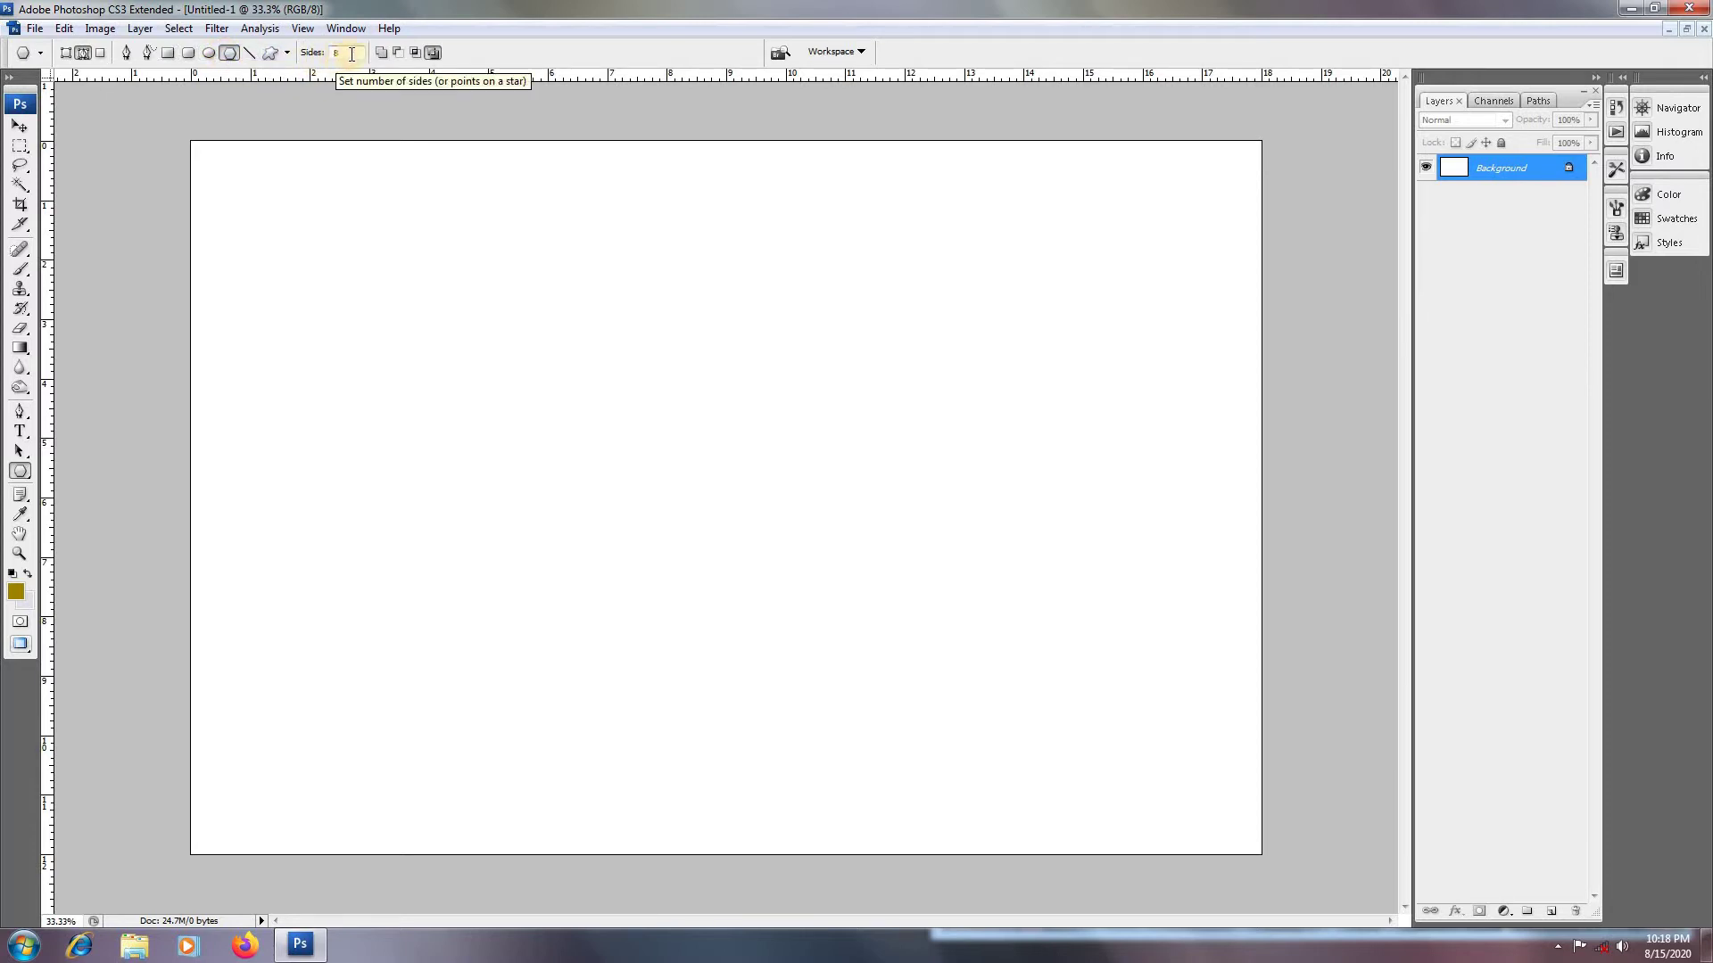
pyautogui.moveTo(385, 254); pyautogui.dragTo(368, 188)
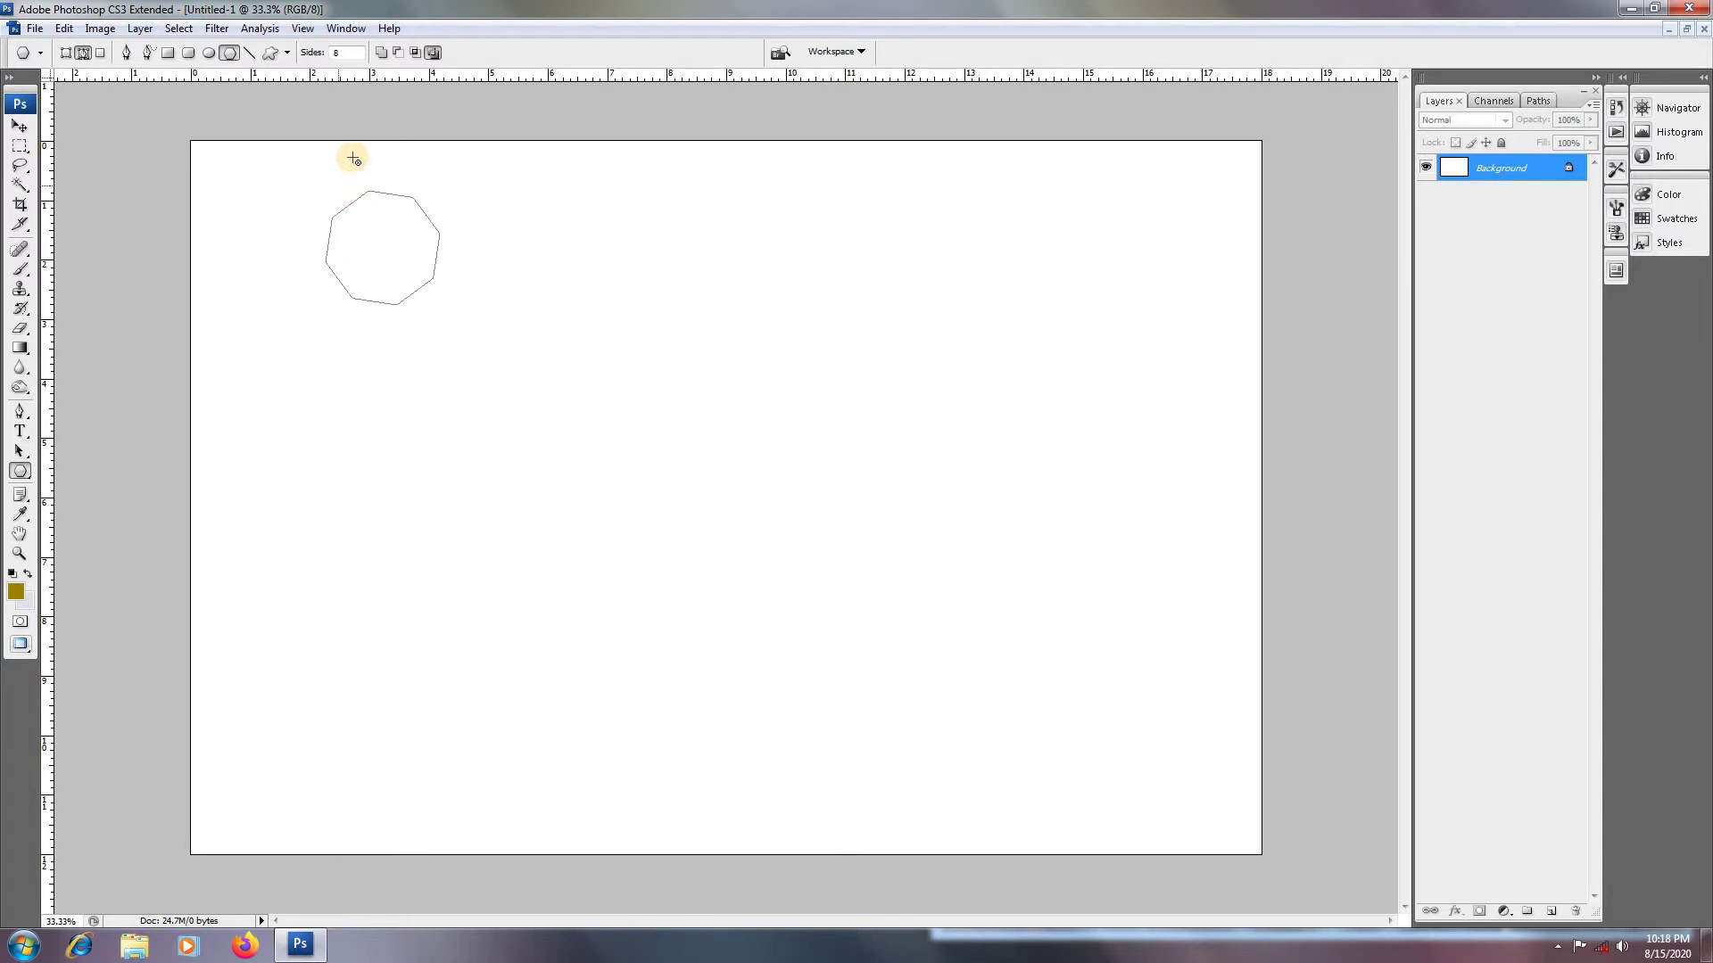
pyautogui.click(346, 53)
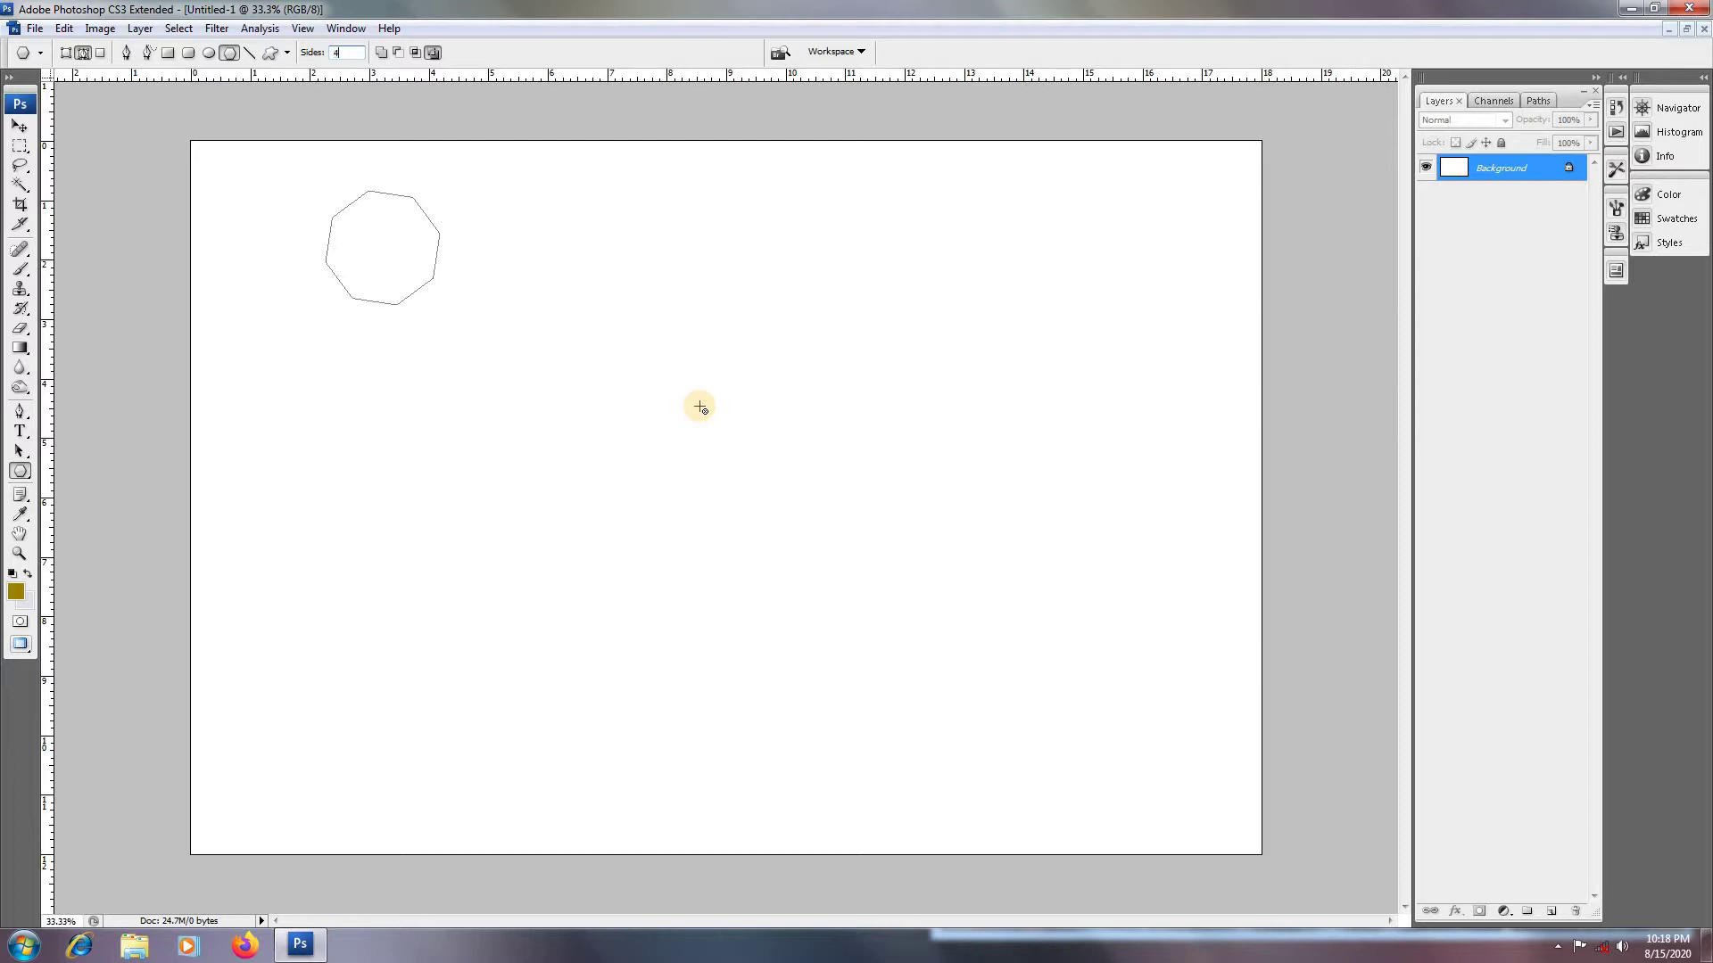
pyautogui.moveTo(700, 407); pyautogui.dragTo(793, 525)
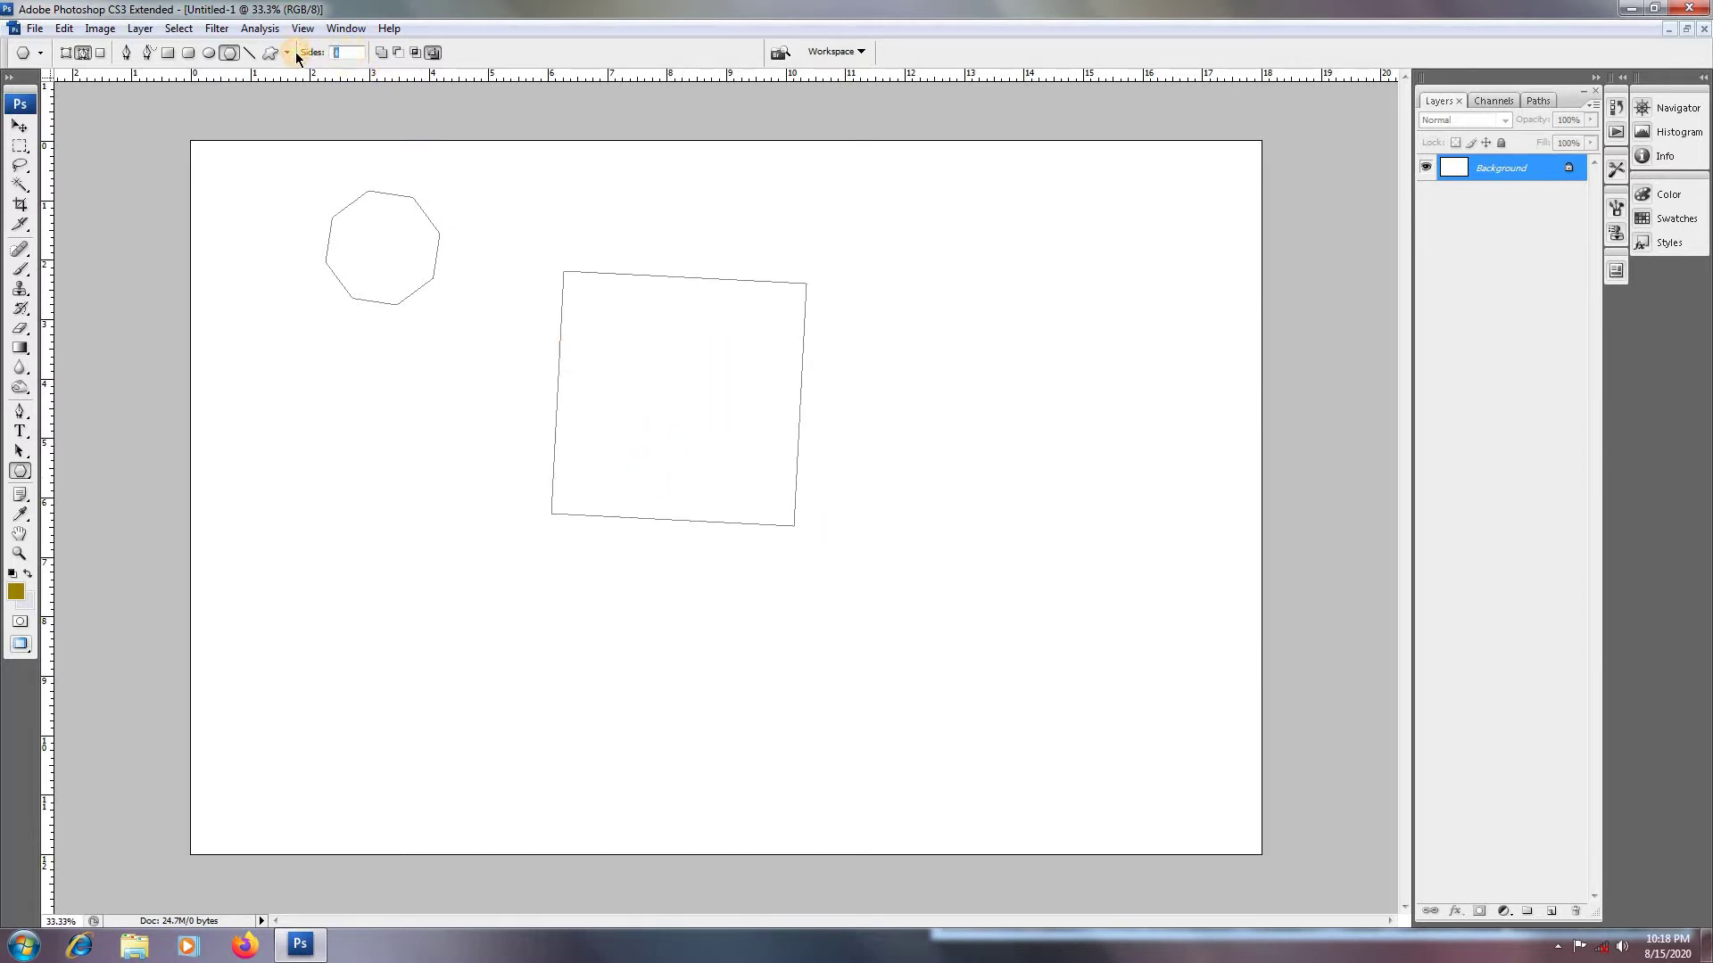
pyautogui.write('6')
pyautogui.moveTo(382, 371); pyautogui.dragTo(518, 500)
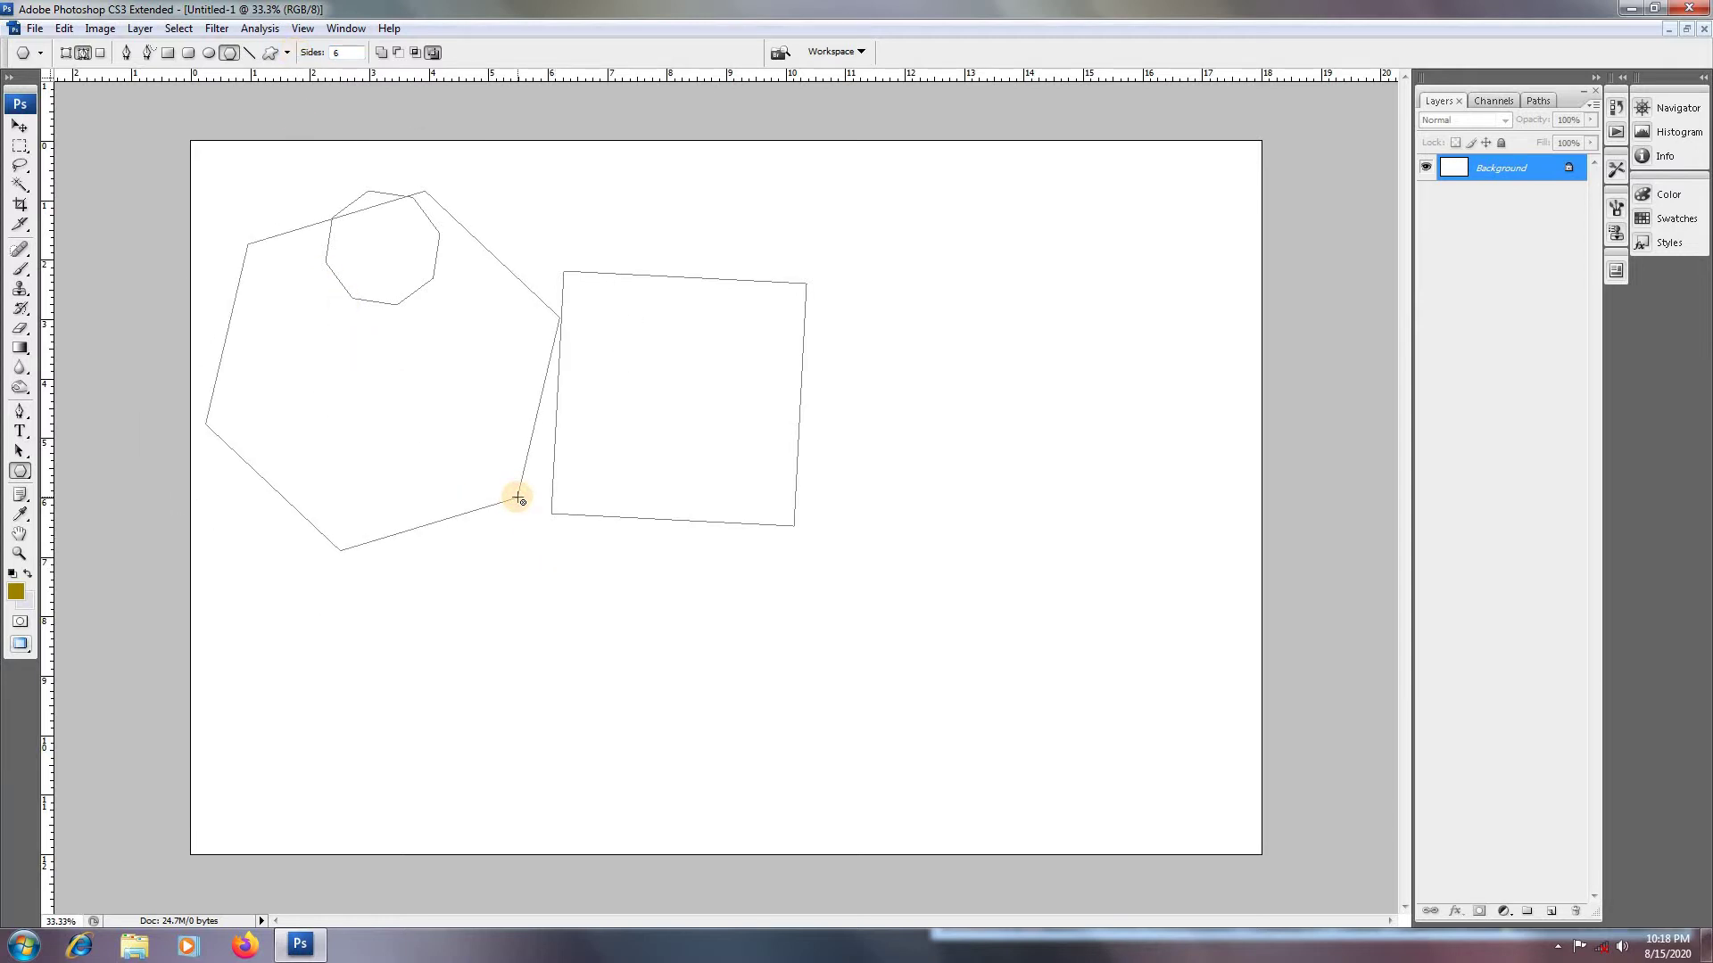
pyautogui.press('Return')
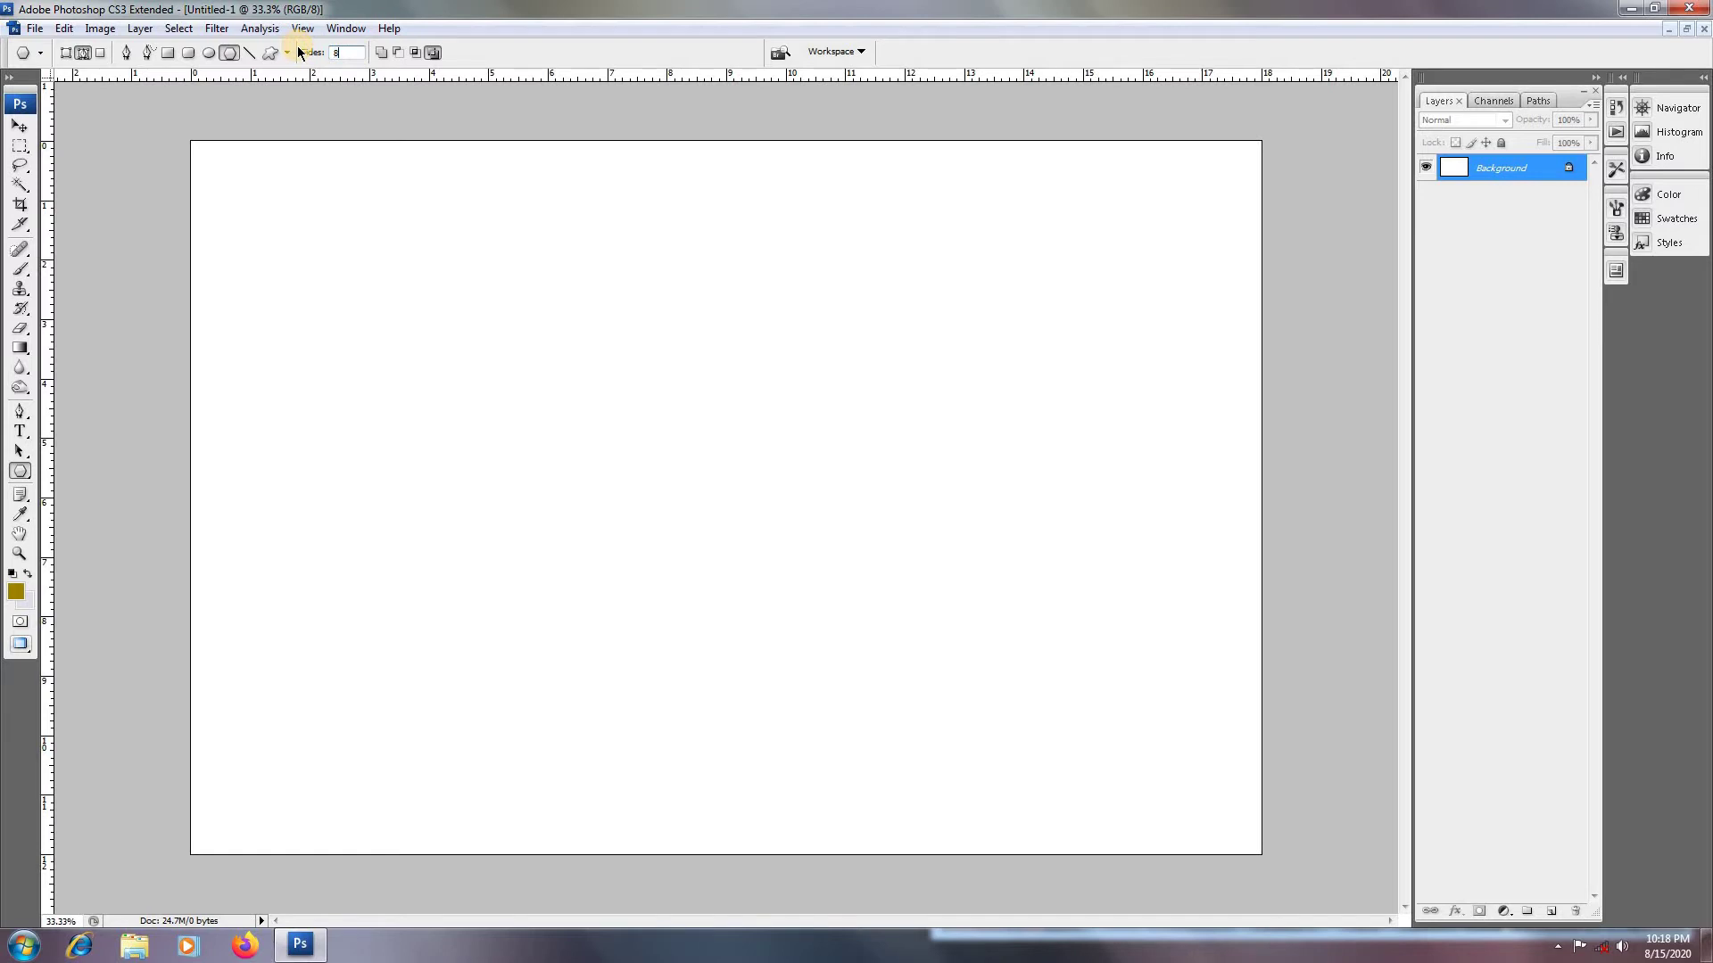
# Step: Draw an 8-sided polygon about 6.3 inches across, convert it to a selection and fill it with the olive foreground color on a new layer
pyautogui.moveTo(554, 406); pyautogui.dragTo(706, 523)
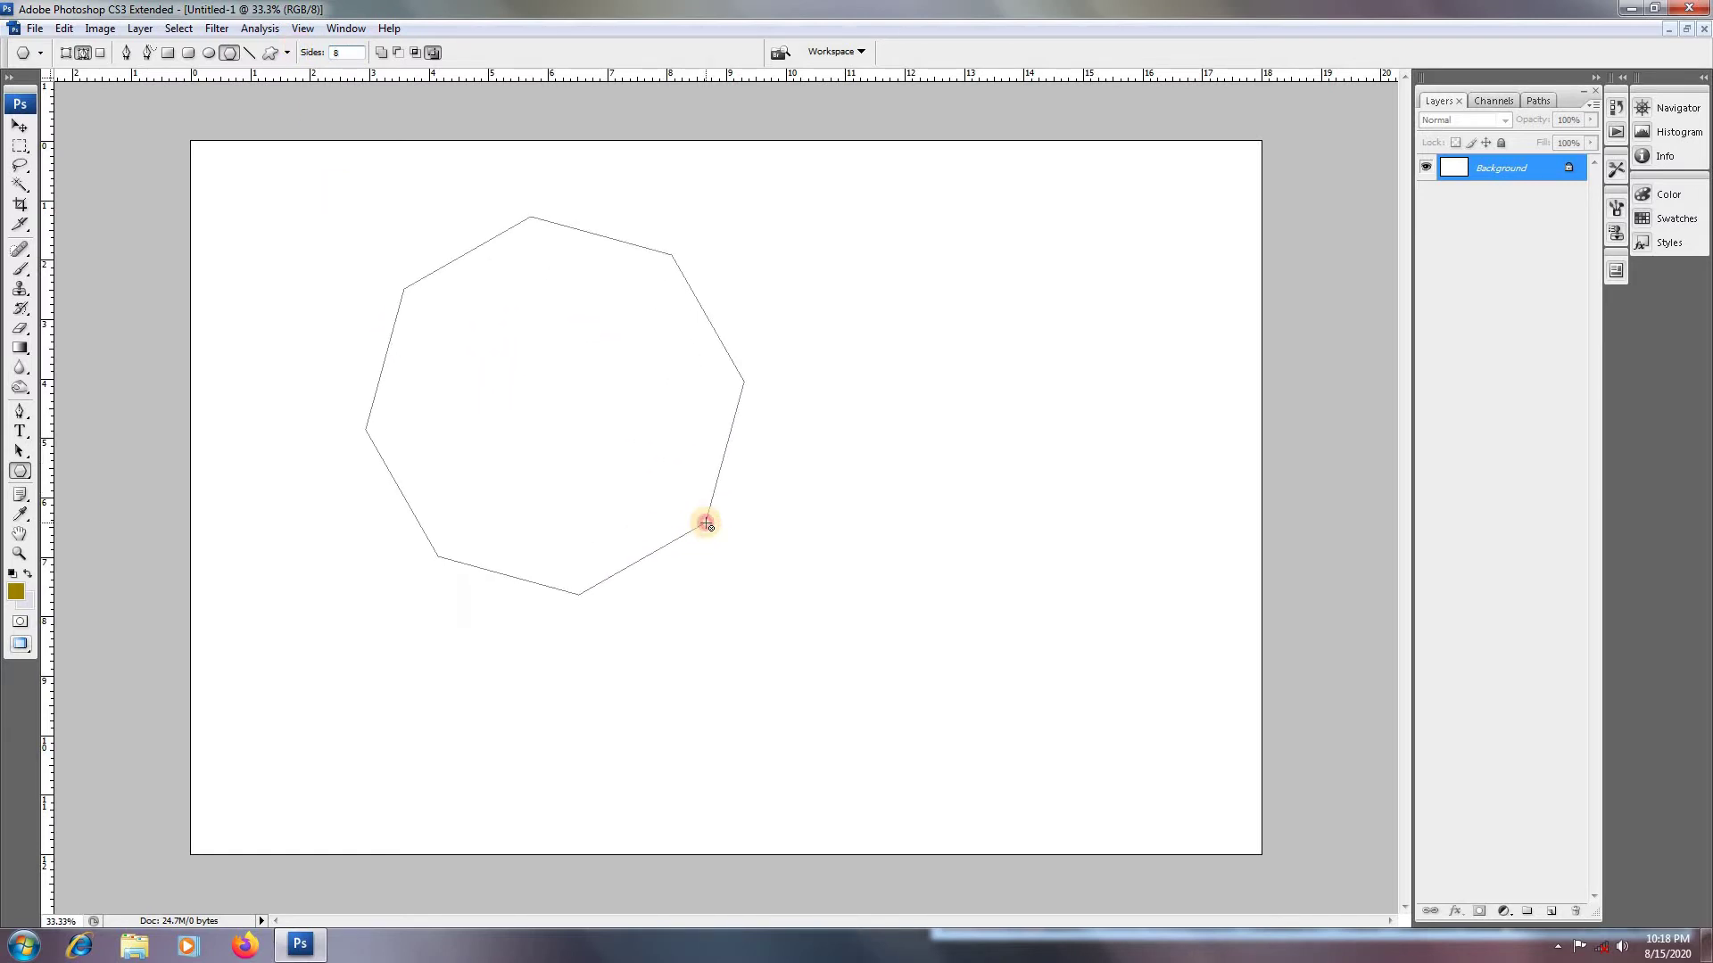
pyautogui.hotkey('ctrl', 'Return')
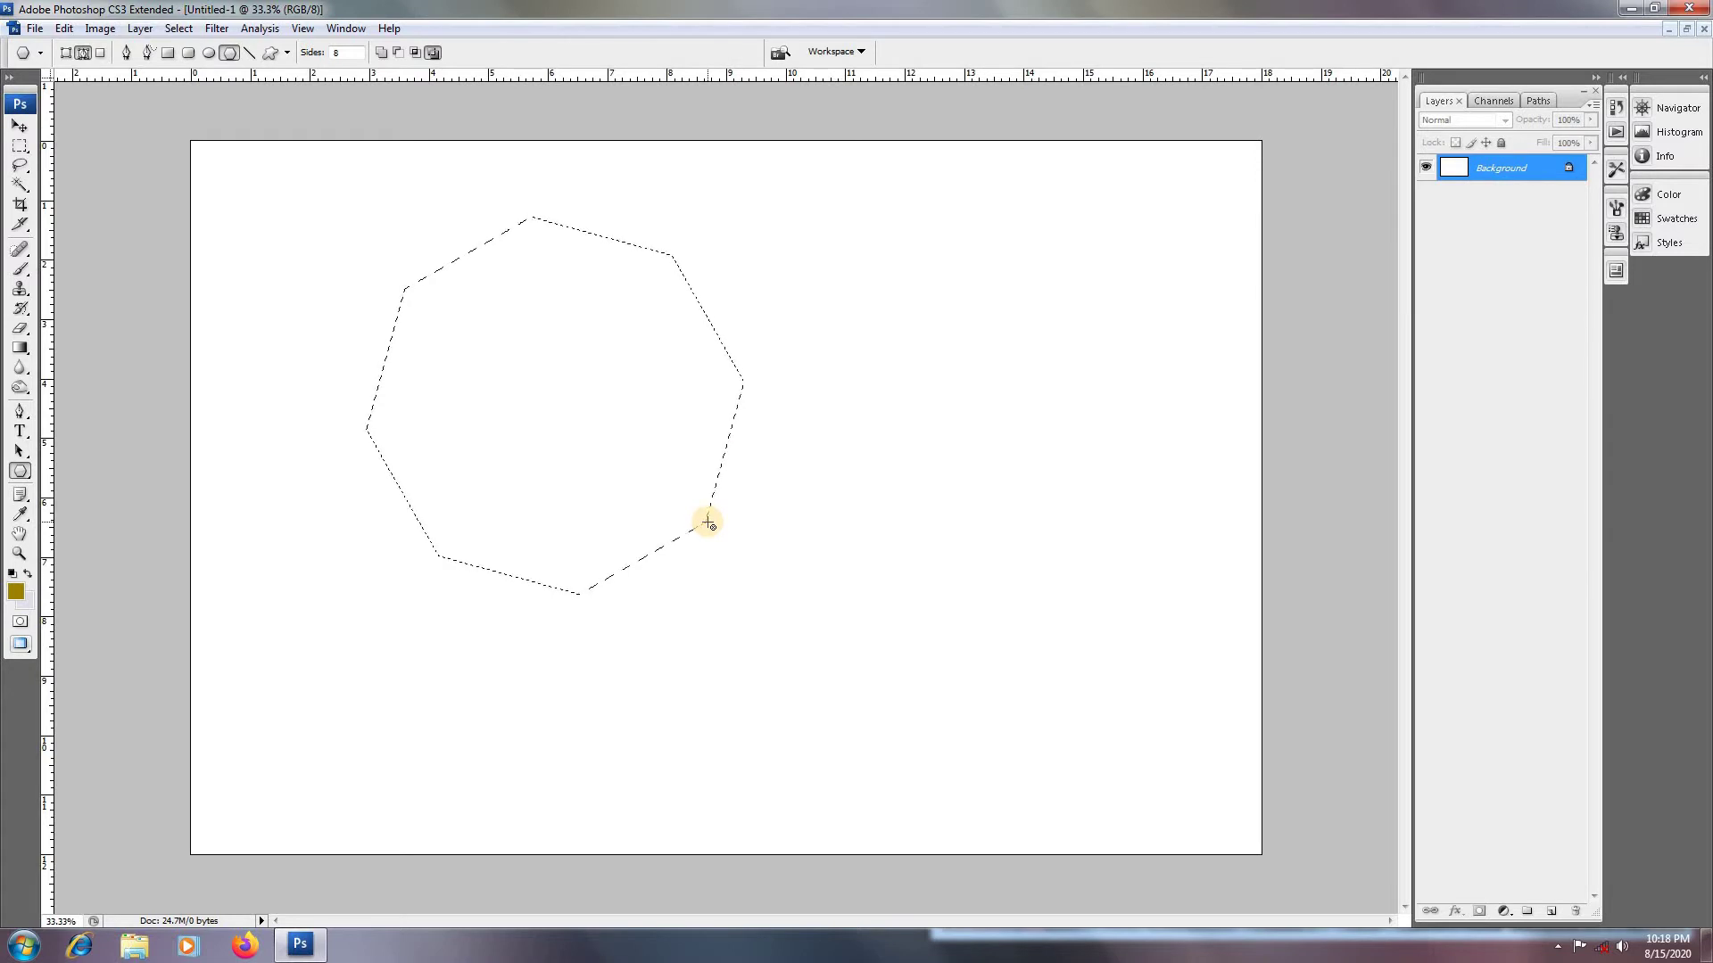
pyautogui.hotkey('ctrl', 'shift', 'n')
pyautogui.press('Return')
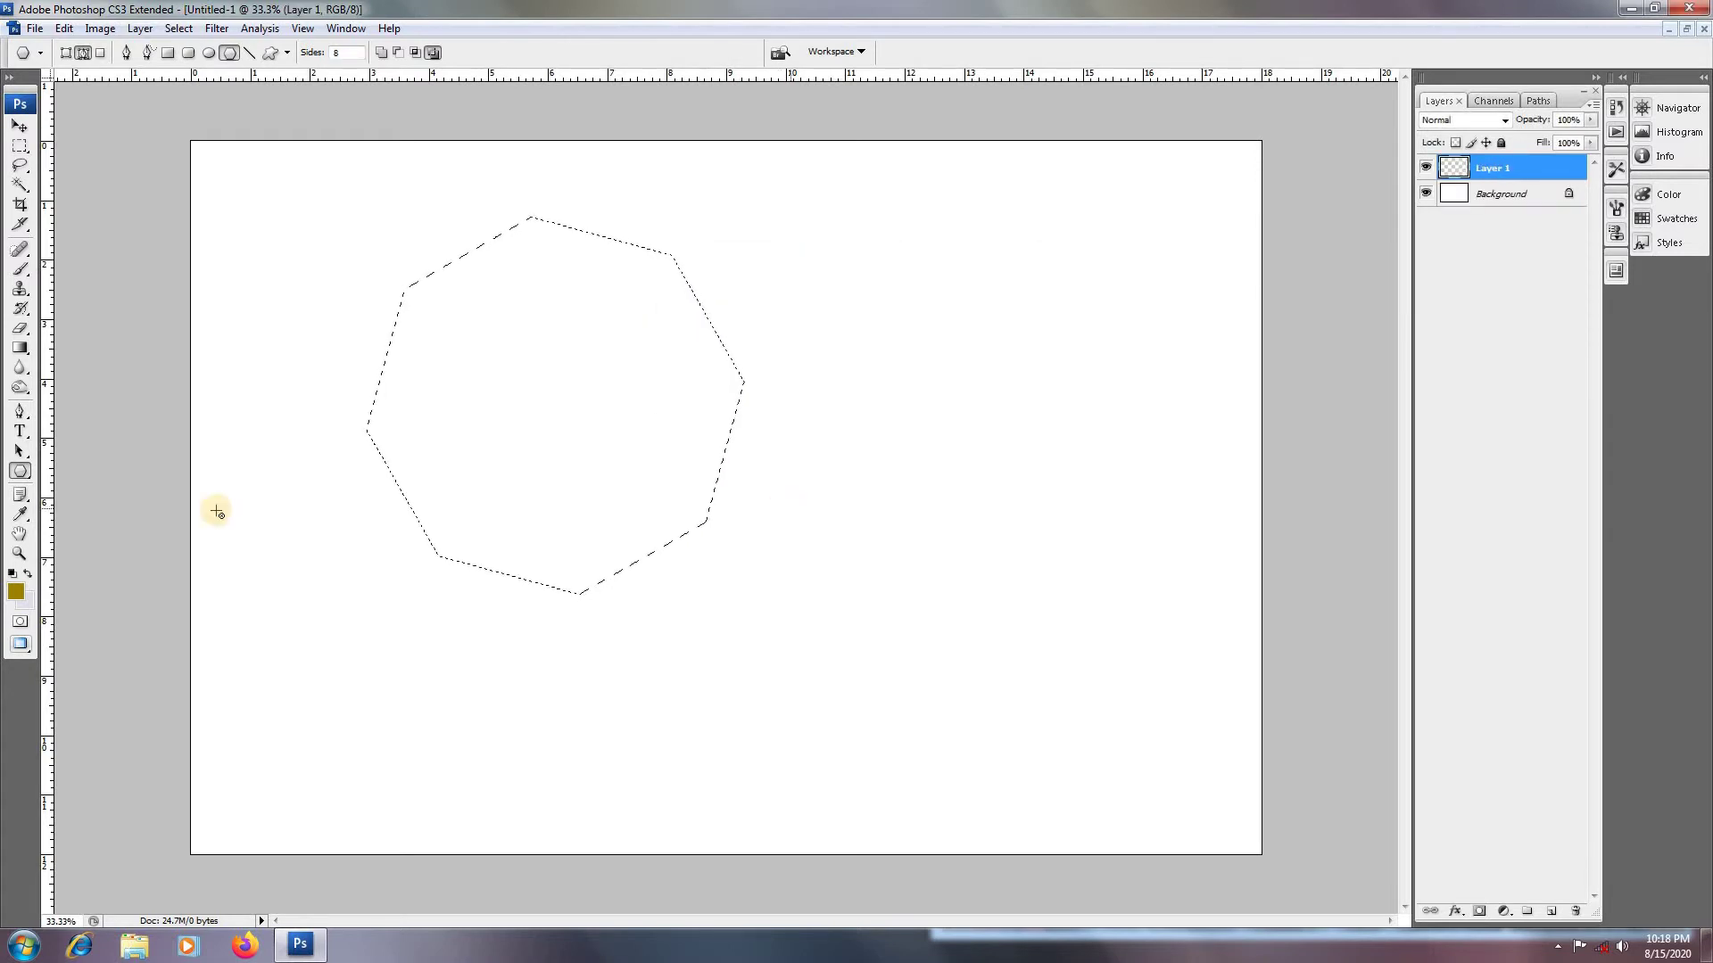
pyautogui.hotkey('alt', 'BackSpace')
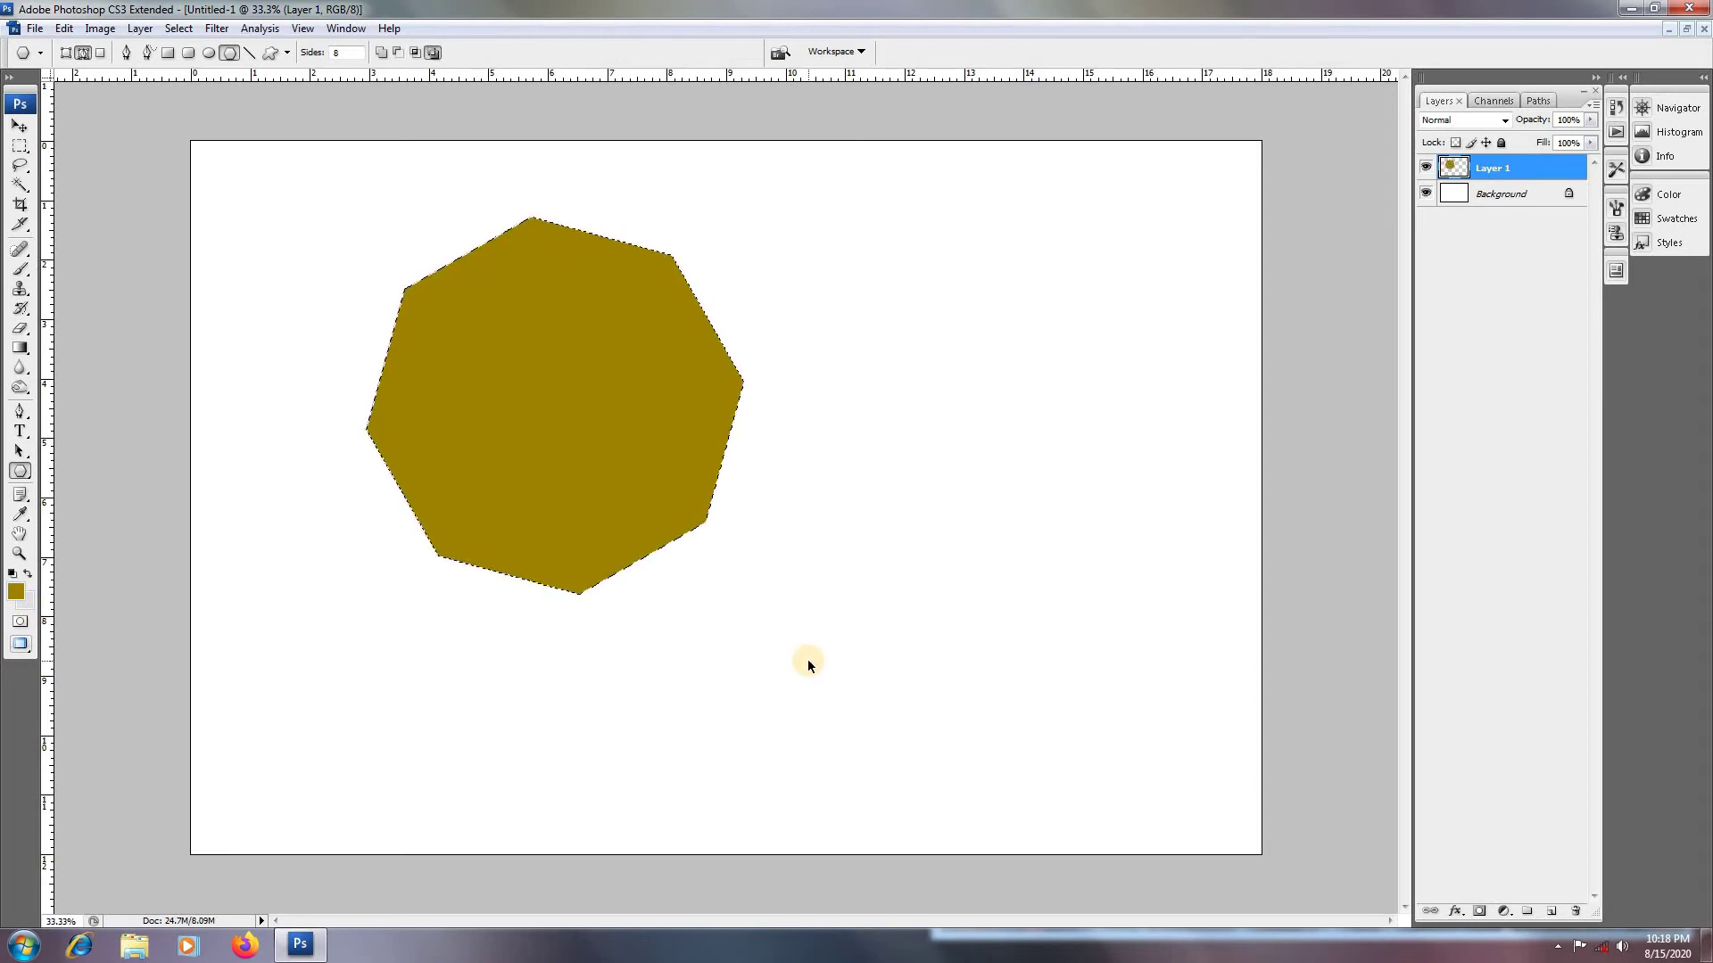
pyautogui.hotkey('ctrl', 'd')
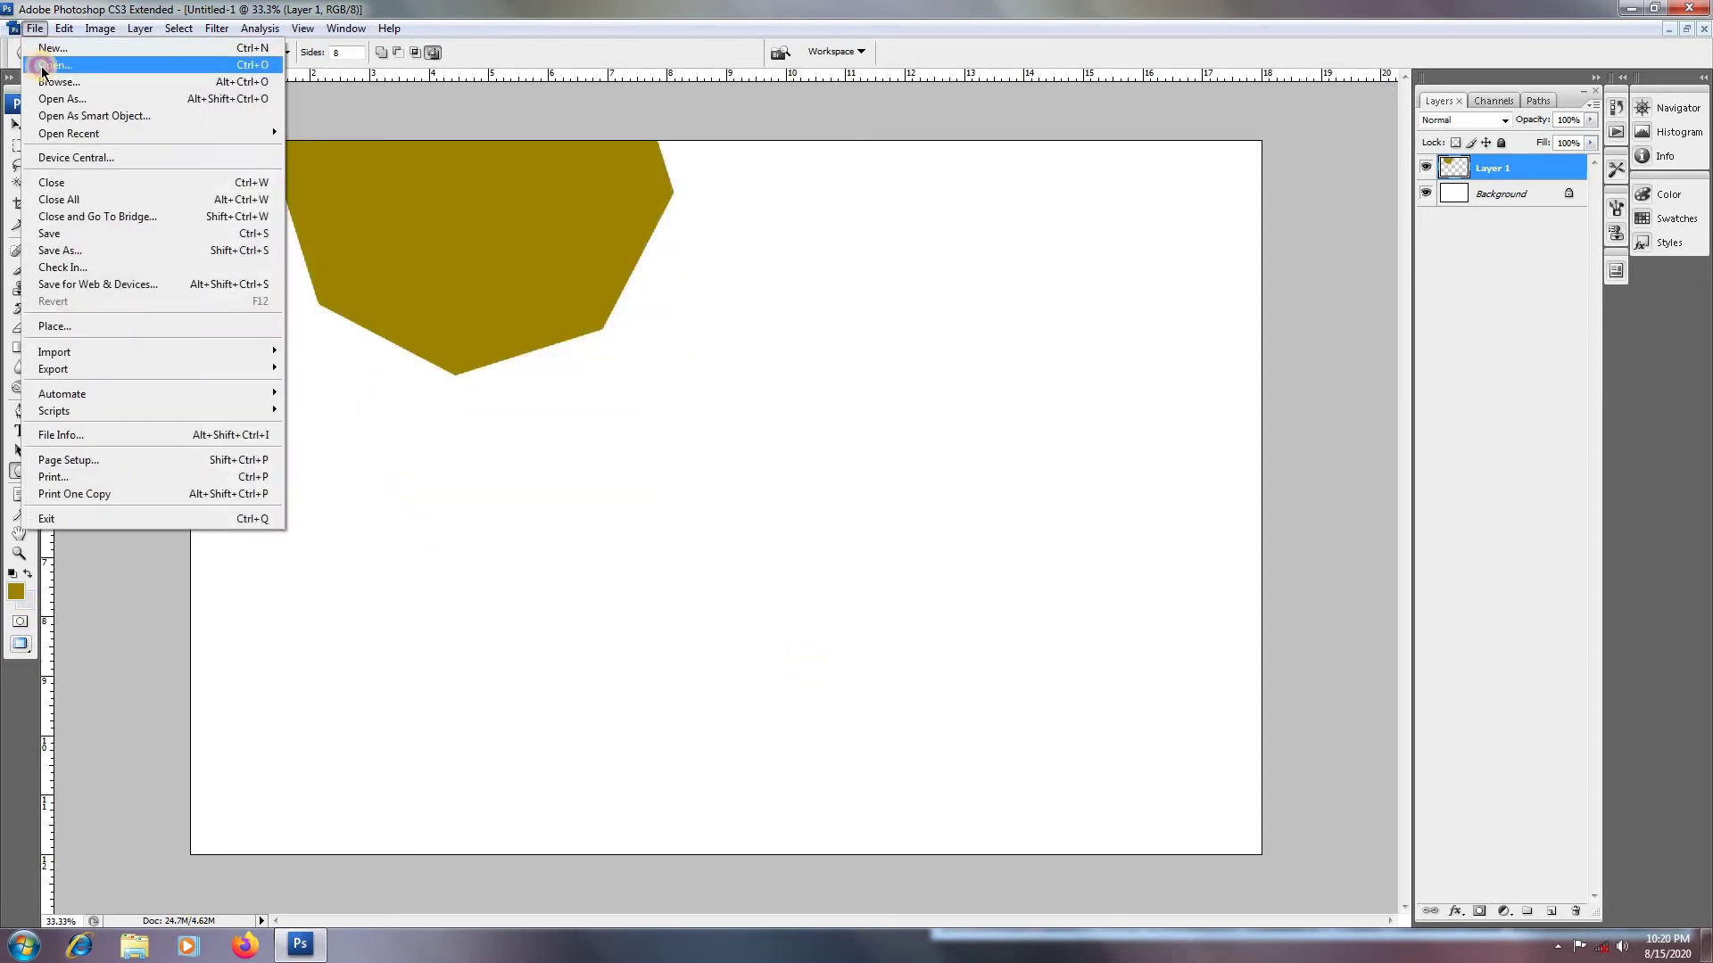
# Step: Open the wer (2) wedding photo from class 24 and apply Motion Blur at a -79° angle and 947 pixels distance
pyautogui.click(54, 60)
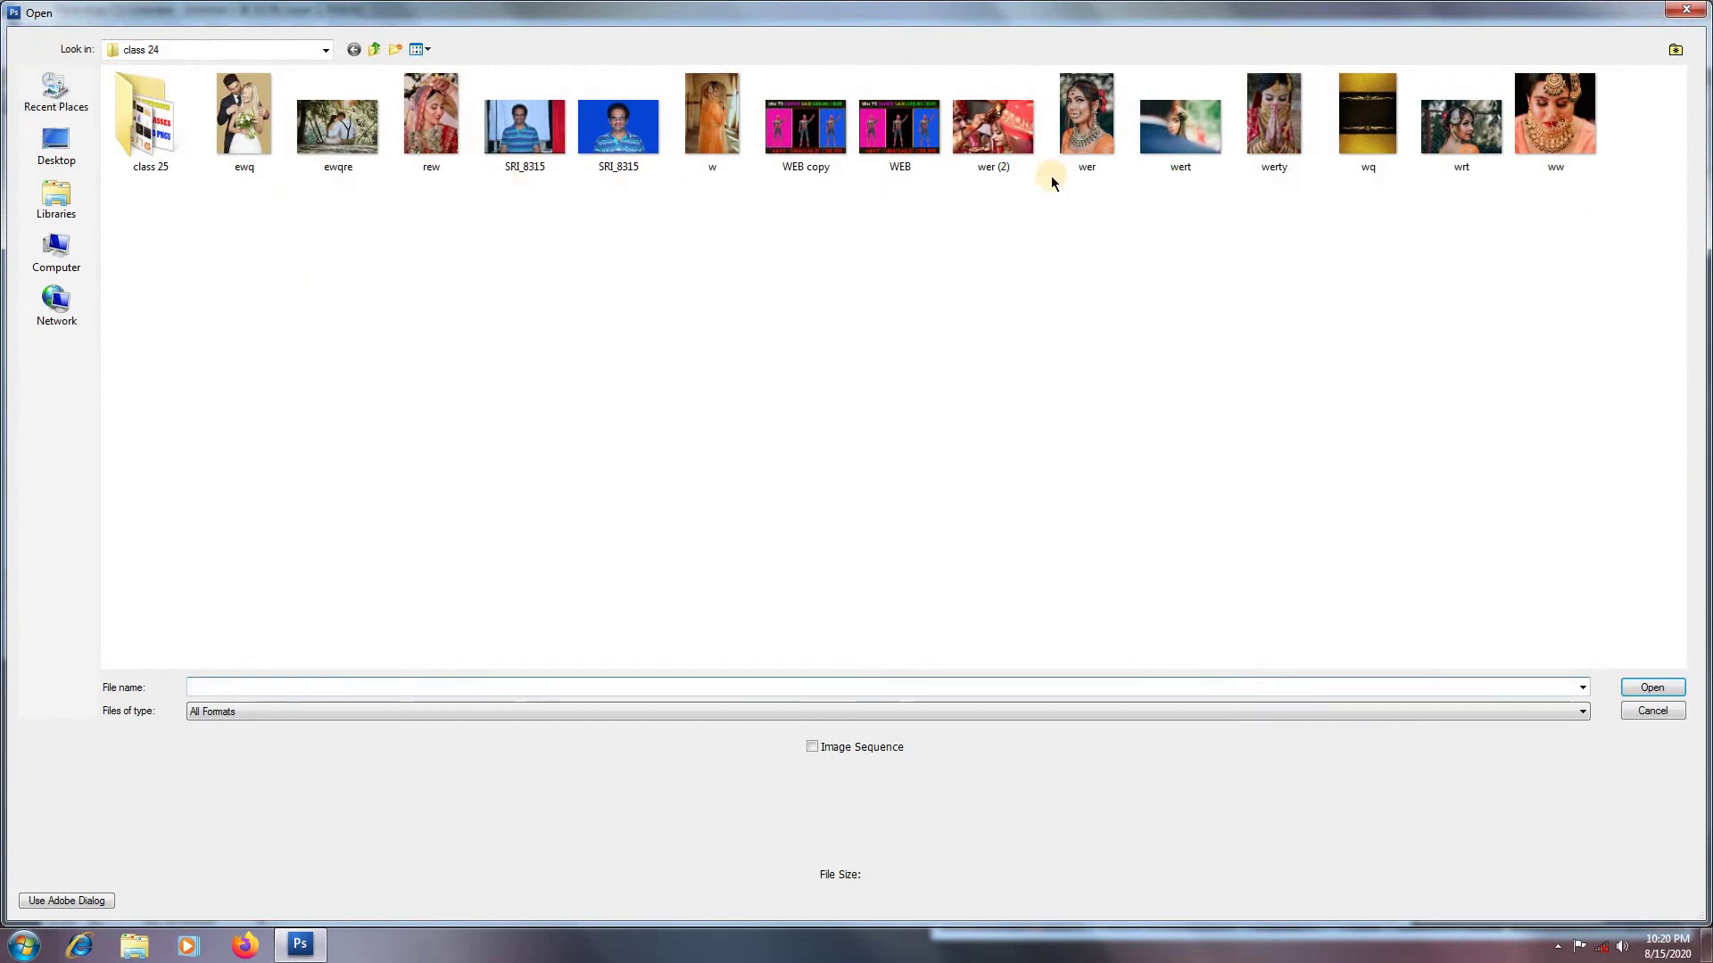
pyautogui.doubleClick(993, 125)
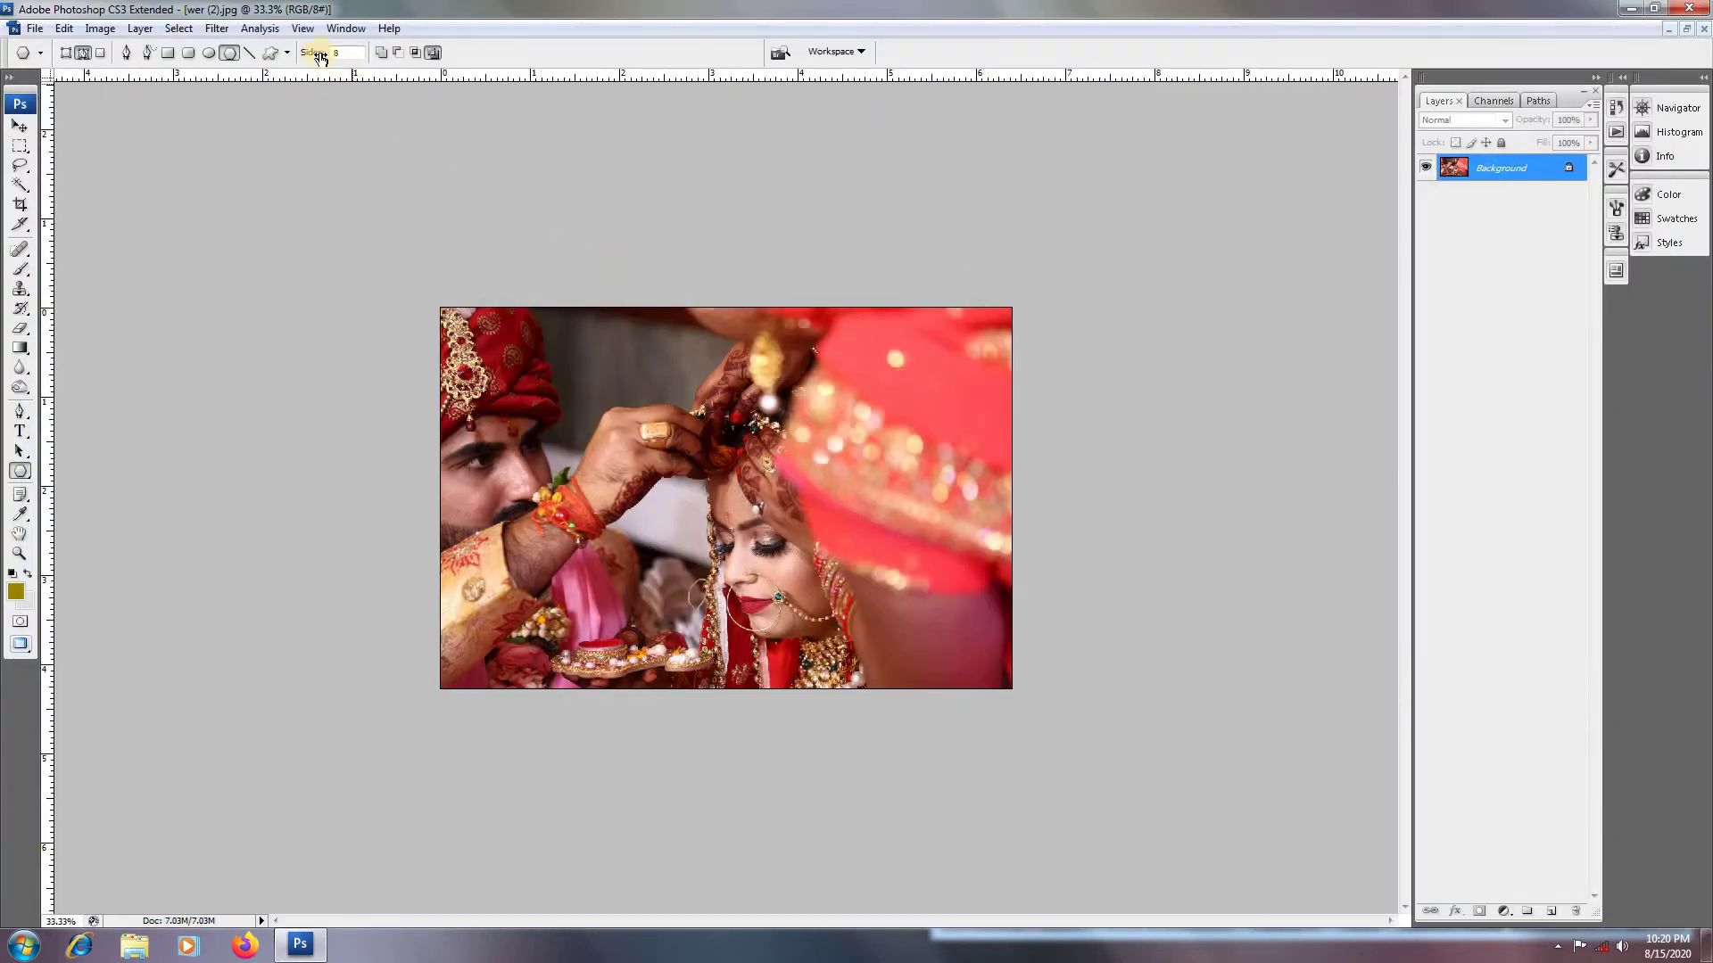
pyautogui.click(218, 28)
pyautogui.moveTo(237, 208)
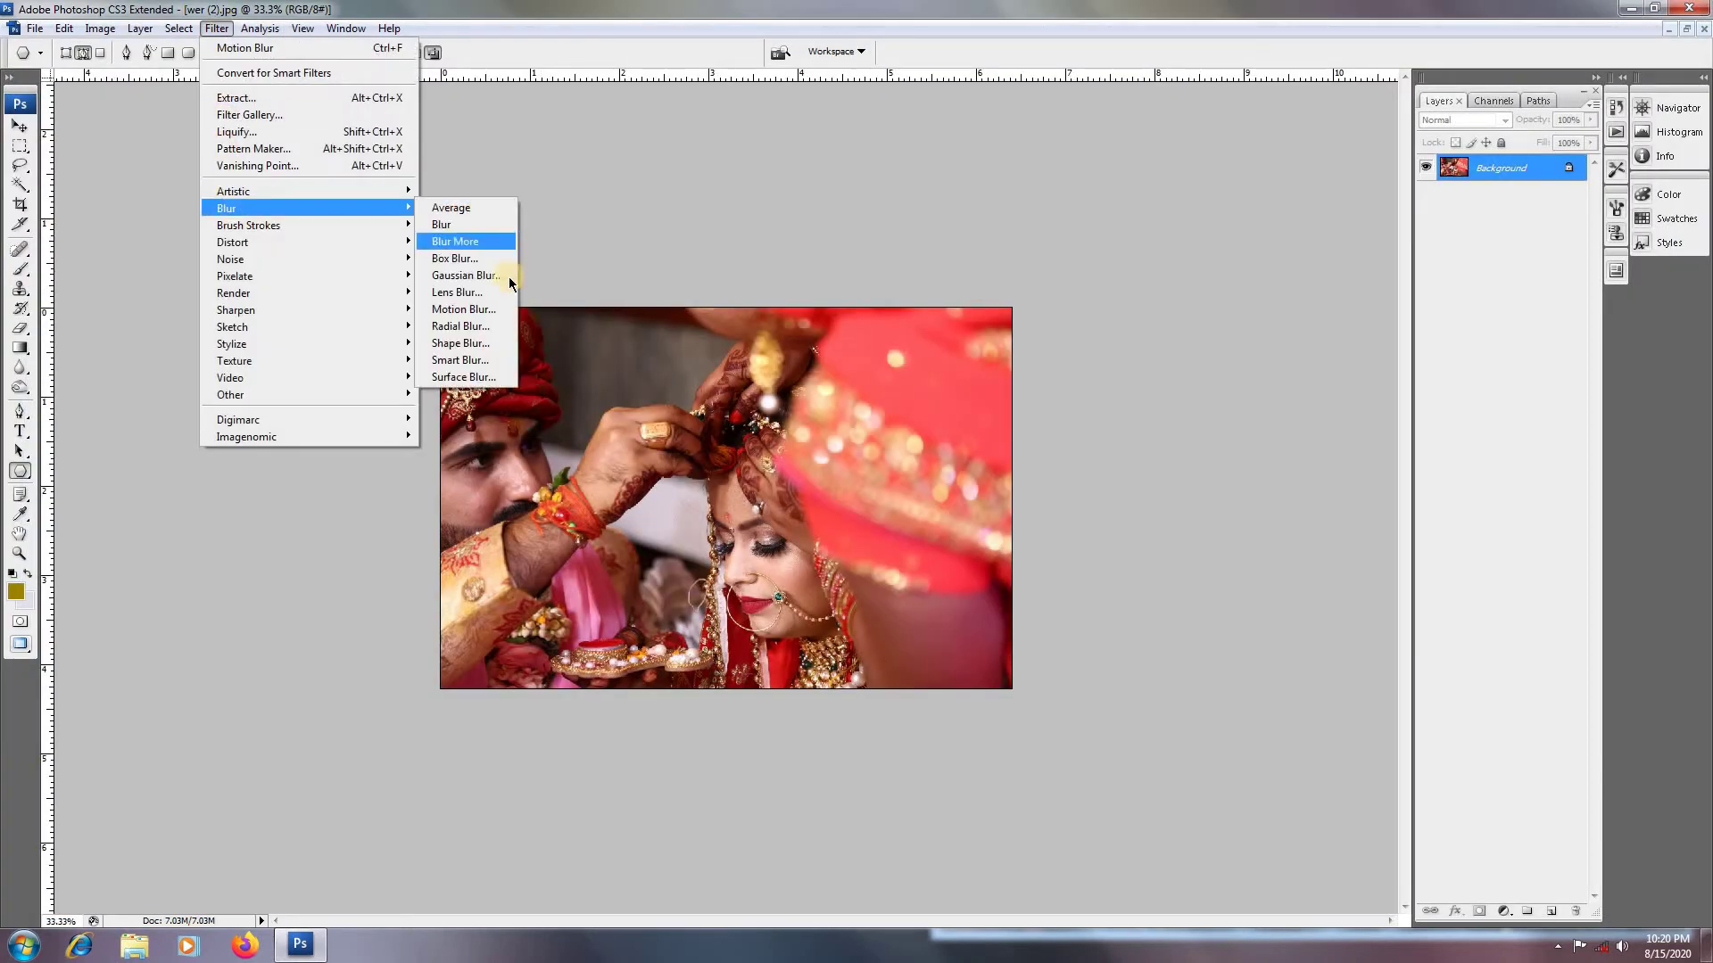
pyautogui.click(495, 314)
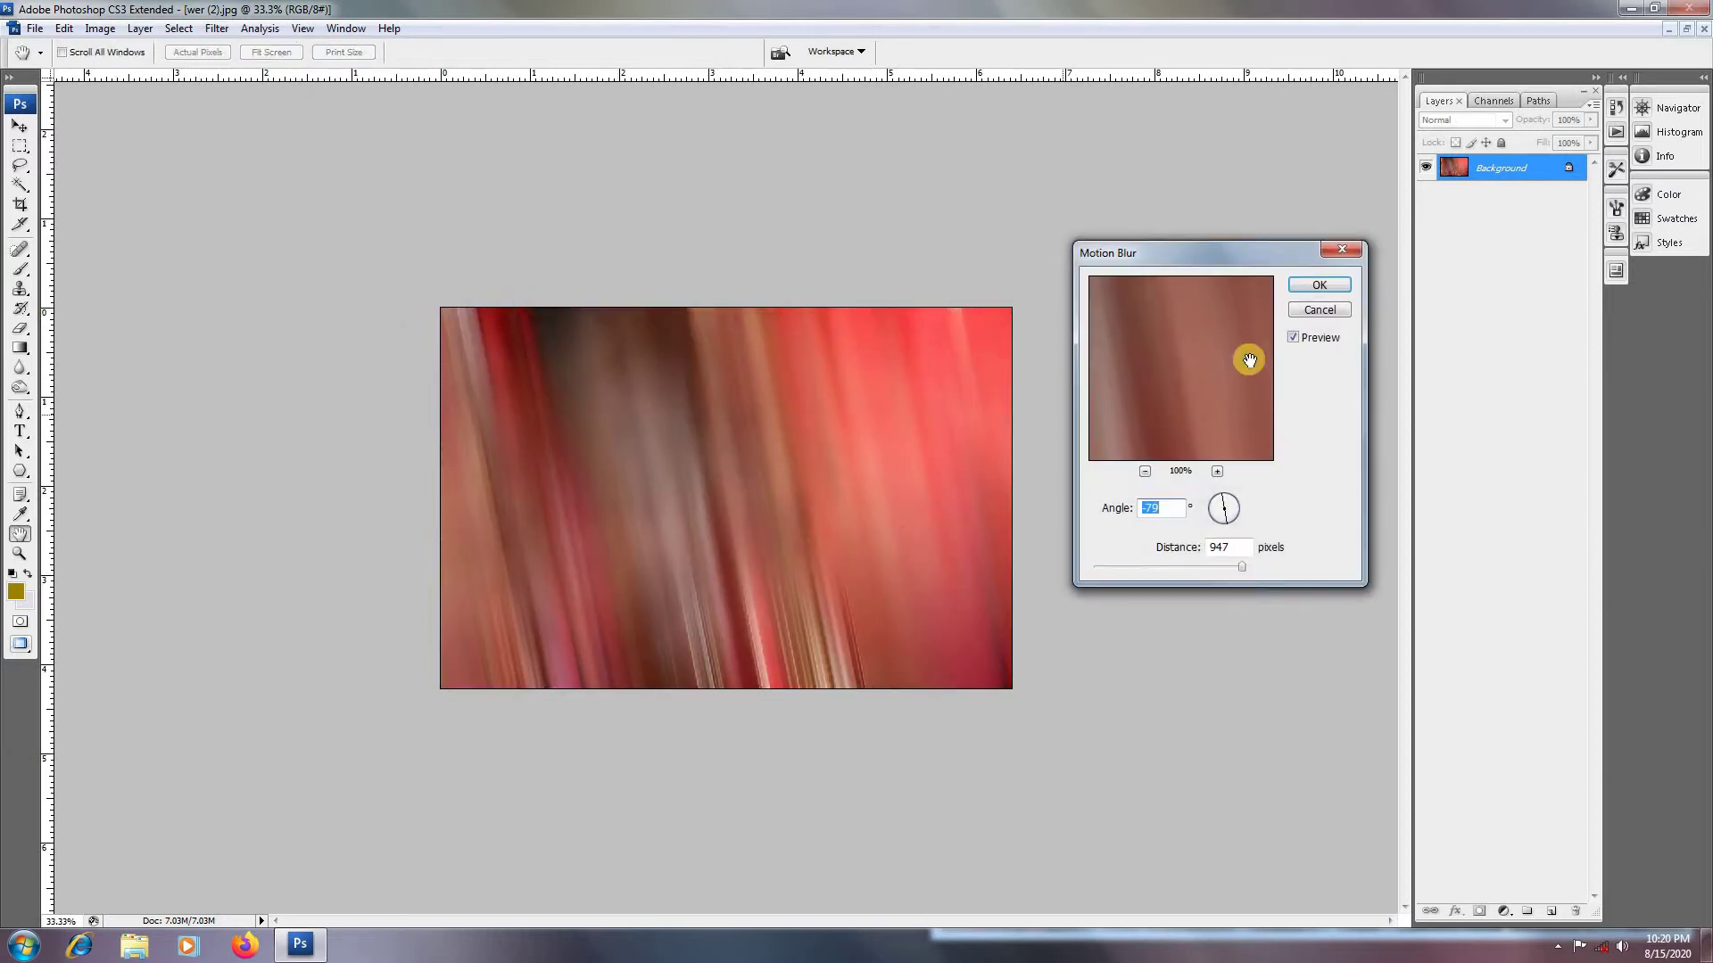
pyautogui.click(1335, 285)
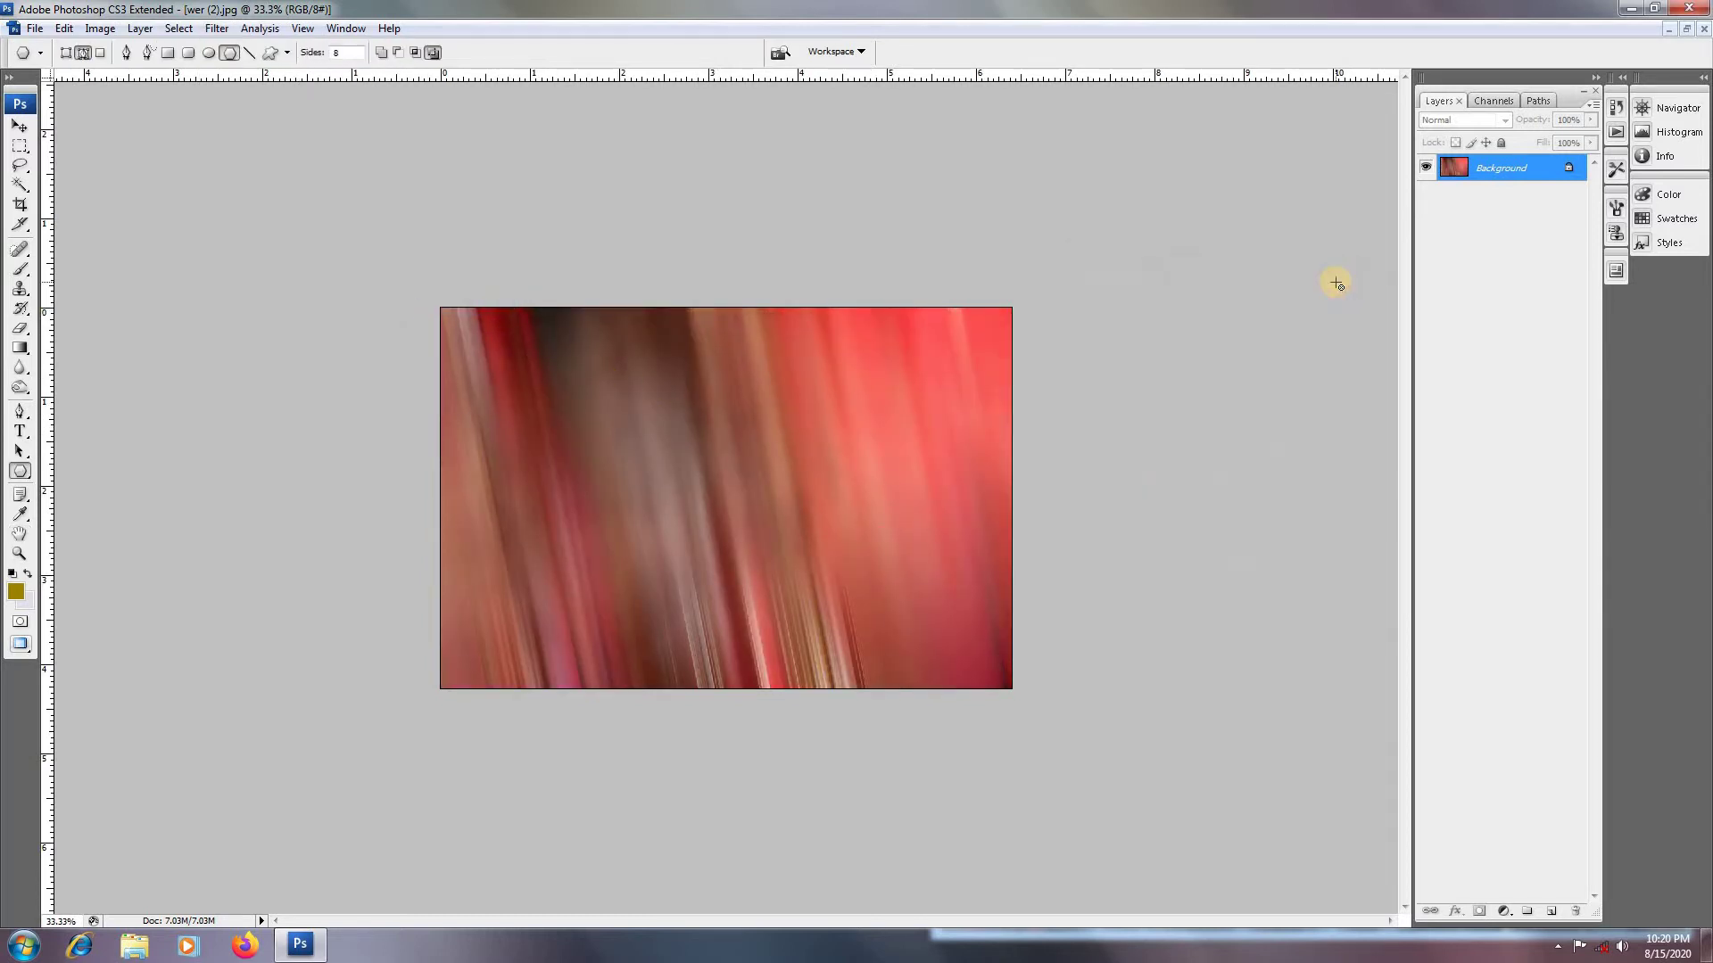
# Step: Copy the whole blurred image, close its file without saving, and paste it into the 18 x 12 inch document
pyautogui.hotkey('ctrl', 'w')
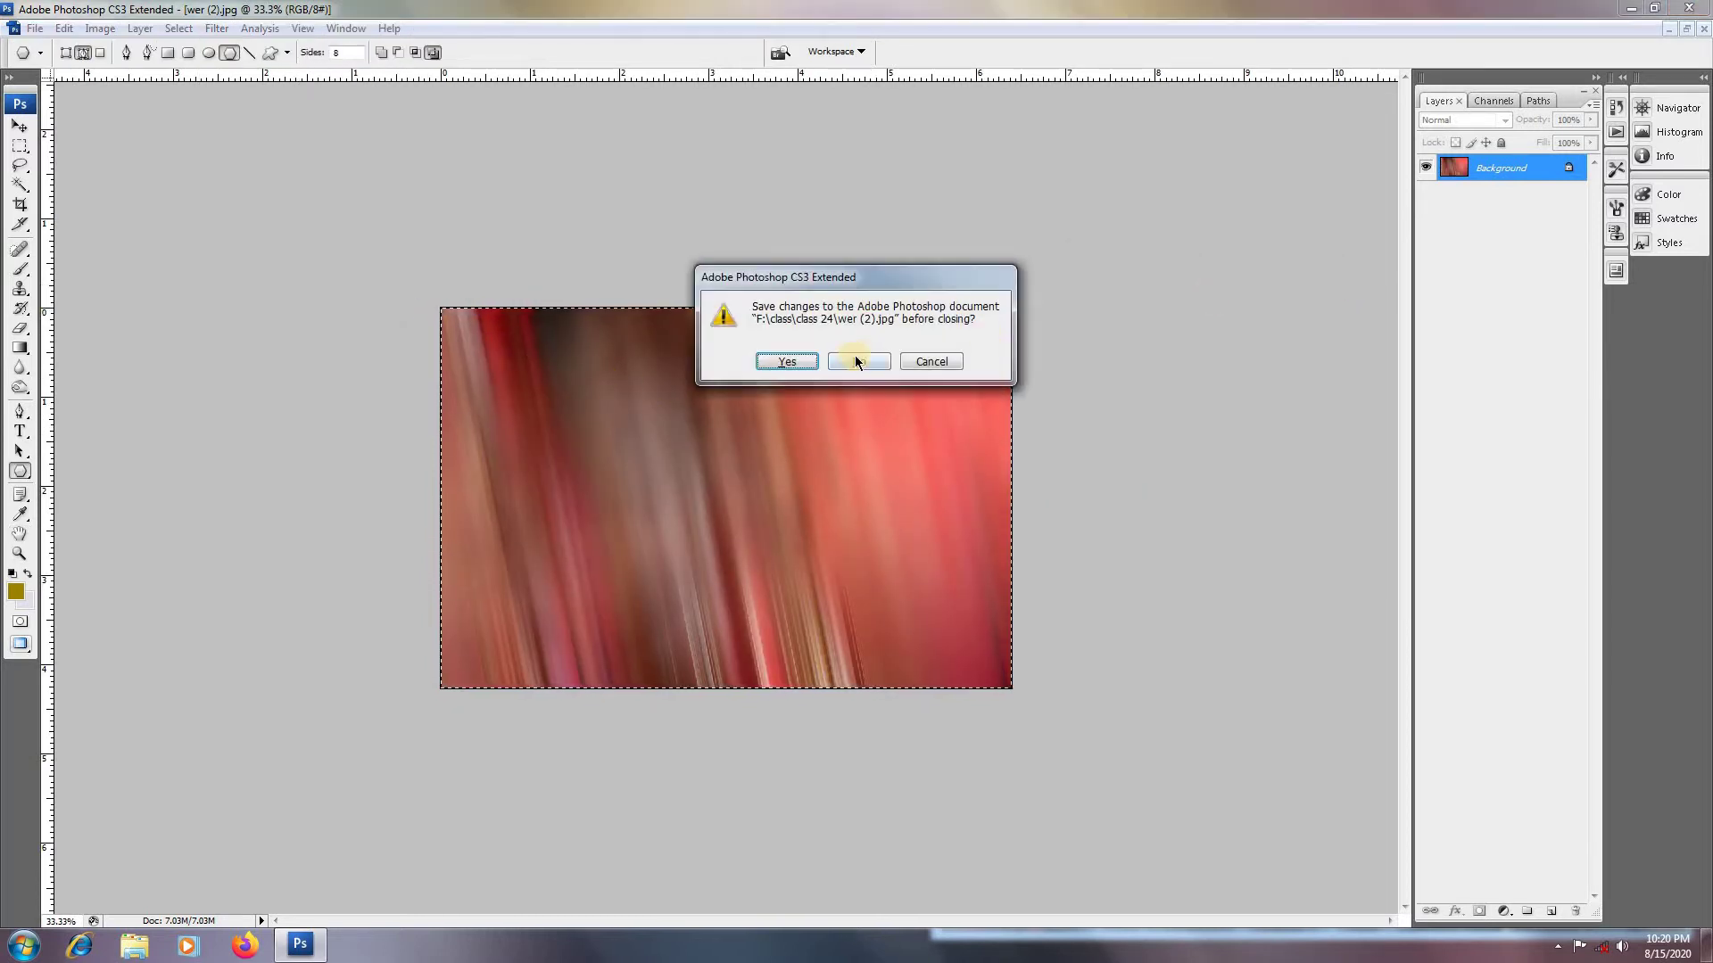
pyautogui.click(854, 357)
pyautogui.hotkey('ctrl', 'v')
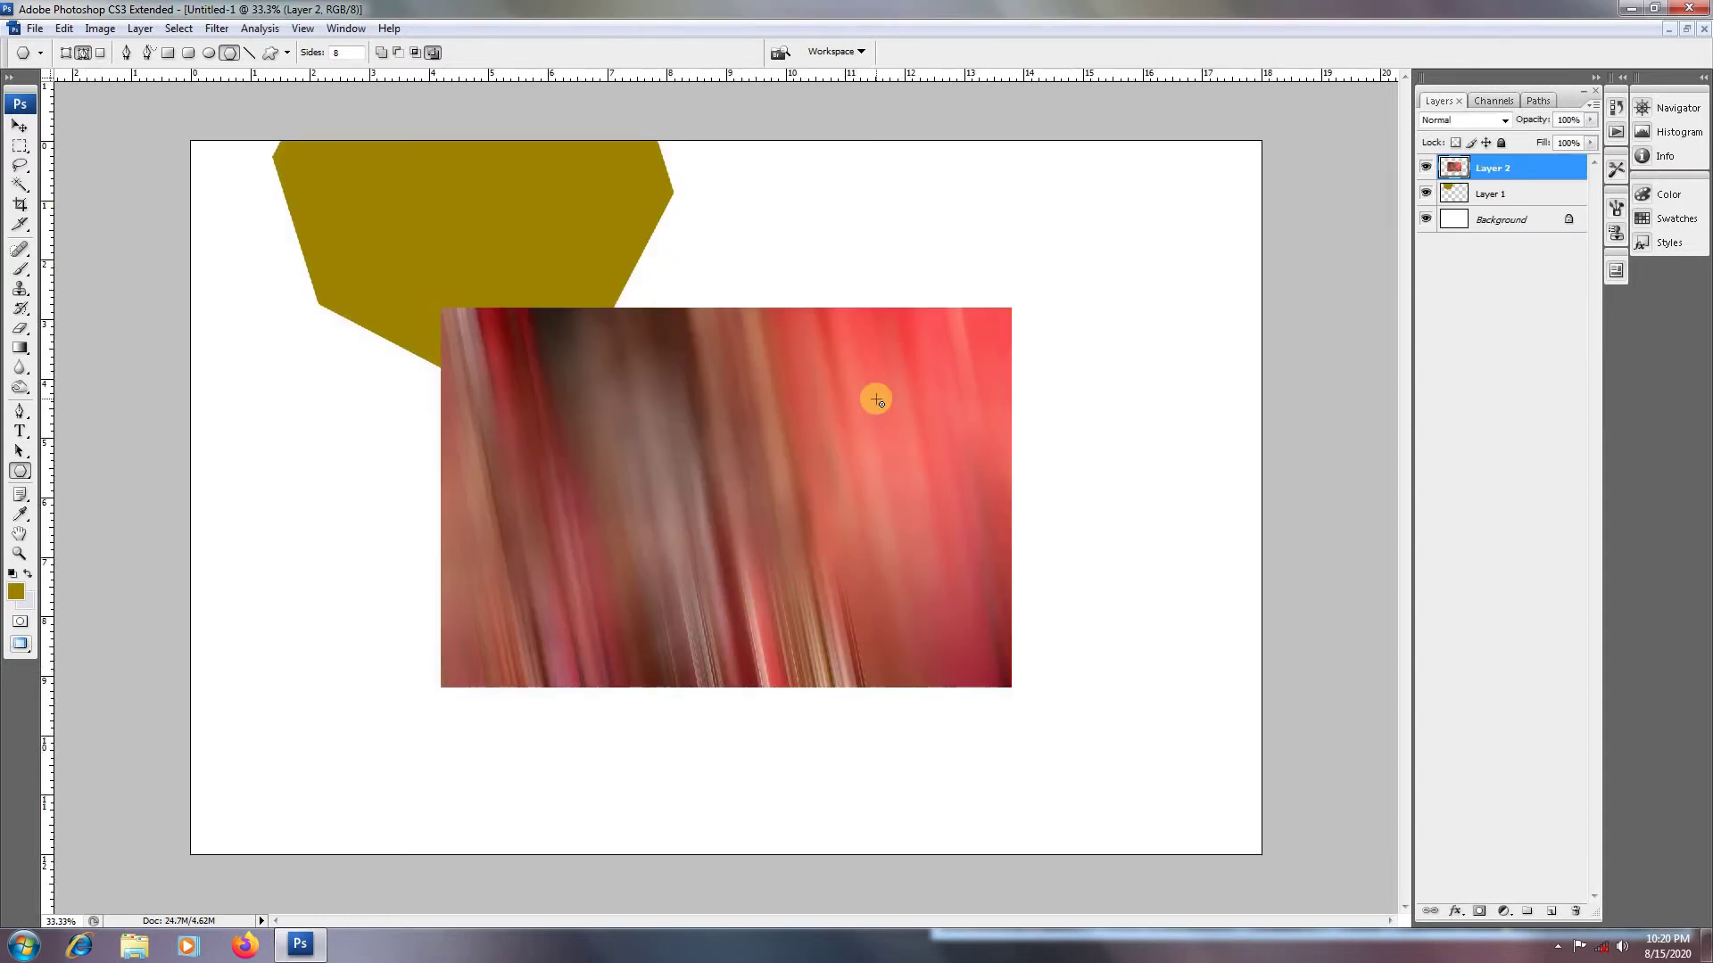
# Step: Scale the blurred image proportionally to 190.7% so it covers the canvas, and place its layer beneath the olive polygon
pyautogui.hotkey('ctrl', 't')
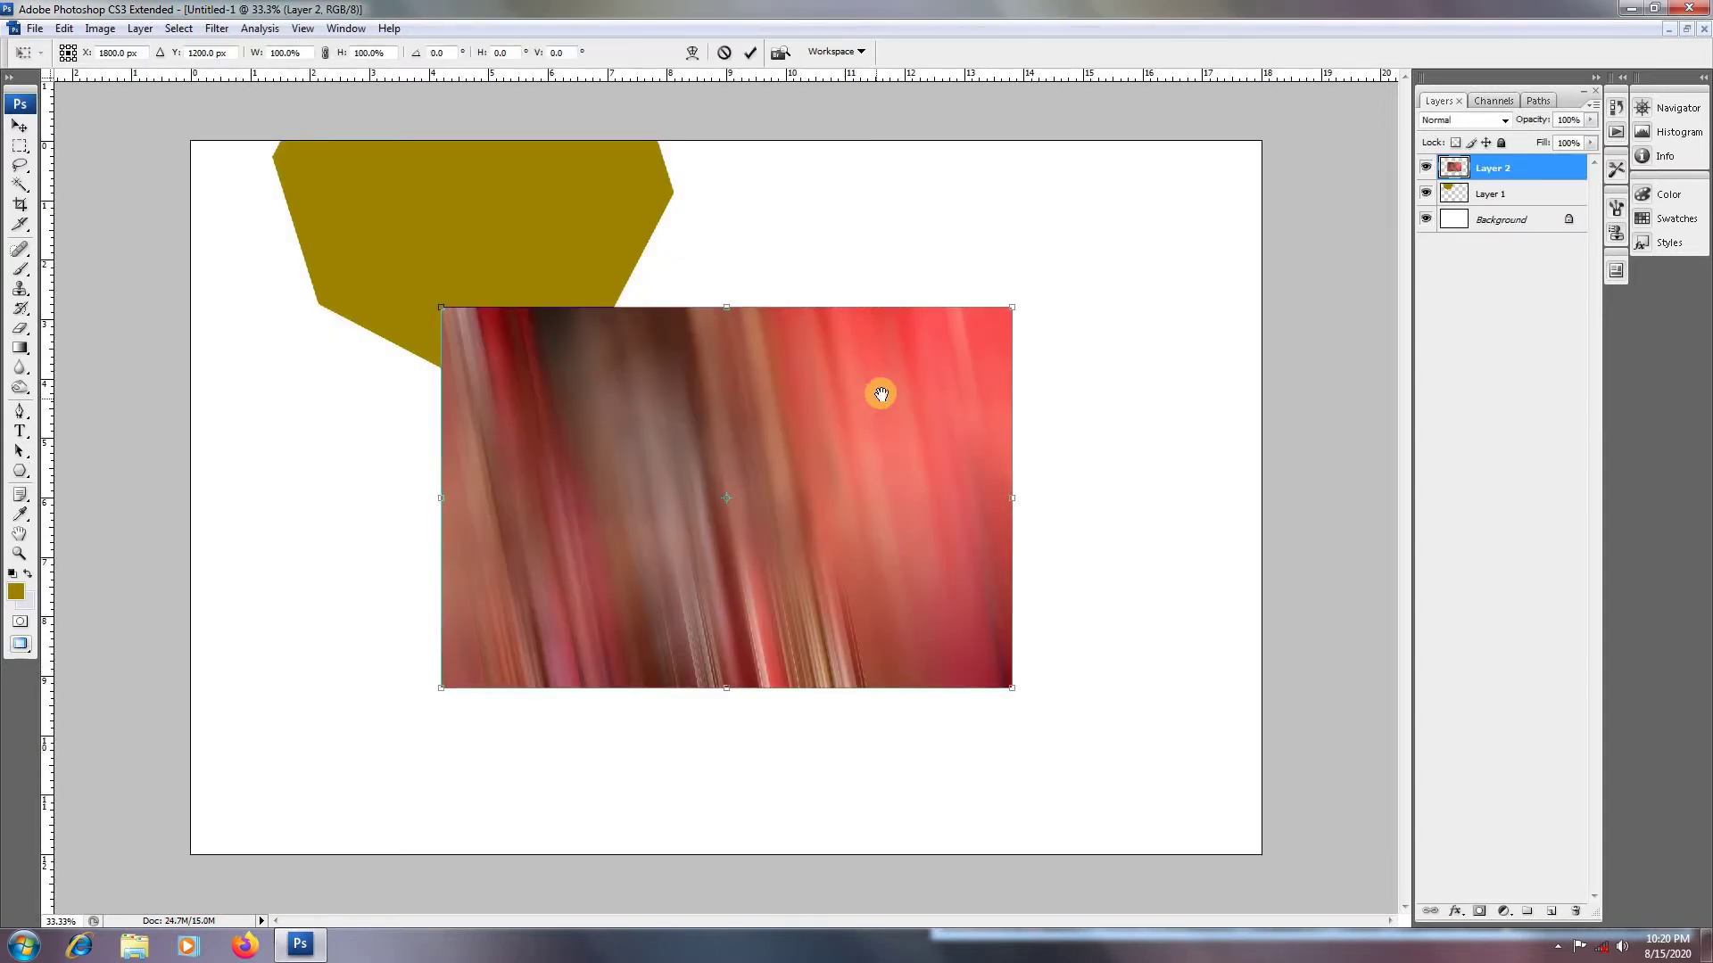
pyautogui.moveTo(1011, 312); pyautogui.dragTo(1222, 75)
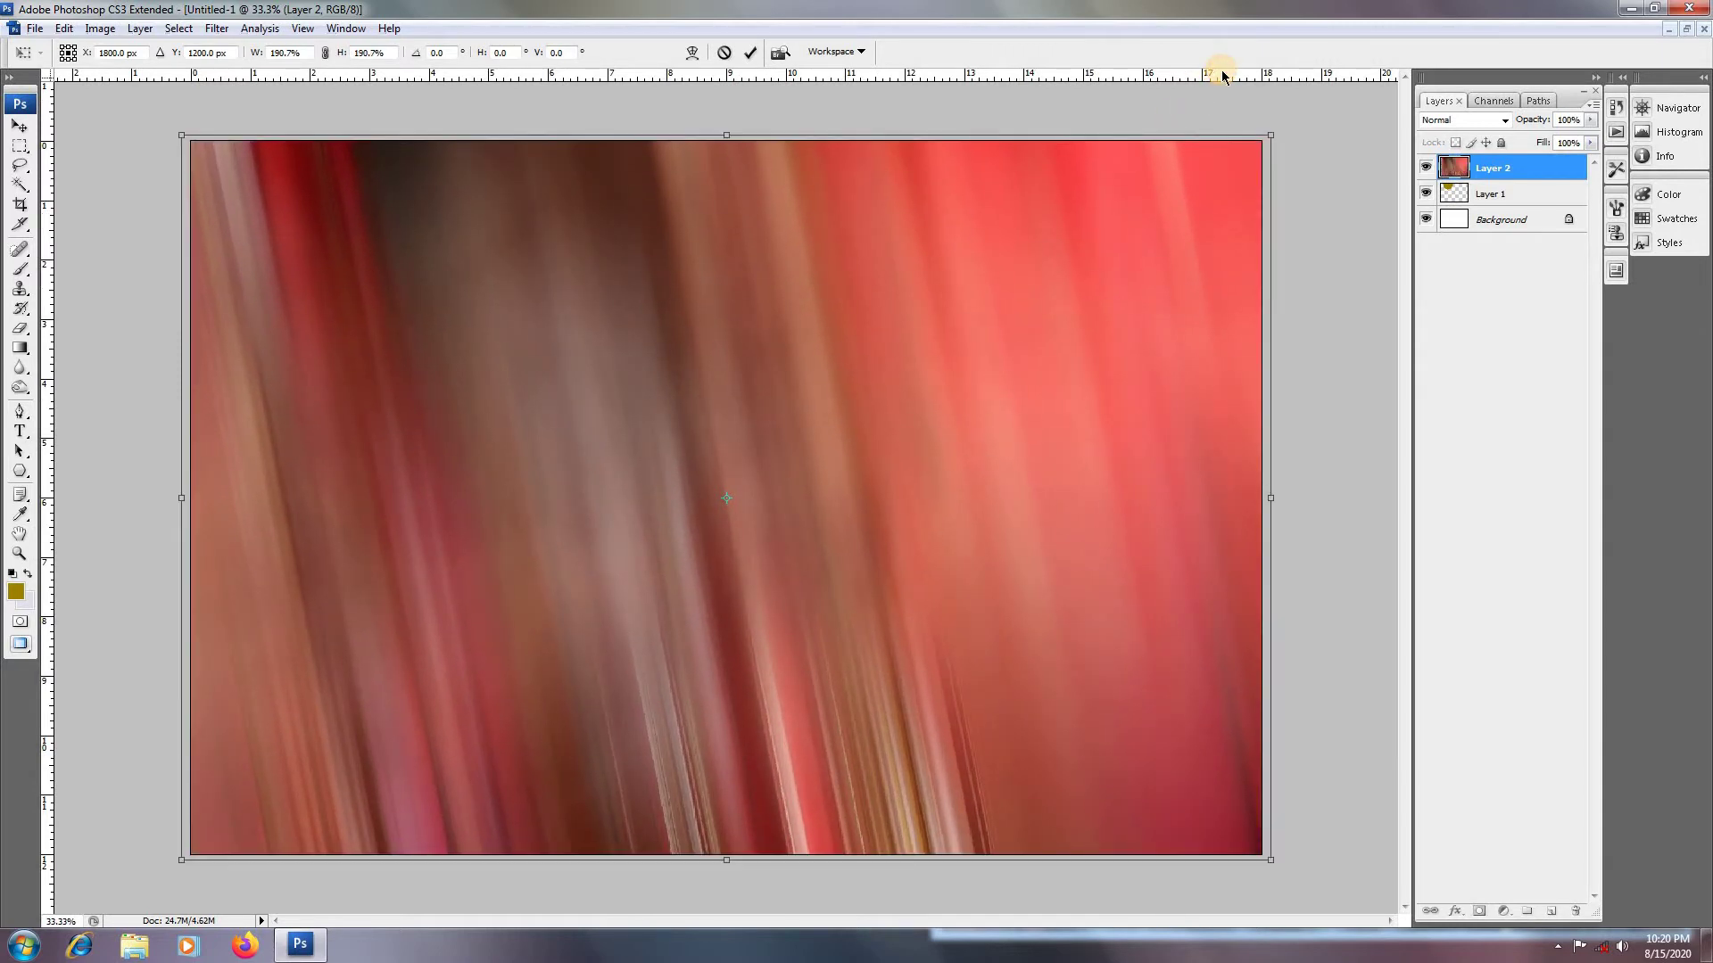
pyautogui.press('Return')
pyautogui.hotkey('ctrl', '[')
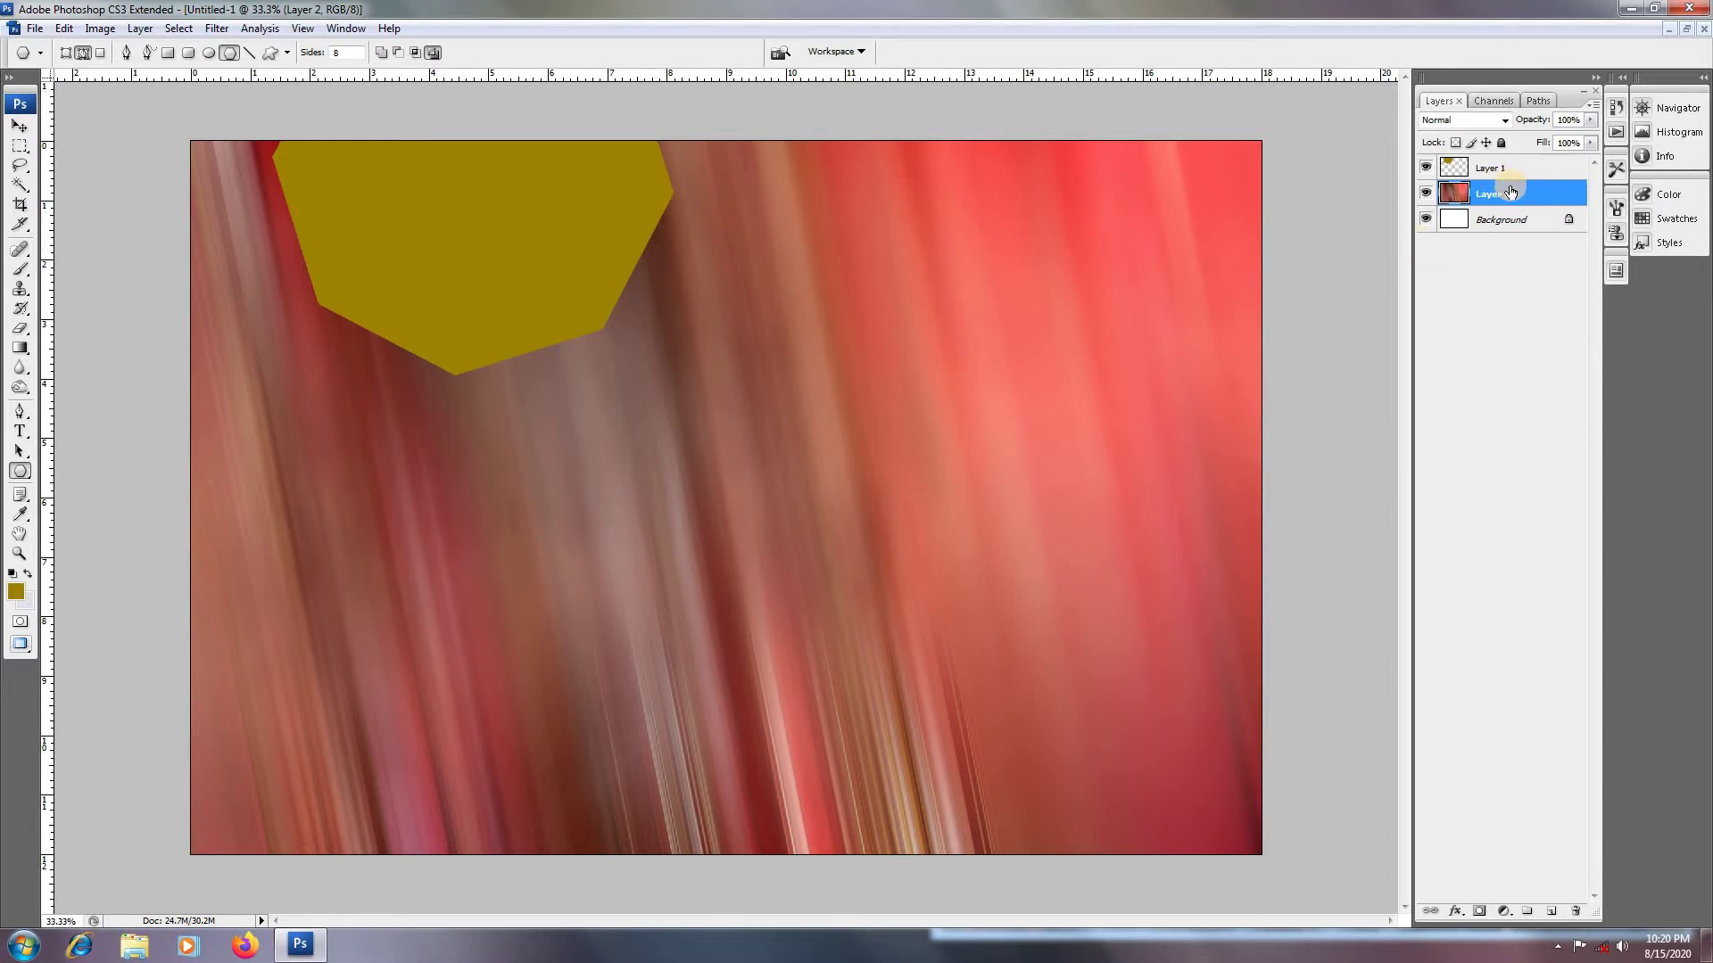
# Step: Open the ww bridal portrait from class 24 and copy it into the album document directly above the blurred background layer
pyautogui.click(35, 27)
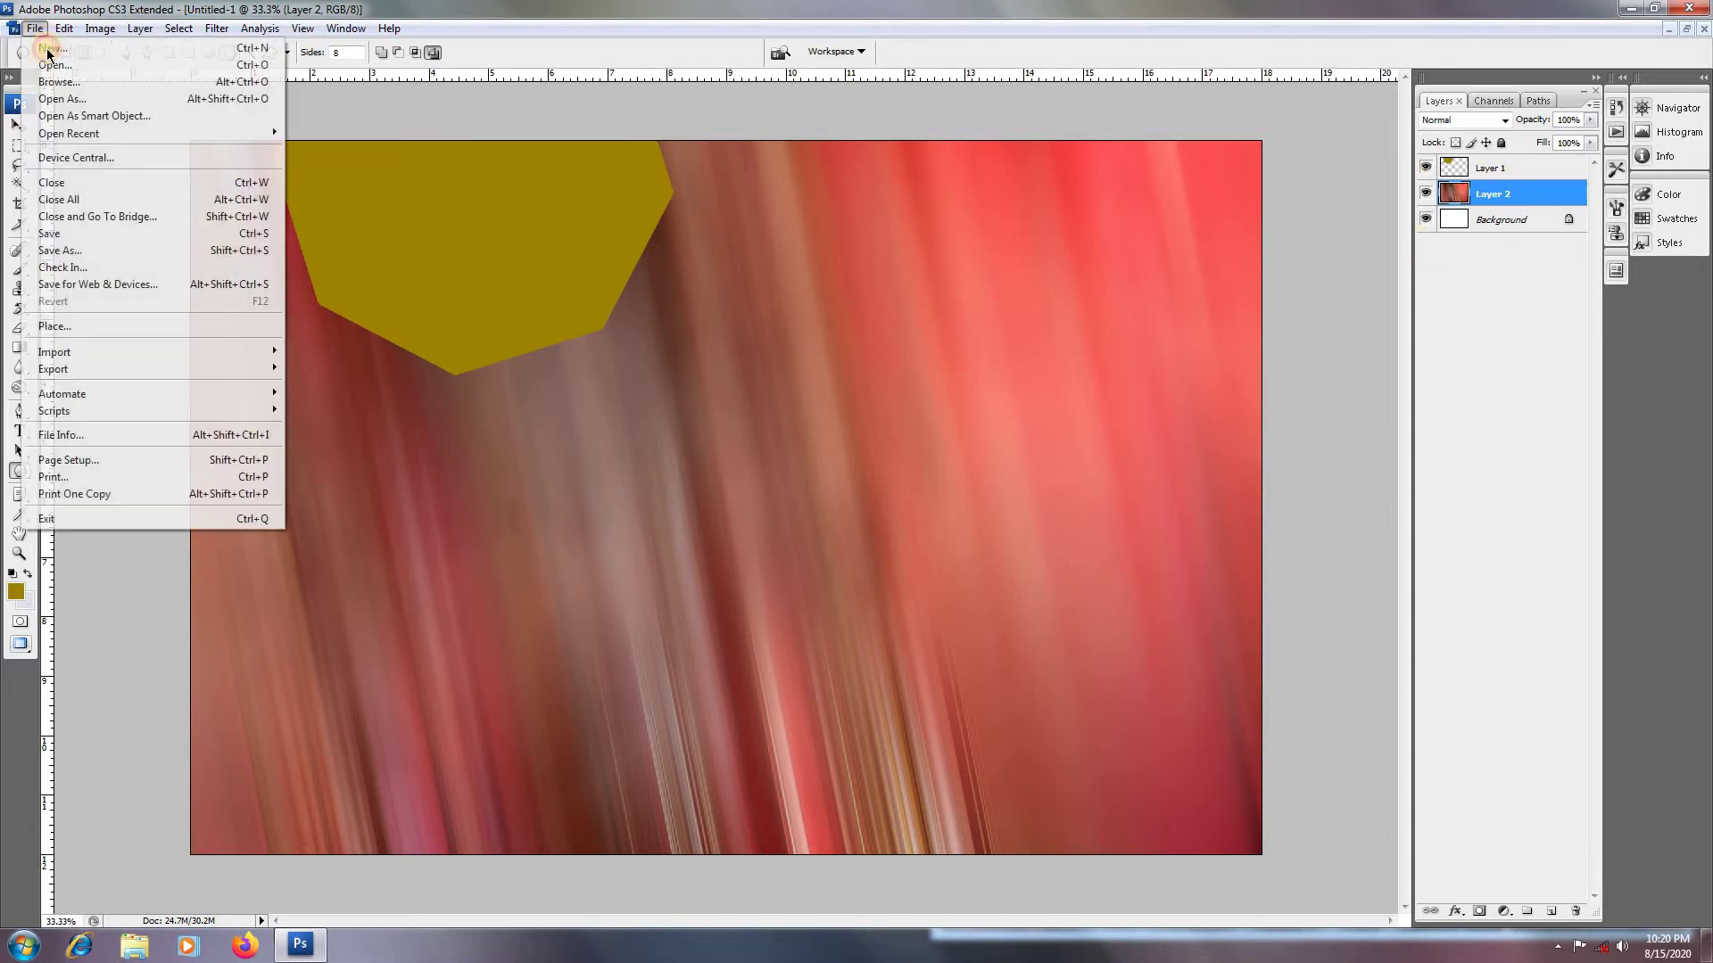
pyautogui.click(62, 53)
pyautogui.doubleClick(1568, 126)
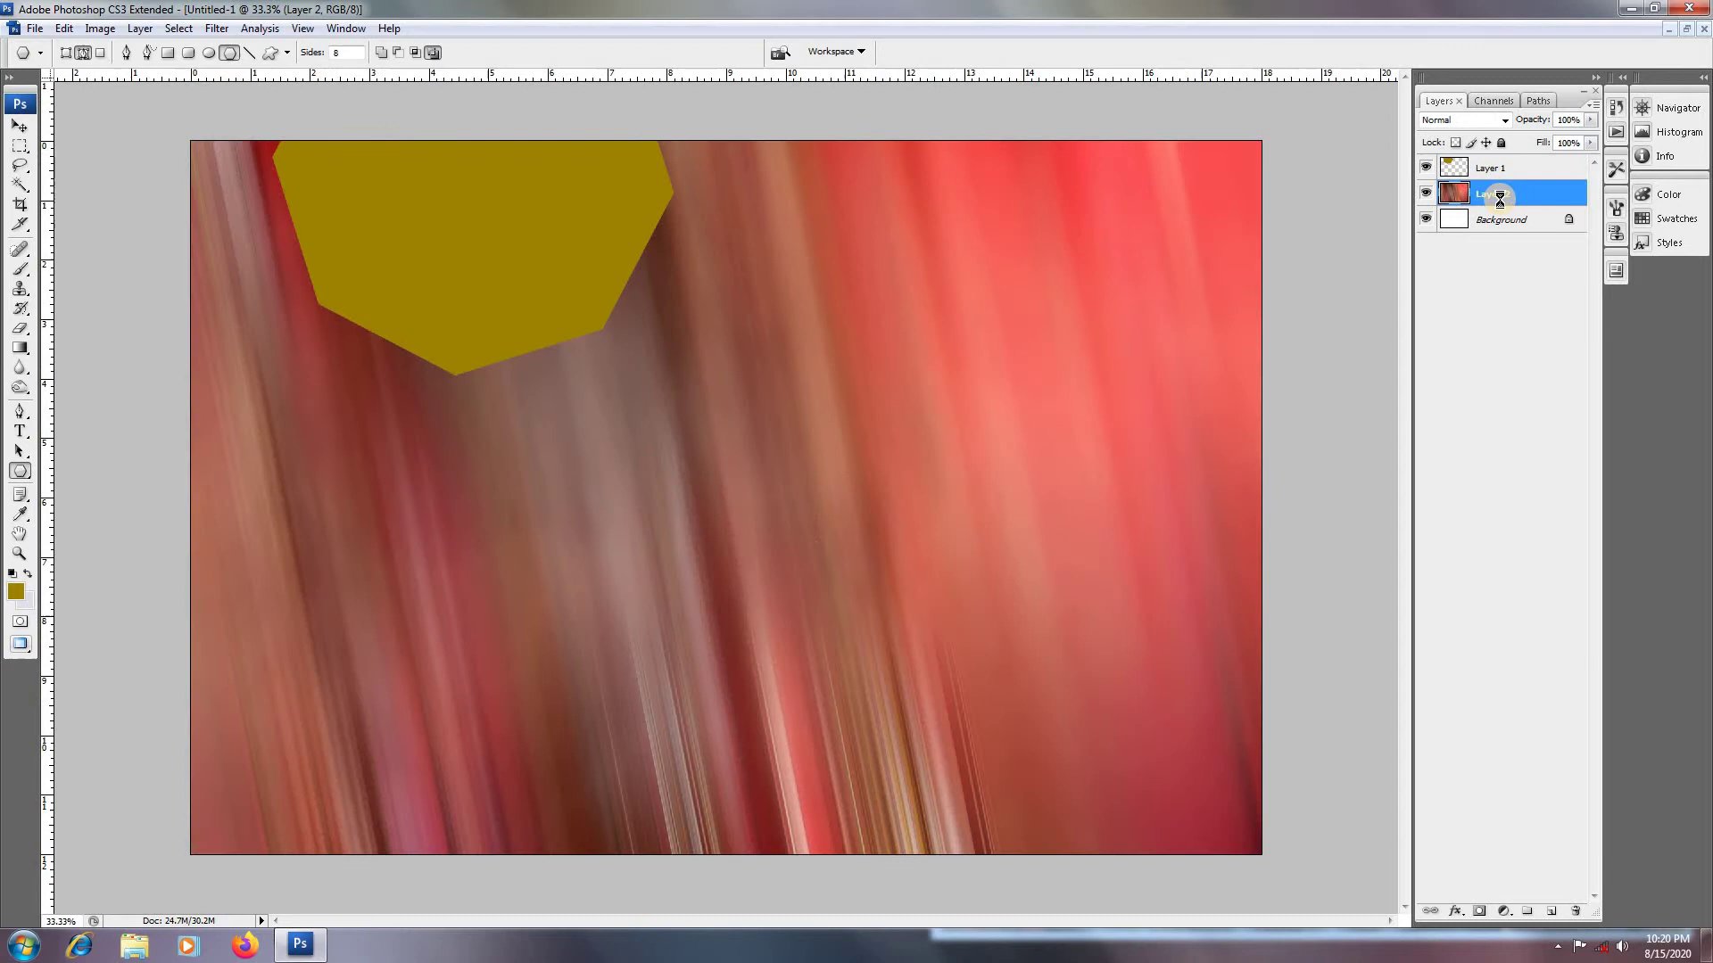
pyautogui.hotkey('ctrl', 'v')
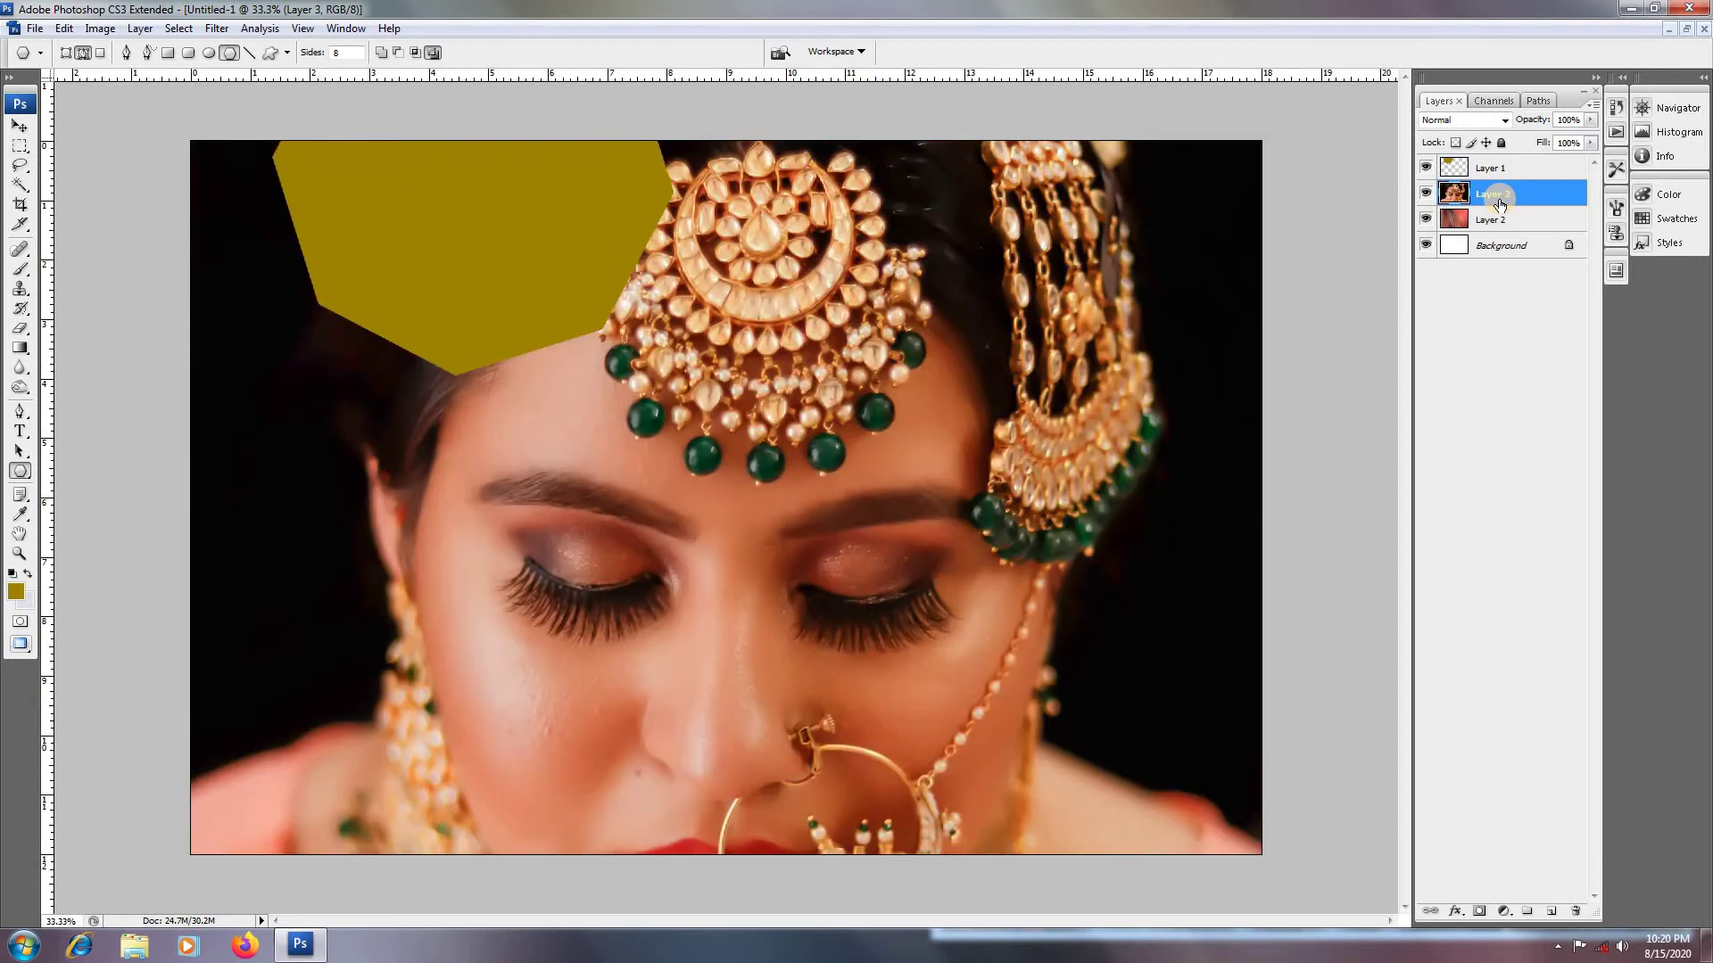
# Step: Scale the bridal portrait proportionally to 65% and position it over the right part of the canvas, filling its full height
pyautogui.hotkey('ctrl', 't')
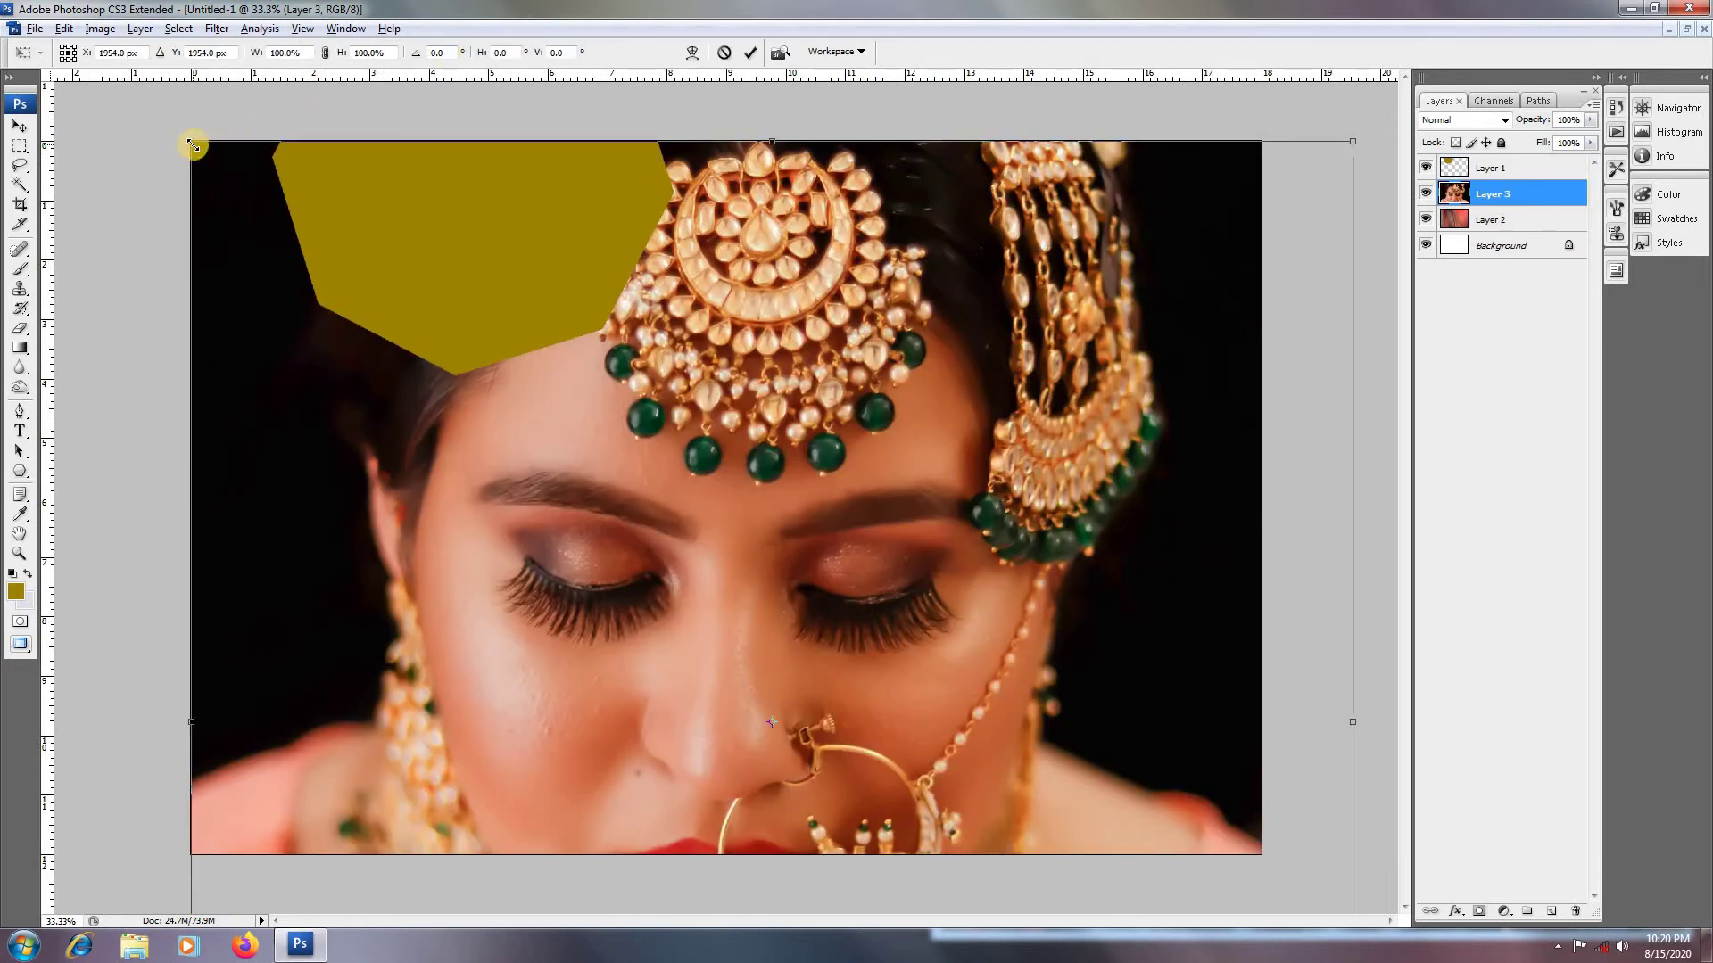
pyautogui.moveTo(191, 145); pyautogui.dragTo(406, 482)
pyautogui.moveTo(696, 618); pyautogui.dragTo(919, 341)
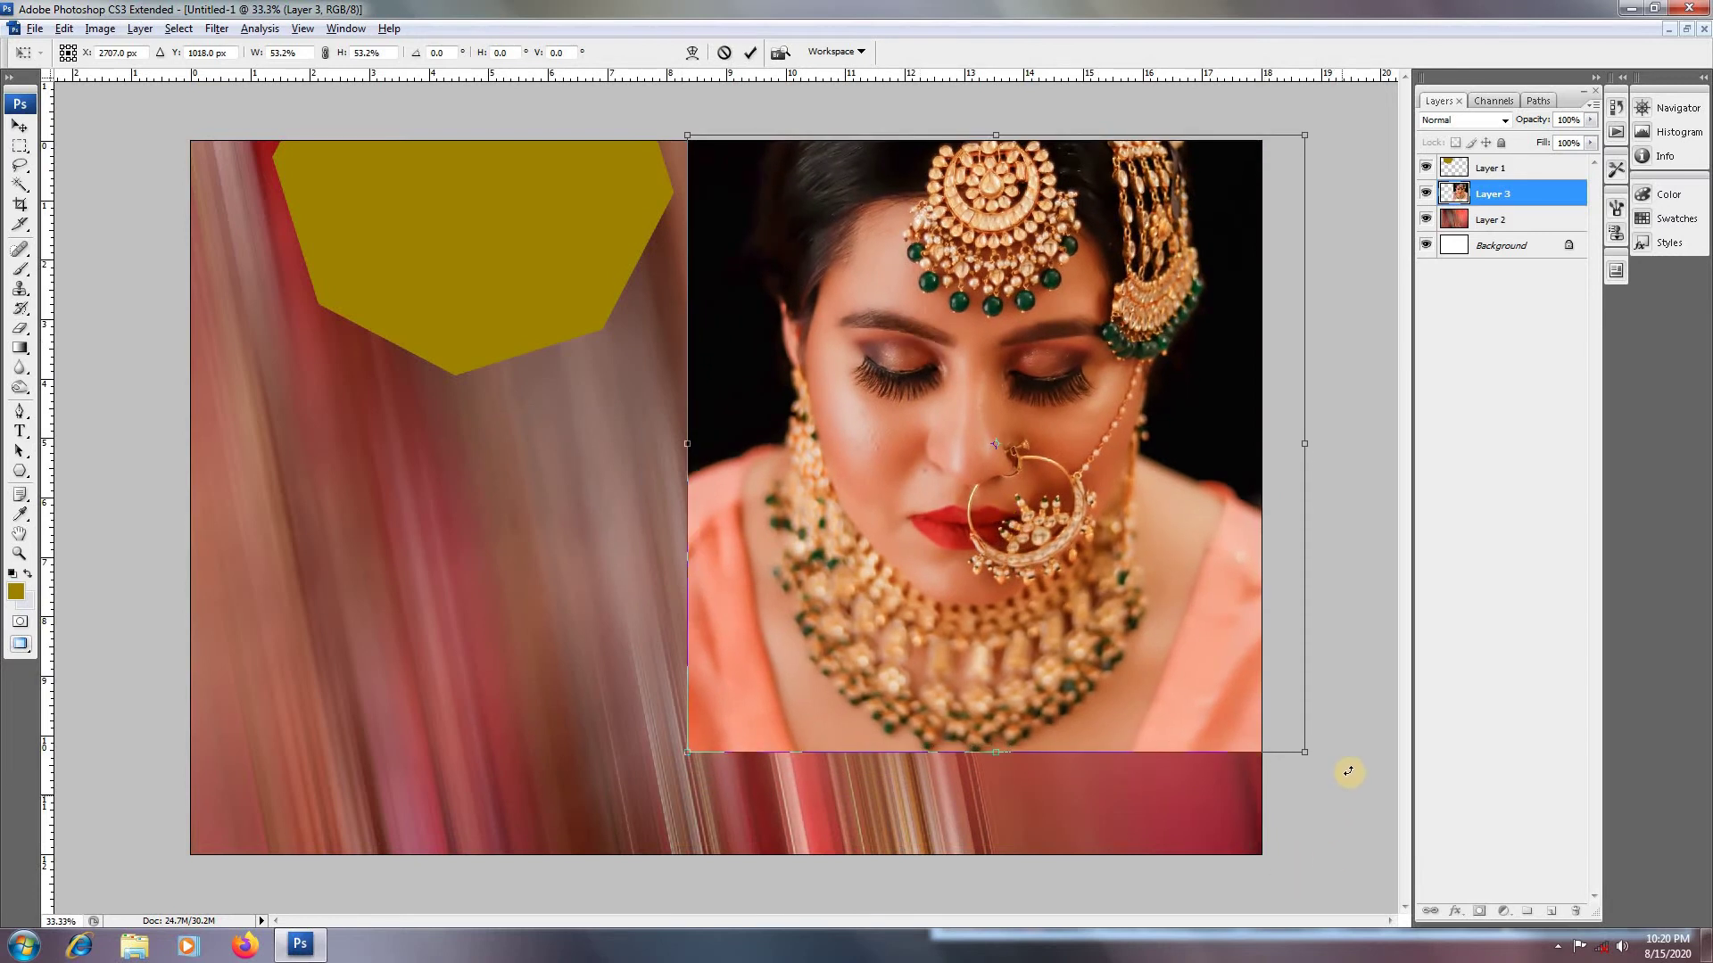
pyautogui.moveTo(1303, 746); pyautogui.dragTo(1404, 852)
pyautogui.moveTo(1235, 603); pyautogui.dragTo(1252, 677)
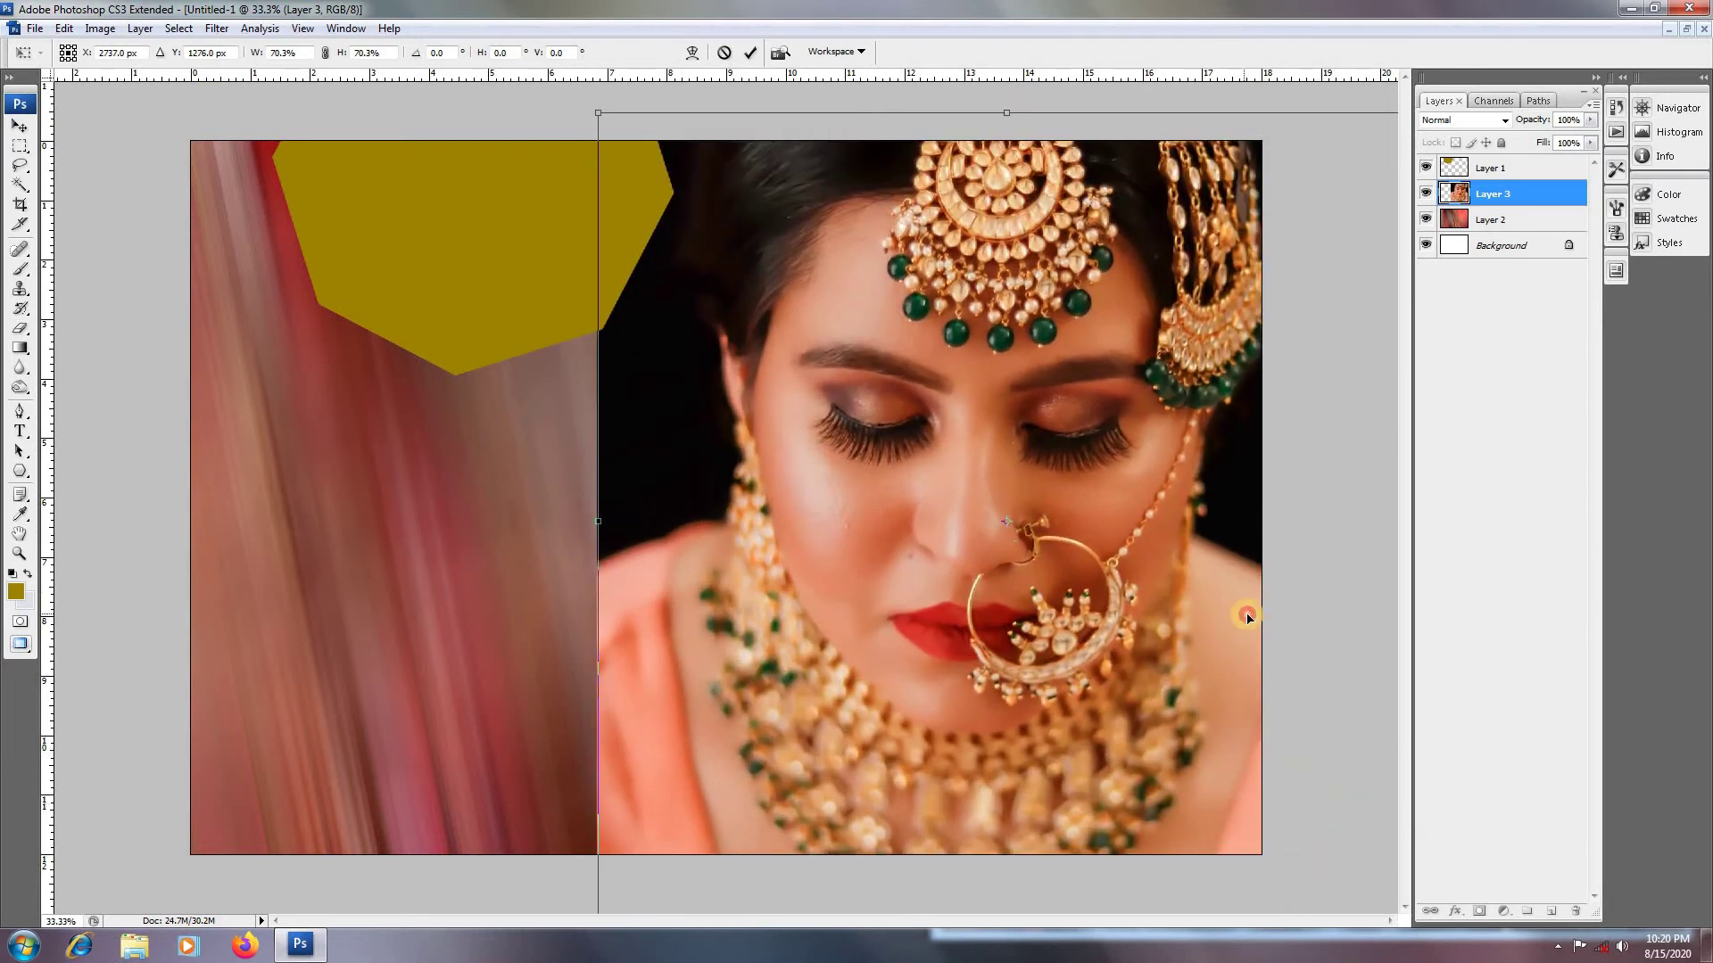
pyautogui.moveTo(625, 134); pyautogui.dragTo(636, 134)
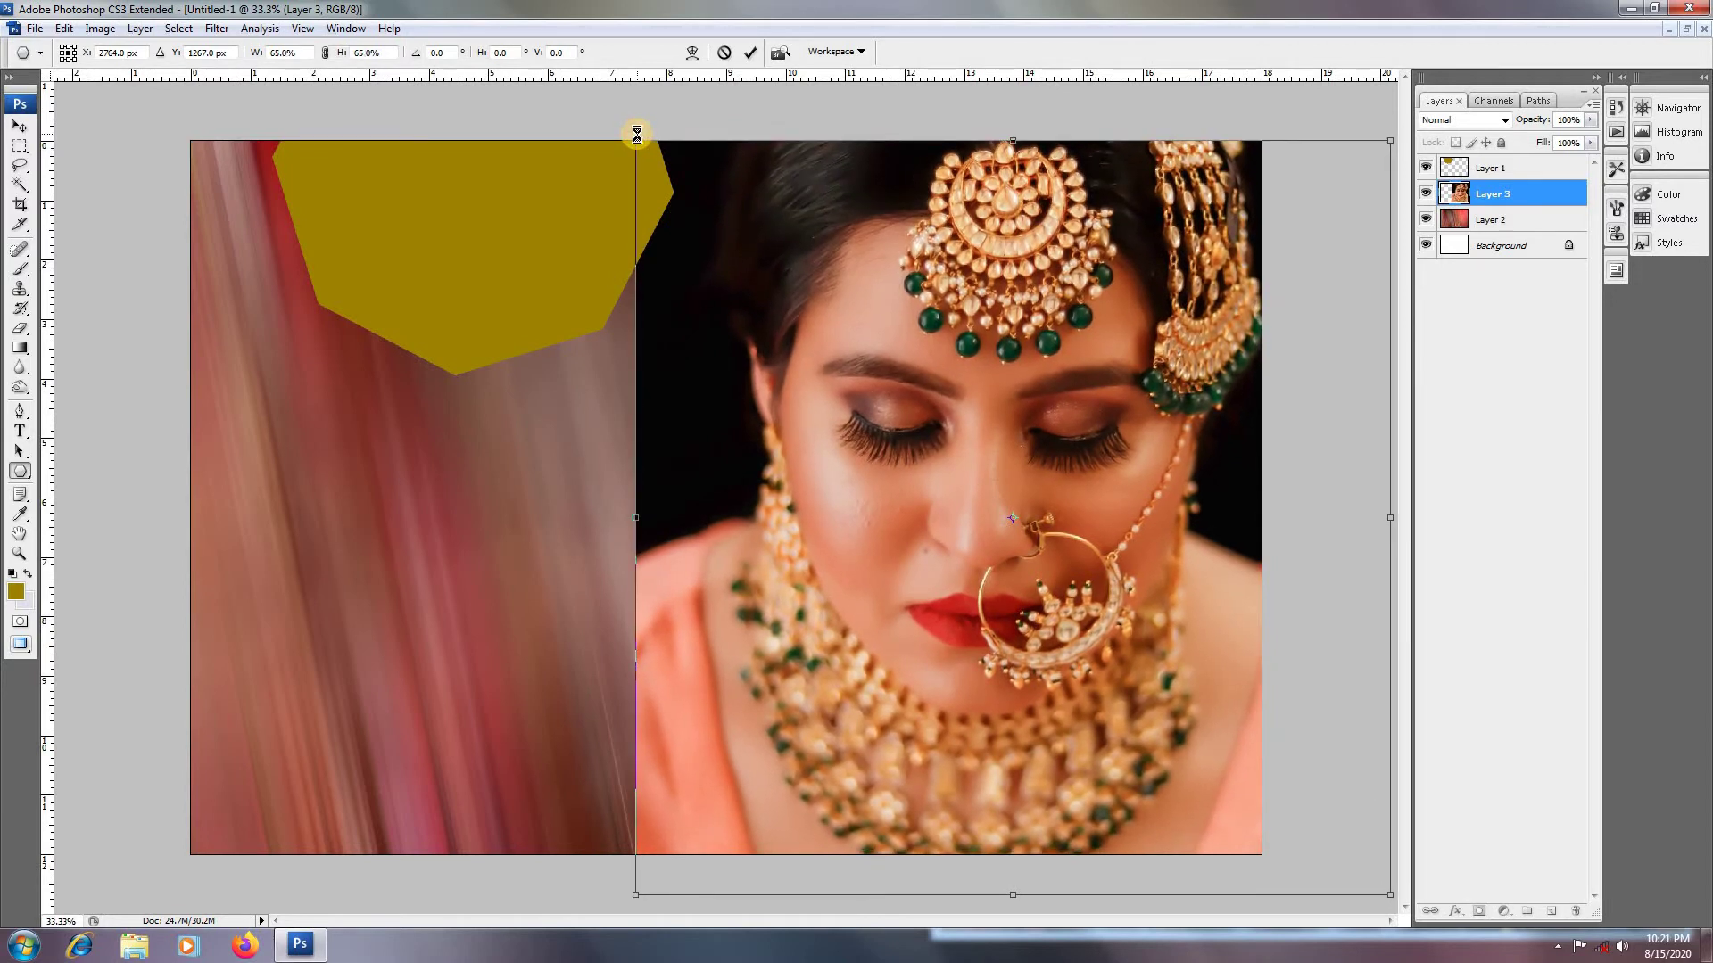
pyautogui.press('Return')
pyautogui.press('v')
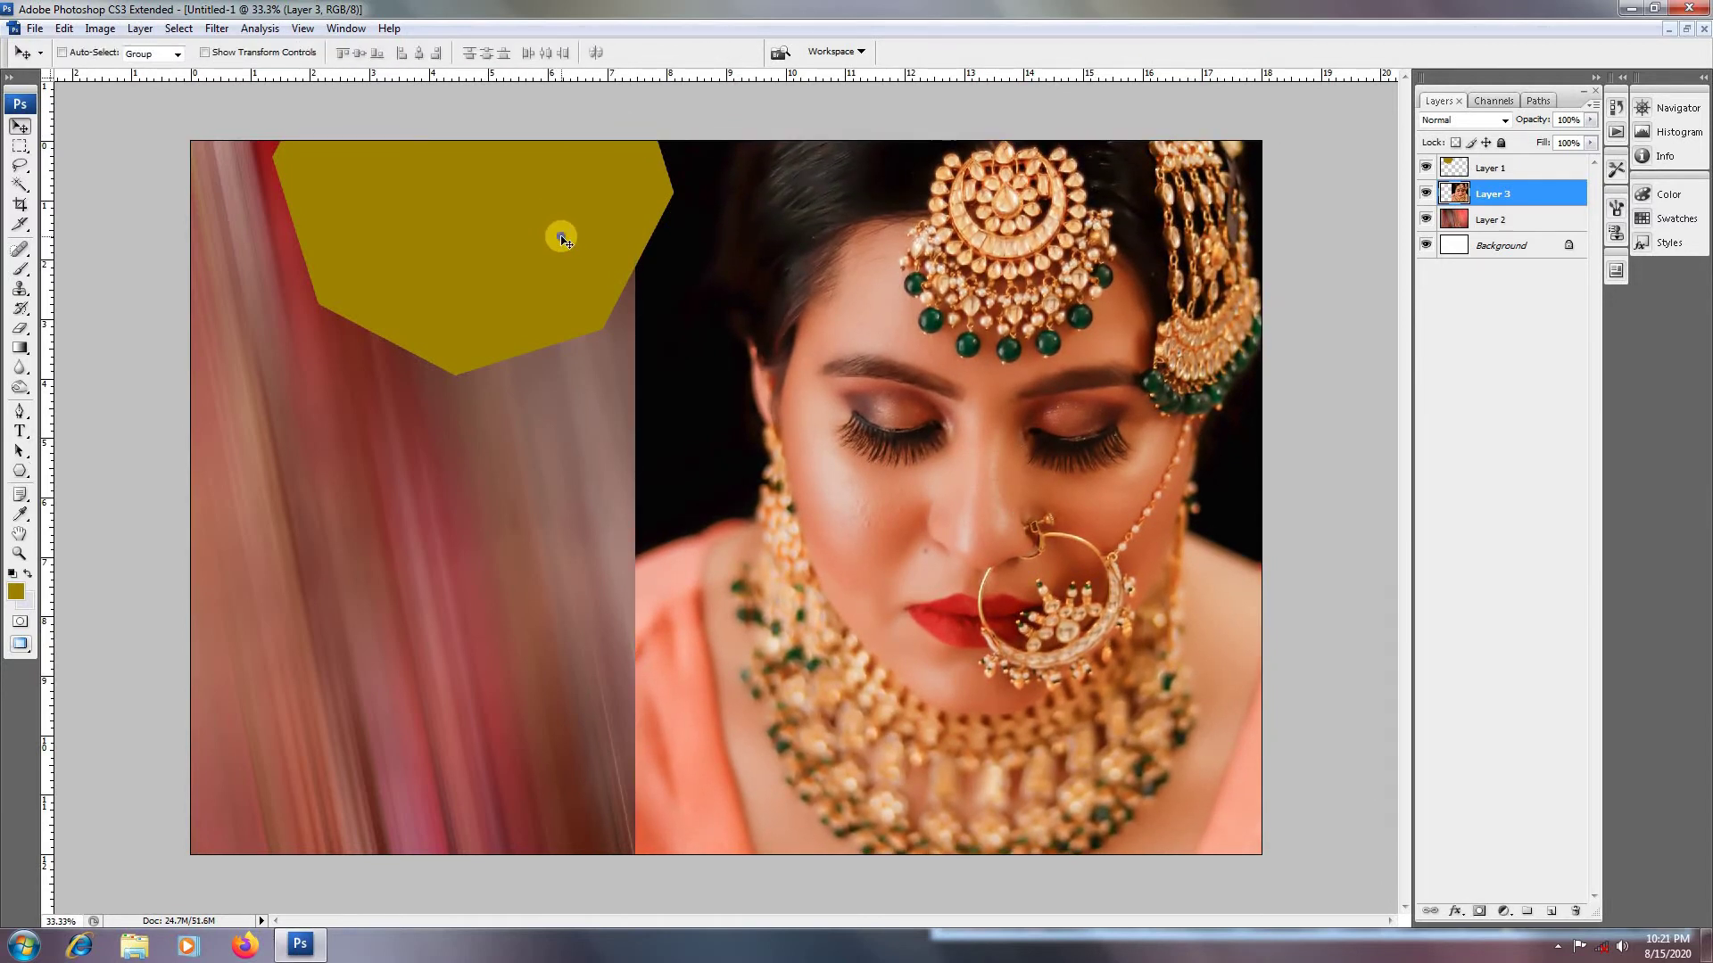
# Step: Add a solid stroke in yellow fff844 to the layer of the large olive polygon
pyautogui.rightClick(562, 237)
pyautogui.click(588, 253)
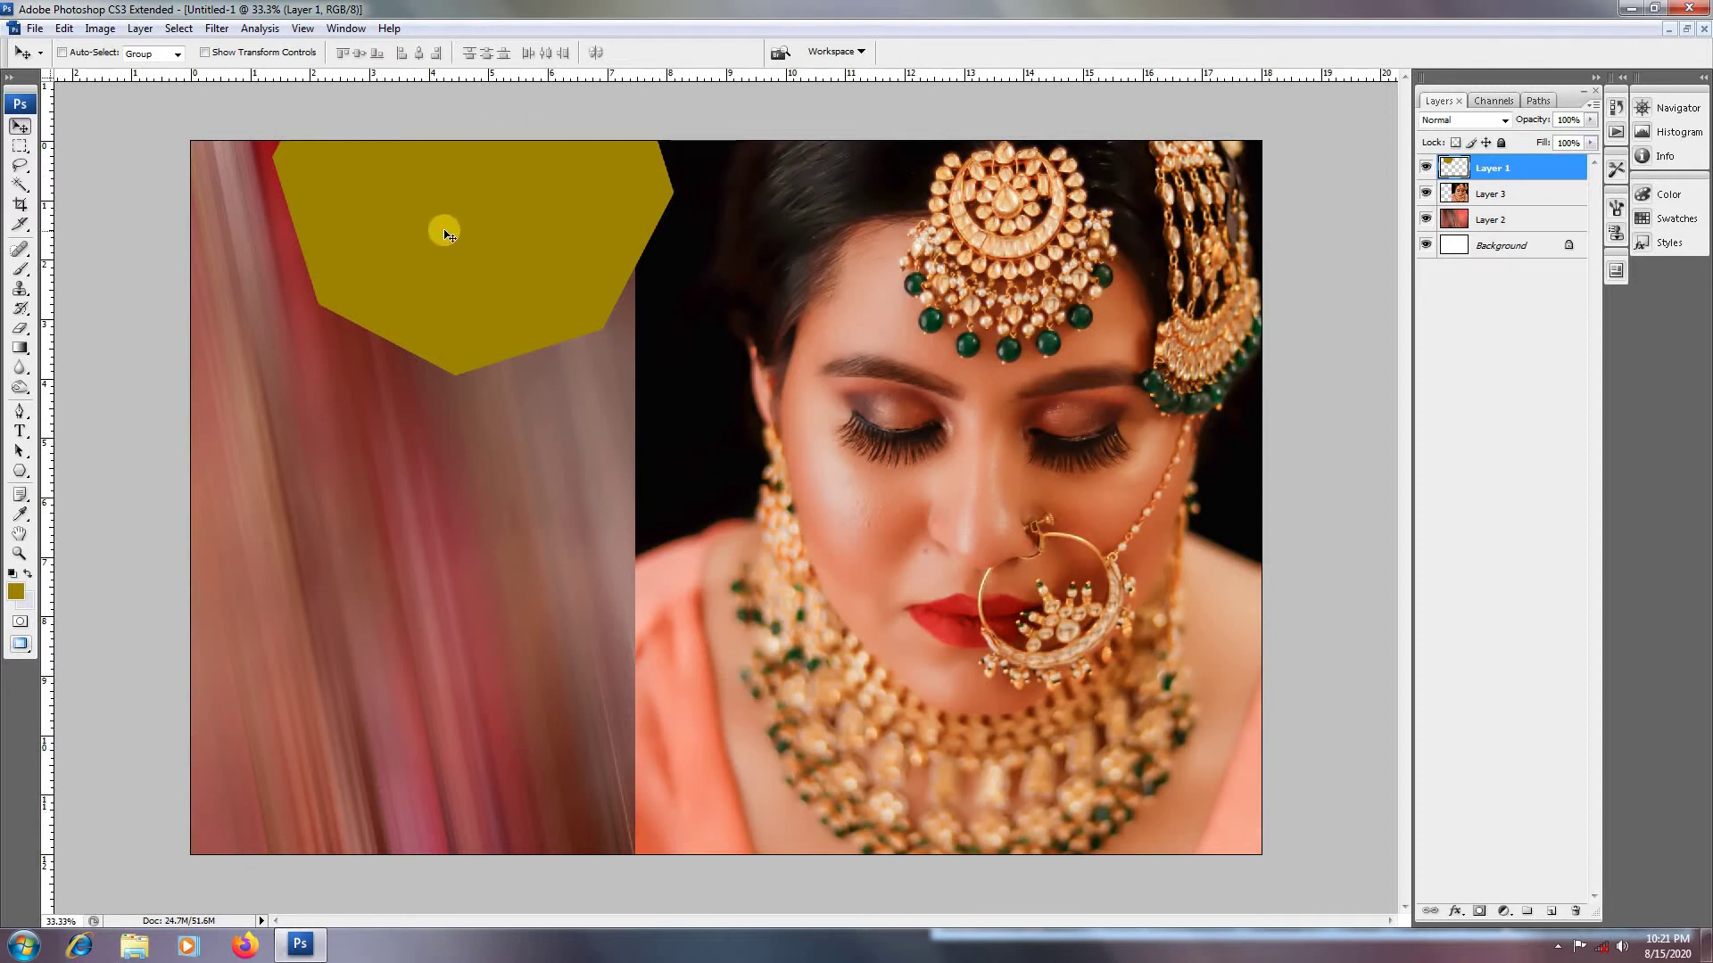
pyautogui.doubleClick(1521, 168)
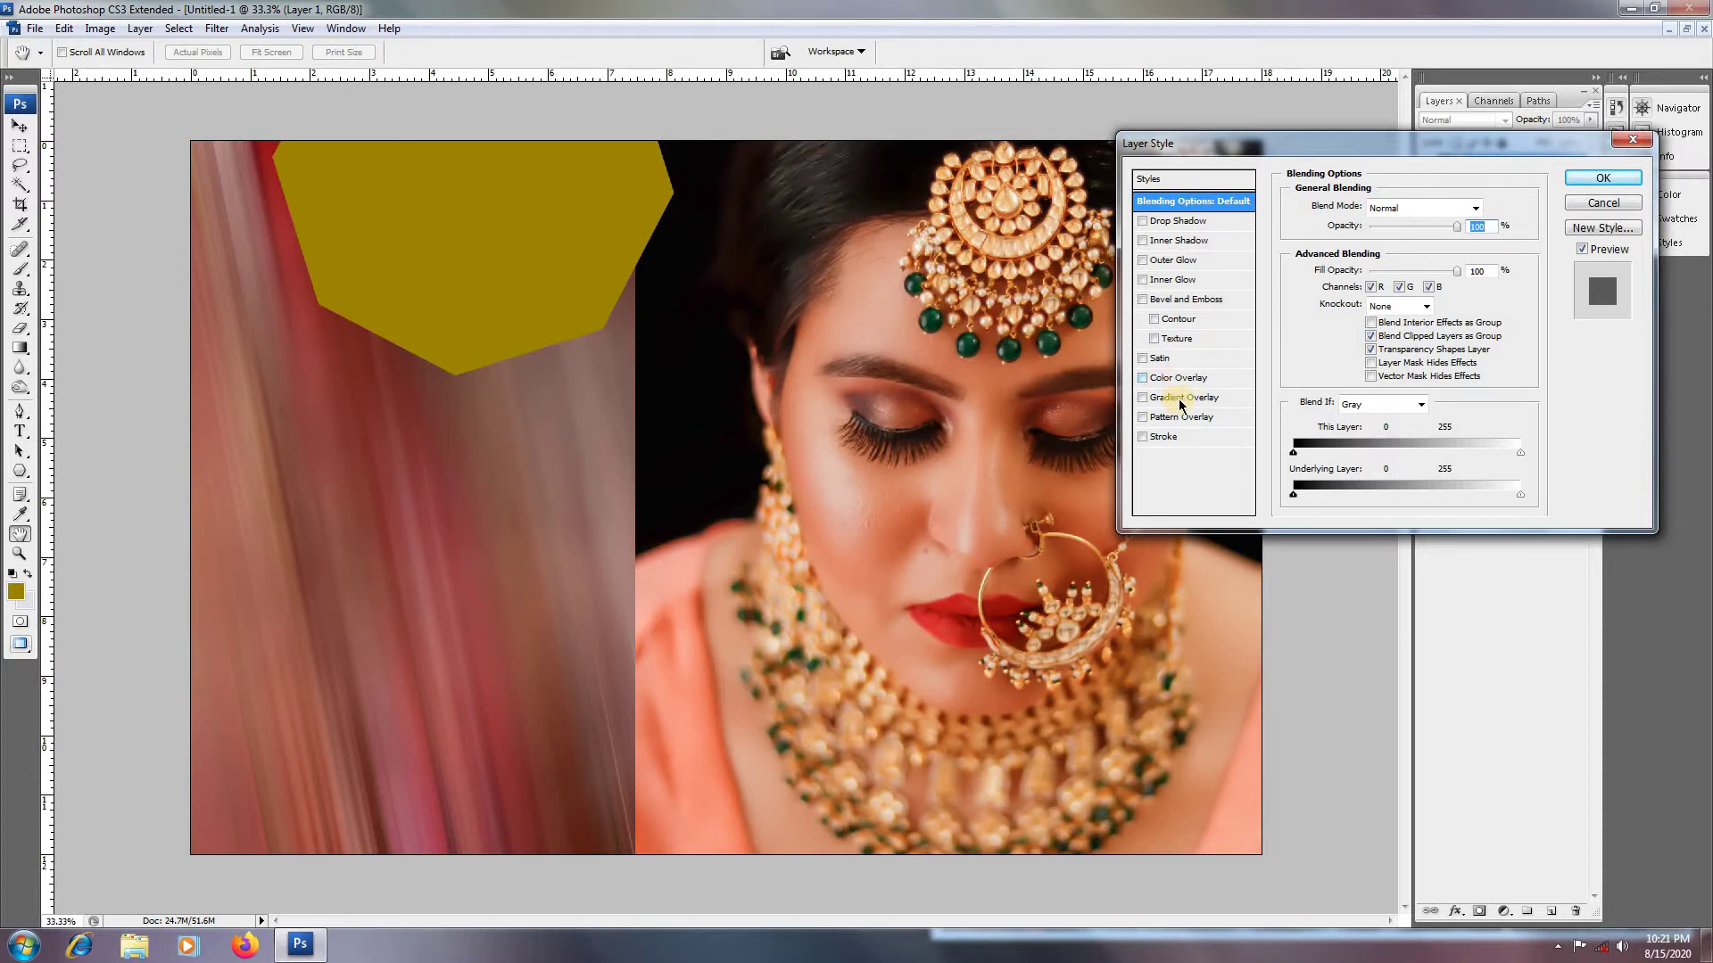
pyautogui.click(1165, 437)
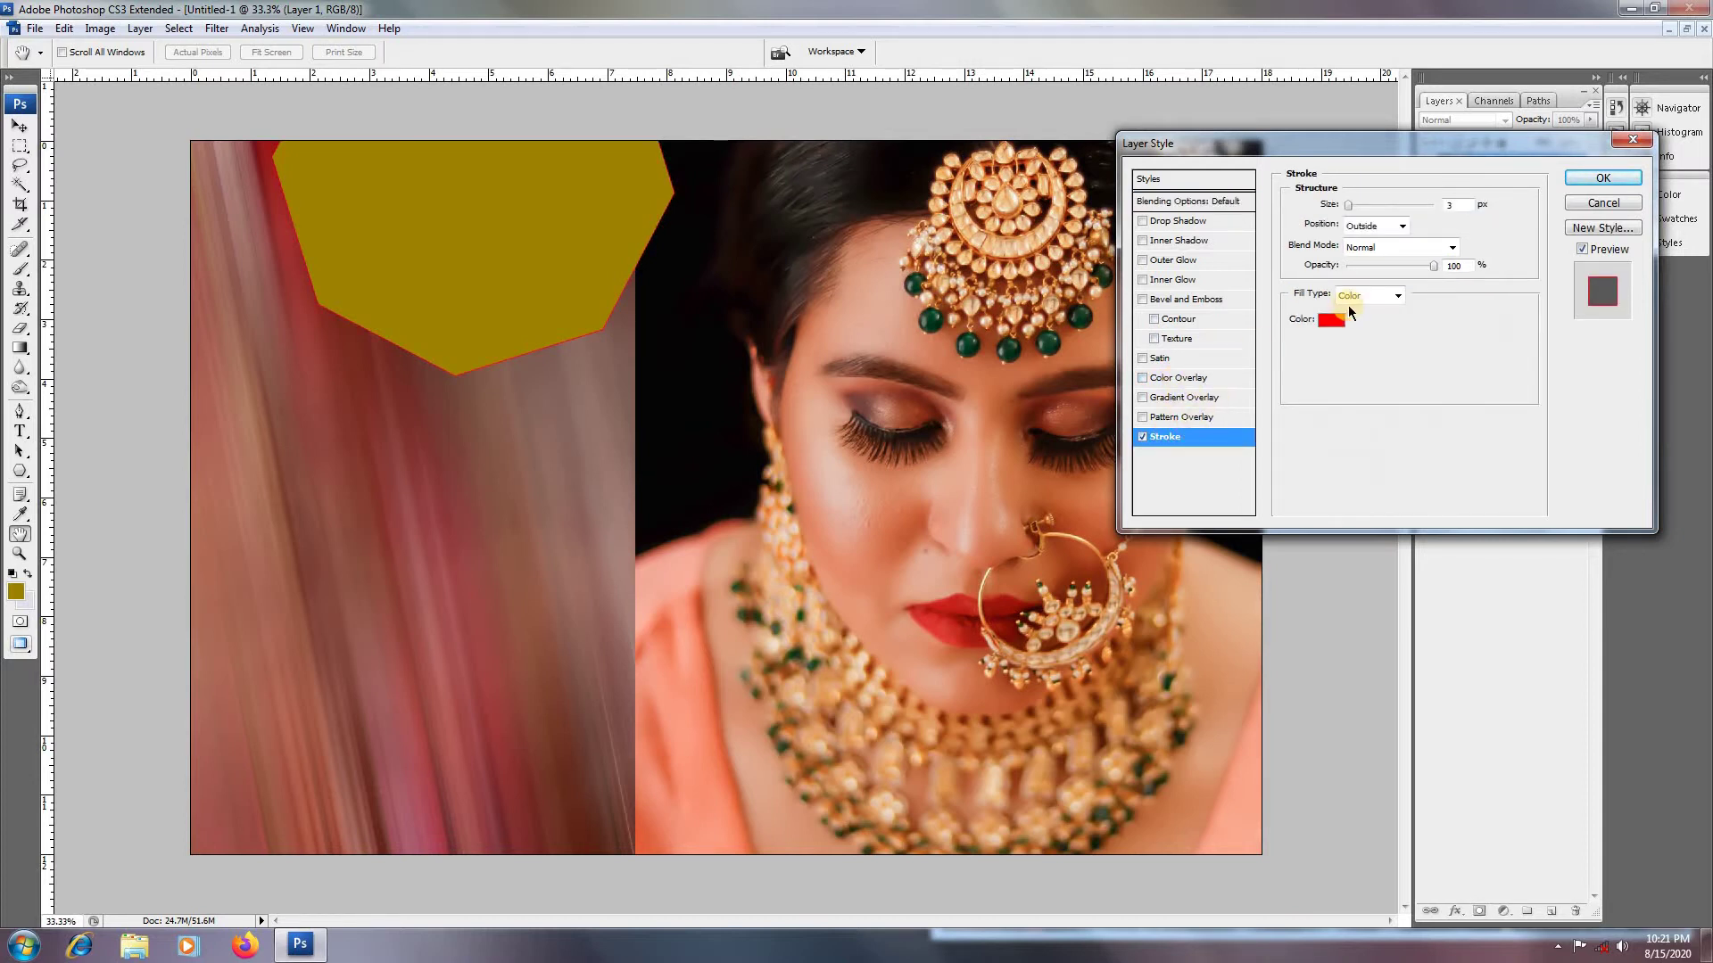
pyautogui.click(1337, 319)
pyautogui.click(1184, 223)
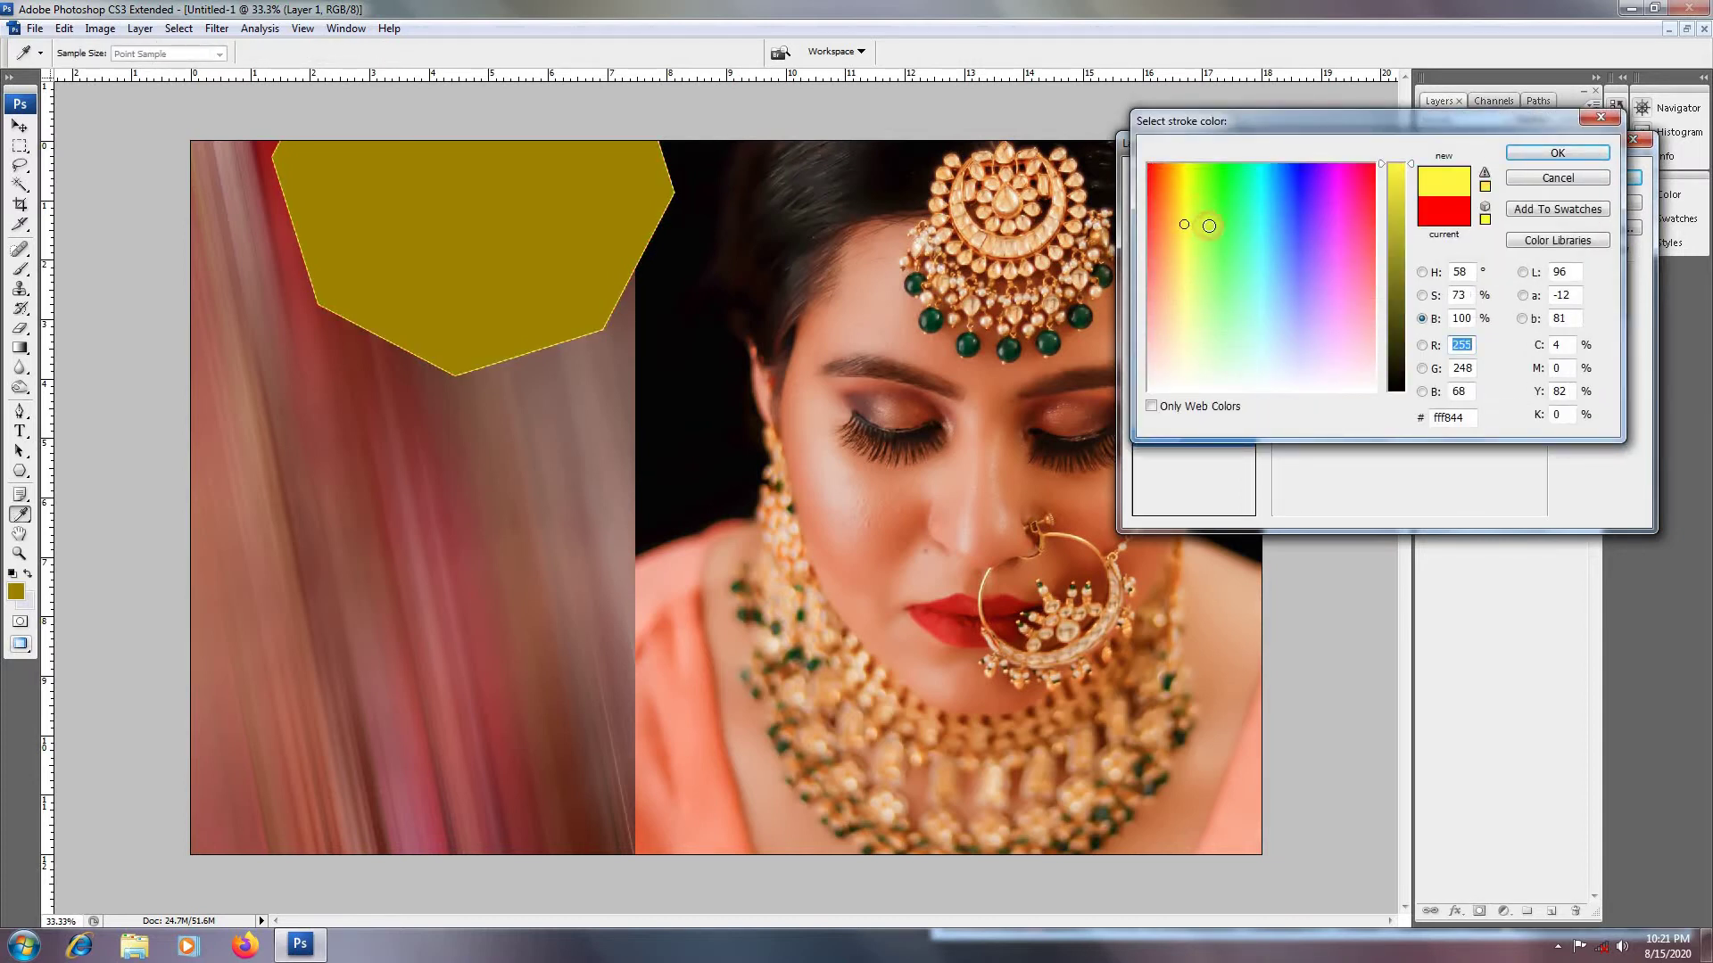
pyautogui.click(1525, 157)
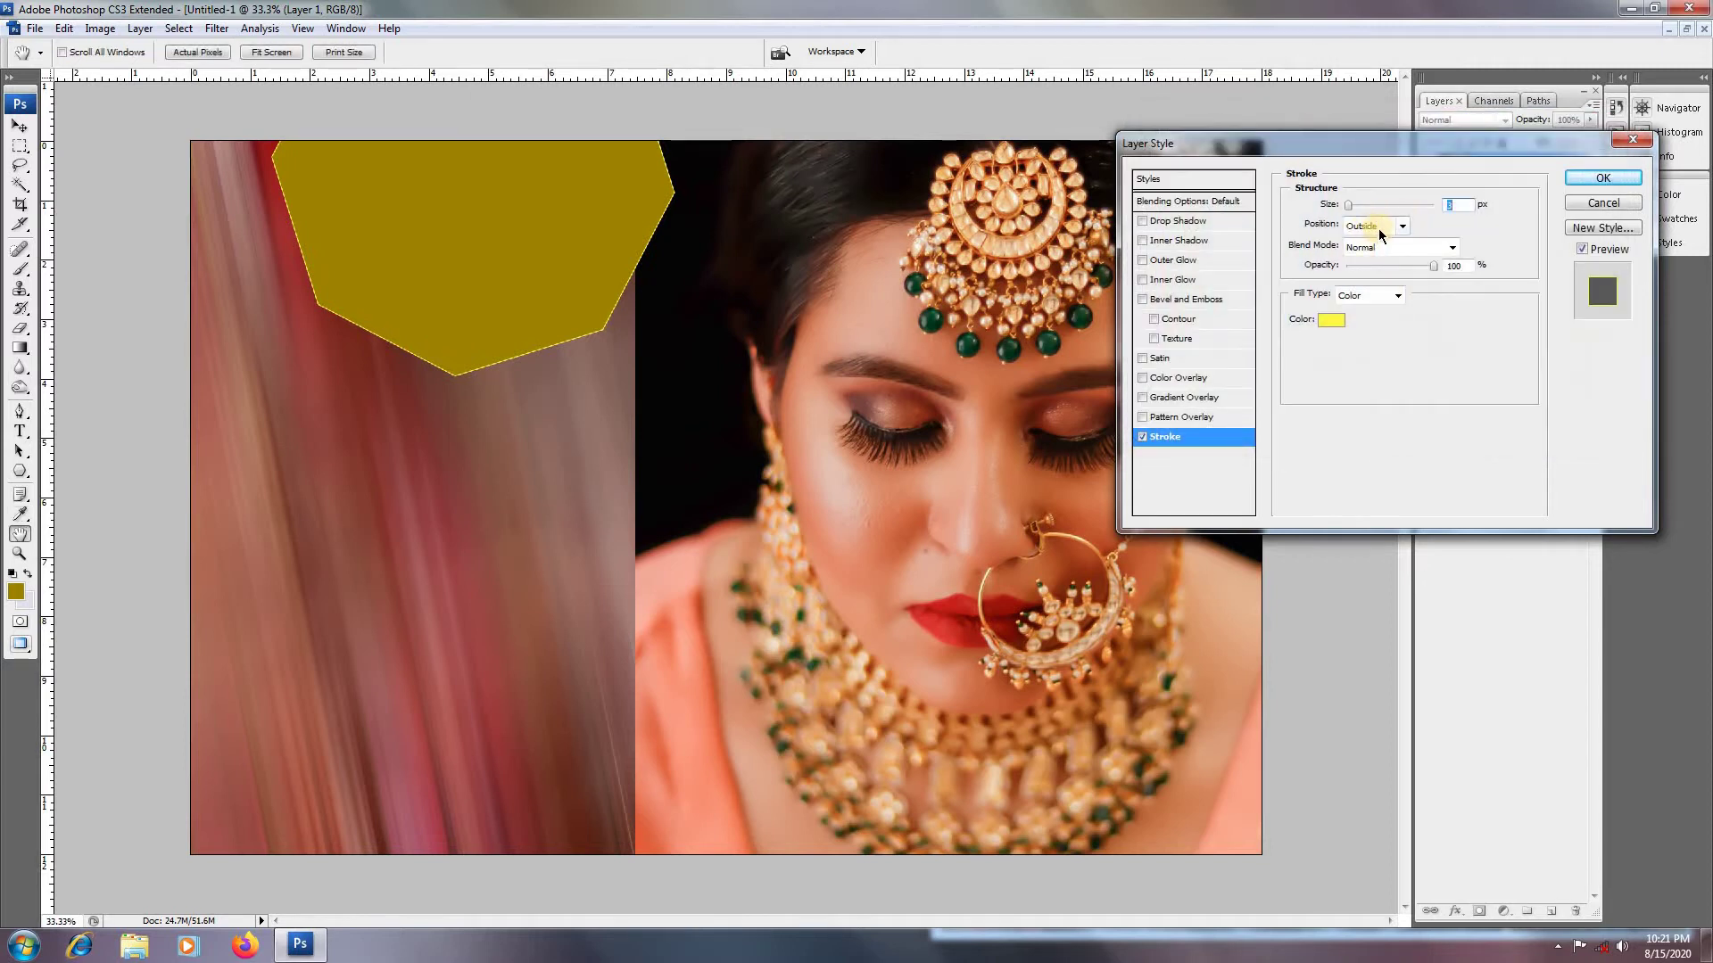
# Step: Set the polygon's stroke position to Inside, thicken the stroke slightly, and apply the layer style
pyautogui.click(1381, 228)
pyautogui.click(1358, 258)
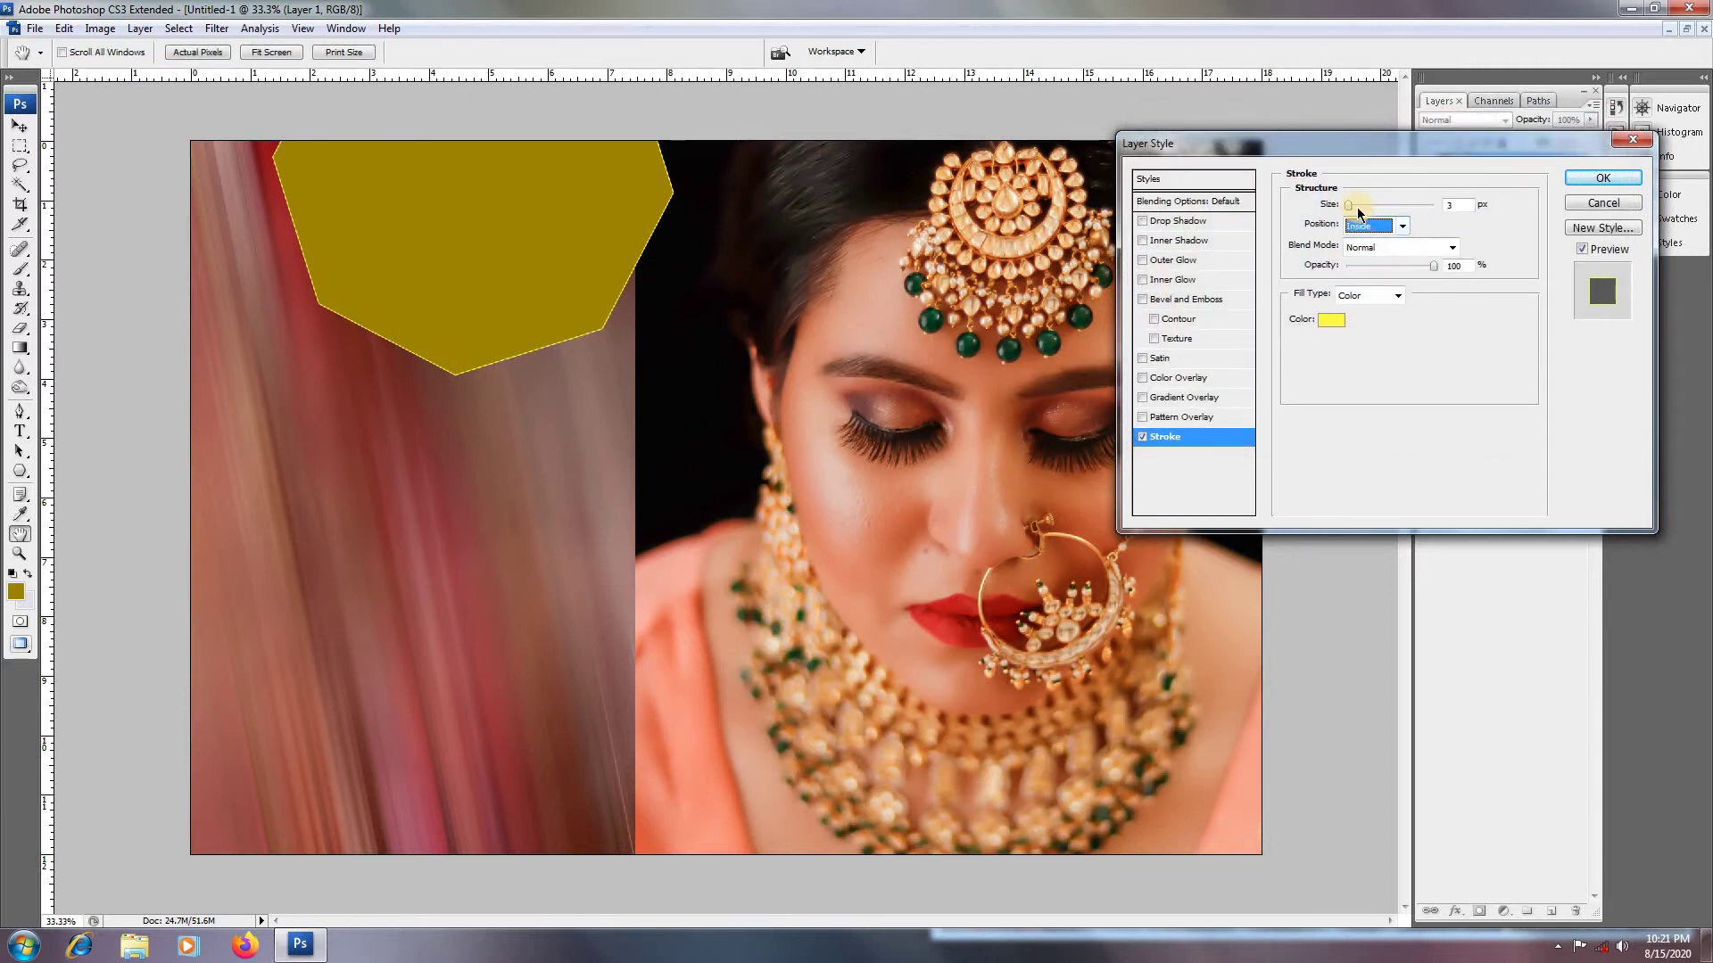
pyautogui.moveTo(1348, 205); pyautogui.dragTo(1357, 207)
pyautogui.click(1604, 178)
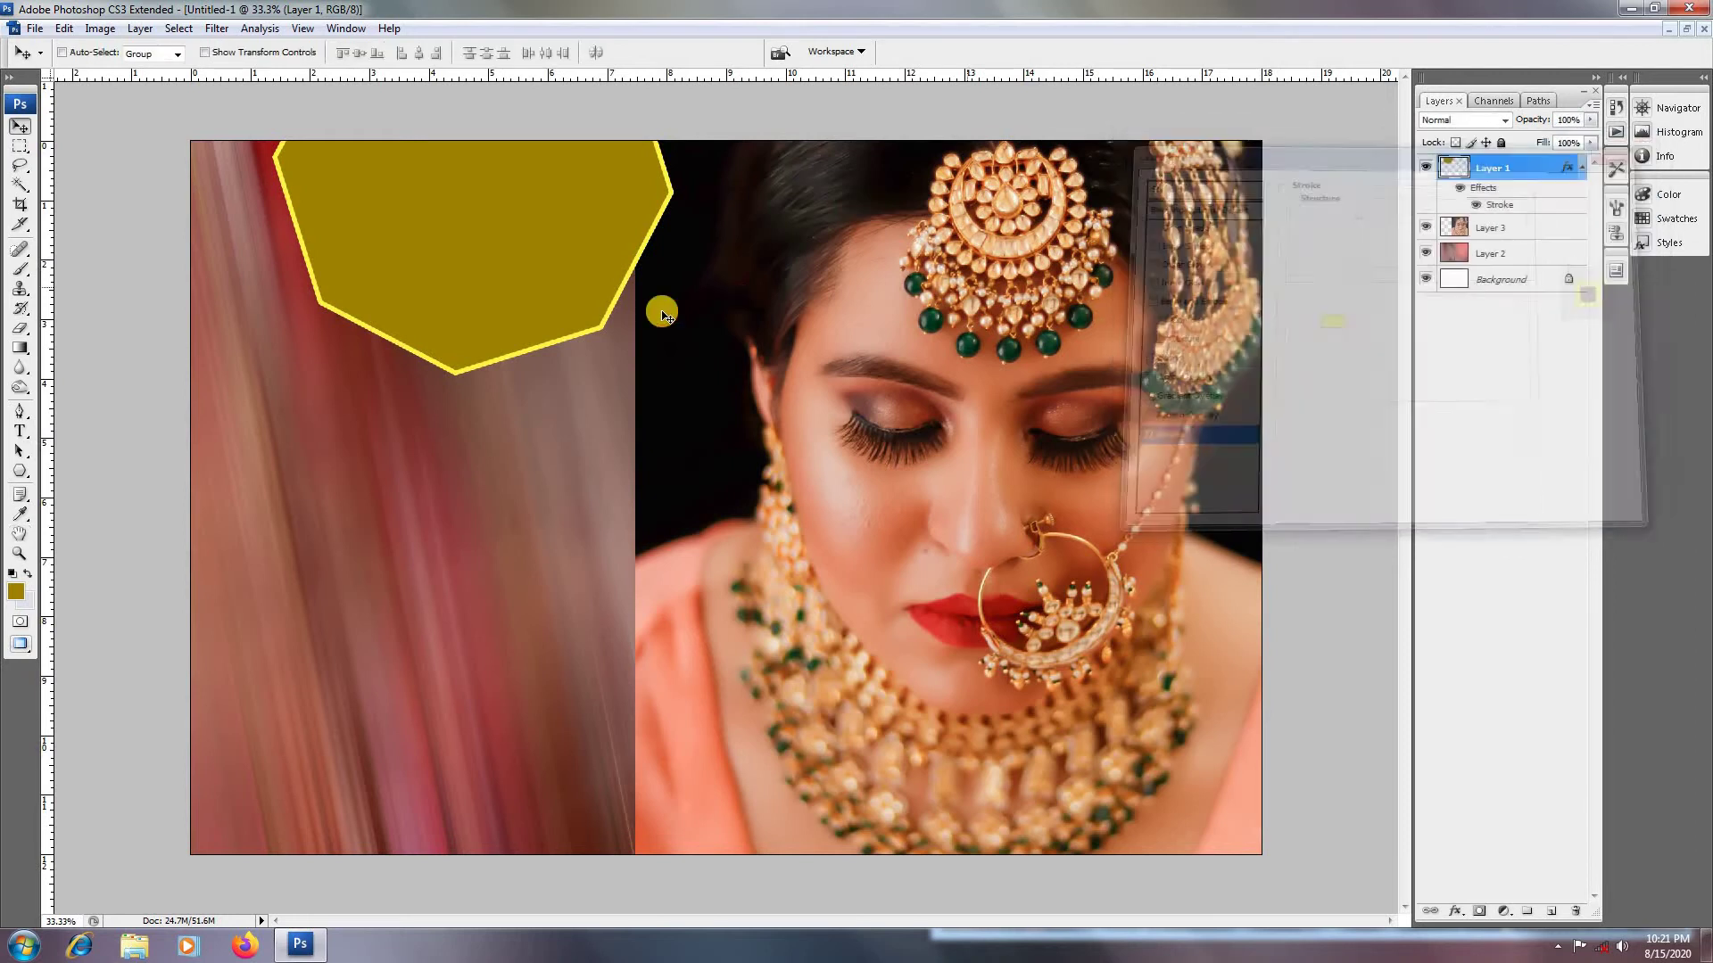
# Step: Duplicate the outlined polygon just below the original, scale the copy proportionally to about 3.8 inches wide, and place it beside the portrait's edge
pyautogui.press('v')
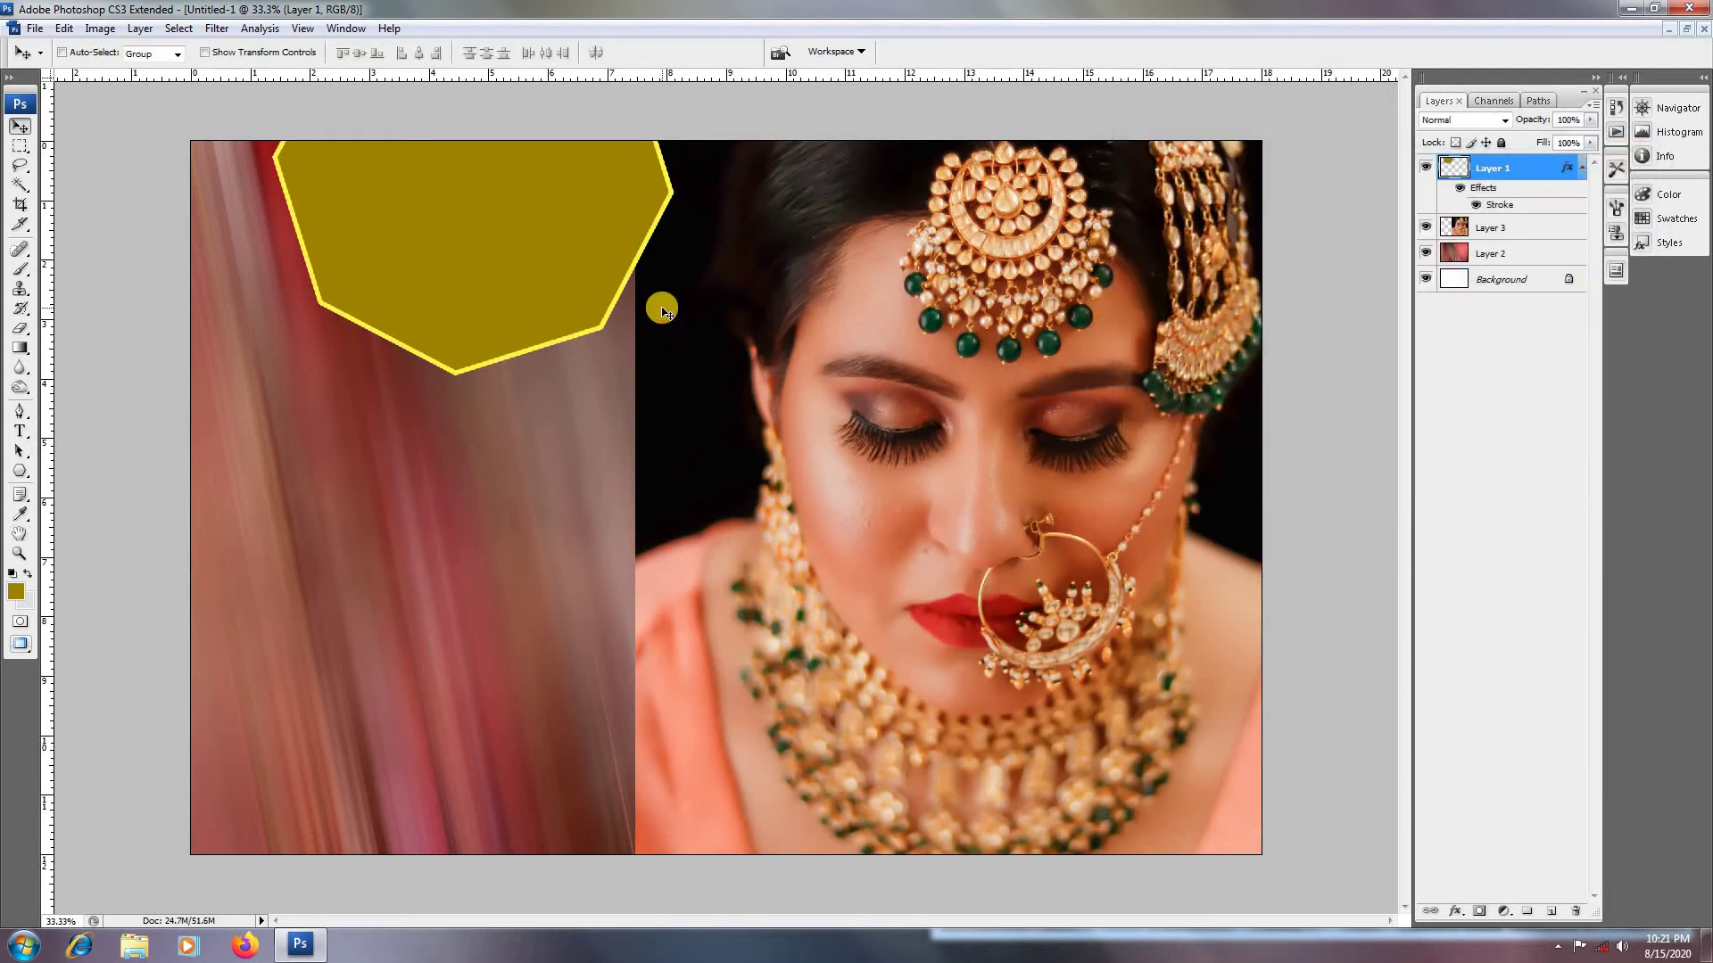
pyautogui.rightClick(473, 239)
pyautogui.click(514, 255)
pyautogui.moveTo(508, 218); pyautogui.dragTo(476, 612)
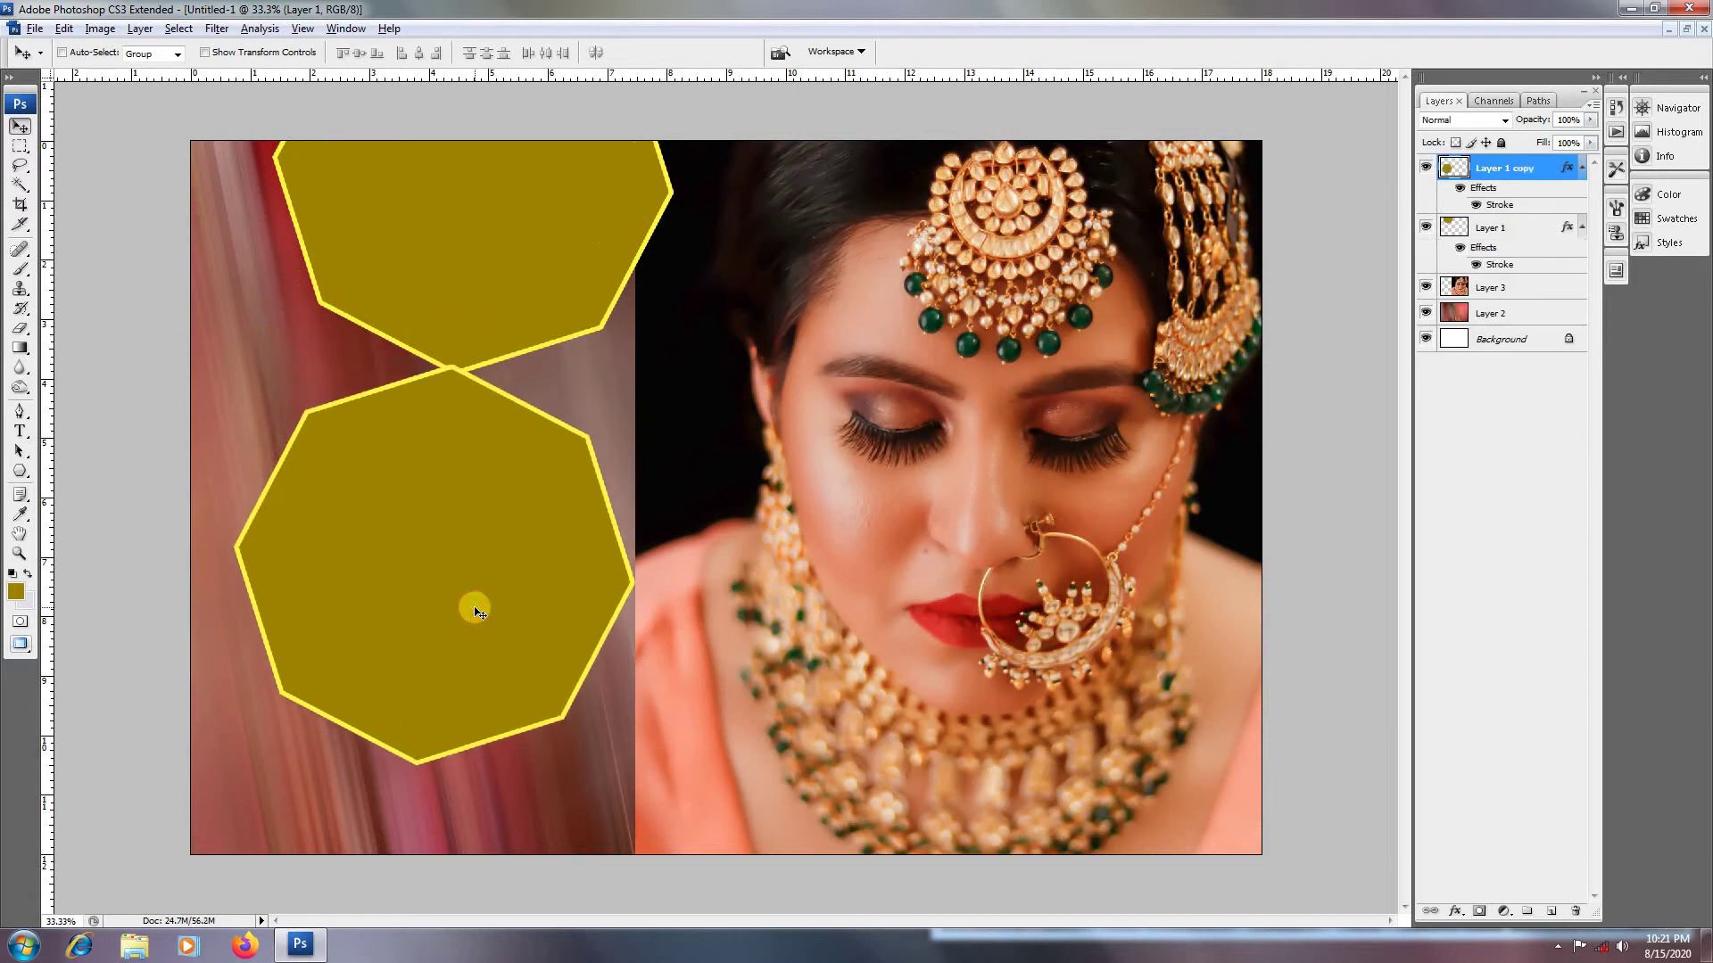
pyautogui.hotkey('ctrl', 't')
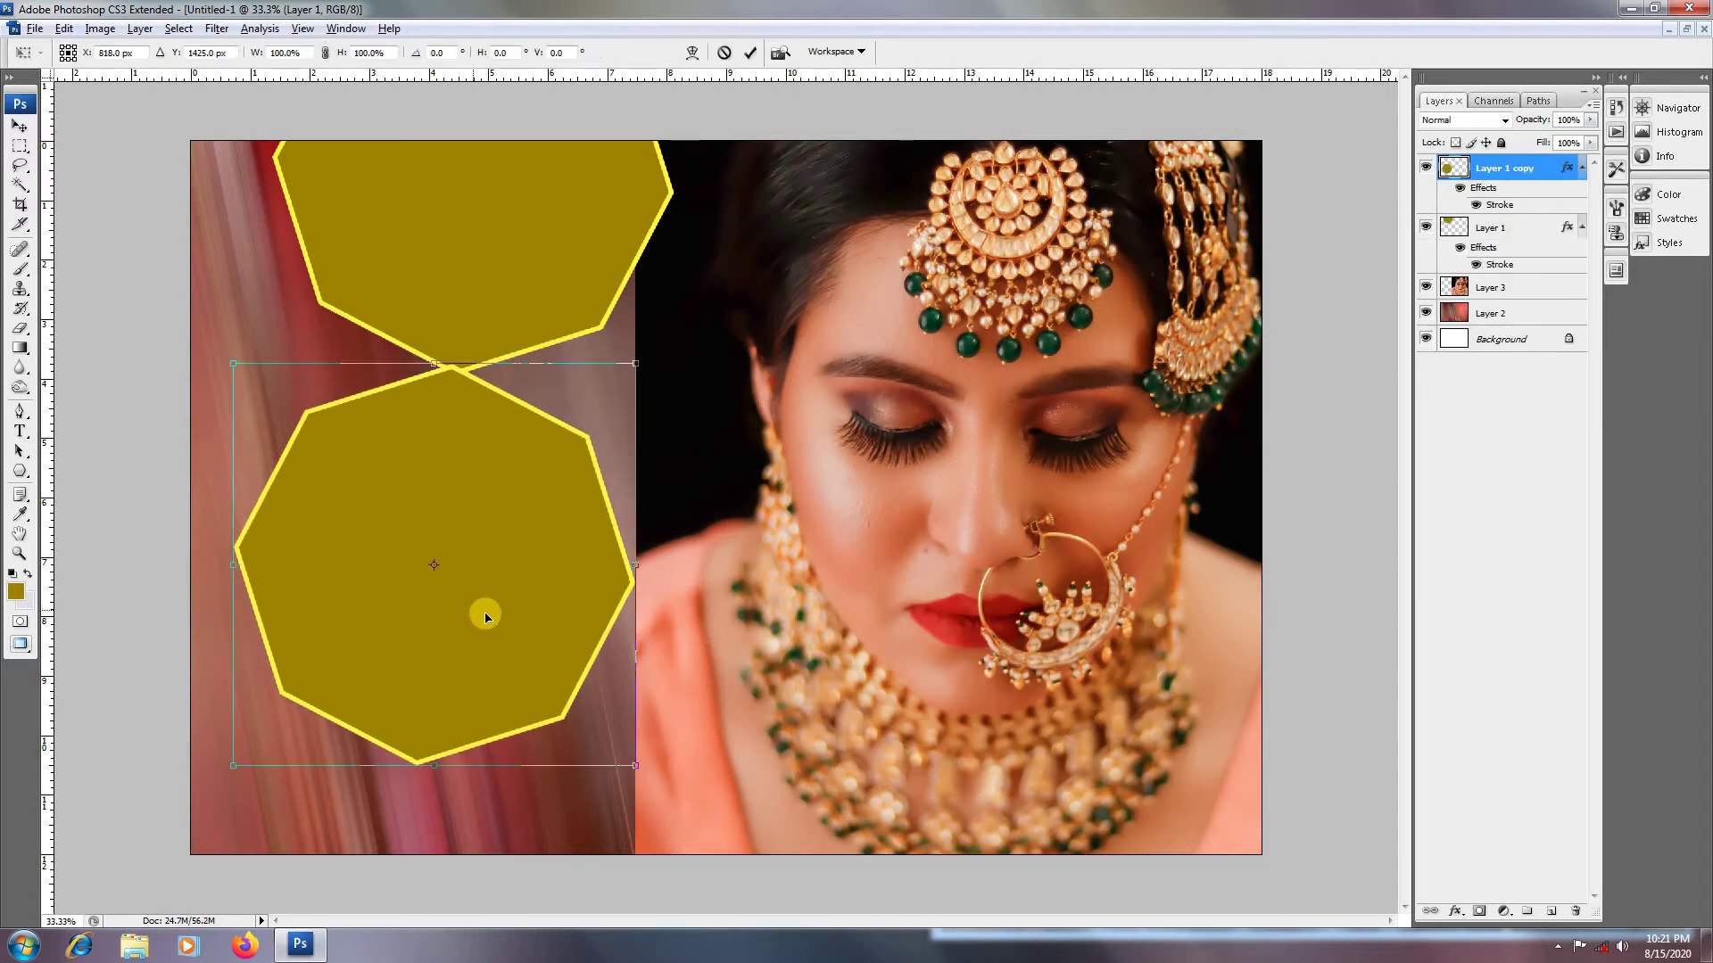
pyautogui.moveTo(637, 366); pyautogui.dragTo(578, 435)
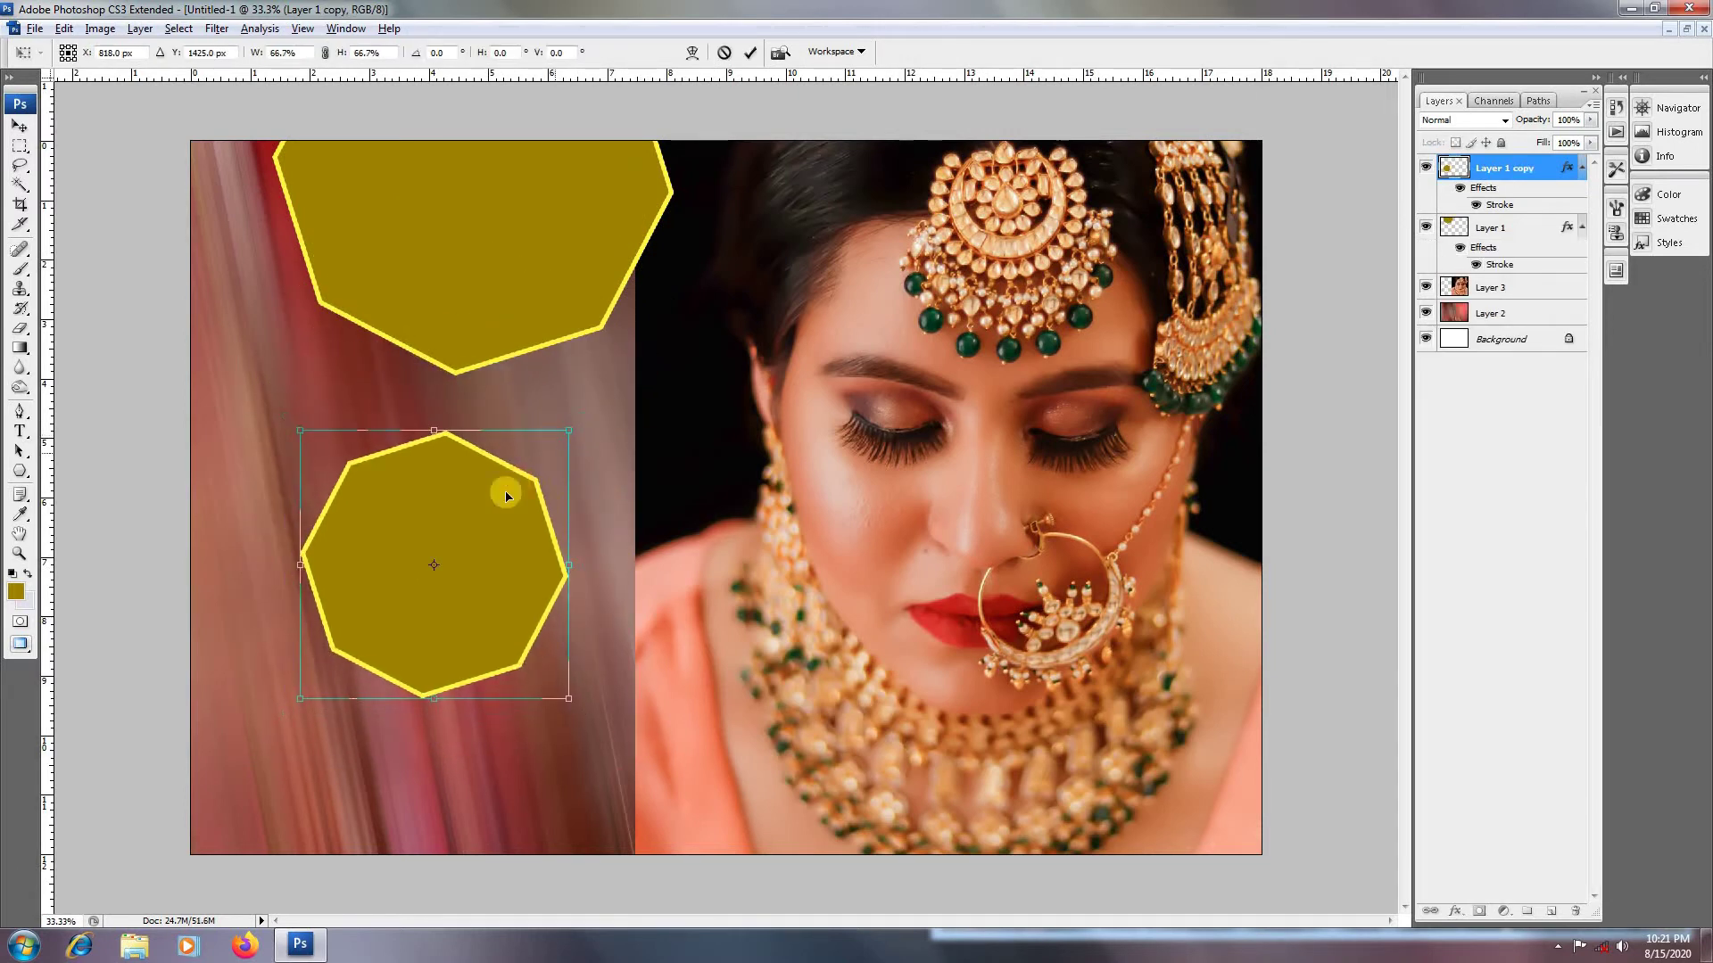
pyautogui.moveTo(506, 492); pyautogui.dragTo(552, 438)
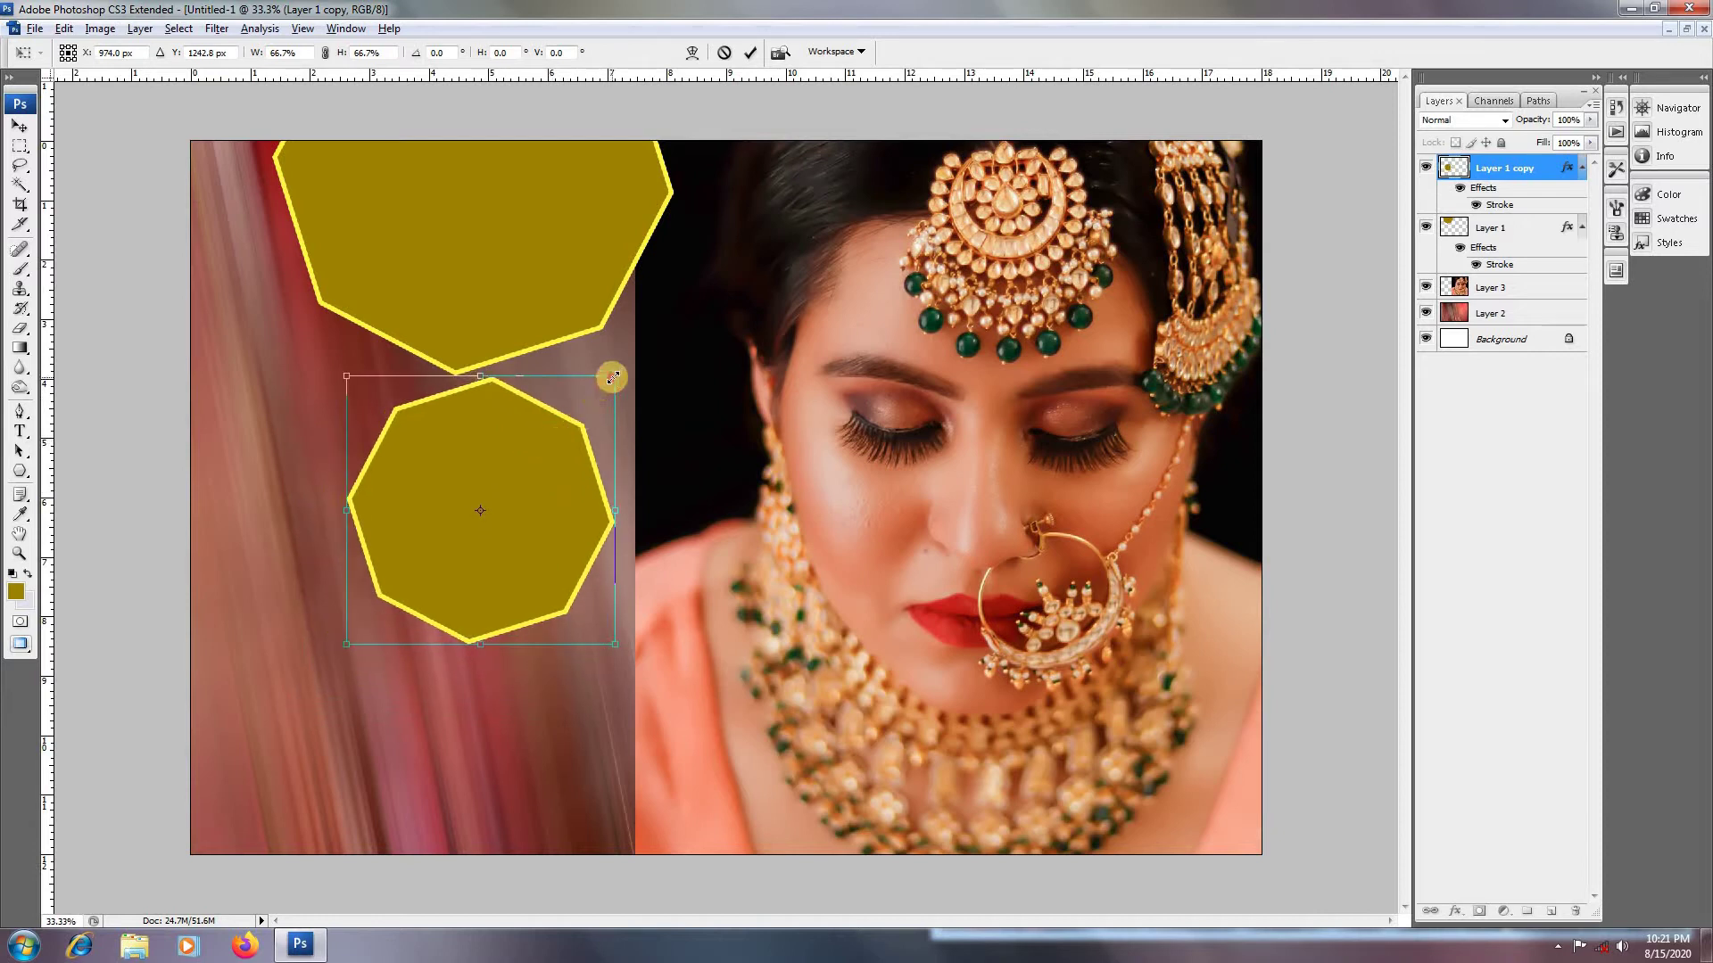
pyautogui.moveTo(612, 375); pyautogui.dragTo(579, 426)
pyautogui.press('Return')
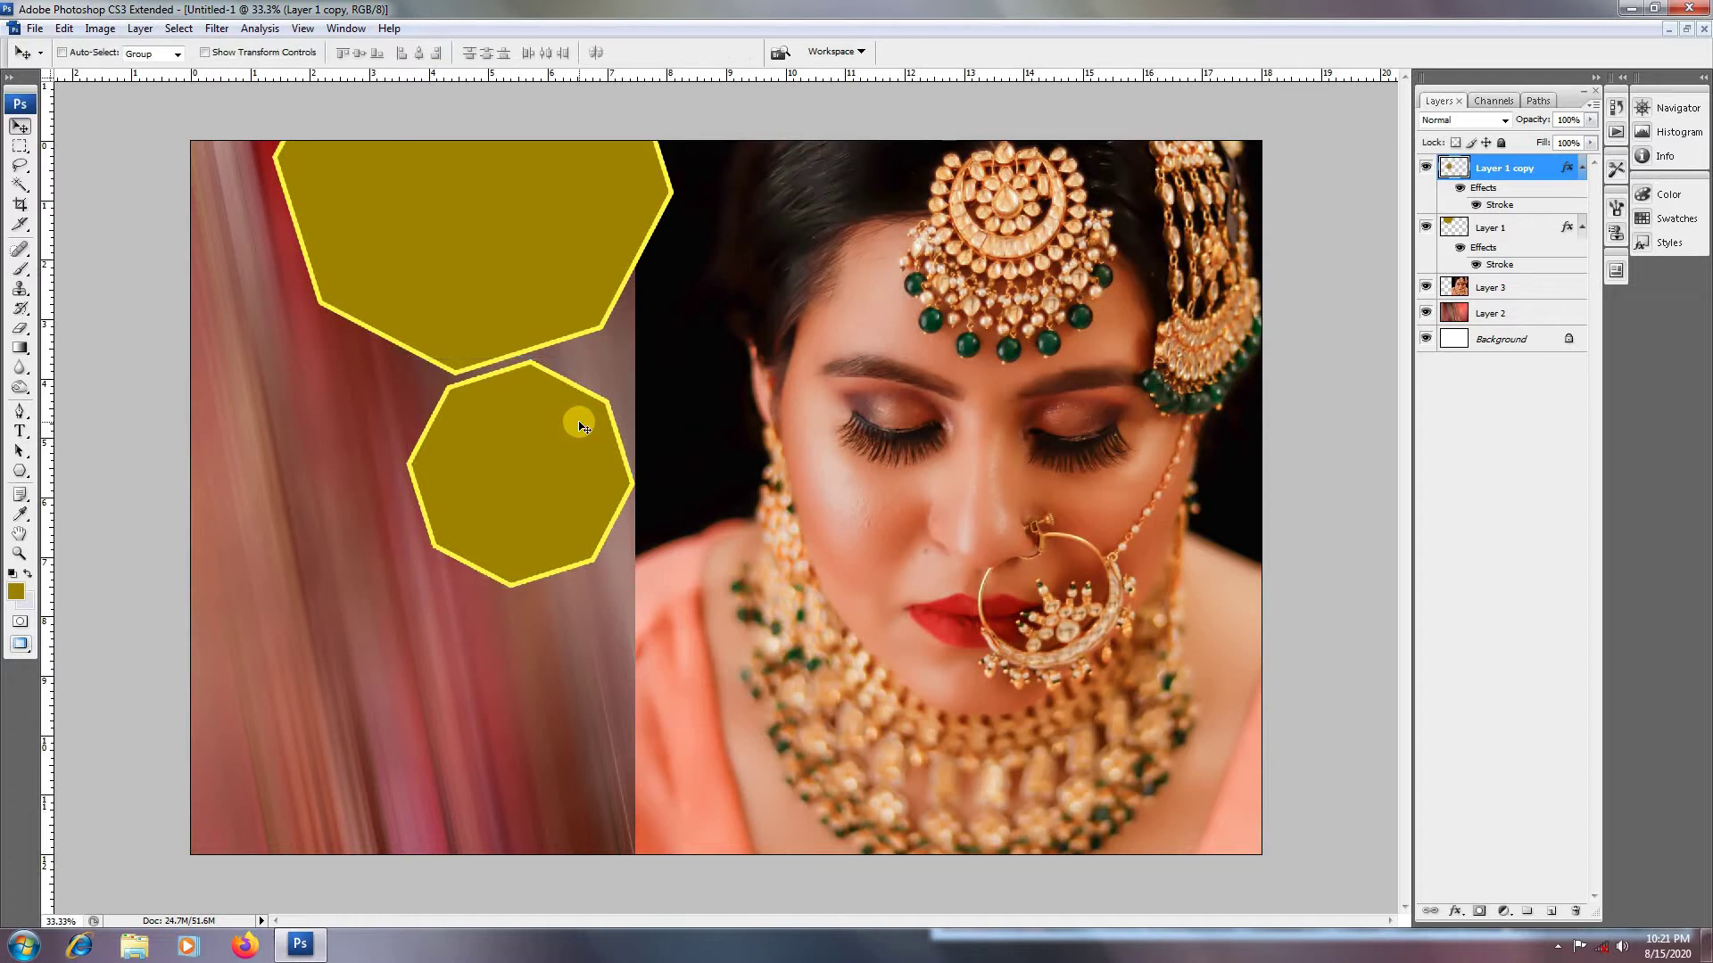
# Step: Duplicate the reduced polygon and place the copy below it, slightly toward the left of the canvas
pyautogui.rightClick(561, 466)
pyautogui.click(633, 481)
pyautogui.moveTo(532, 502); pyautogui.dragTo(465, 650)
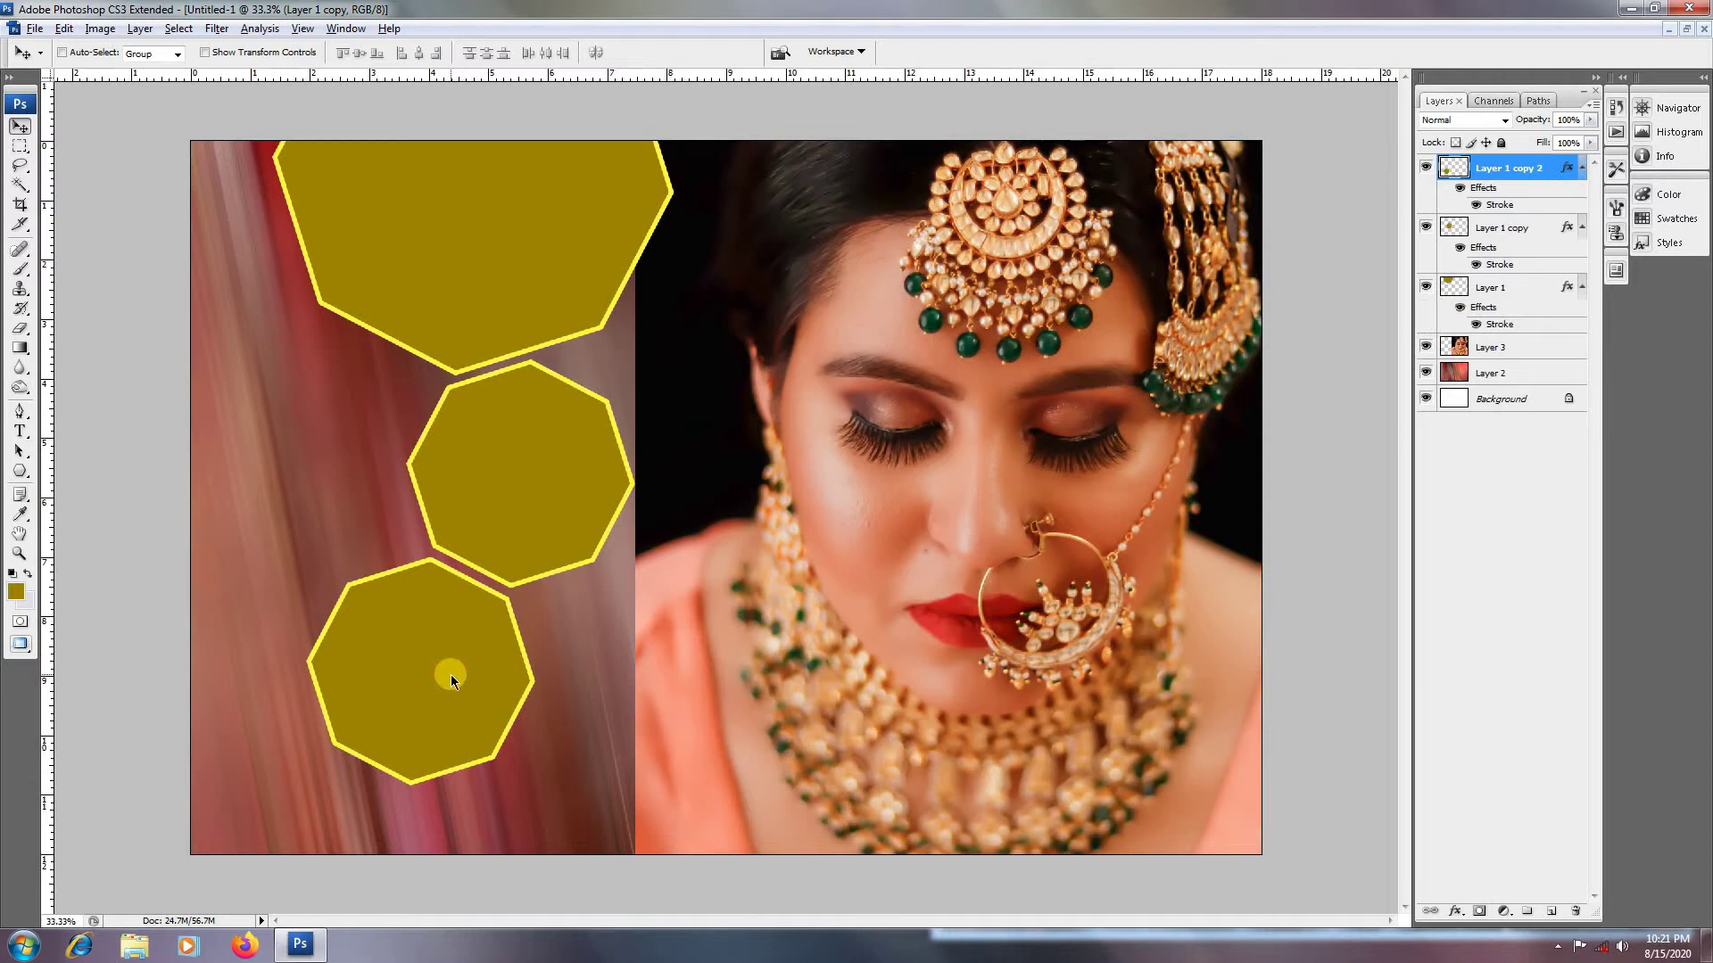
# Step: Duplicate the lowest polygon, scale the copy proportionally to about 2.3 inches wide, and place it under the large polygon's lower-left edge
pyautogui.rightClick(455, 659)
pyautogui.click(473, 665)
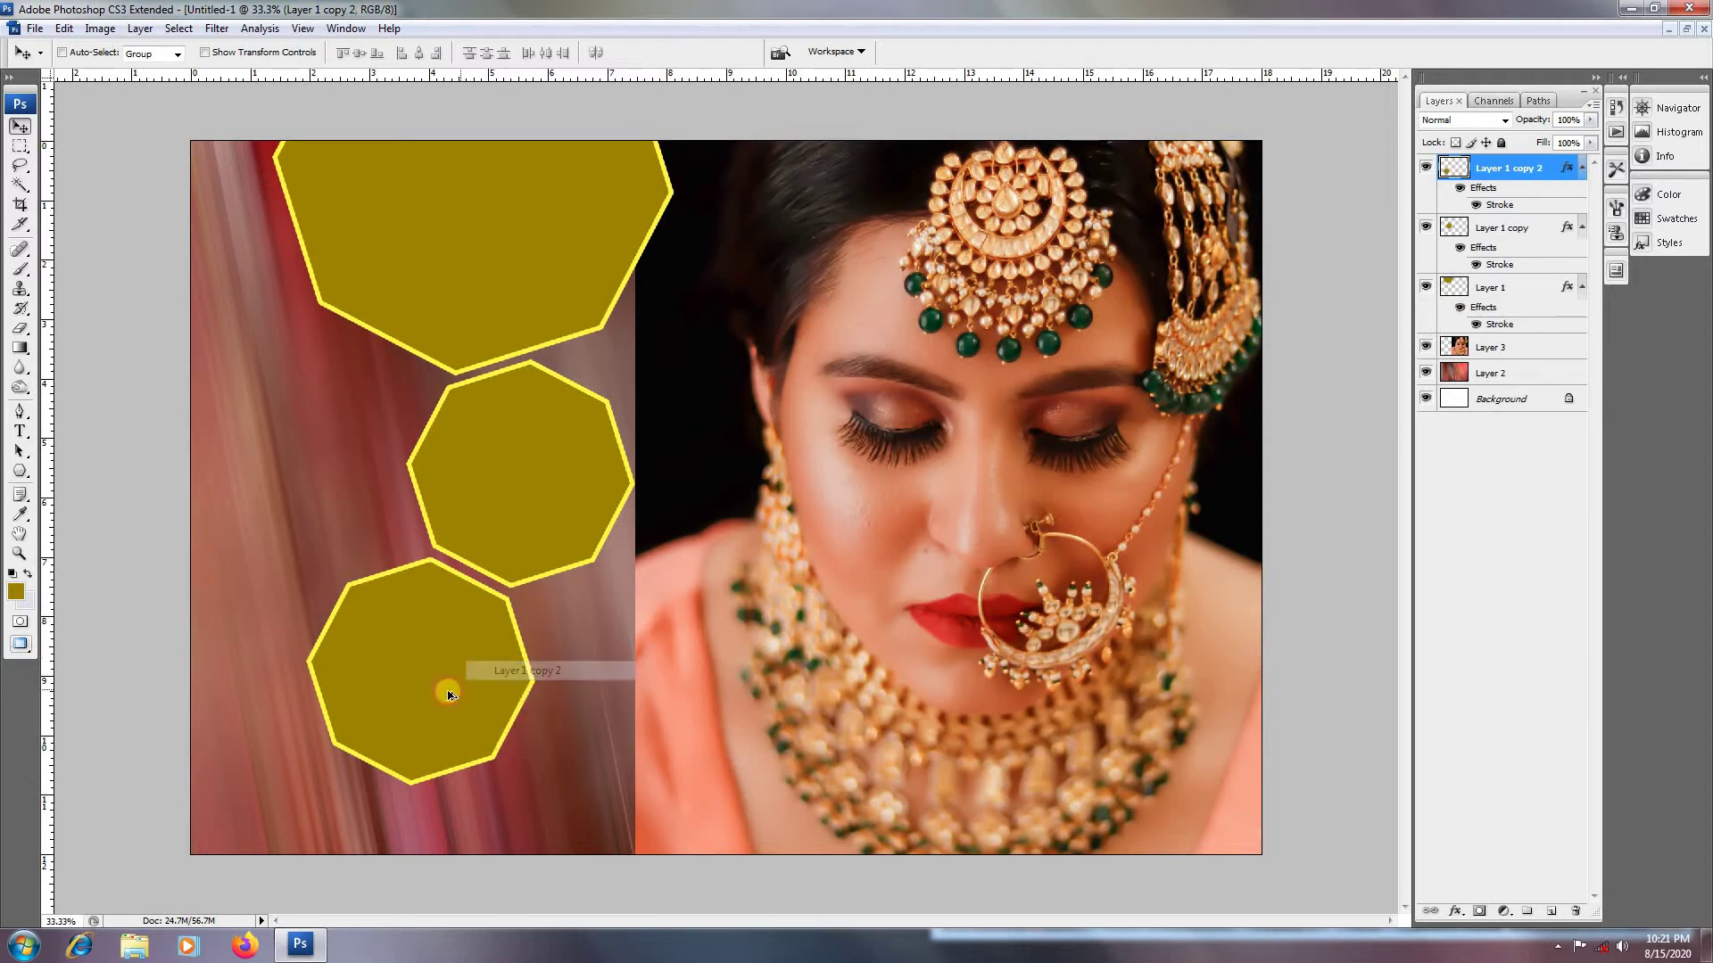
pyautogui.moveTo(447, 693); pyautogui.dragTo(329, 467)
pyautogui.hotkey('ctrl', 't')
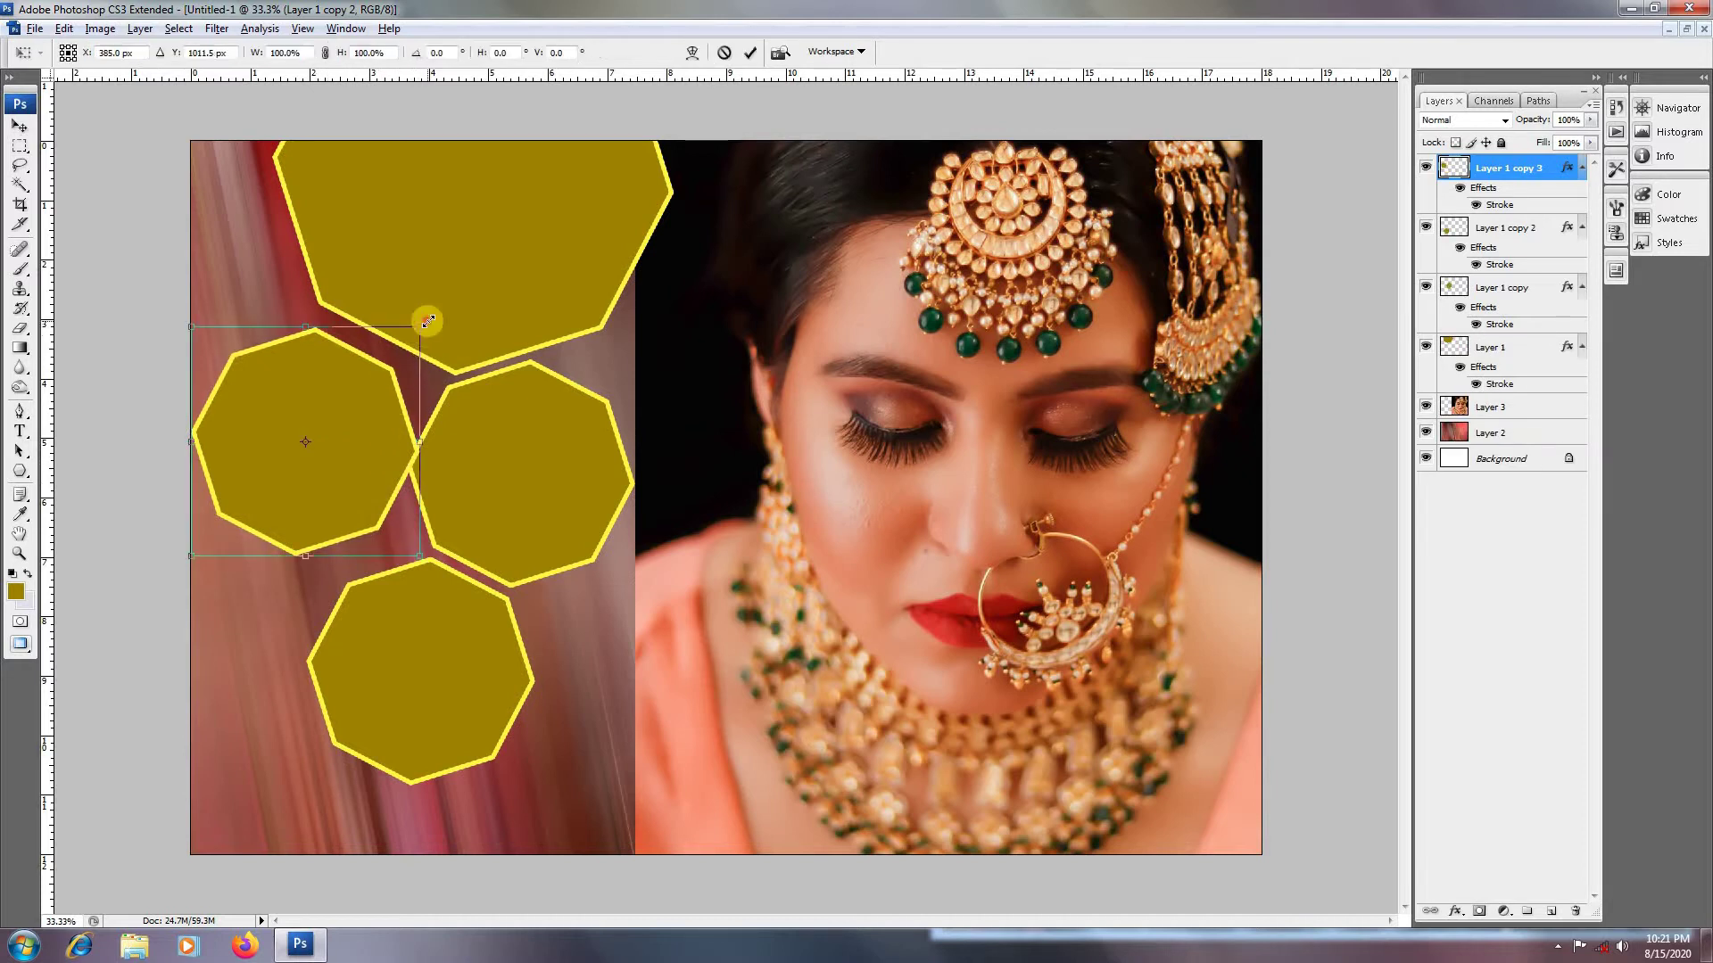
pyautogui.moveTo(418, 327); pyautogui.dragTo(386, 371)
pyautogui.moveTo(337, 440); pyautogui.dragTo(356, 403)
pyautogui.press('Return')
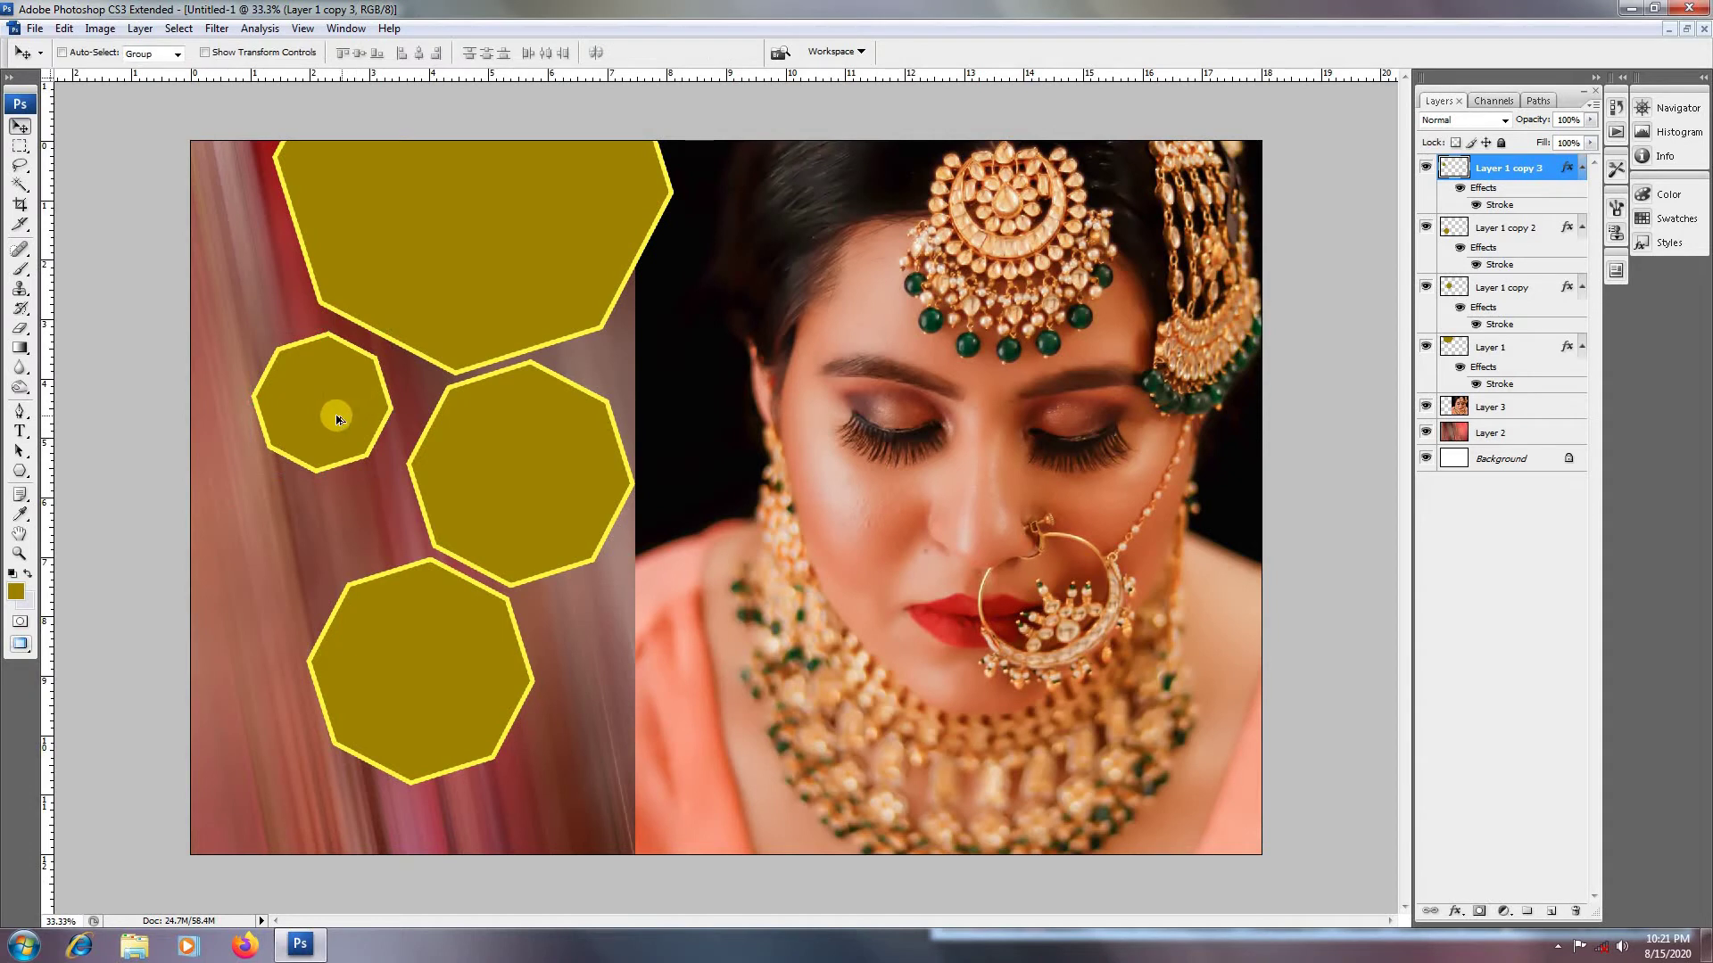
# Step: Duplicate the small left polygon and place the copy directly beneath it
pyautogui.rightClick(354, 413)
pyautogui.click(362, 426)
pyautogui.moveTo(358, 418); pyautogui.dragTo(339, 557)
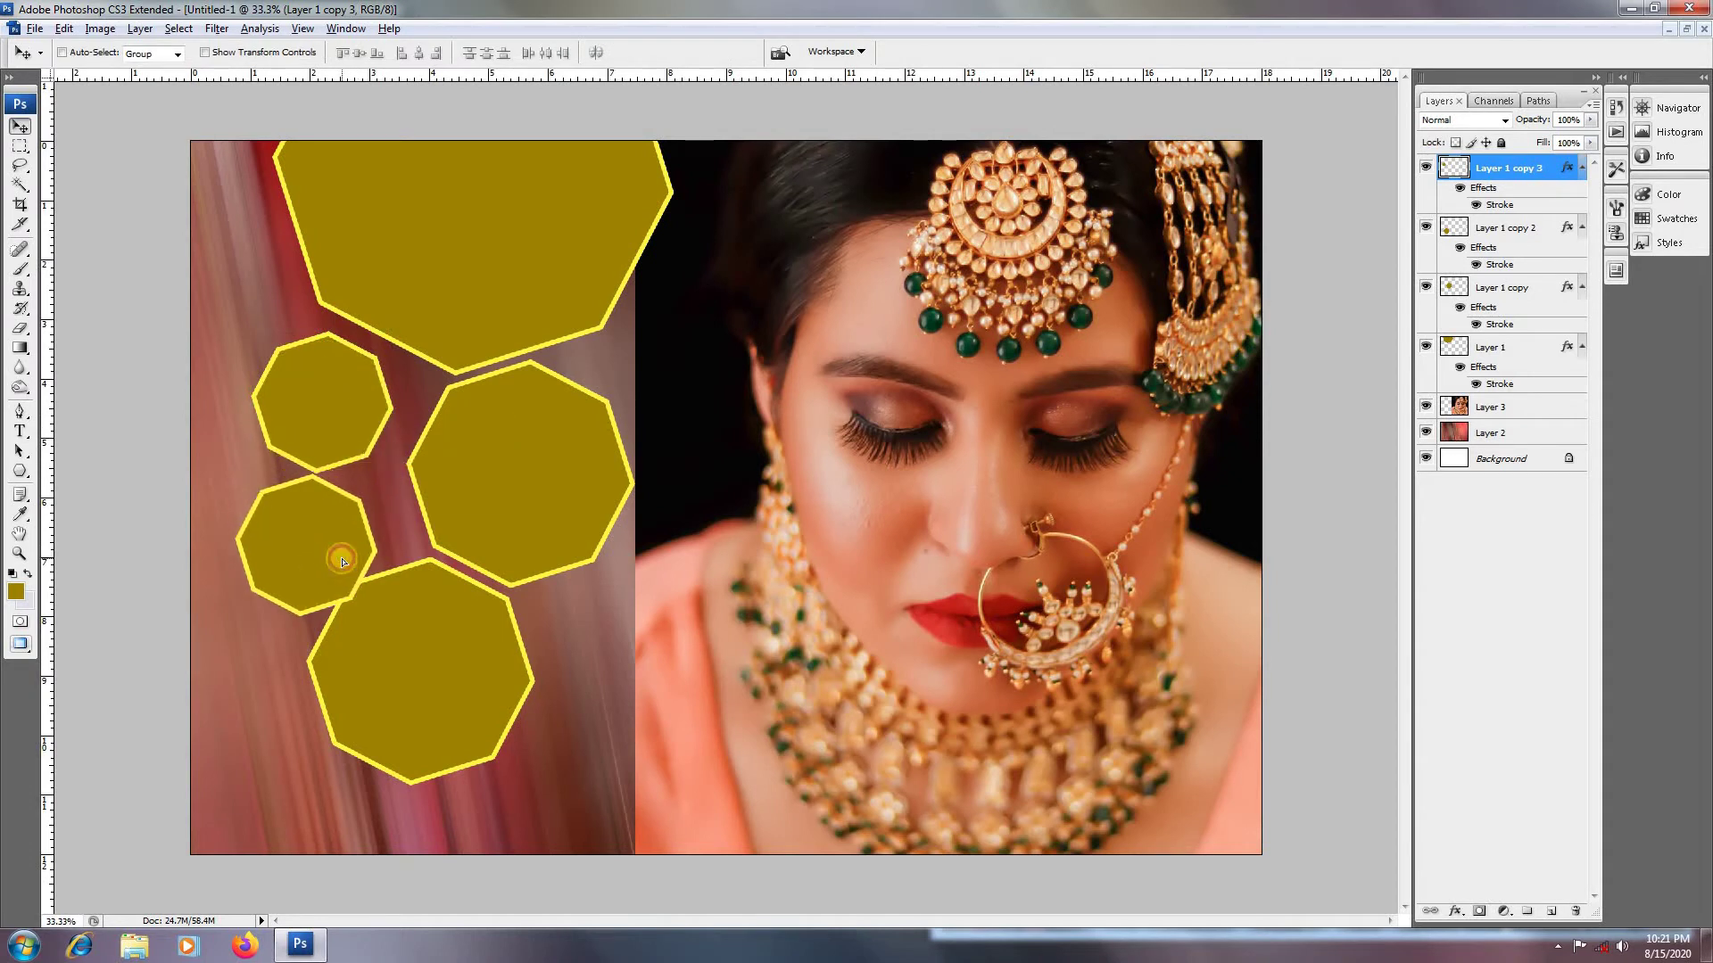
# Step: Move the lowest polygon toward the portrait's edge and scale it proportionally to about 2.9 inches wide
pyautogui.rightClick(439, 687)
pyautogui.click(439, 687)
pyautogui.moveTo(439, 687); pyautogui.dragTo(531, 724)
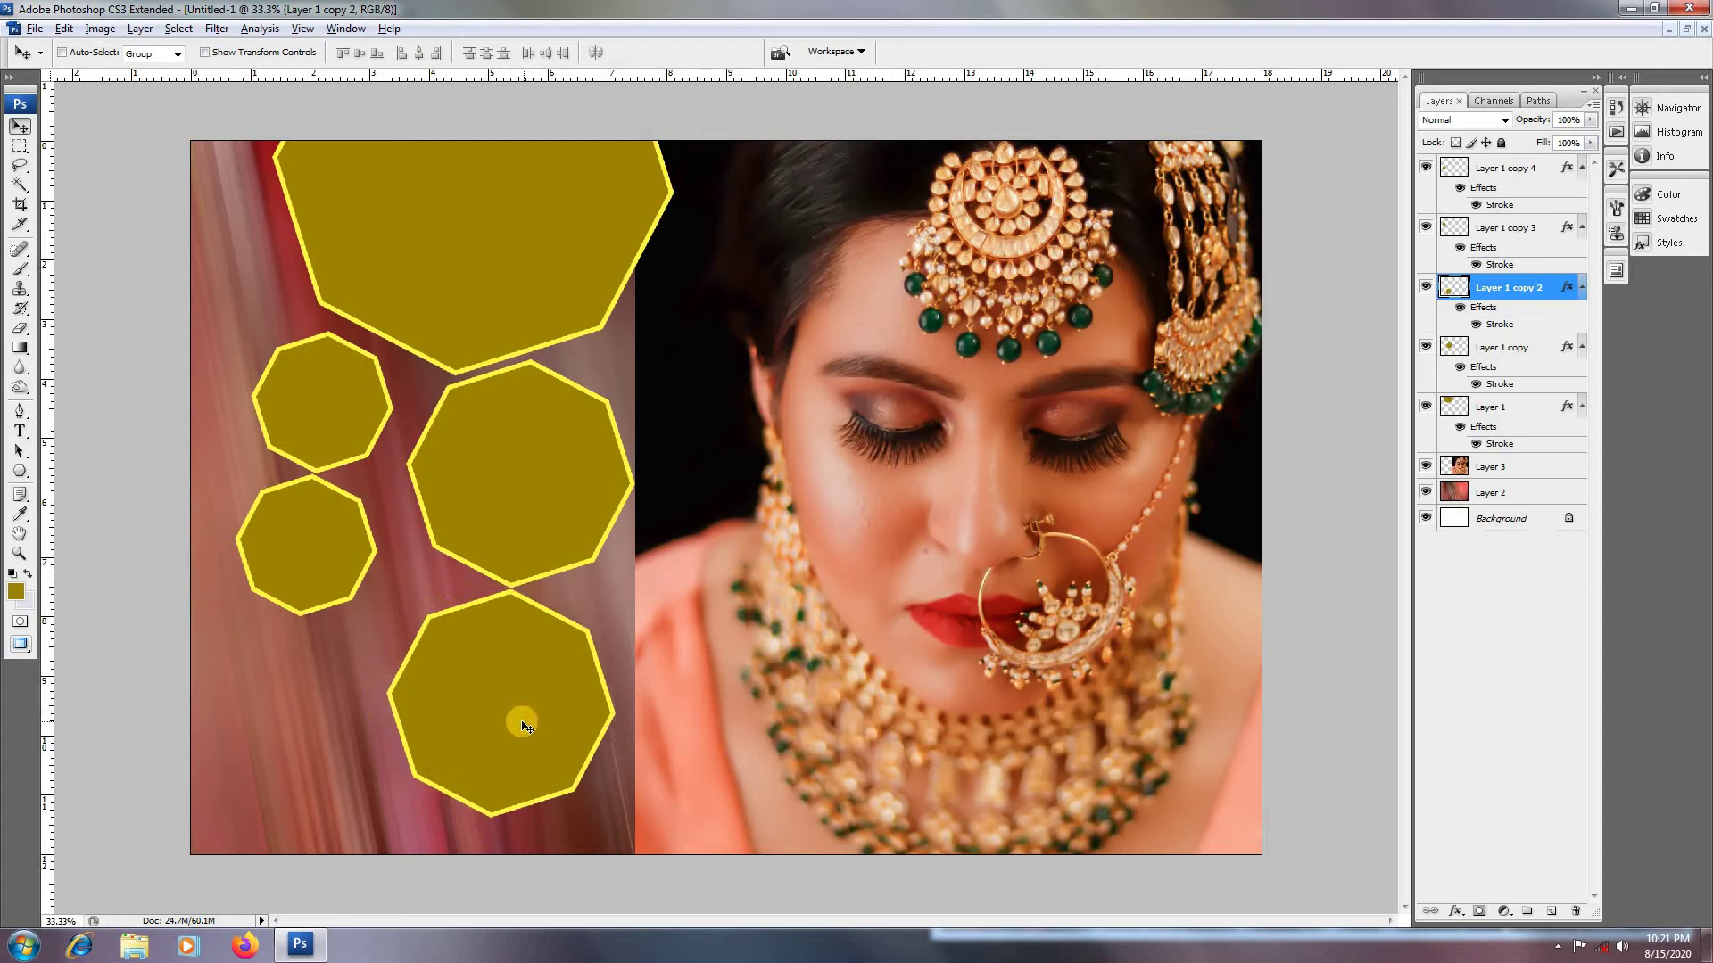
pyautogui.hotkey('ctrl', 't')
pyautogui.moveTo(613, 587); pyautogui.dragTo(579, 648)
pyautogui.doubleClick(579, 649)
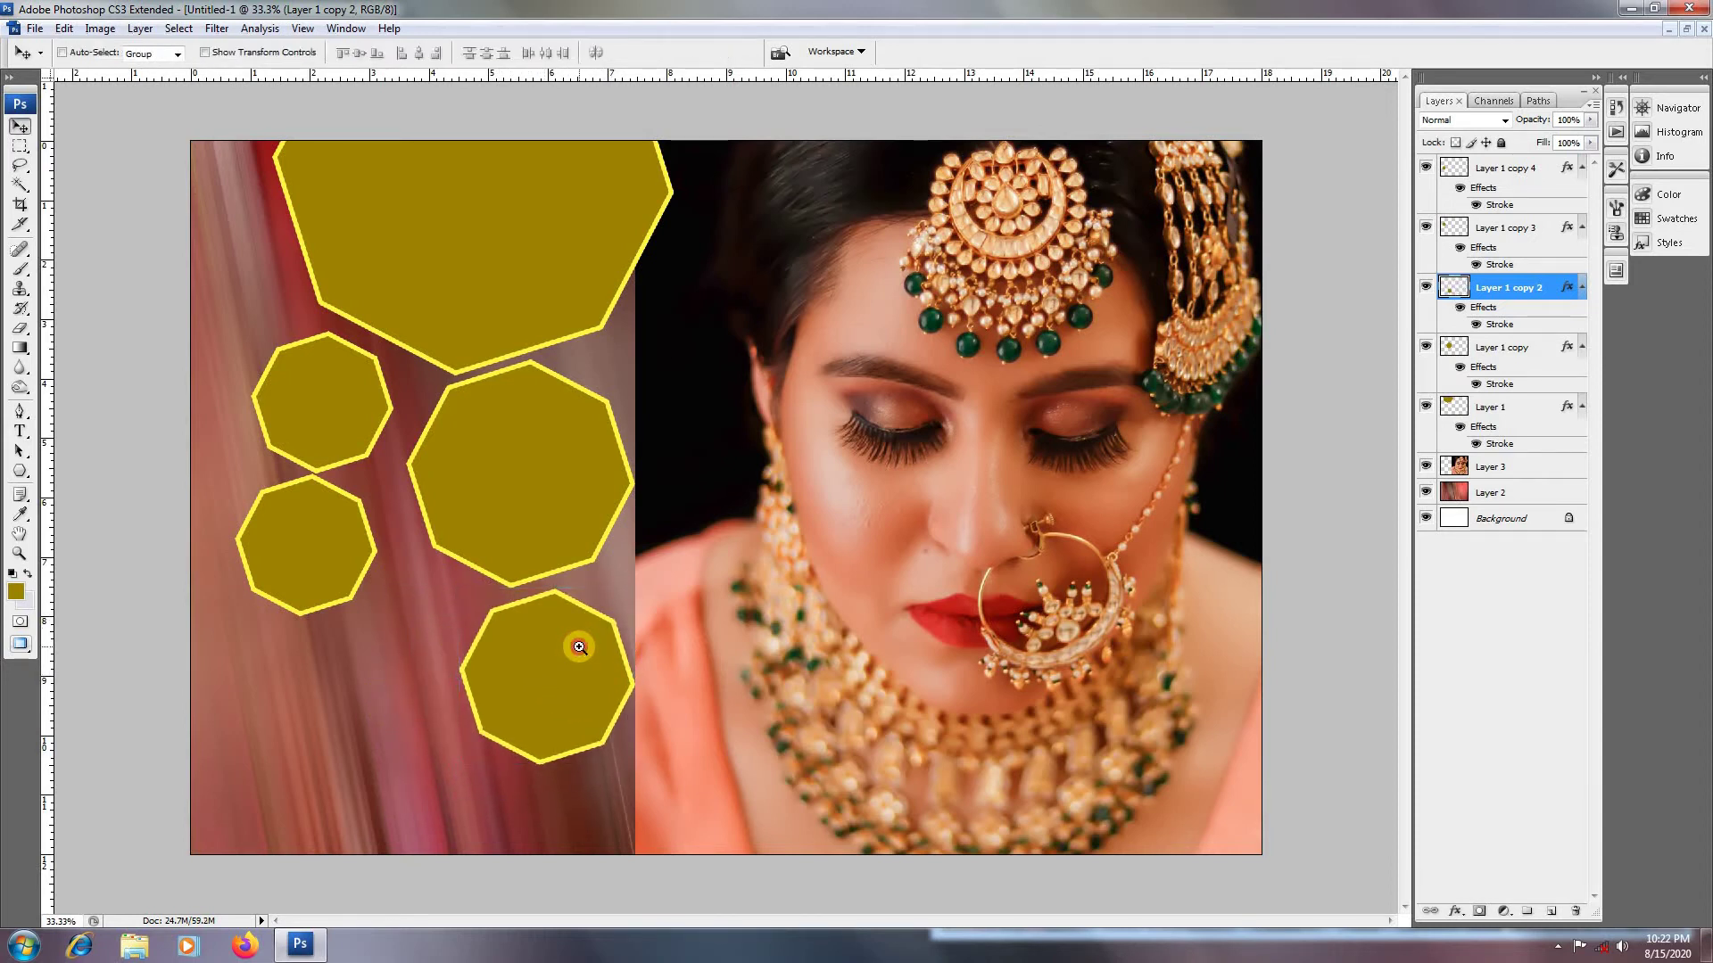
# Step: Duplicate the lowest polygon to its left, scale the copy proportionally to 68.6%, and set it below the small left polygons
pyautogui.rightClick(579, 651)
pyautogui.click(588, 657)
pyautogui.moveTo(576, 671); pyautogui.dragTo(401, 671)
pyautogui.hotkey('ctrl', 't')
pyautogui.moveTo(457, 593); pyautogui.dragTo(429, 624)
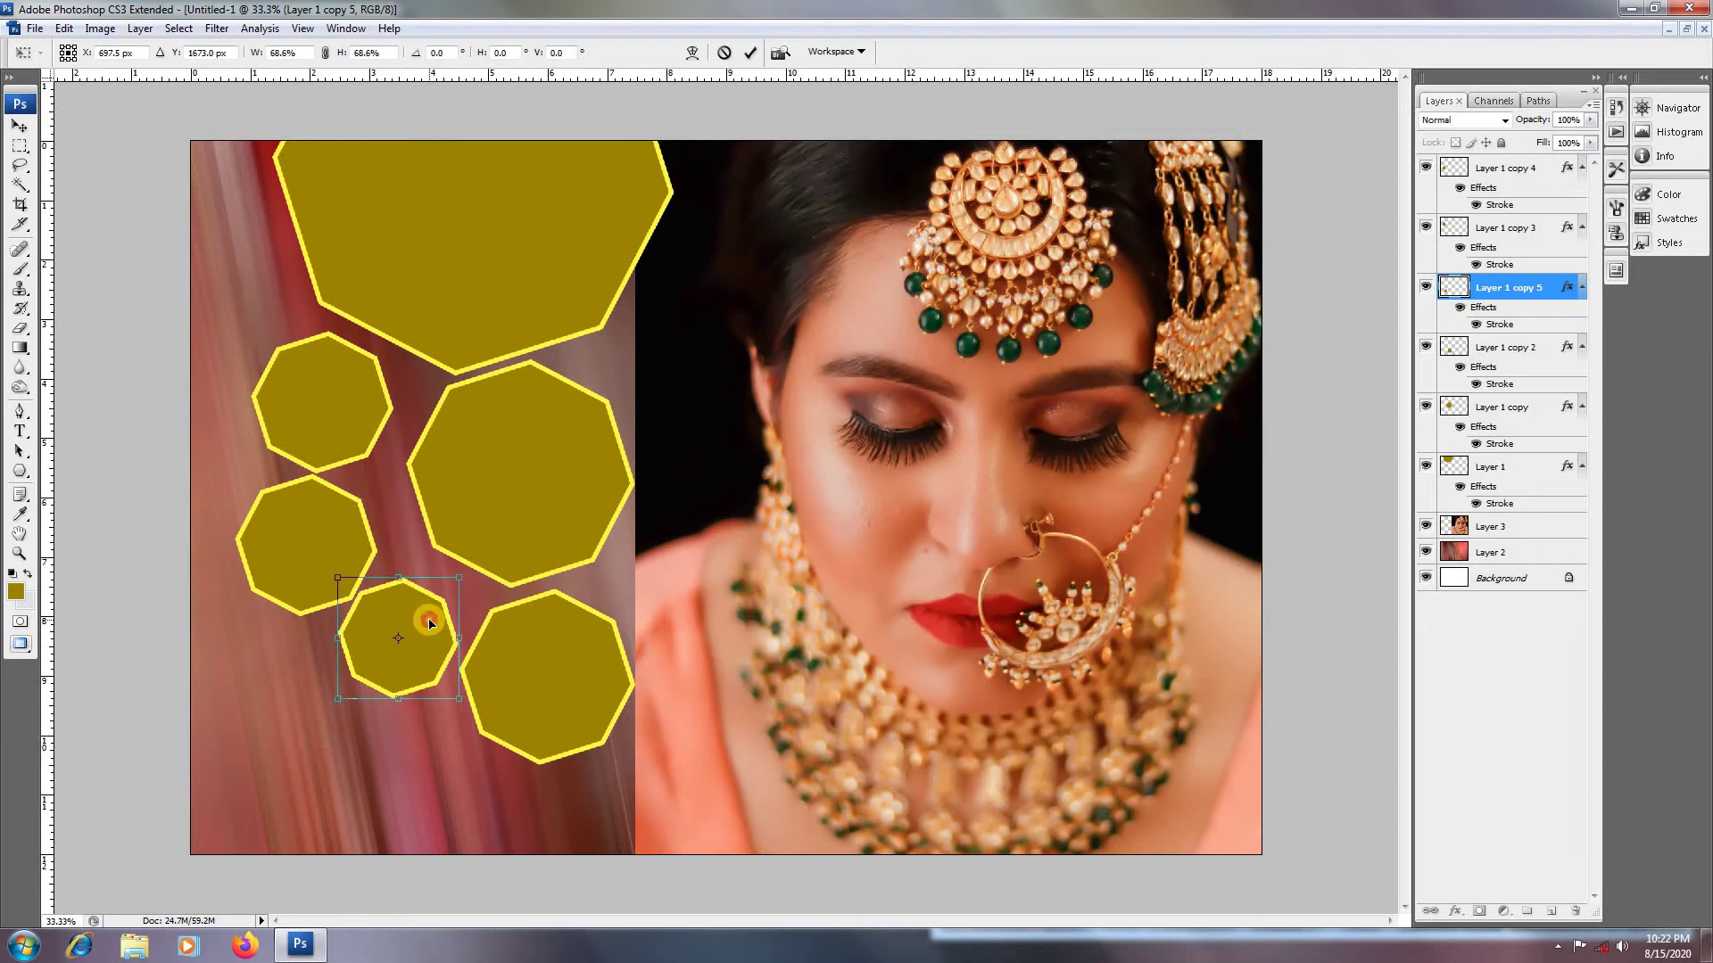
pyautogui.press('Return')
# Step: Shift the smallest polygon up and to the right, fine-tuning its gap to the neighbouring polygons
pyautogui.hotkey('ctrl', '+')
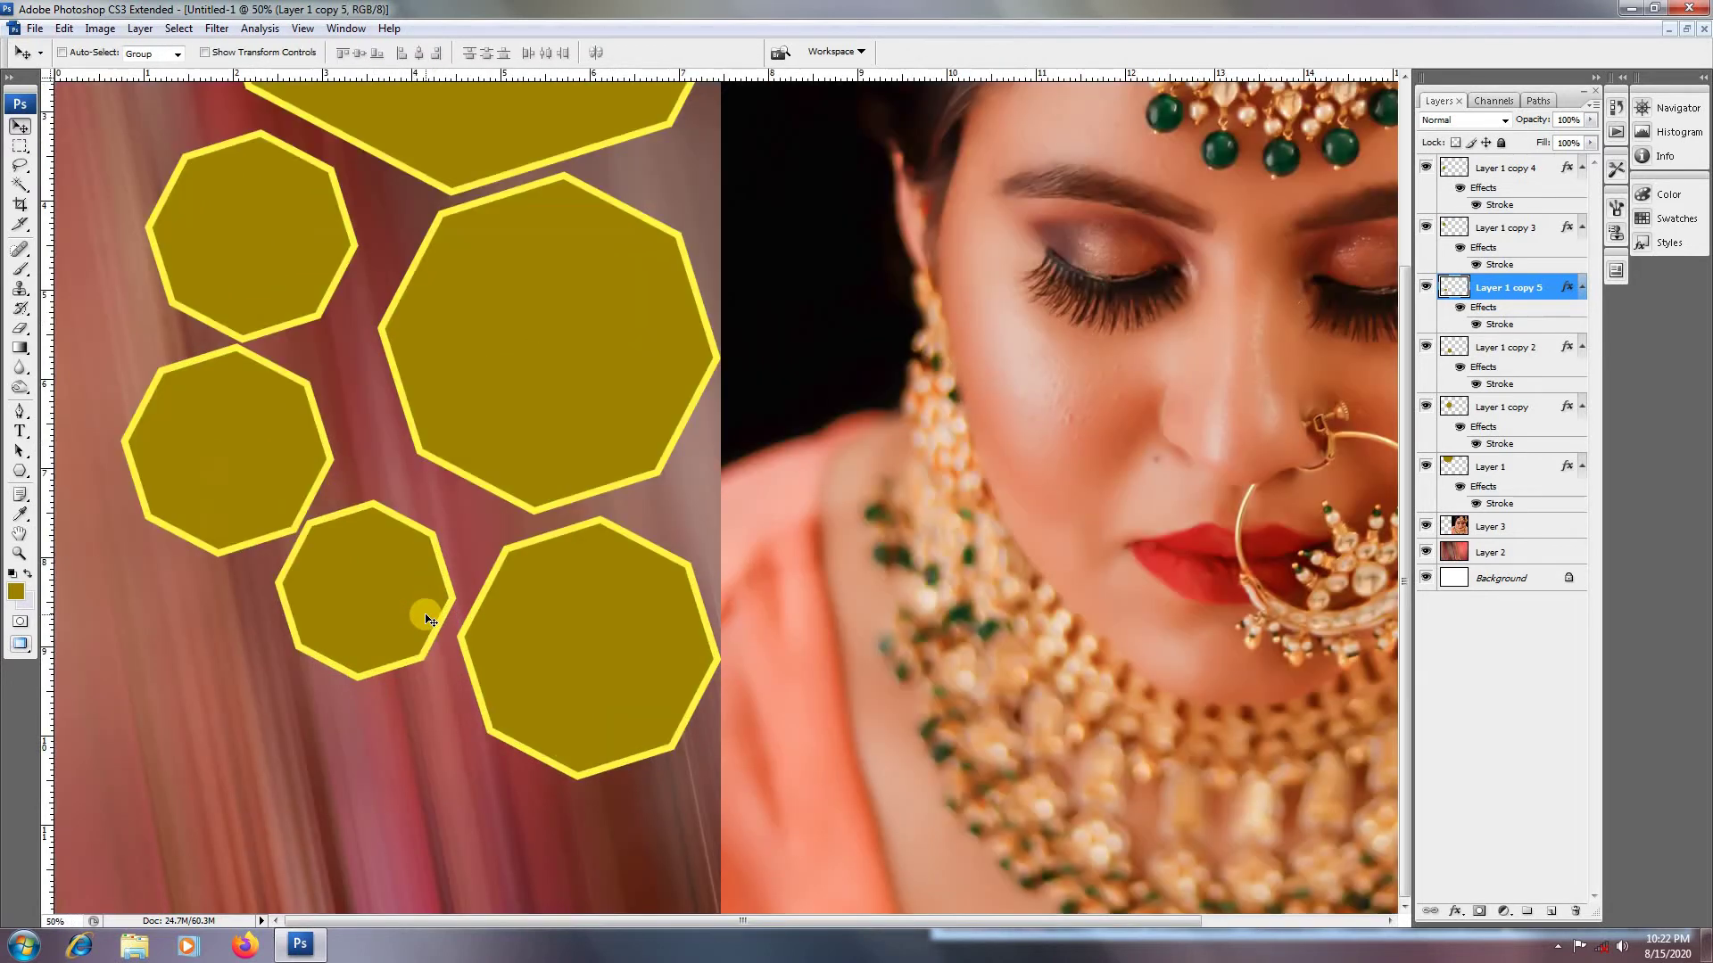
pyautogui.rightClick(396, 615)
pyautogui.click(402, 615)
pyautogui.moveTo(408, 601); pyautogui.dragTo(420, 596)
pyautogui.press('Down')
pyautogui.press('Down')
pyautogui.press('Down')
pyautogui.press('Down')
pyautogui.press('Down')
pyautogui.press('Down')
pyautogui.press('Down')
pyautogui.press('Down')
pyautogui.press('Down')
pyautogui.press('Down')
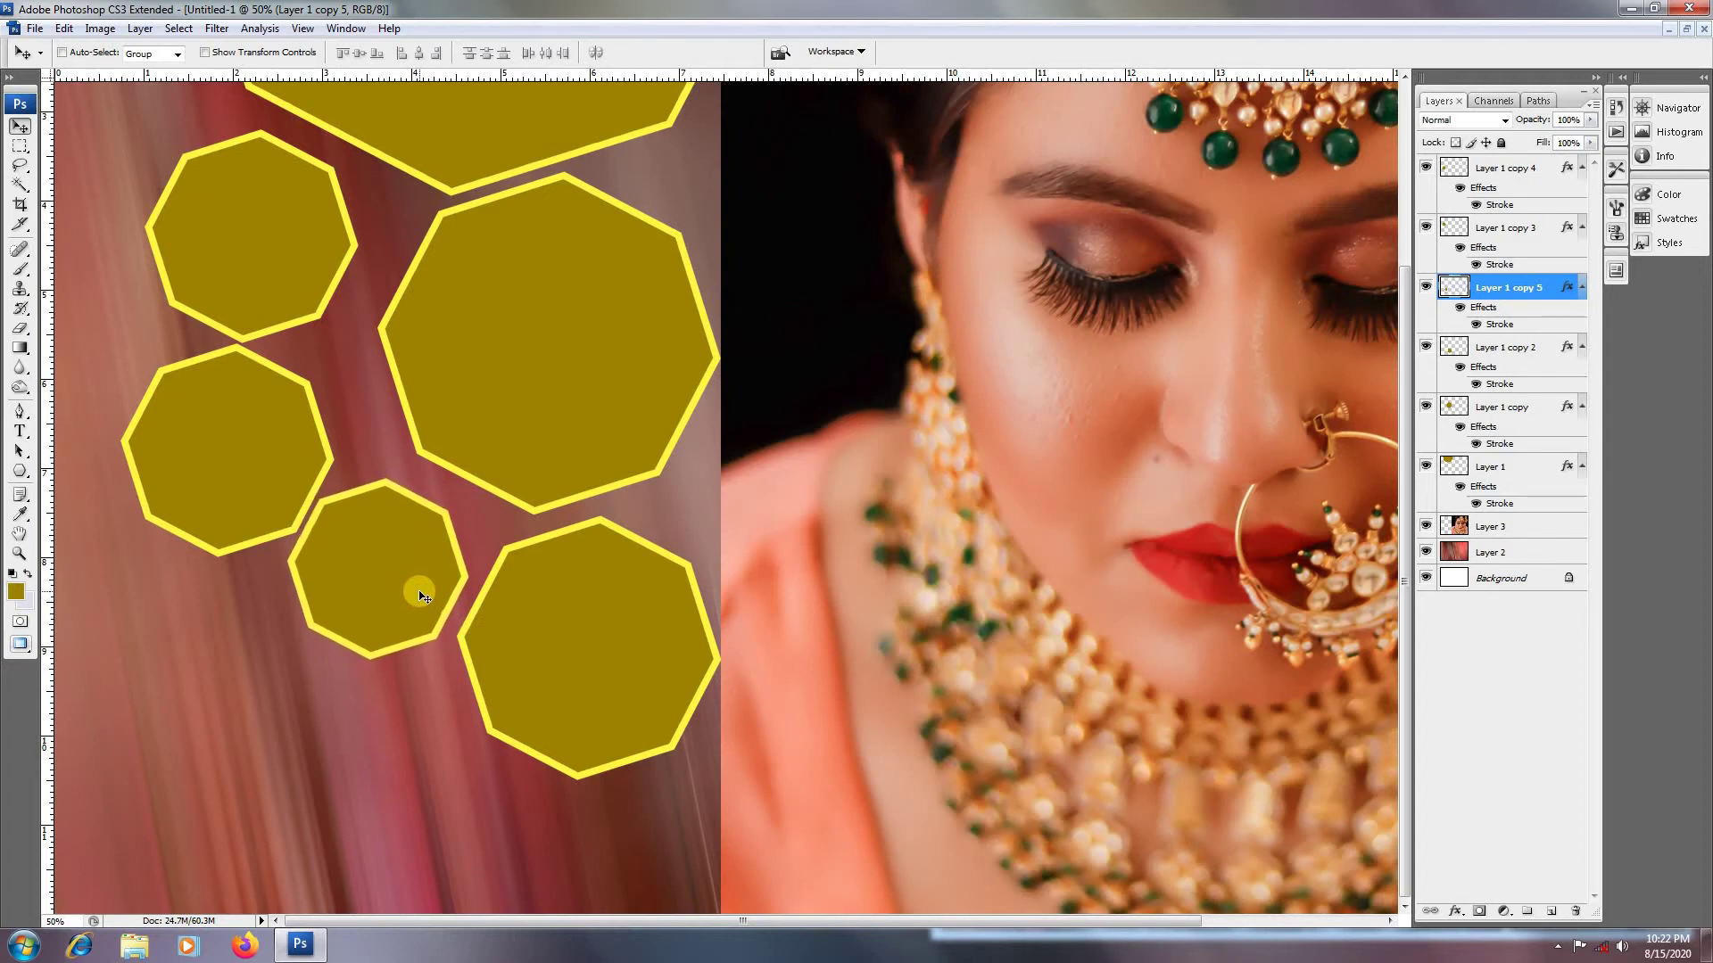
pyautogui.press('Right')
pyautogui.press('Right')
pyautogui.press('Right')
pyautogui.press('Right')
pyautogui.press('Right')
pyautogui.press('Right')
pyautogui.press('Right')
pyautogui.press('Right')
pyautogui.press('Right')
pyautogui.press('Right')
pyautogui.press('Right')
pyautogui.press('Right')
pyautogui.press('Right')
pyautogui.press('Right')
pyautogui.press('Right')
pyautogui.press('Right')
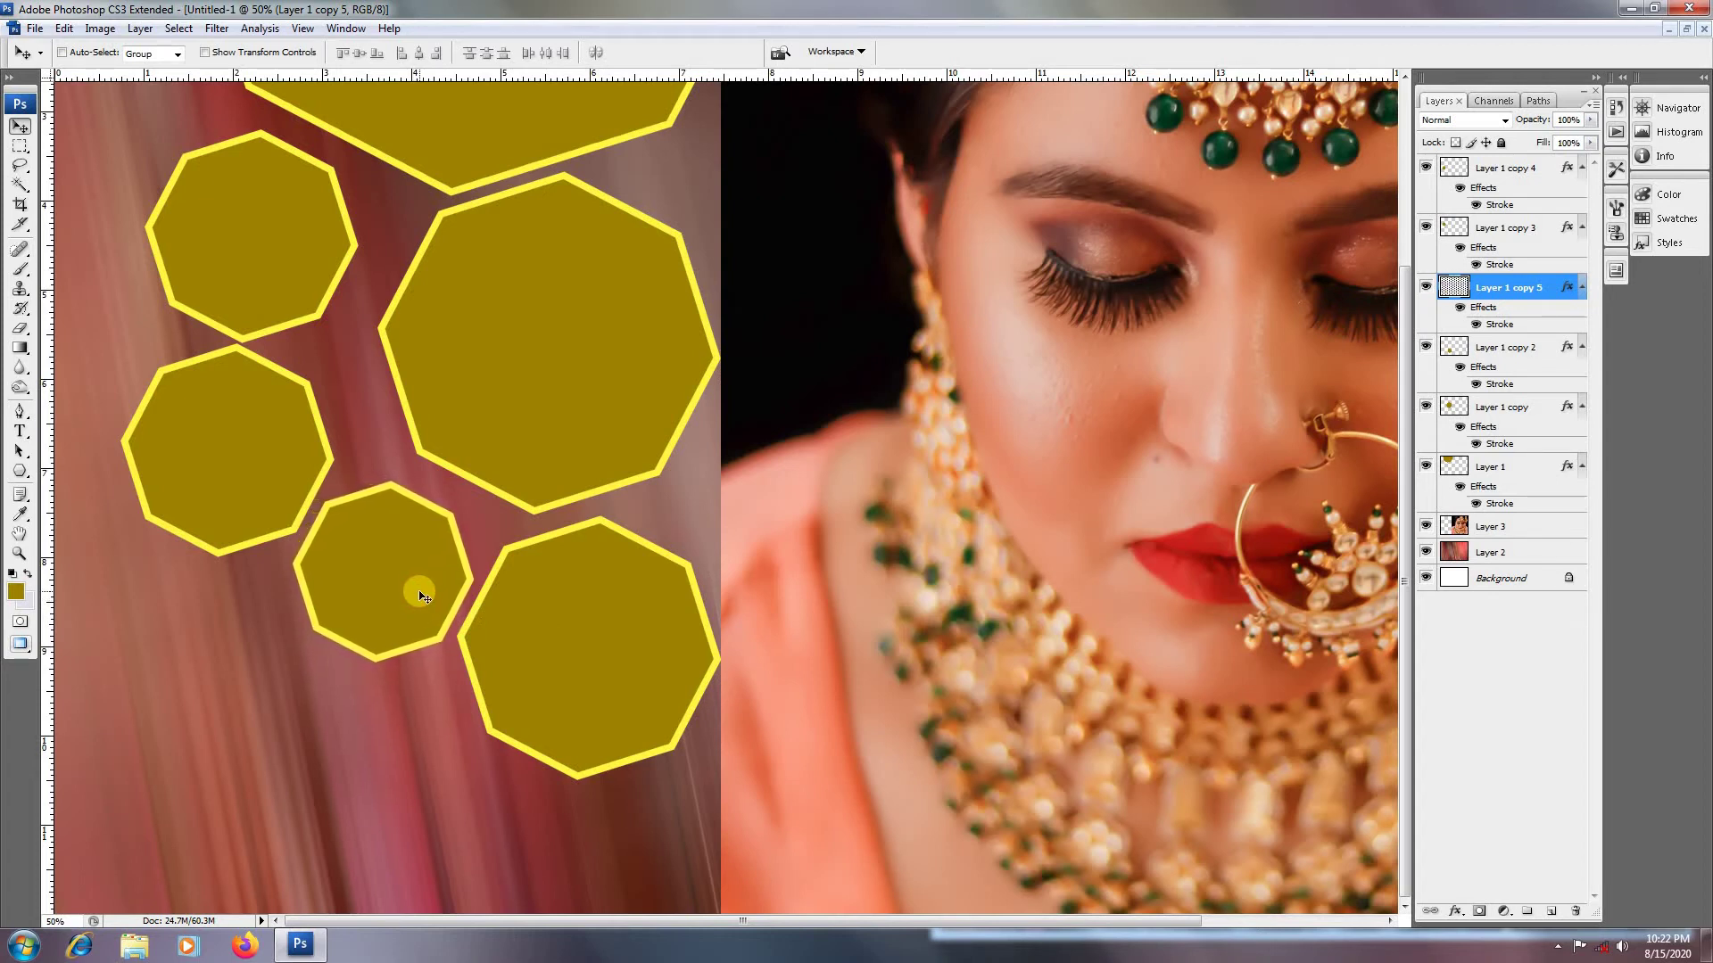
# Step: Nudge the leftmost polygon, Layer 1 copy 4, farther left and slightly up to widen its gap to the smallest polygon
pyautogui.rightClick(210, 452)
pyautogui.click(268, 465)
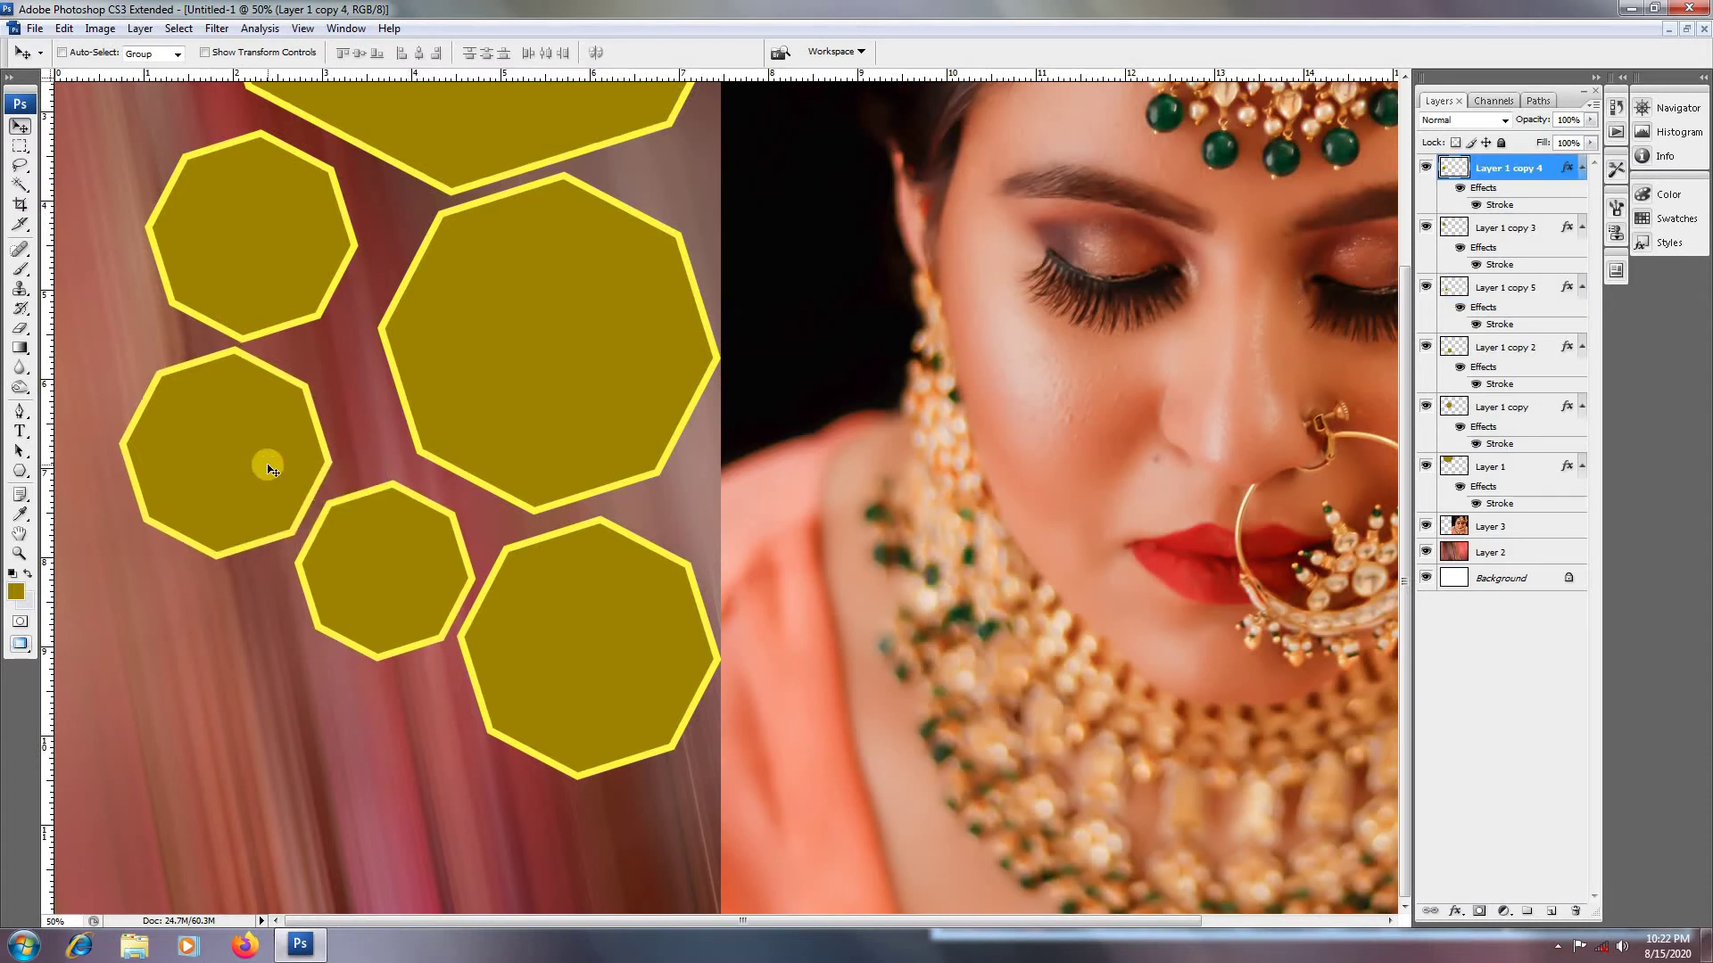
pyautogui.hotkey('shift', 'Left')
pyautogui.hotkey('shift', 'Left')
pyautogui.hotkey('shift', 'Left')
pyautogui.hotkey('shift', 'Left')
pyautogui.hotkey('shift', 'Left')
pyautogui.press('Left')
pyautogui.press('Left')
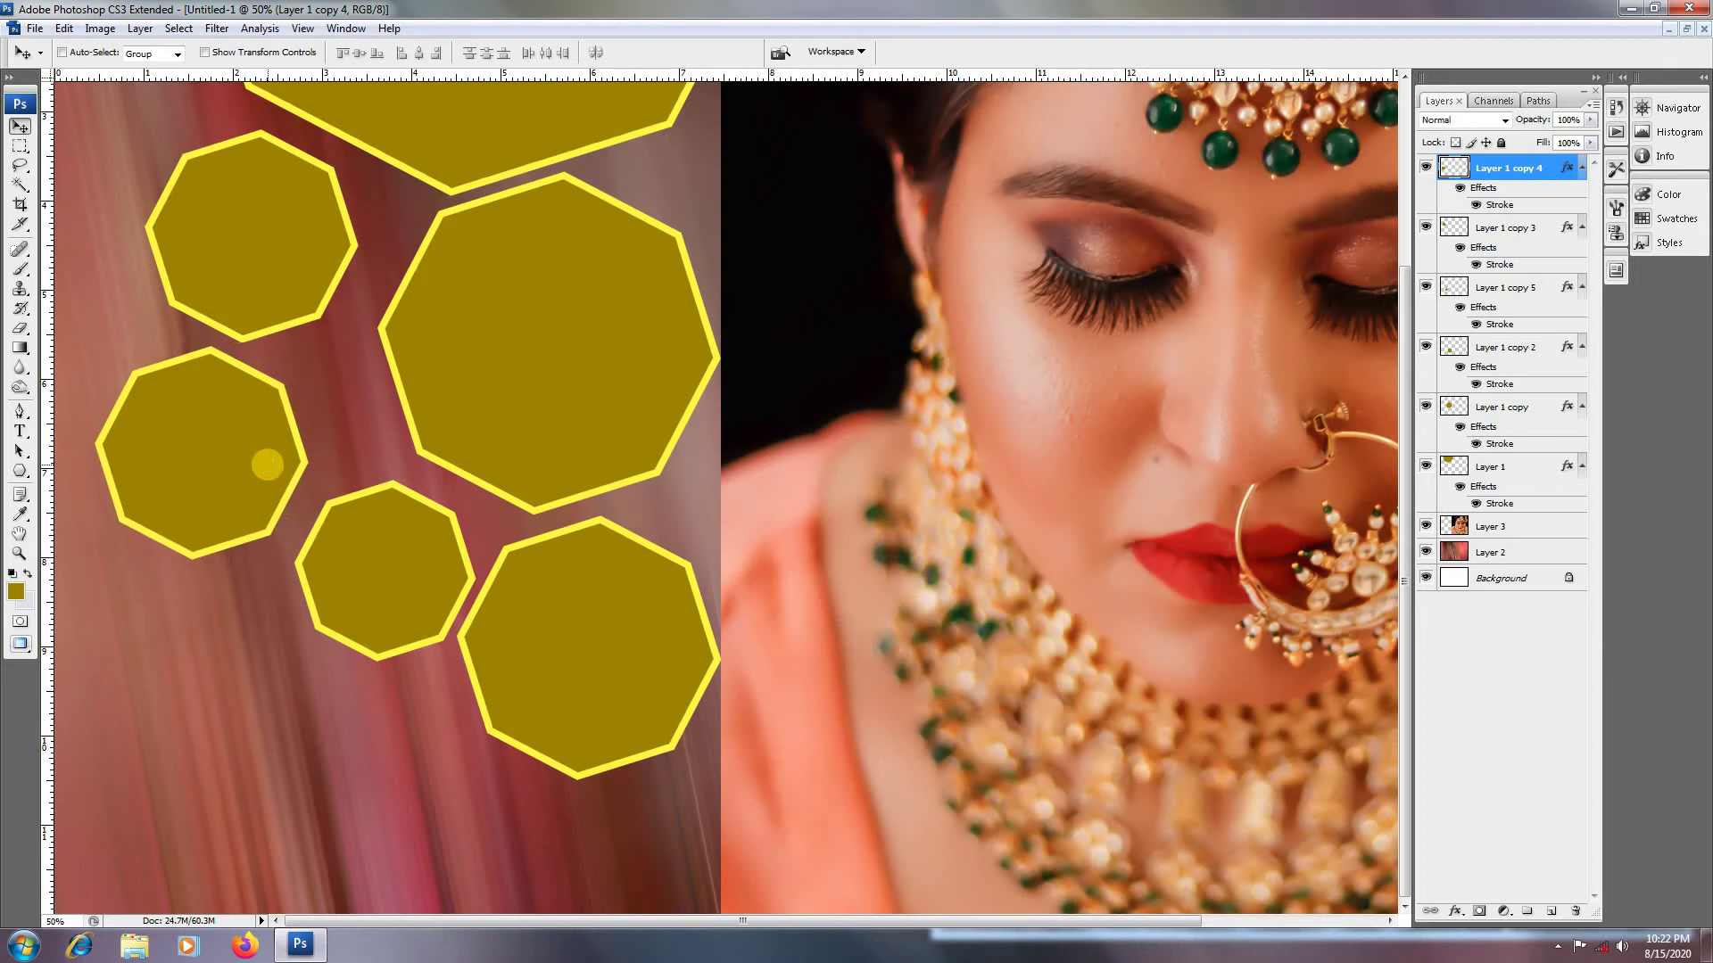
pyautogui.press('Up')
pyautogui.press('Up')
# Step: Nudge the smallest polygon, Layer 1 copy 5, up and left to even out its spacing between the surrounding polygons
pyautogui.rightClick(374, 591)
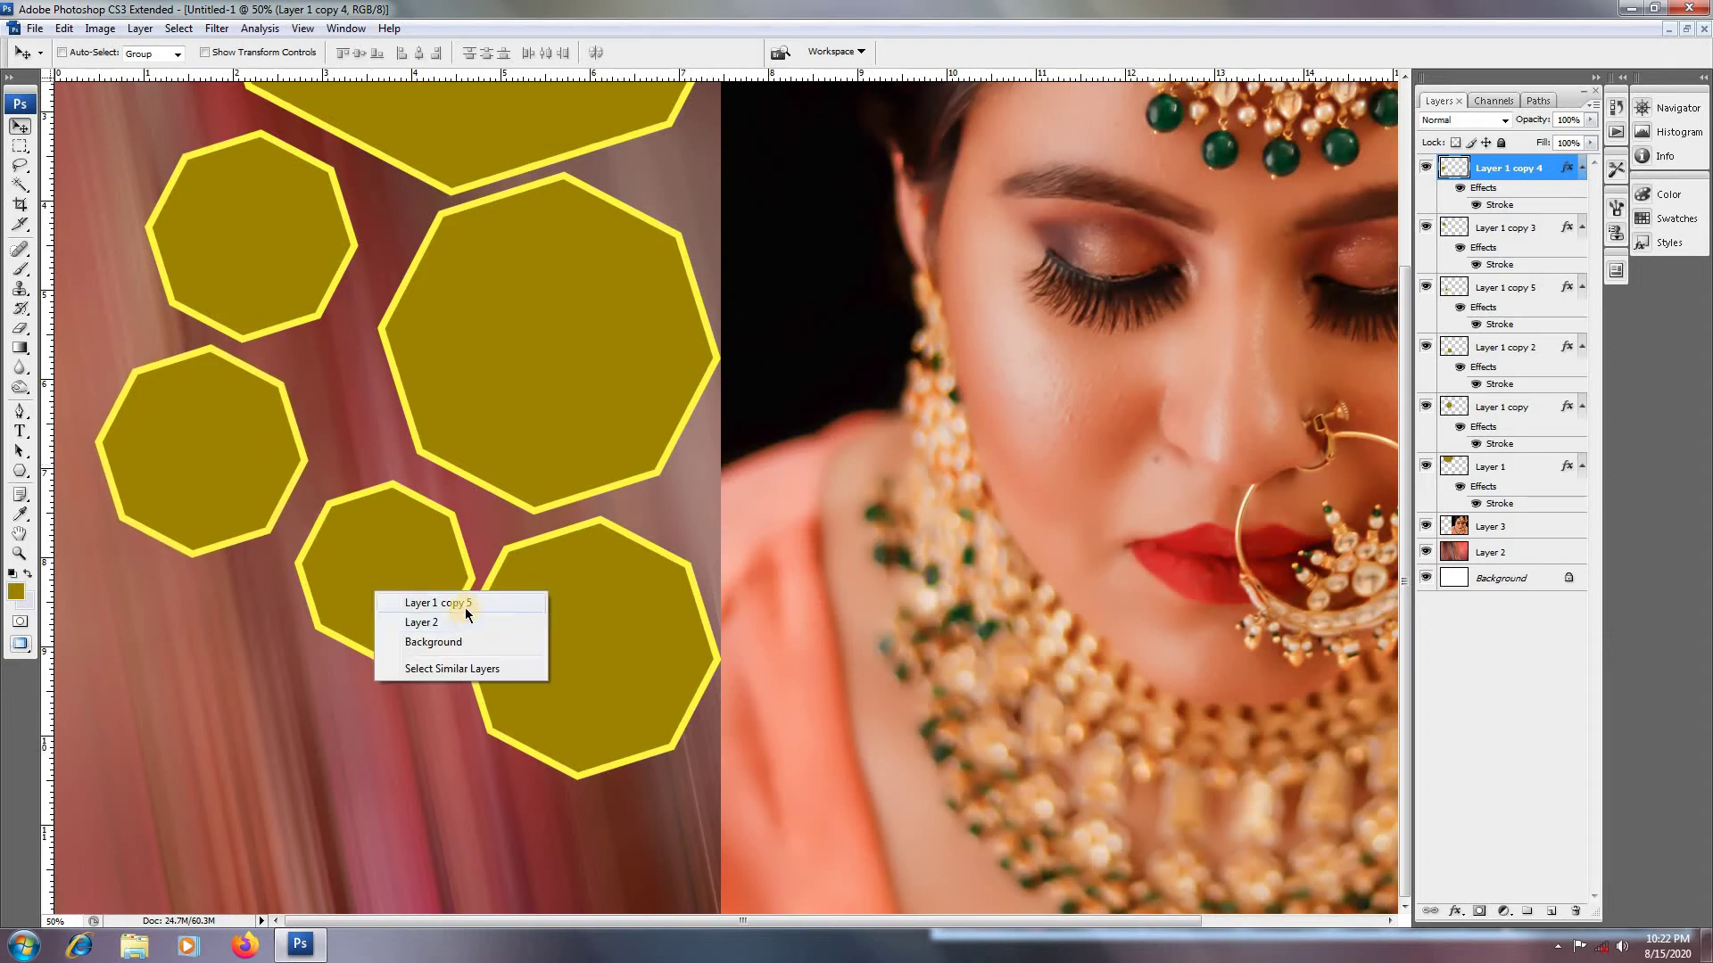
pyautogui.click(465, 612)
pyautogui.press('Left')
pyautogui.press('Left')
pyautogui.press('Up')
pyautogui.press('Up')
pyautogui.press('Up')
pyautogui.press('Up')
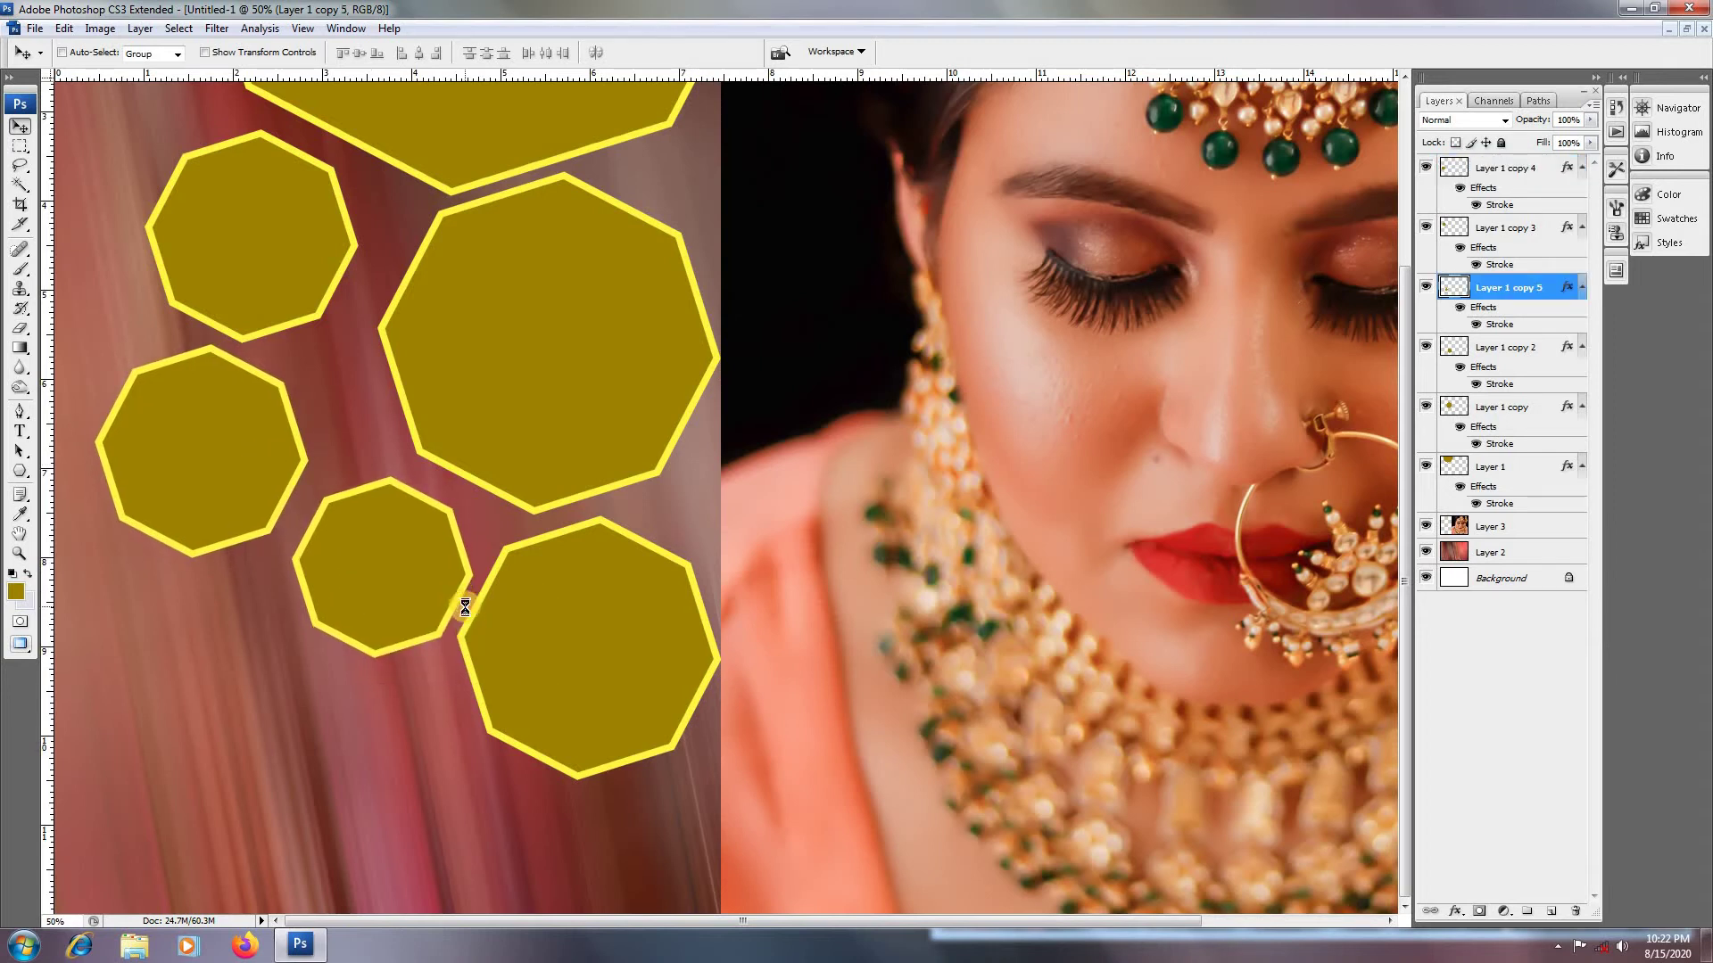
pyautogui.press('Left')
pyautogui.press('Left')
pyautogui.press('Left')
pyautogui.press('Up')
pyautogui.press('Up')
pyautogui.press('Up')
pyautogui.press('Up')
pyautogui.press('Up')
pyautogui.press('Left')
pyautogui.press('Left')
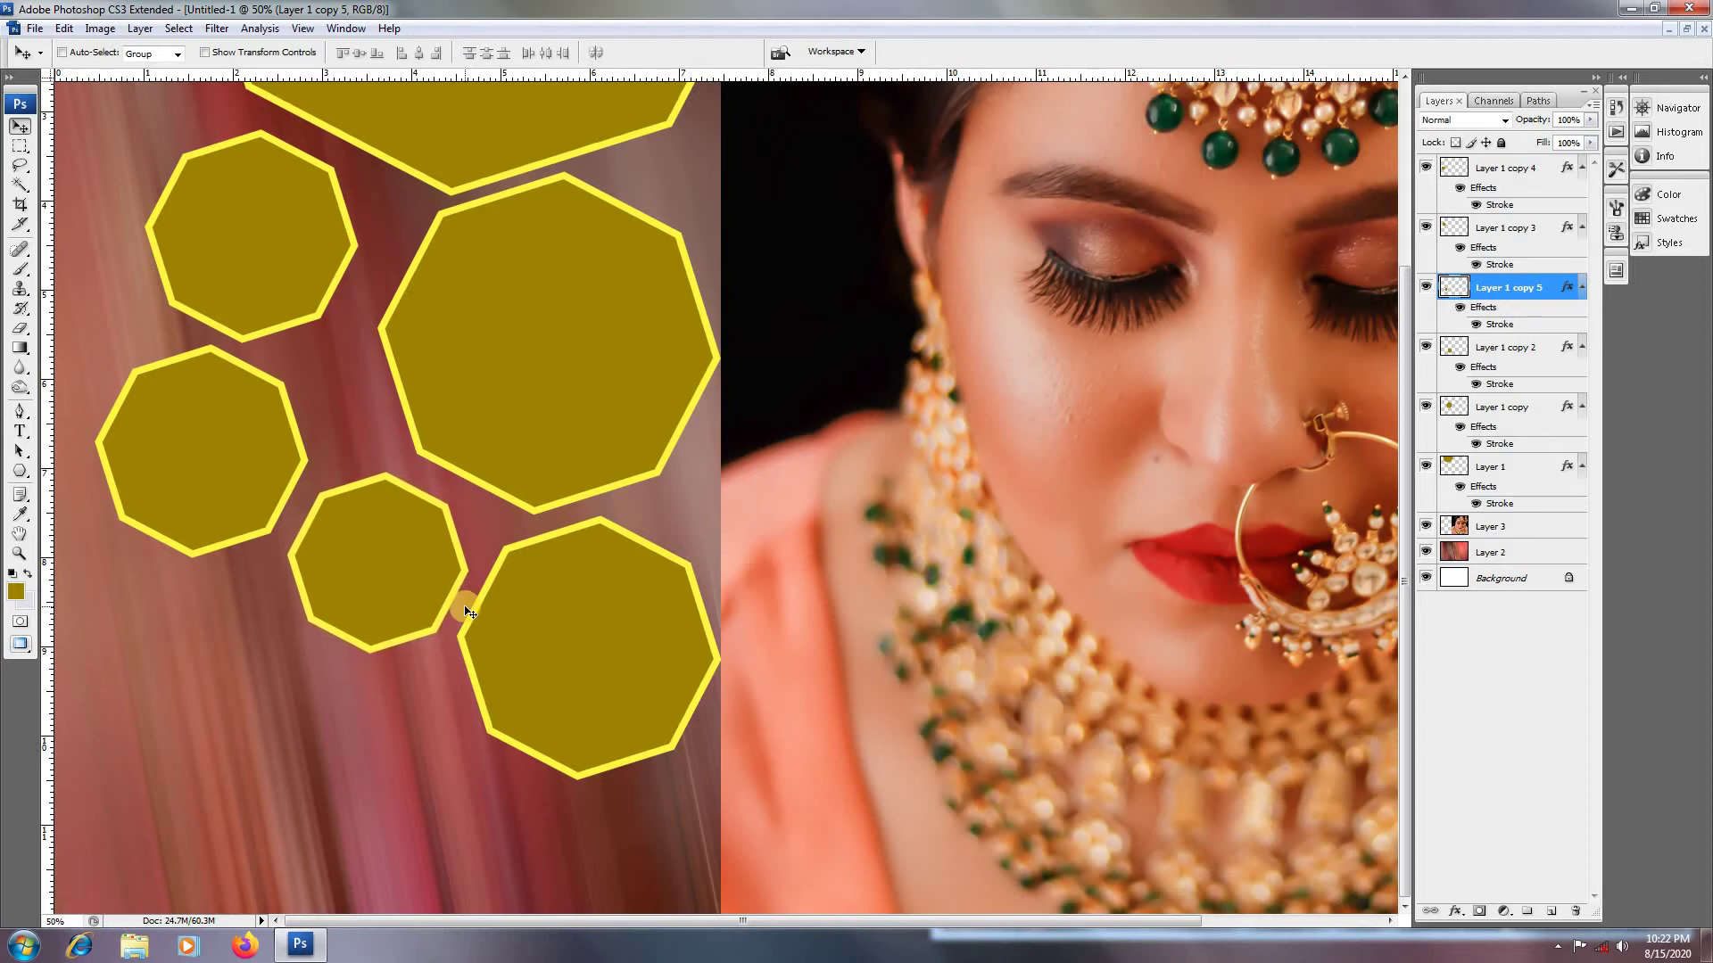
pyautogui.press('Right')
pyautogui.press('Right')
pyautogui.press('Down')
pyautogui.press('Down')
pyautogui.press('Left')
pyautogui.press('Left')
pyautogui.press('Up')
pyautogui.press('Up')
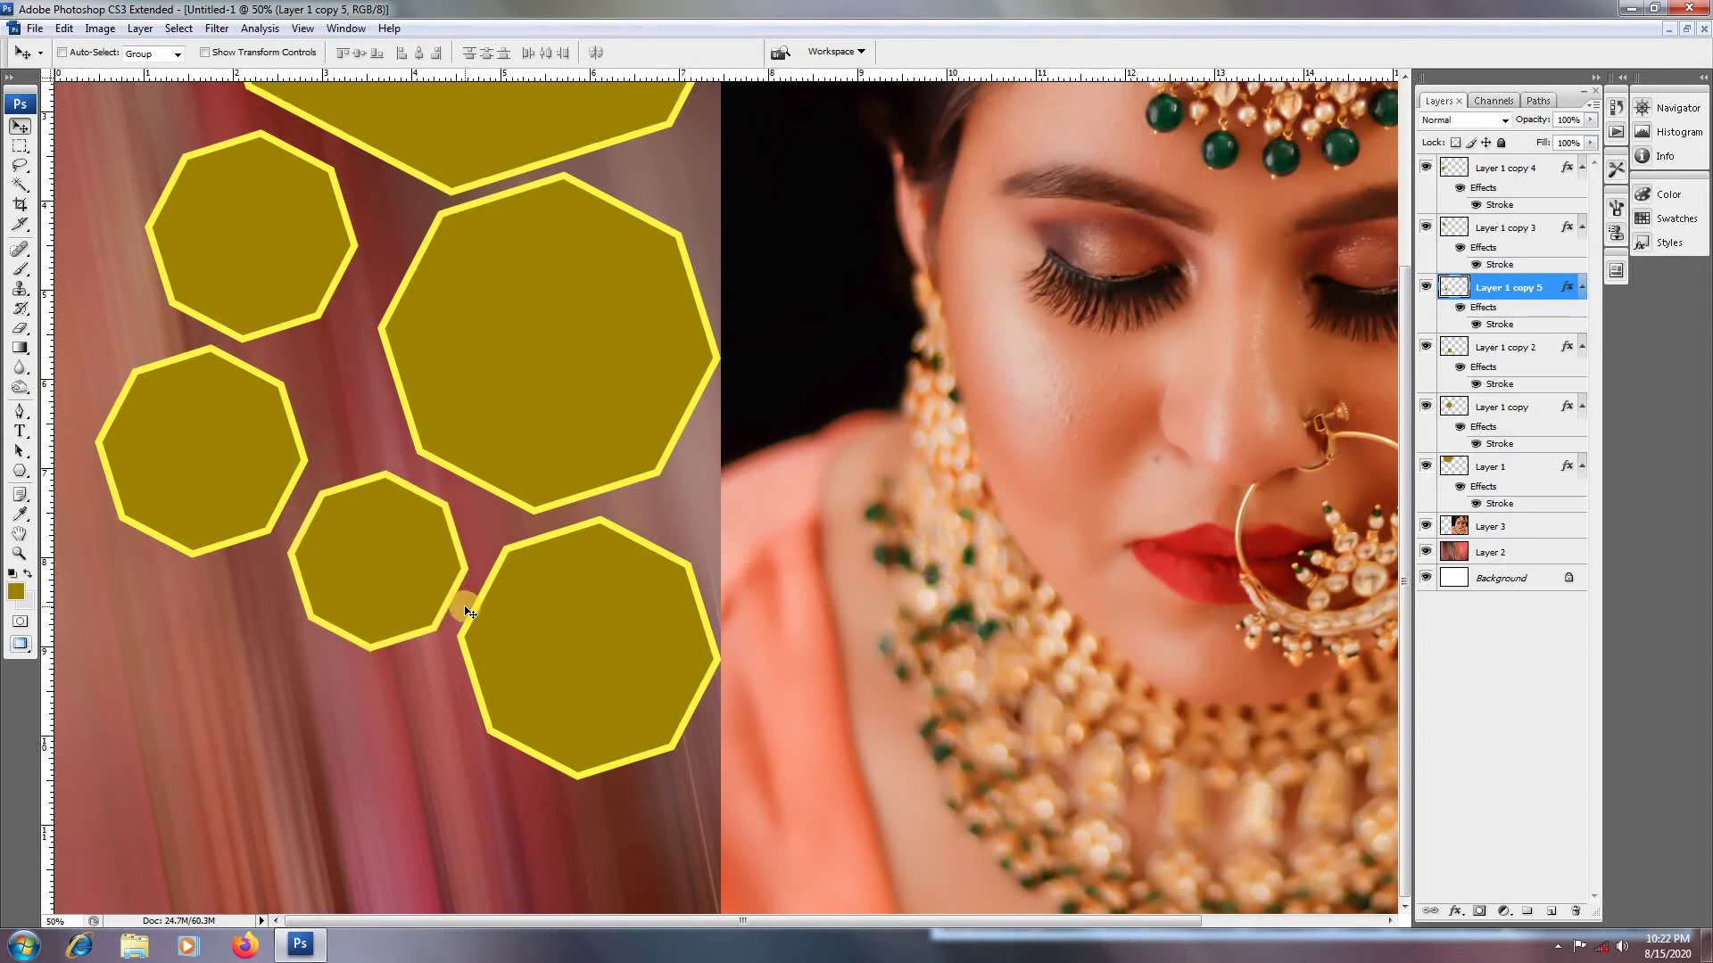
# Step: Nudge the upper small polygon, Layer 1 copy 3, right and slightly down so it sits close to the medium polygon
pyautogui.rightClick(343, 297)
pyautogui.click(366, 280)
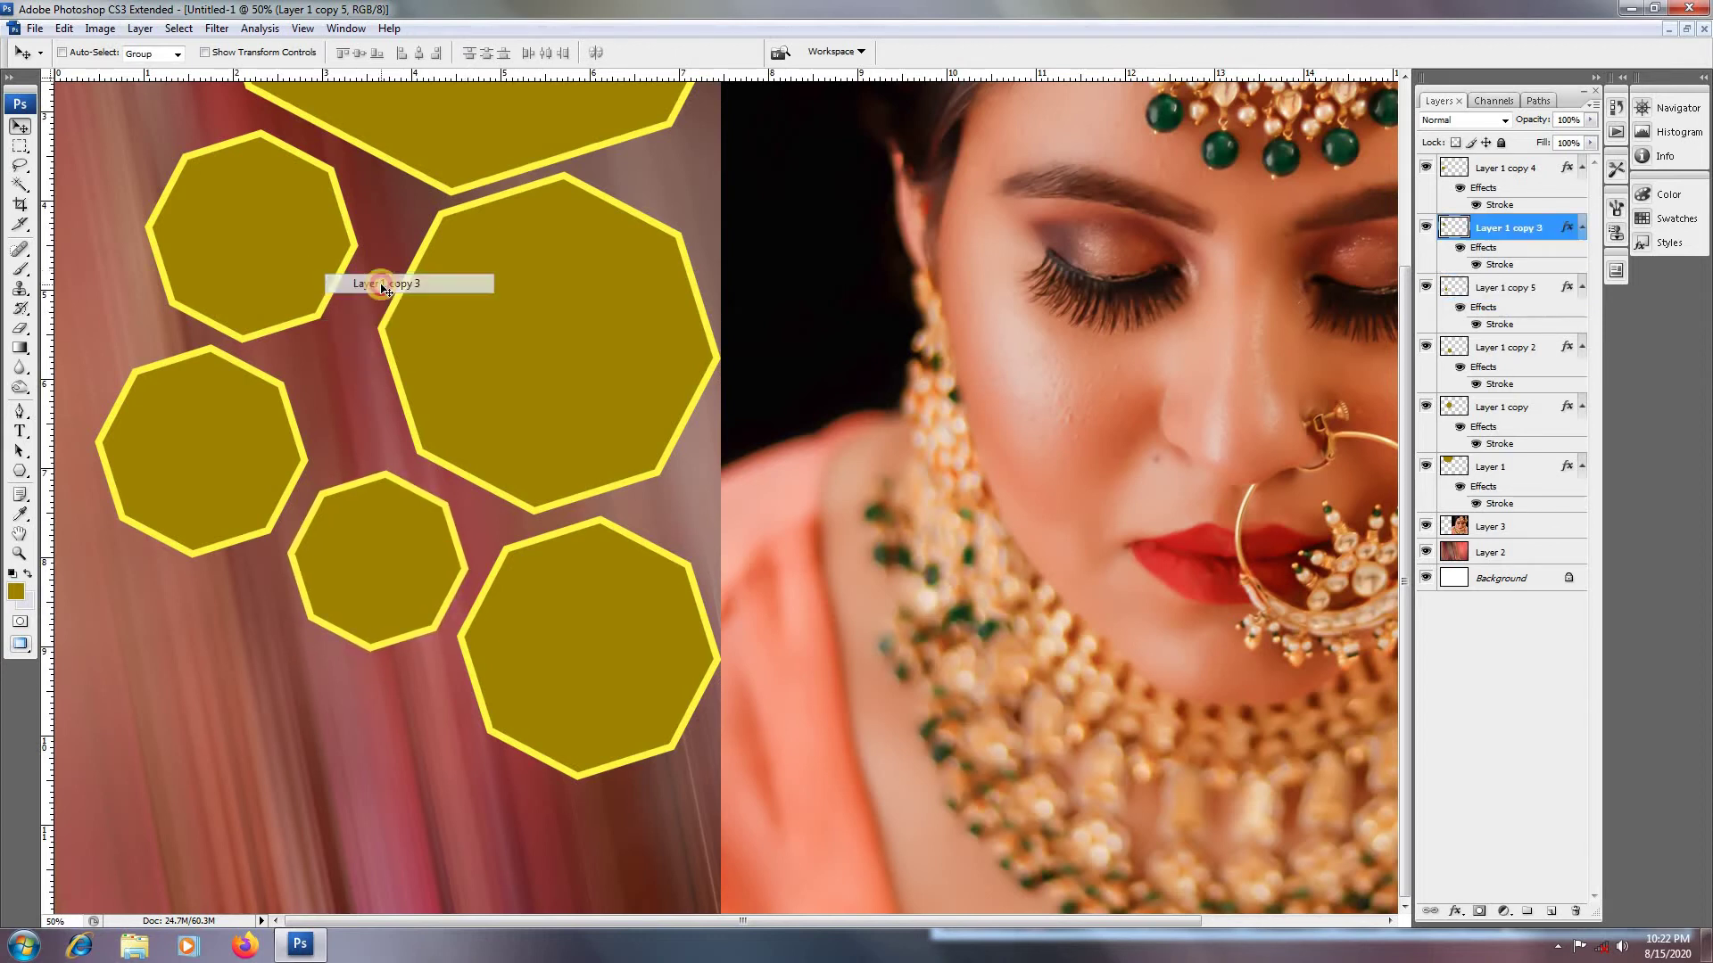
pyautogui.press('Right')
pyautogui.press('Right')
pyautogui.press('Right')
pyautogui.press('Right')
pyautogui.press('Right')
pyautogui.press('Down')
pyautogui.press('Right')
pyautogui.press('Right')
pyautogui.press('Right')
pyautogui.press('Right')
pyautogui.press('Right')
pyautogui.press('Right')
pyautogui.press('Right')
pyautogui.press('Right')
pyautogui.press('Right')
pyautogui.press('Right')
pyautogui.press('Right')
pyautogui.press('Right')
pyautogui.press('Right')
pyautogui.press('Right')
pyautogui.press('Right')
pyautogui.press('Right')
pyautogui.press('Right')
pyautogui.press('Right')
pyautogui.press('Right')
pyautogui.press('Right')
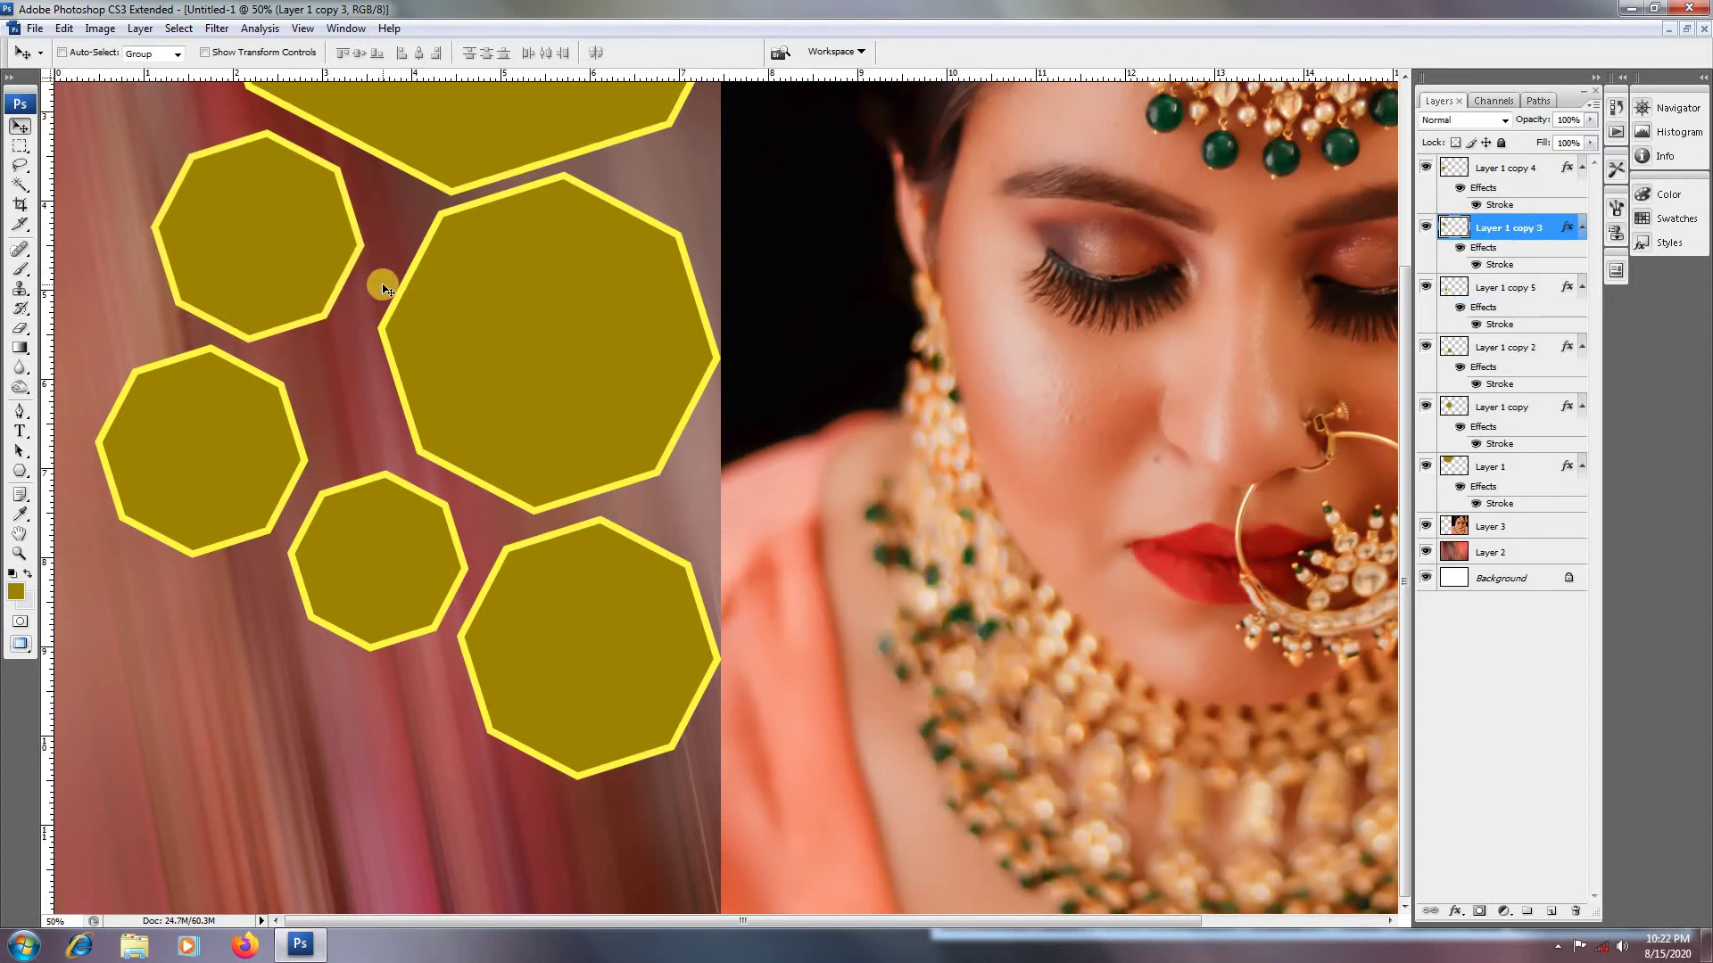
pyautogui.press('Down')
pyautogui.press('Down')
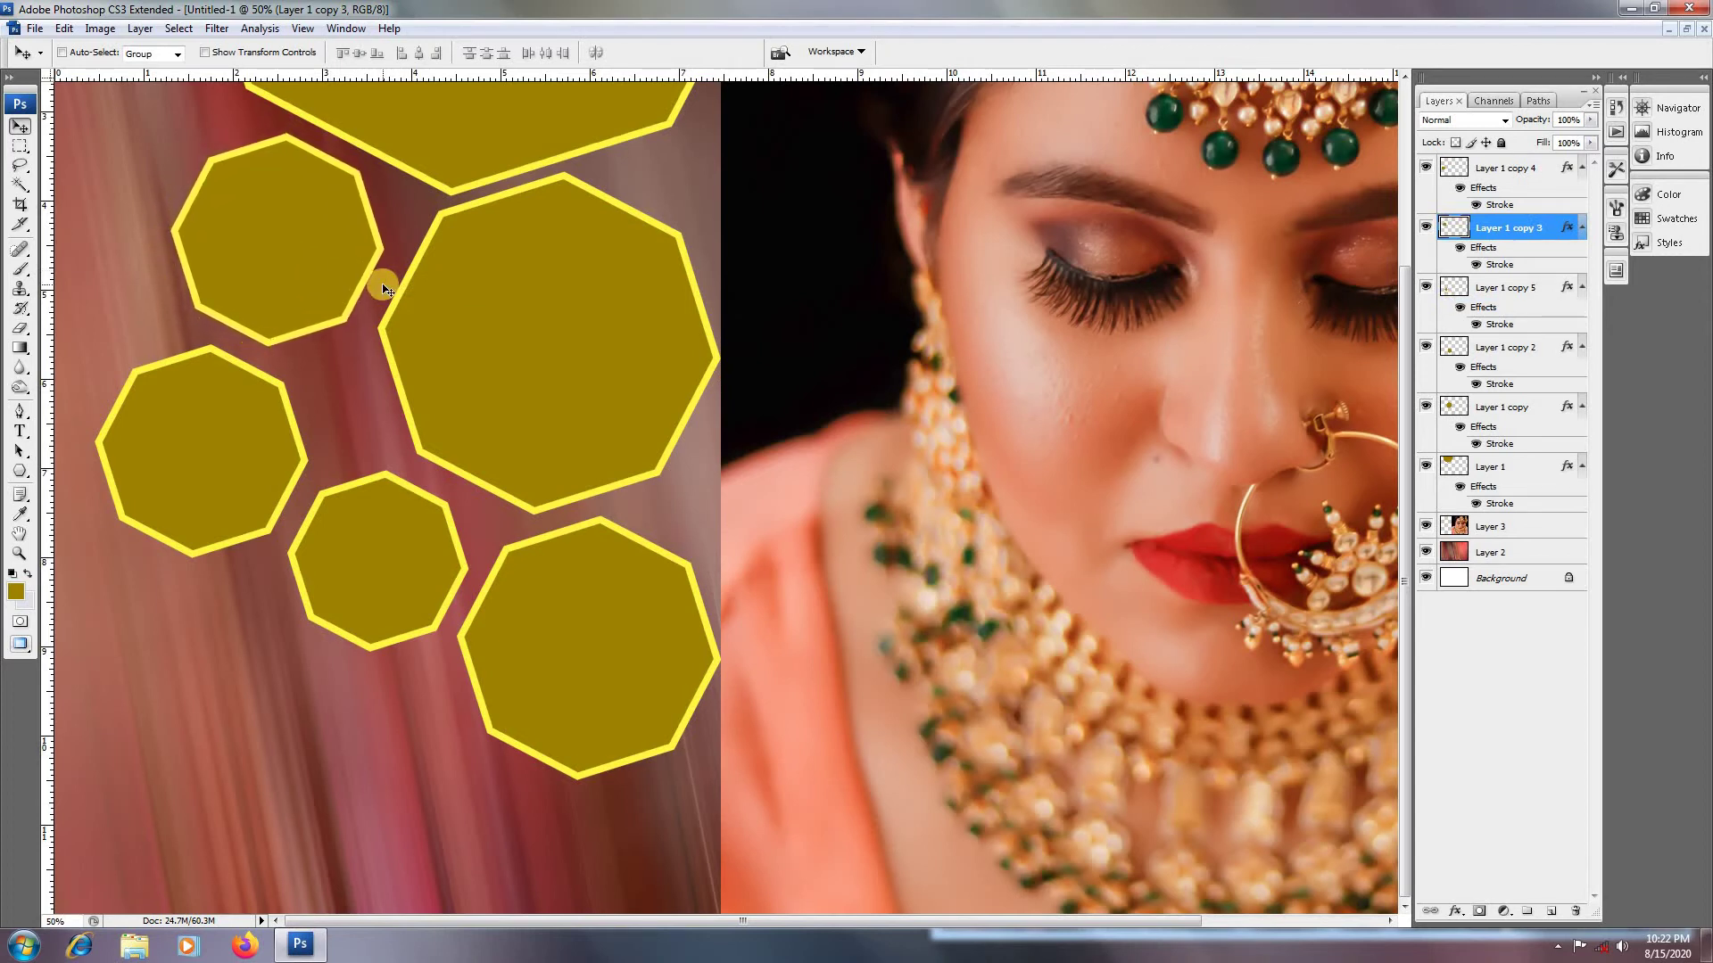
pyautogui.press('Right')
pyautogui.press('Right')
pyautogui.press('Down')
pyautogui.press('Down')
pyautogui.press('Right')
pyautogui.press('Right')
pyautogui.press('Down')
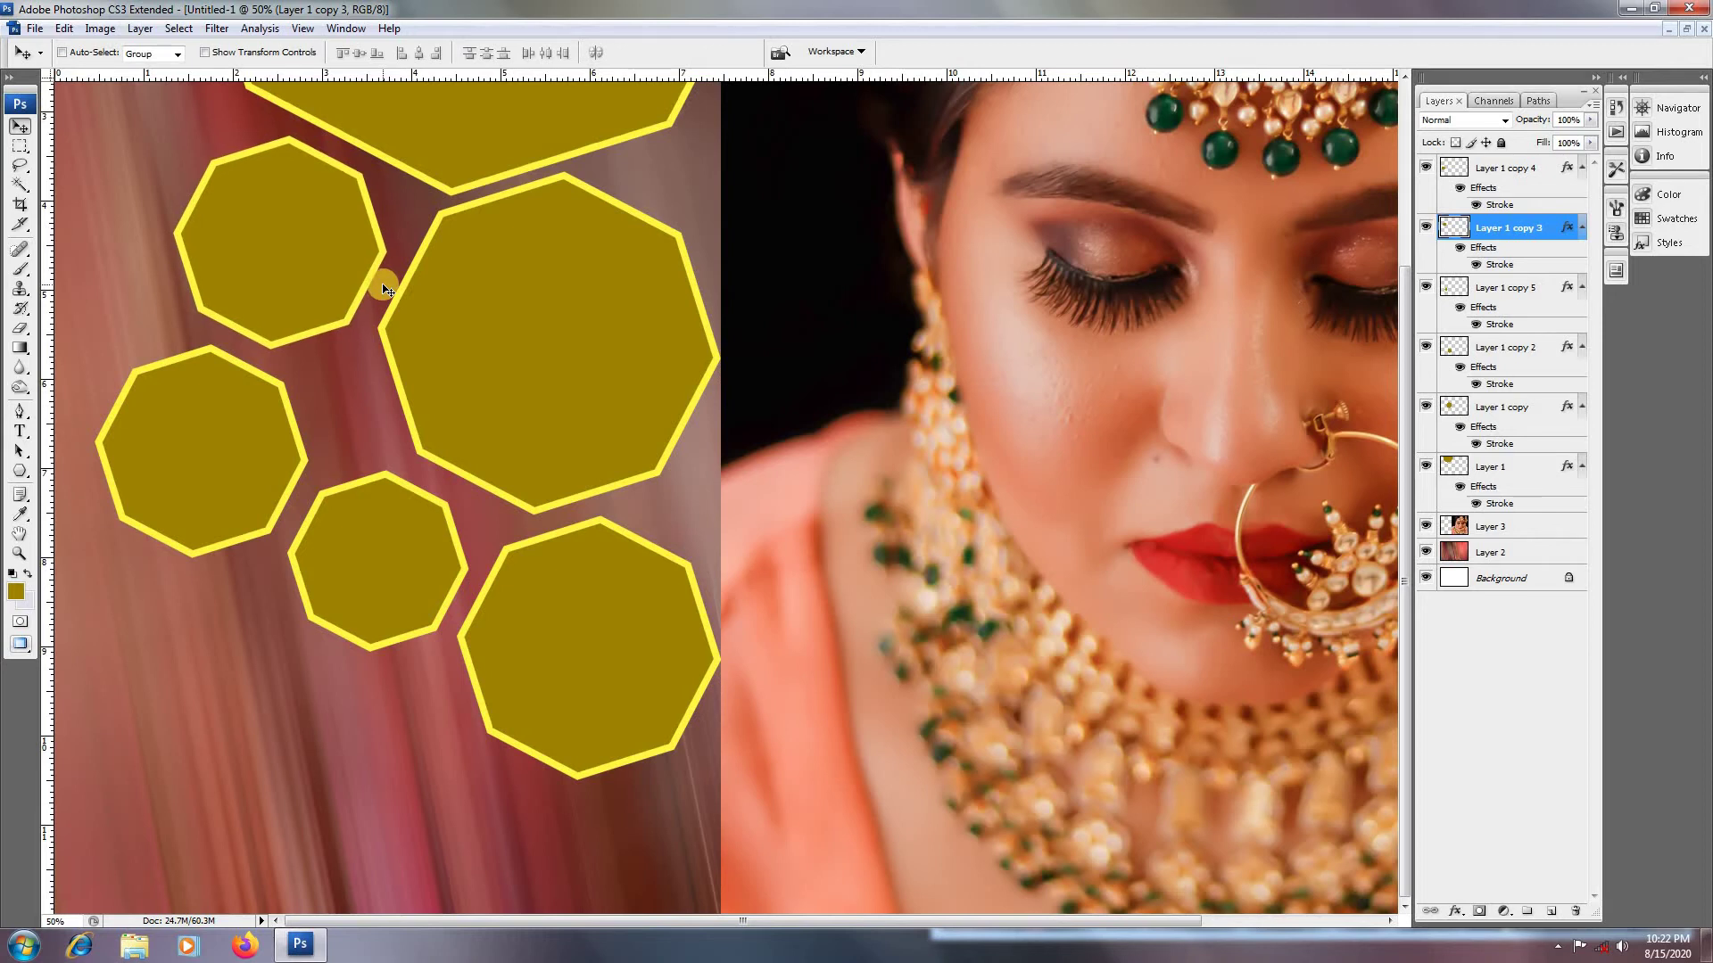
pyautogui.press('Right')
pyautogui.press('Right')
pyautogui.press('Down')
pyautogui.press('Down')
pyautogui.press('Right')
pyautogui.press('Right')
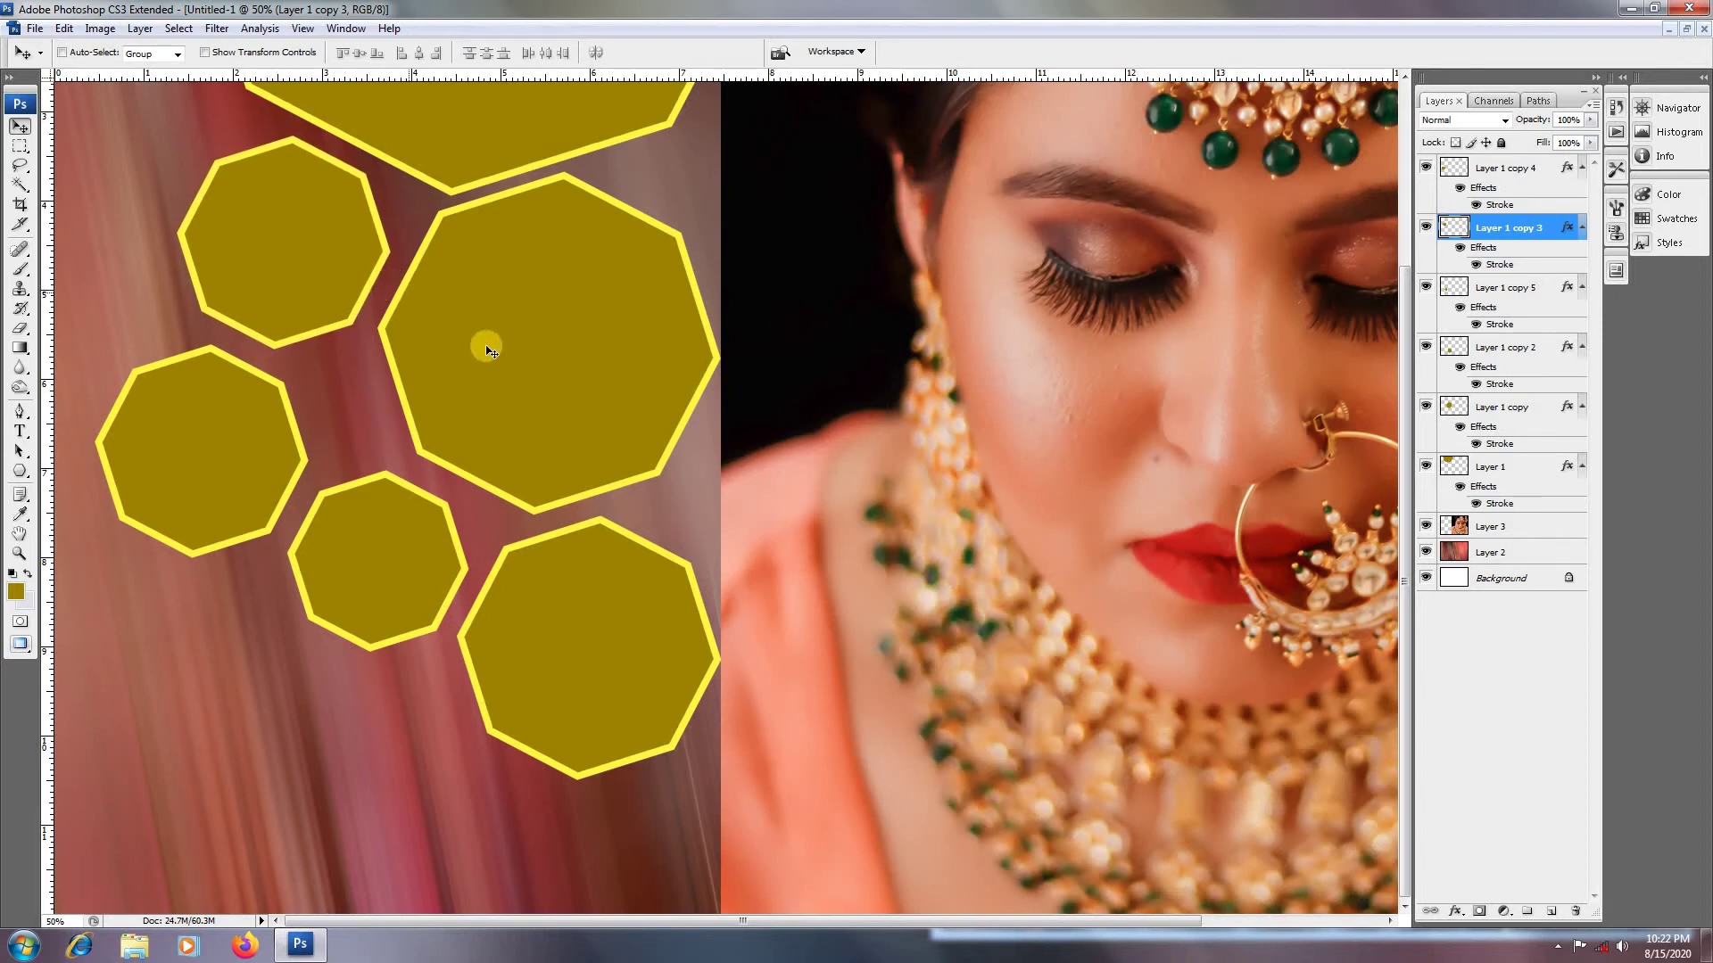
# Step: Nudge the medium polygon, Layer 1 copy, slightly down to widen its gap to the large top polygon
pyautogui.rightClick(546, 374)
pyautogui.click(596, 395)
pyautogui.press('Down')
pyautogui.press('Down')
pyautogui.press('Down')
pyautogui.press('Down')
pyautogui.press('Down')
pyautogui.press('Down')
pyautogui.press('Down')
pyautogui.press('Down')
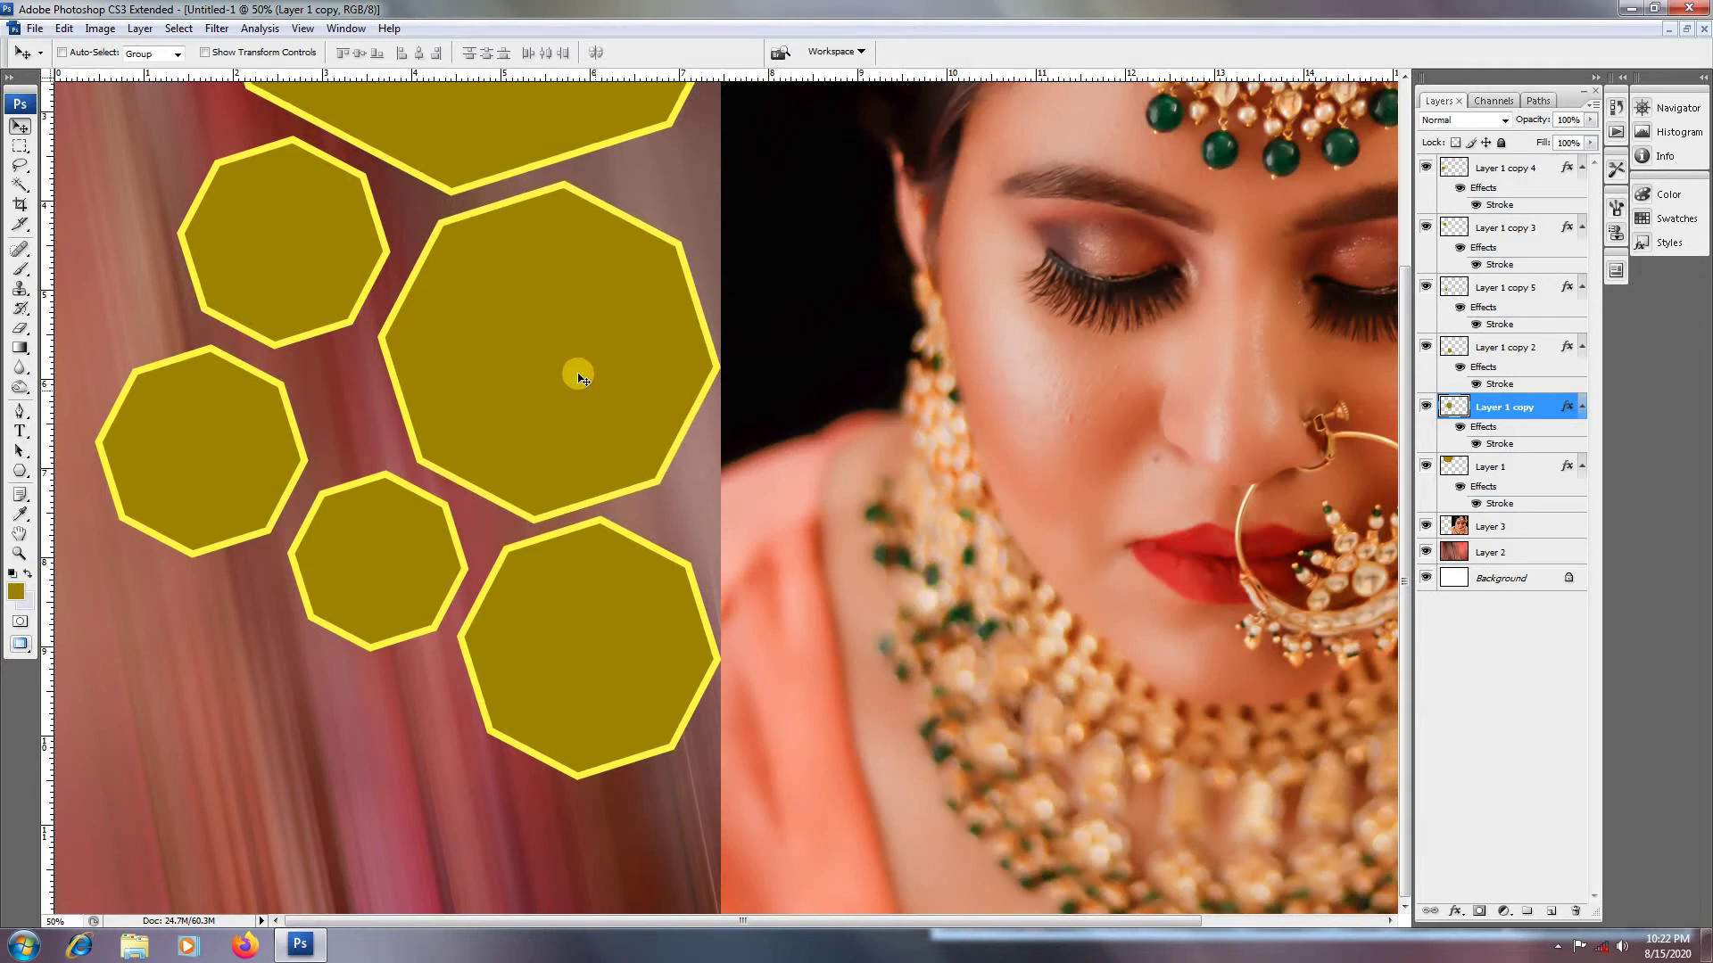
# Step: Select the large top polygon's layer, Layer 1, and load its outline as a selection
pyautogui.hotkey('ctrl', '-')
pyautogui.hotkey('ctrl', '-')
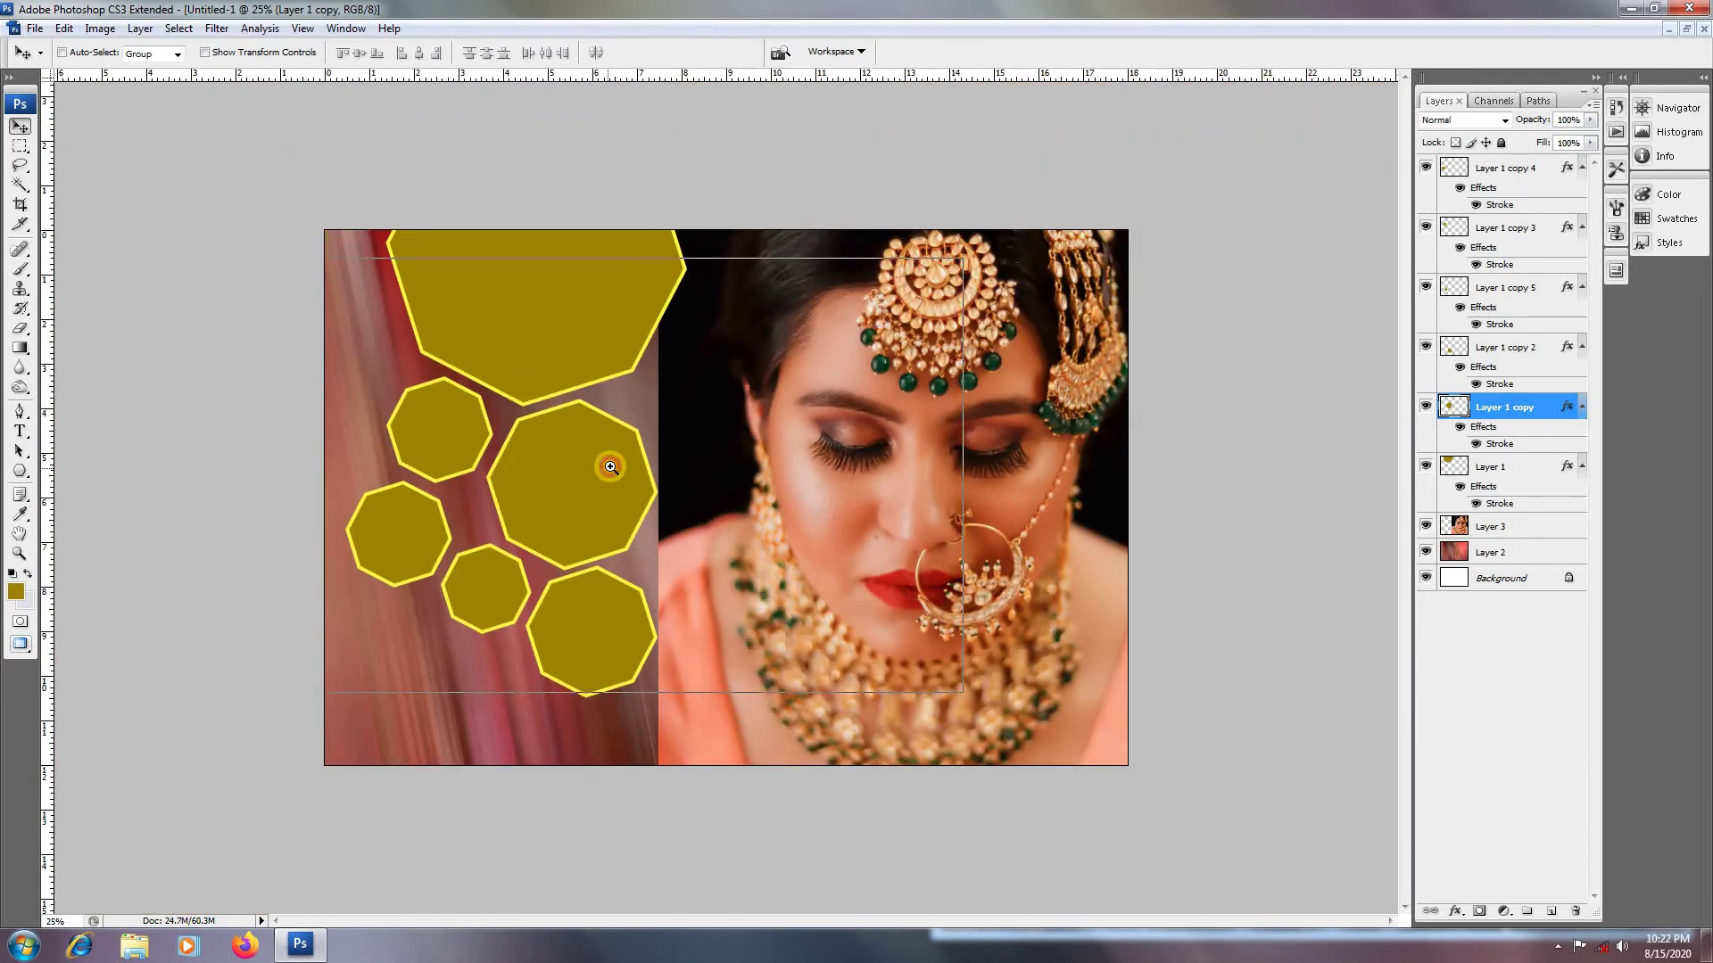
pyautogui.hotkey('ctrl', '+')
pyautogui.rightClick(560, 282)
pyautogui.click(596, 296)
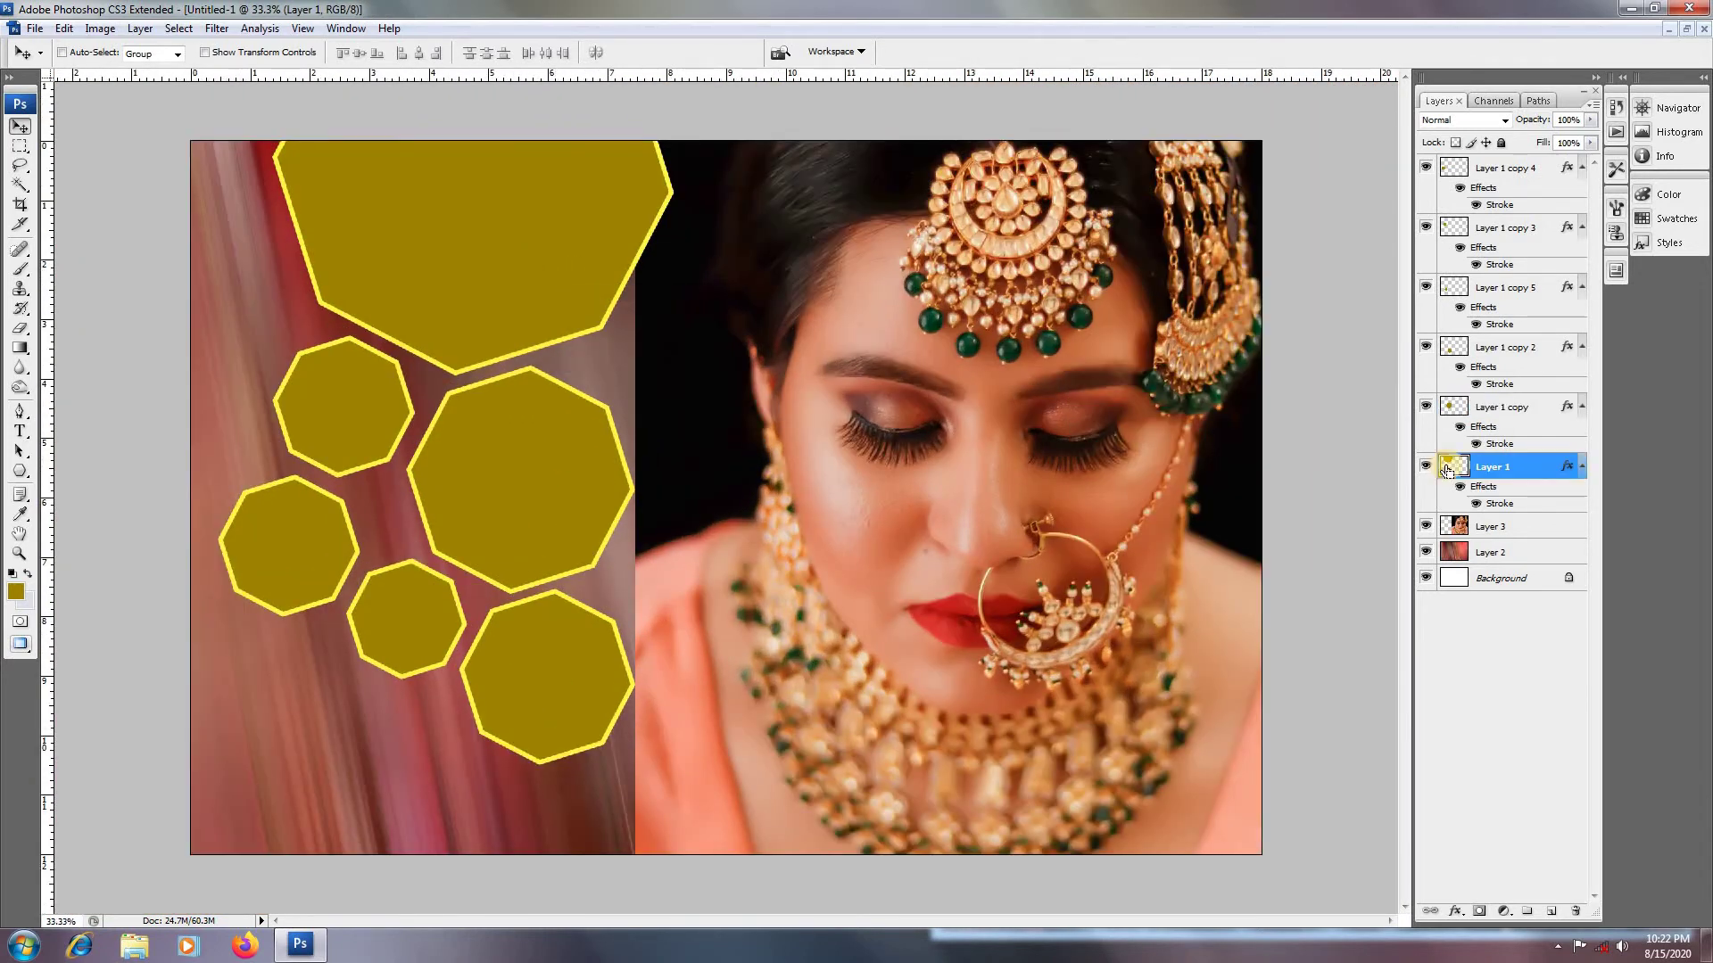
pyautogui.press('w')
pyautogui.click(515, 249)
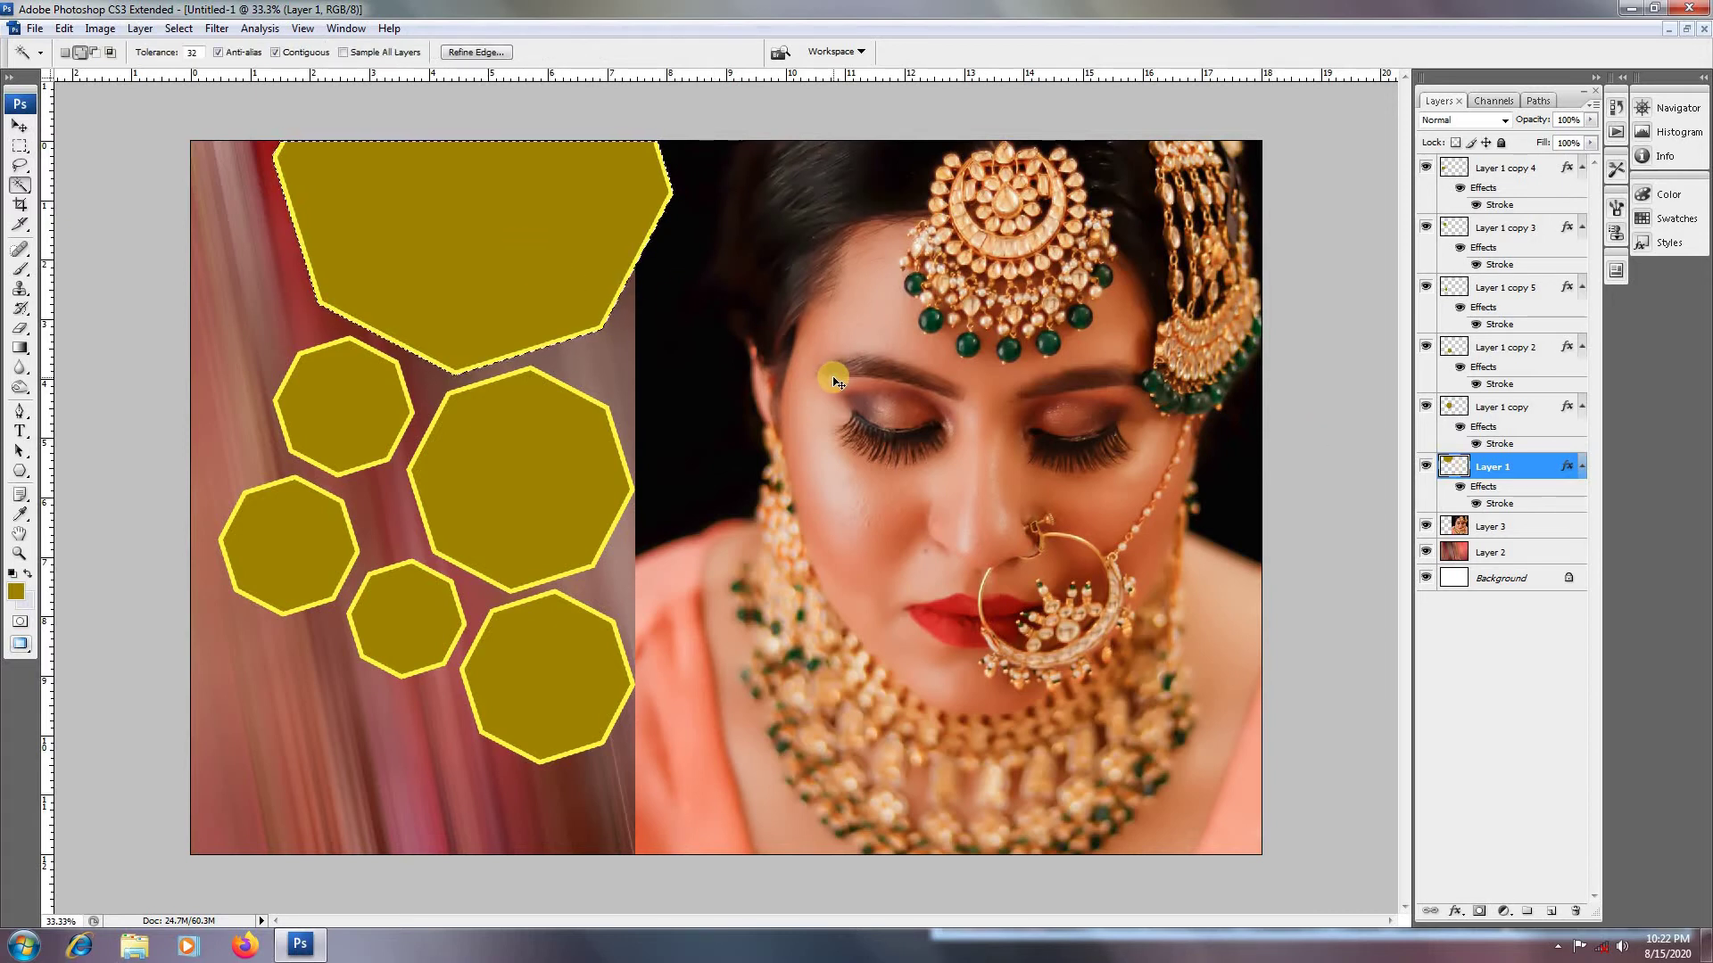
pyautogui.click(1357, 539)
pyautogui.keyDown('ctrl'); pyautogui.click(1456, 469); pyautogui.keyUp('ctrl')
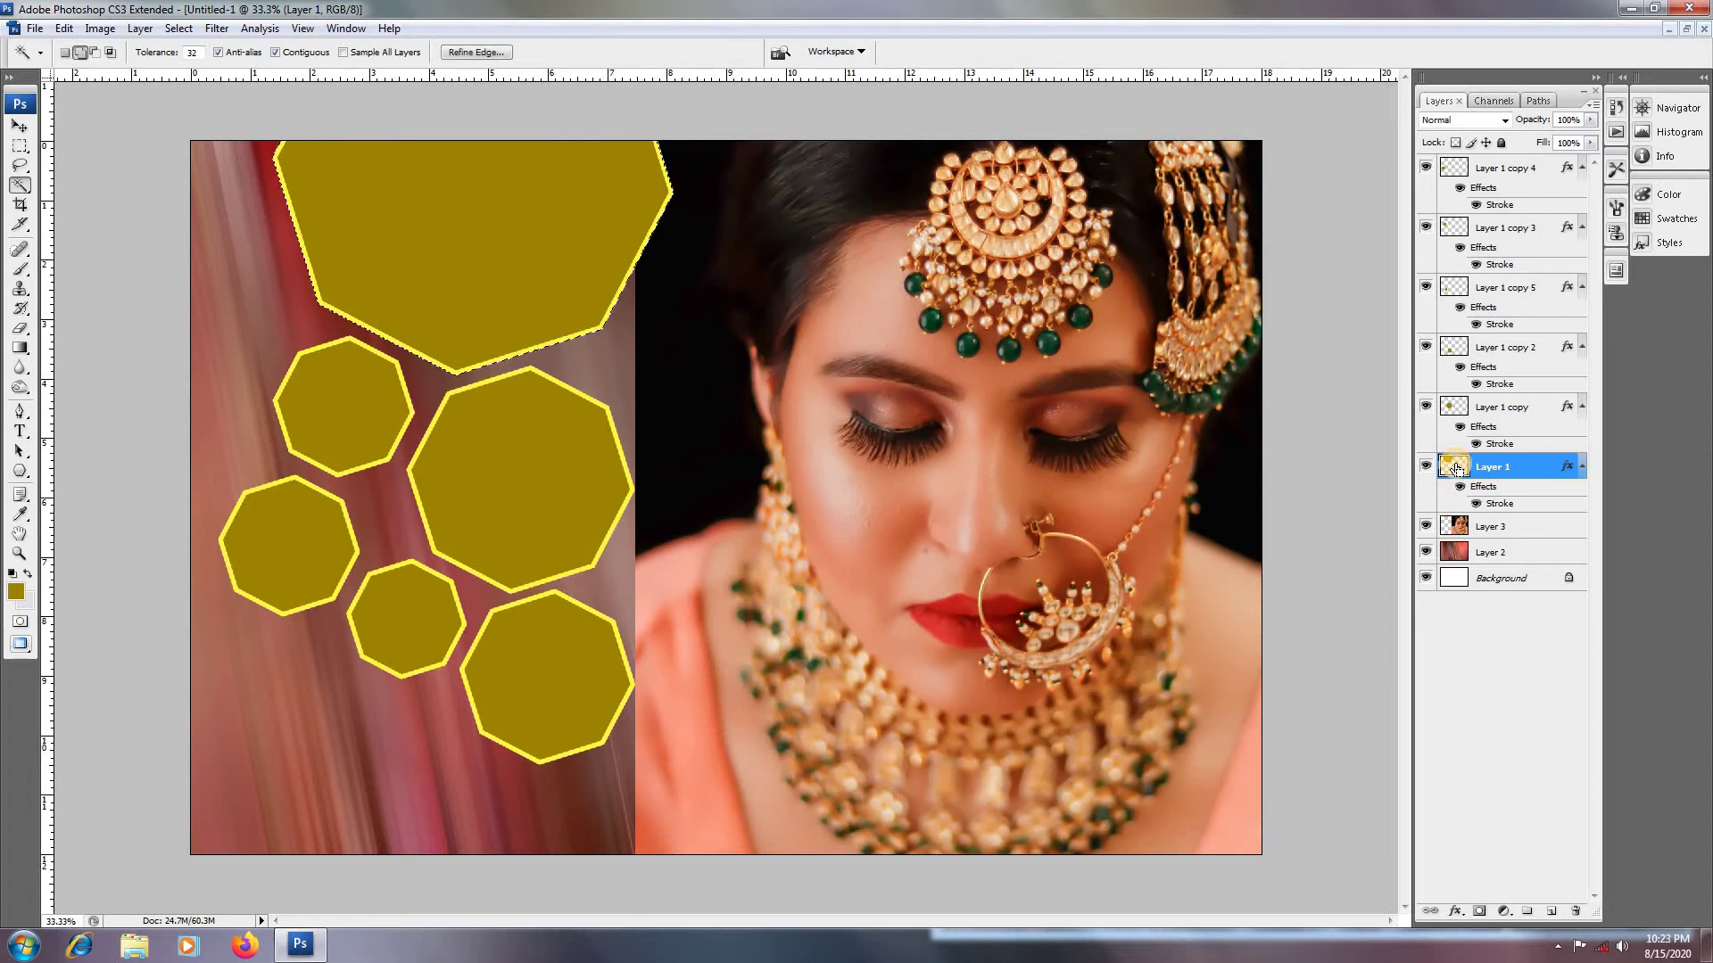
# Step: Open the portrait wer from the class 24 folder, copy the whole image and paste it into the large polygon selection
pyautogui.doubleClick(171, 304)
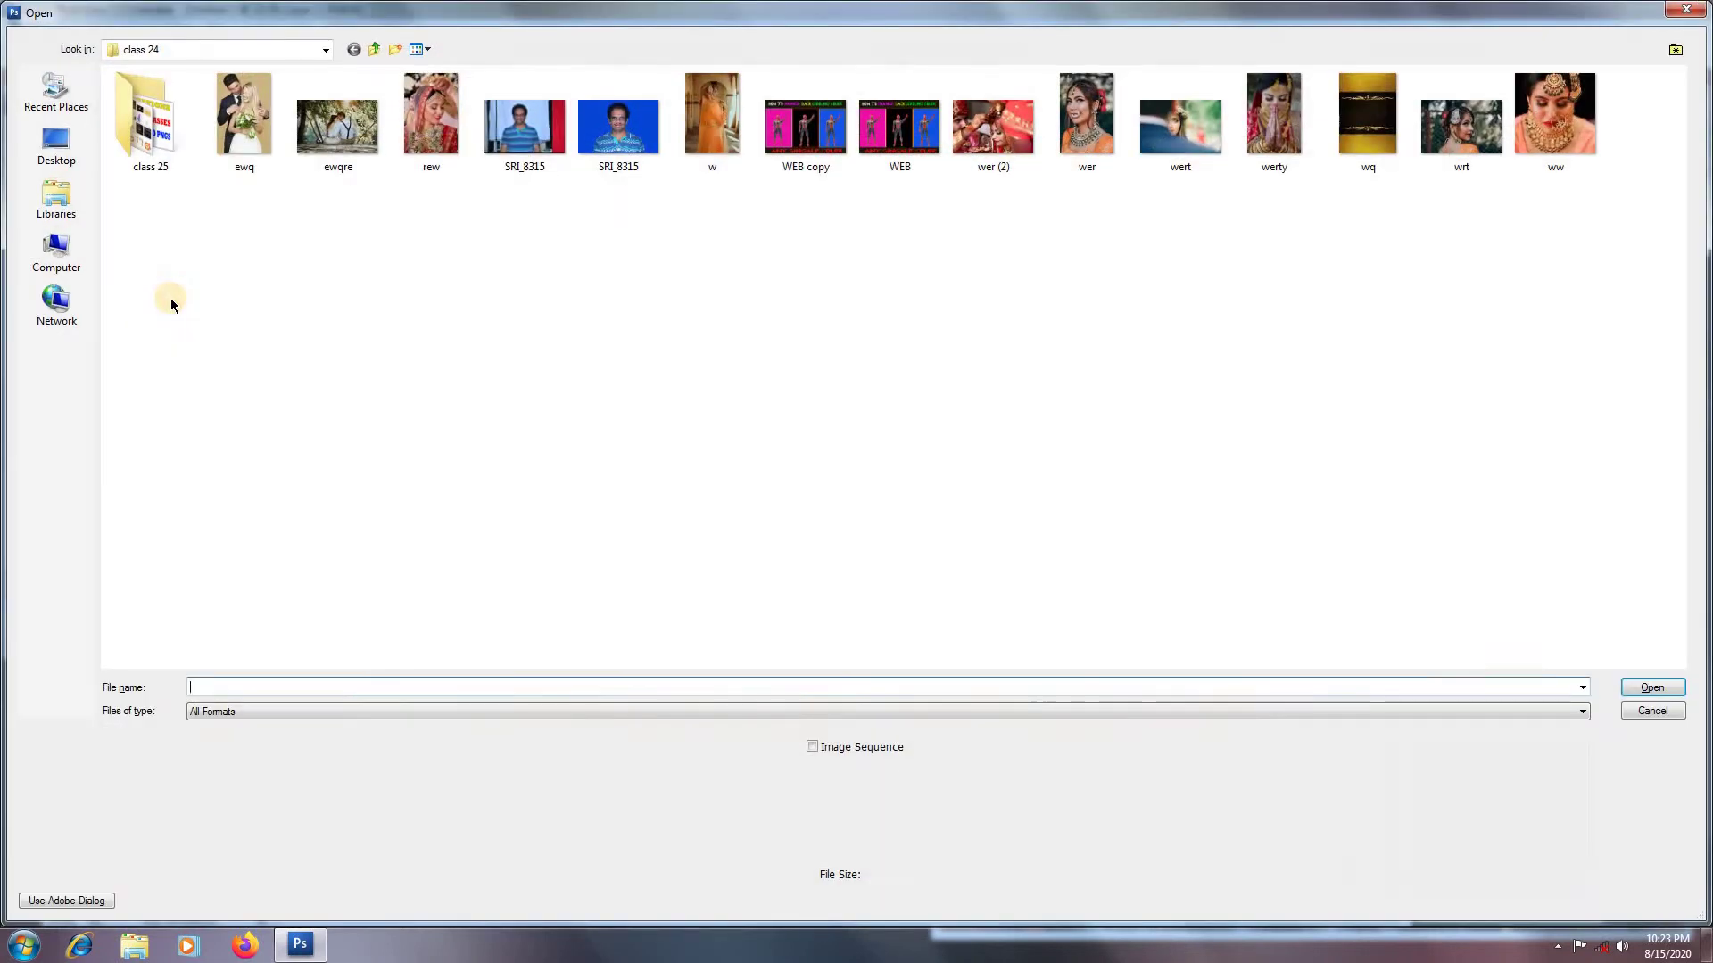
pyautogui.click(1085, 159)
pyautogui.press('Return')
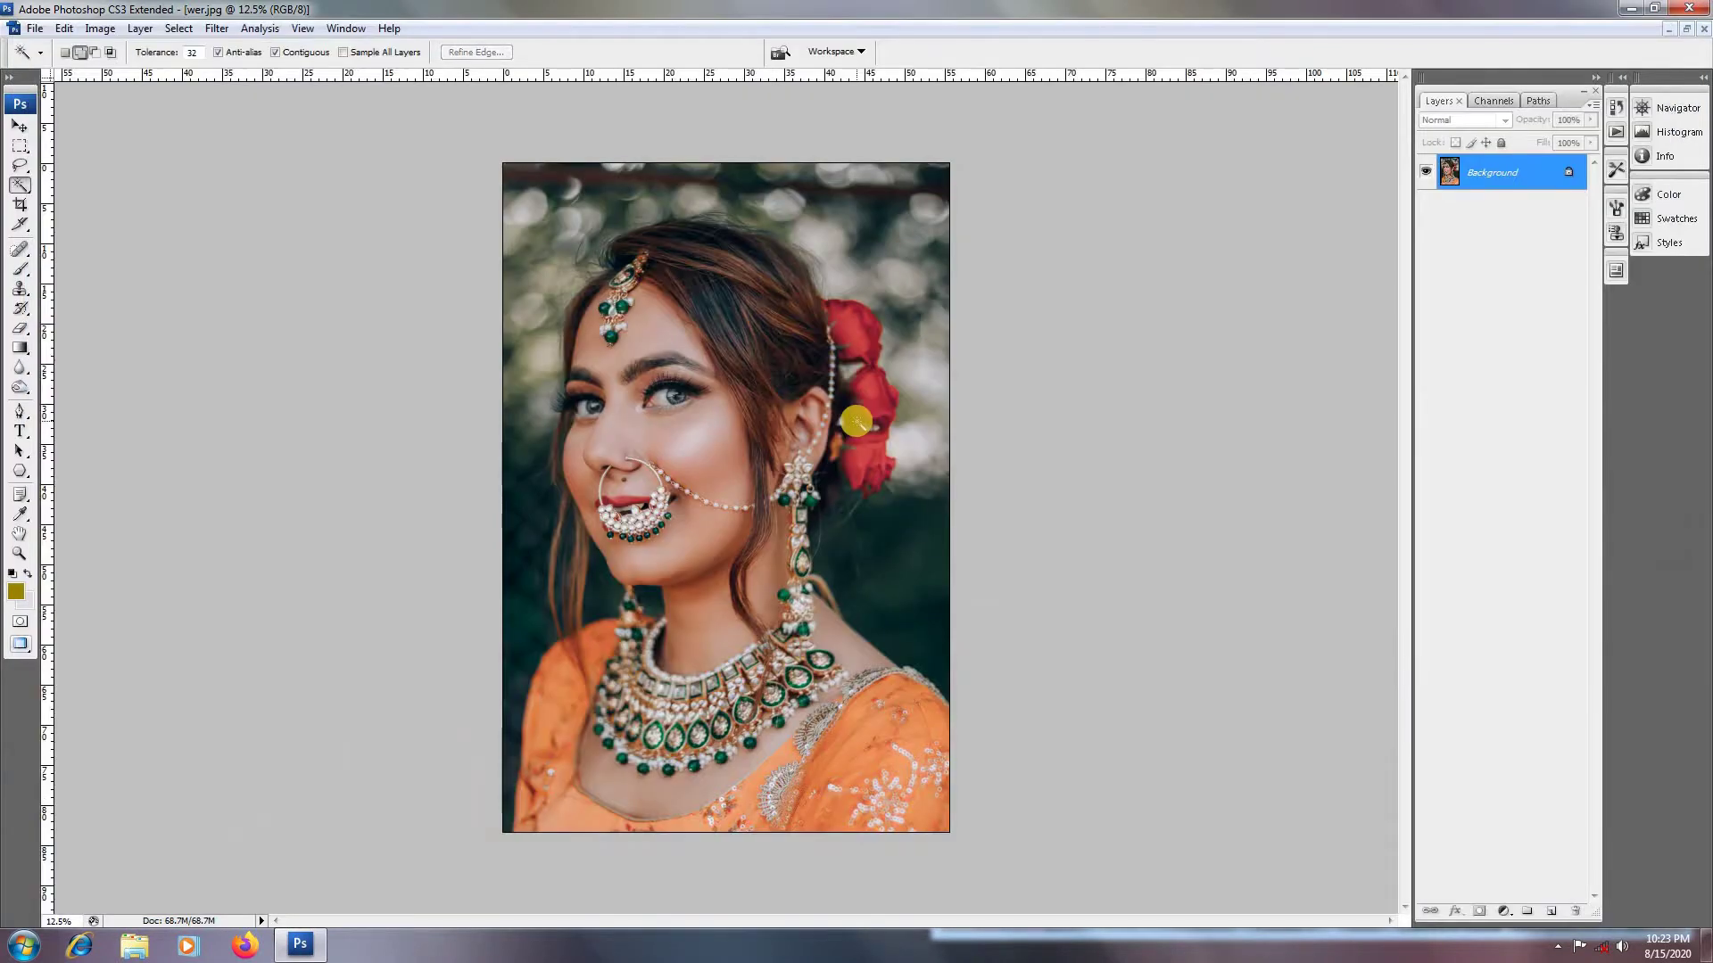
pyautogui.hotkey('ctrl', 'a')
pyautogui.hotkey('ctrl', 'Tab')
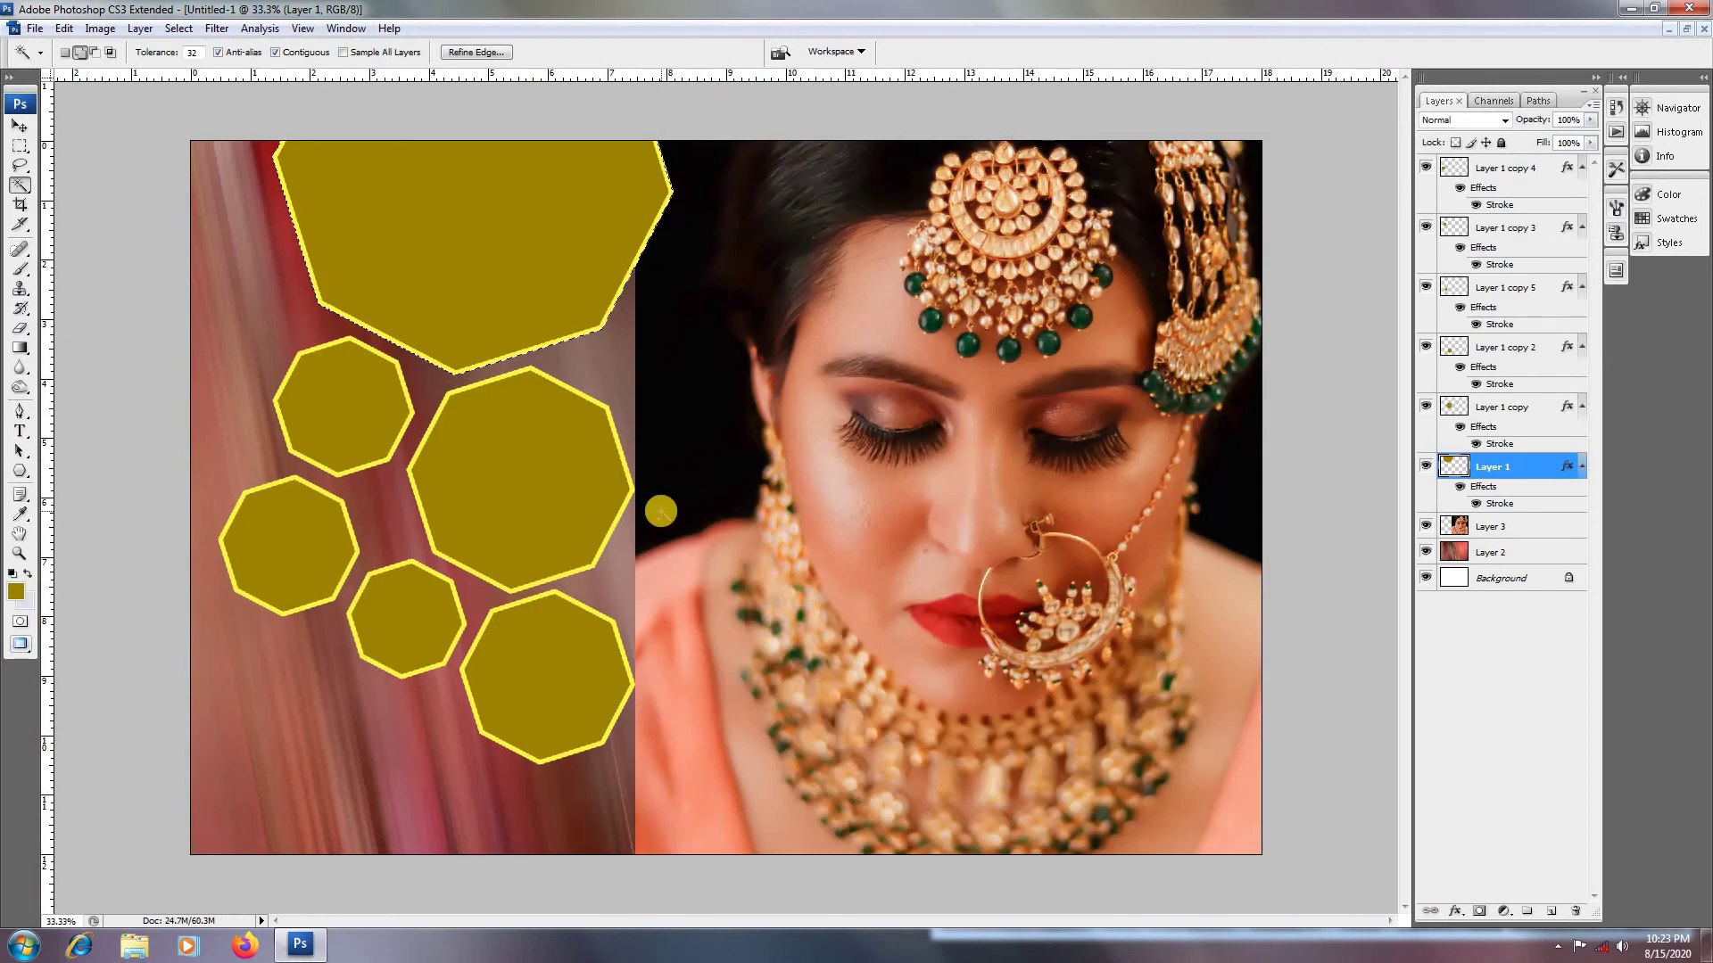
pyautogui.hotkey('ctrl', 'shift', 'v')
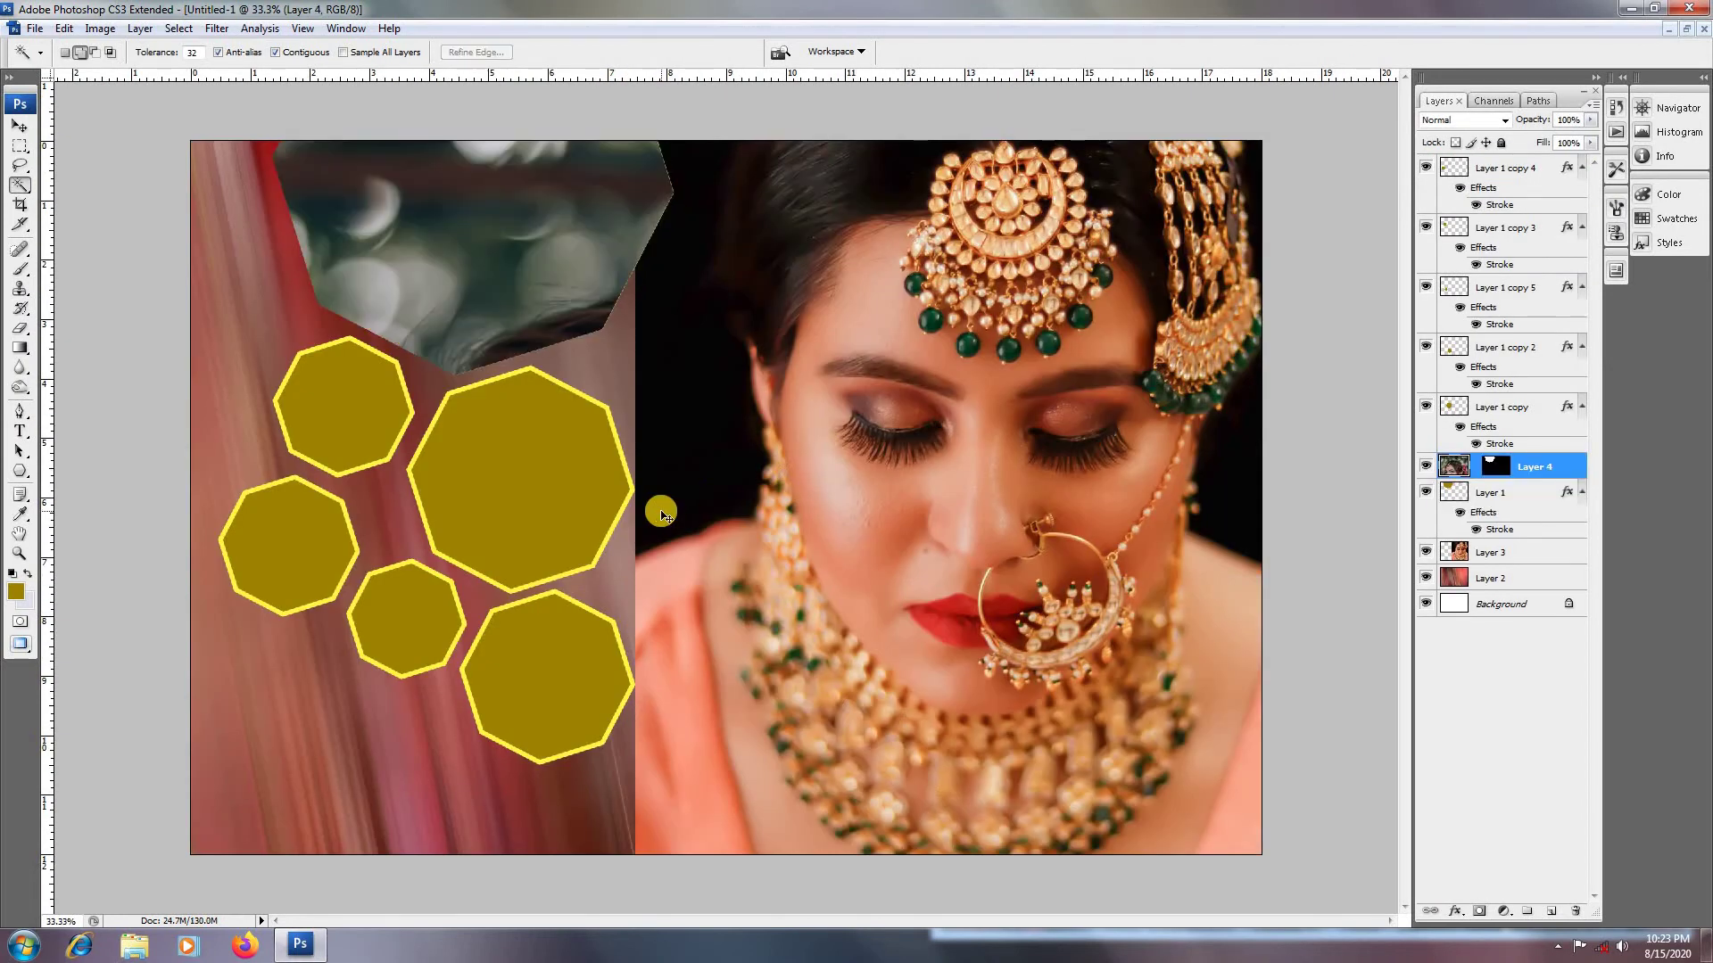
# Step: Scale the pasted portrait to about 38%, rotate it about -12° and position it so the necklace fills the large polygon
pyautogui.hotkey('ctrl', 't')
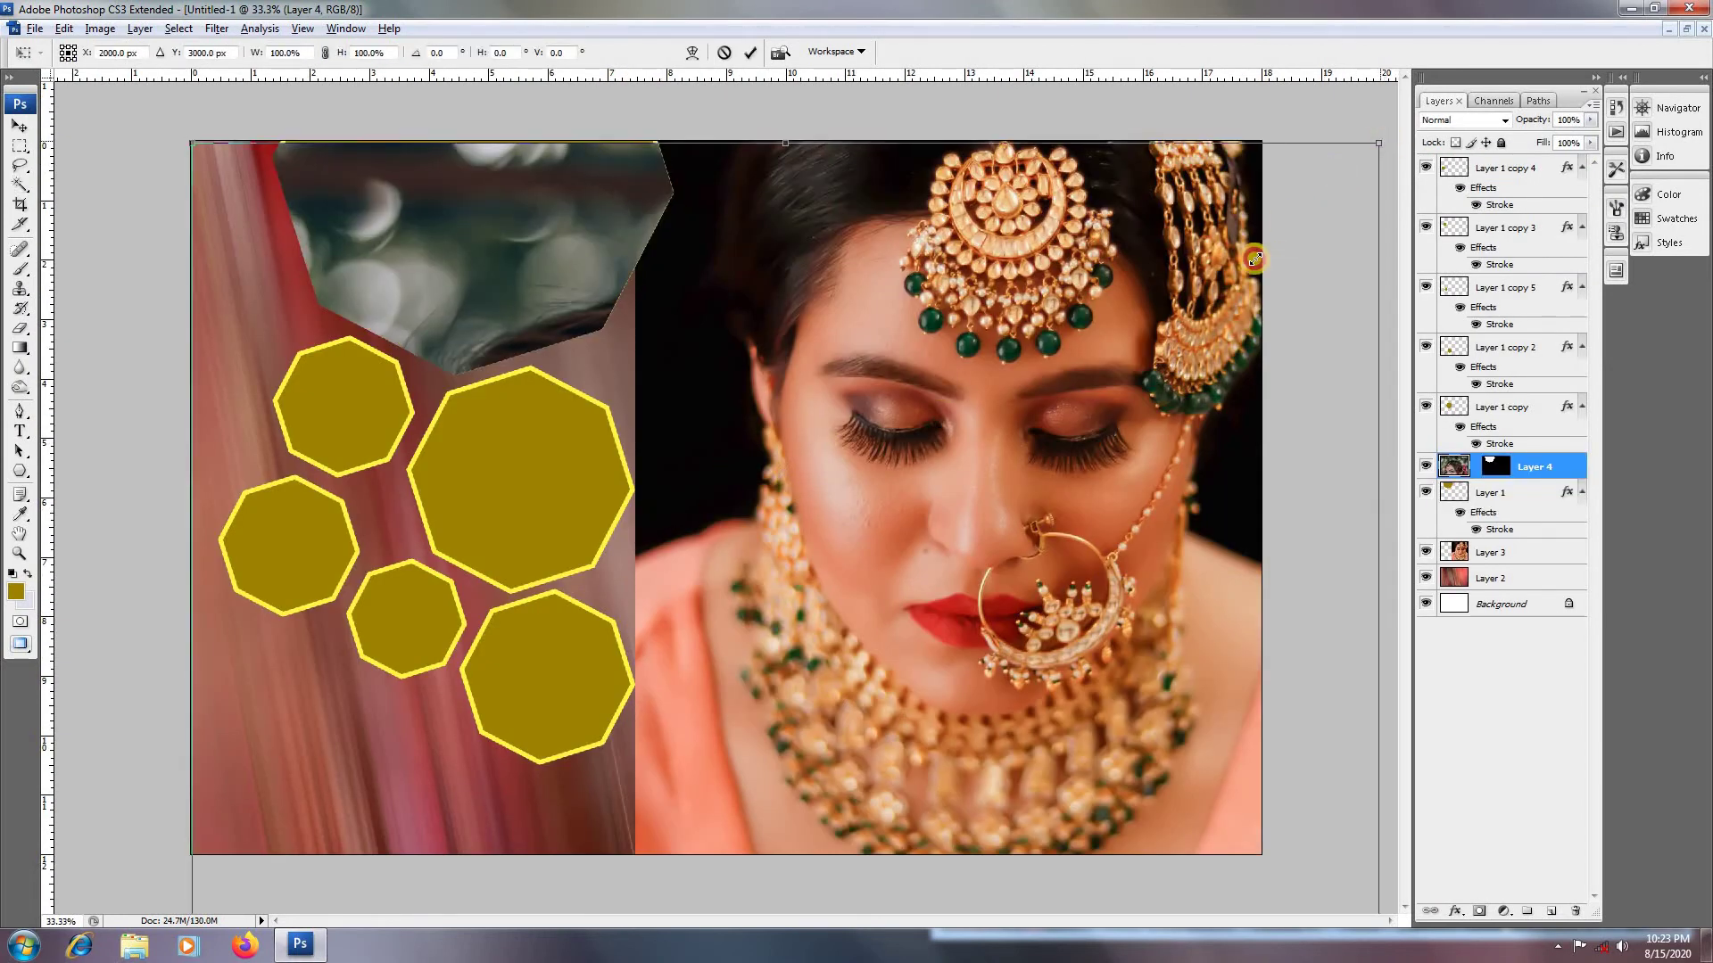
pyautogui.moveTo(1384, 140); pyautogui.dragTo(606, 245)
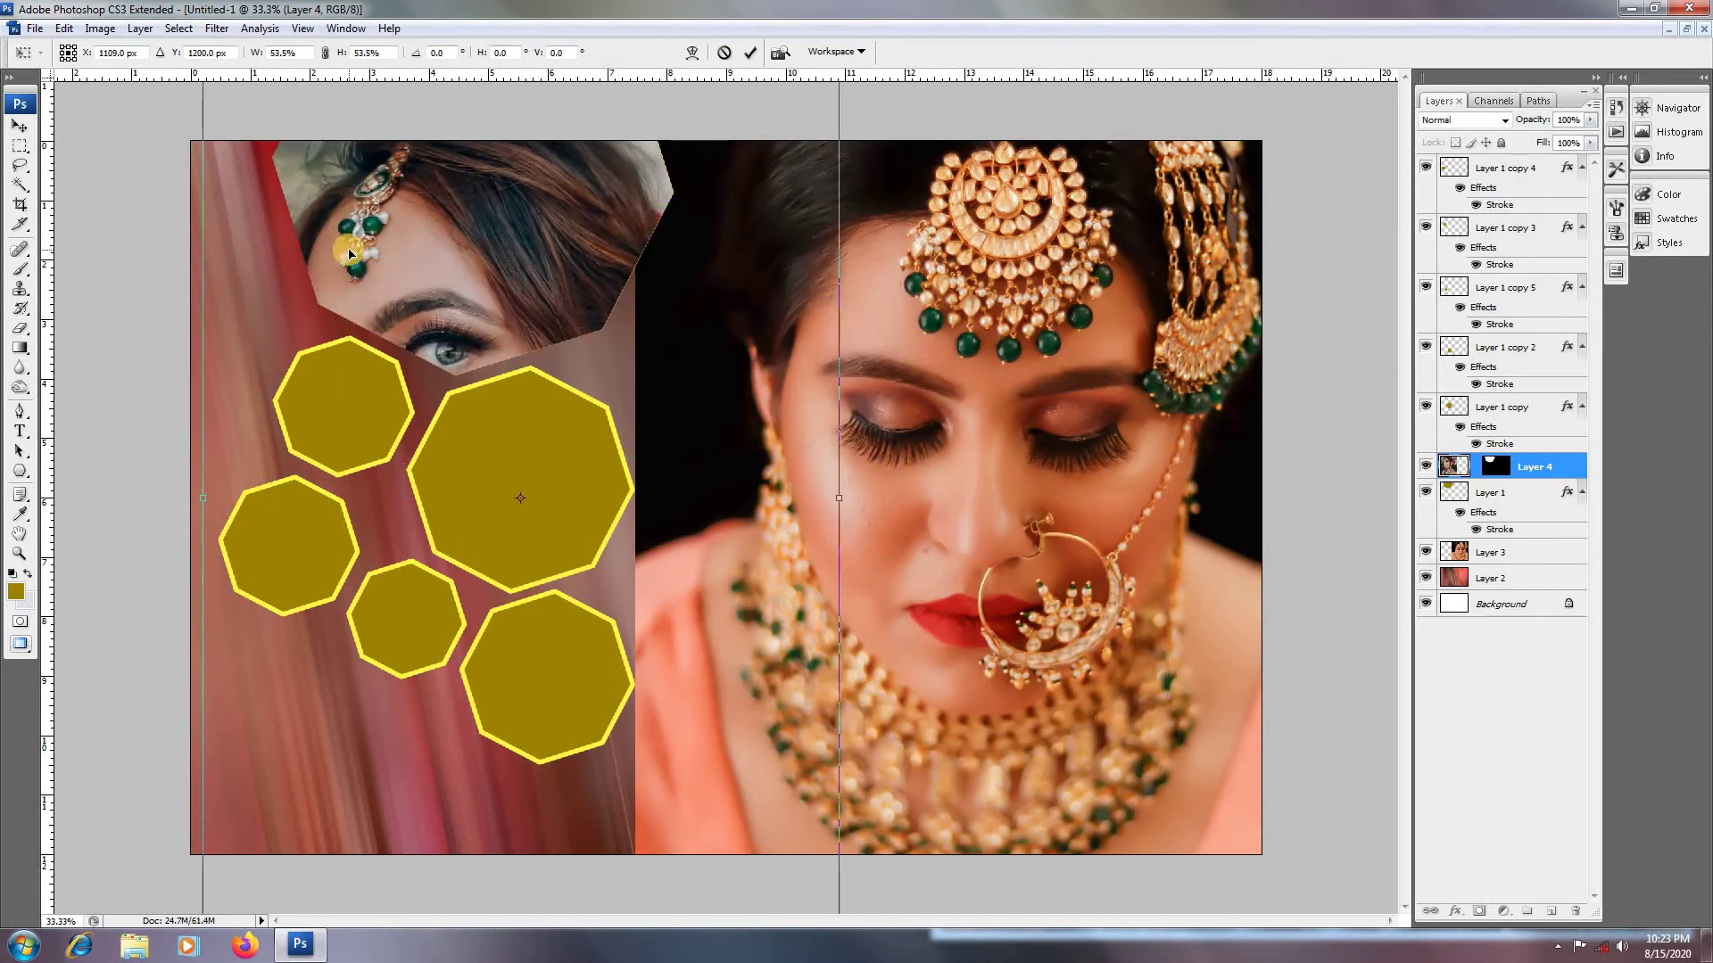
pyautogui.moveTo(749, 597); pyautogui.dragTo(697, 386)
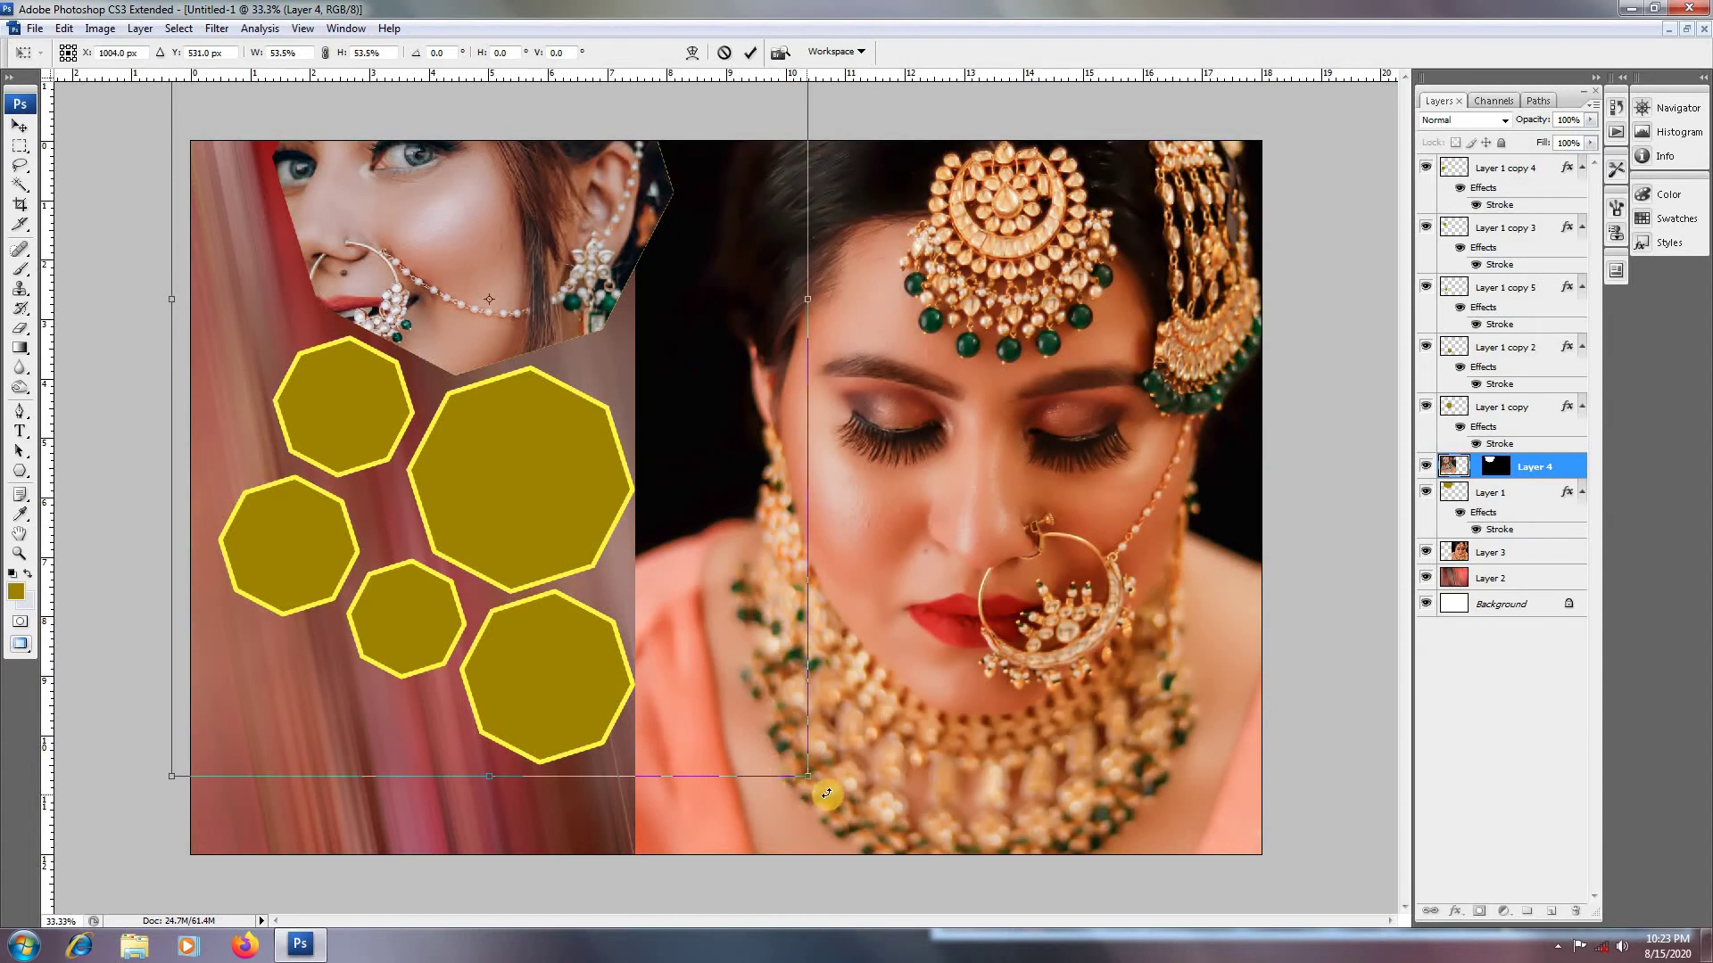
pyautogui.moveTo(827, 793); pyautogui.dragTo(682, 578)
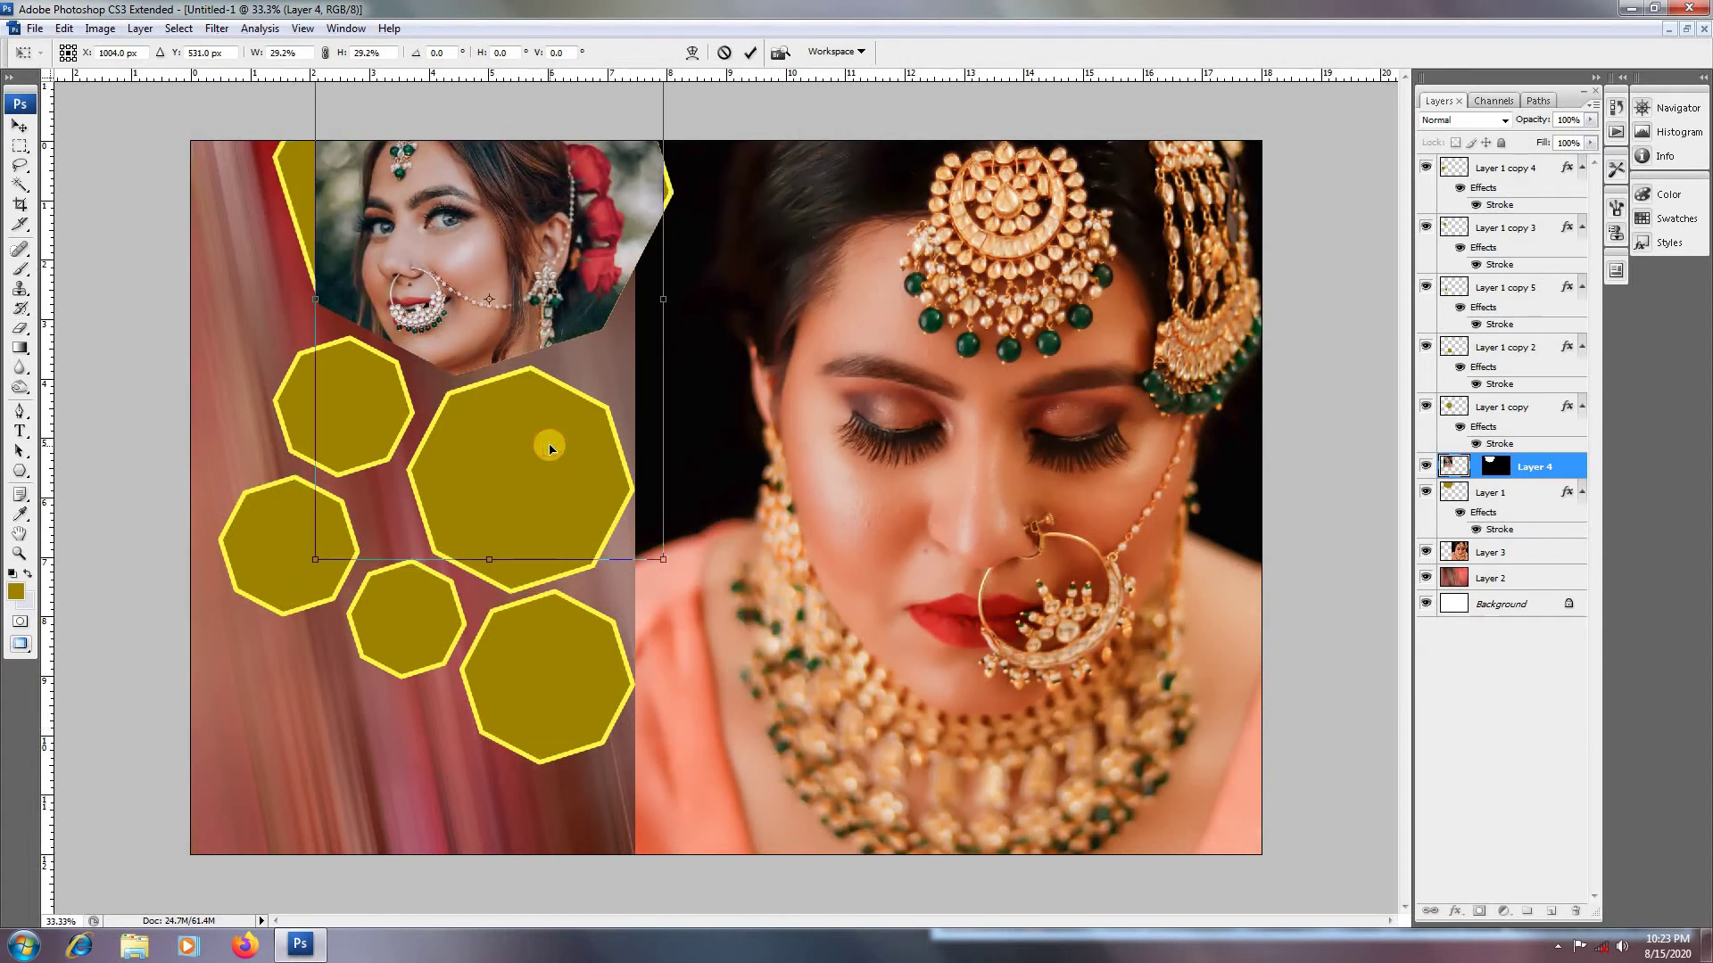
pyautogui.moveTo(549, 449); pyautogui.dragTo(516, 266)
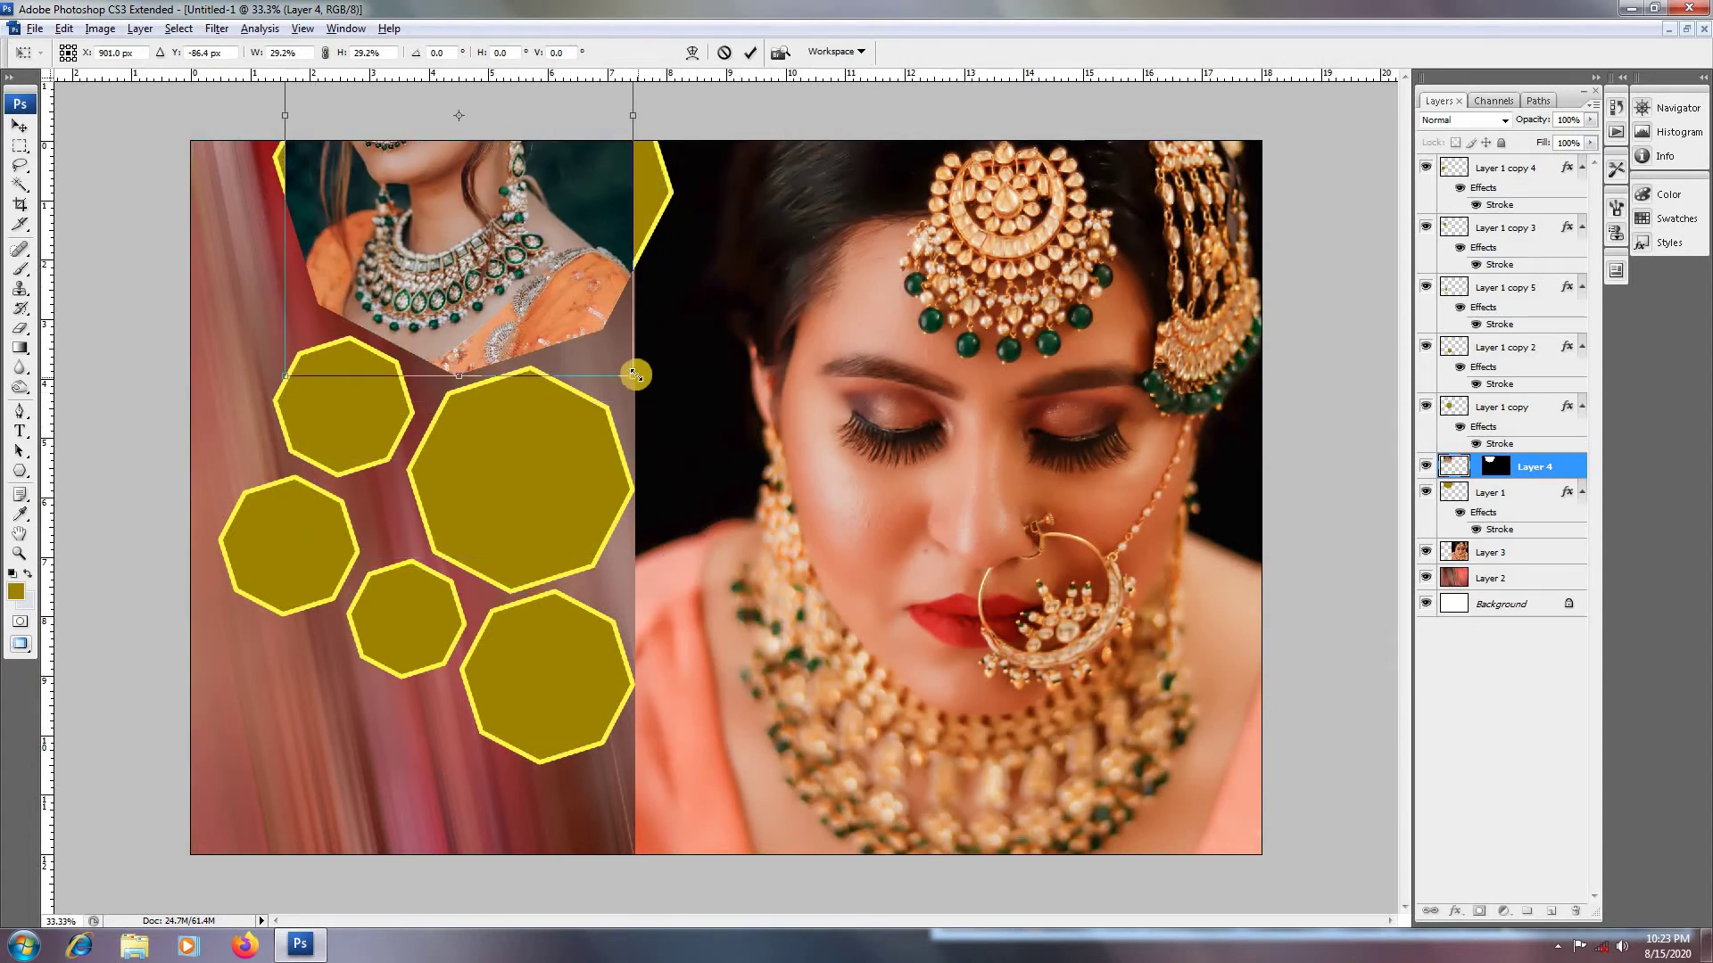
pyautogui.moveTo(634, 375); pyautogui.dragTo(658, 390)
pyautogui.moveTo(639, 333); pyautogui.dragTo(643, 287)
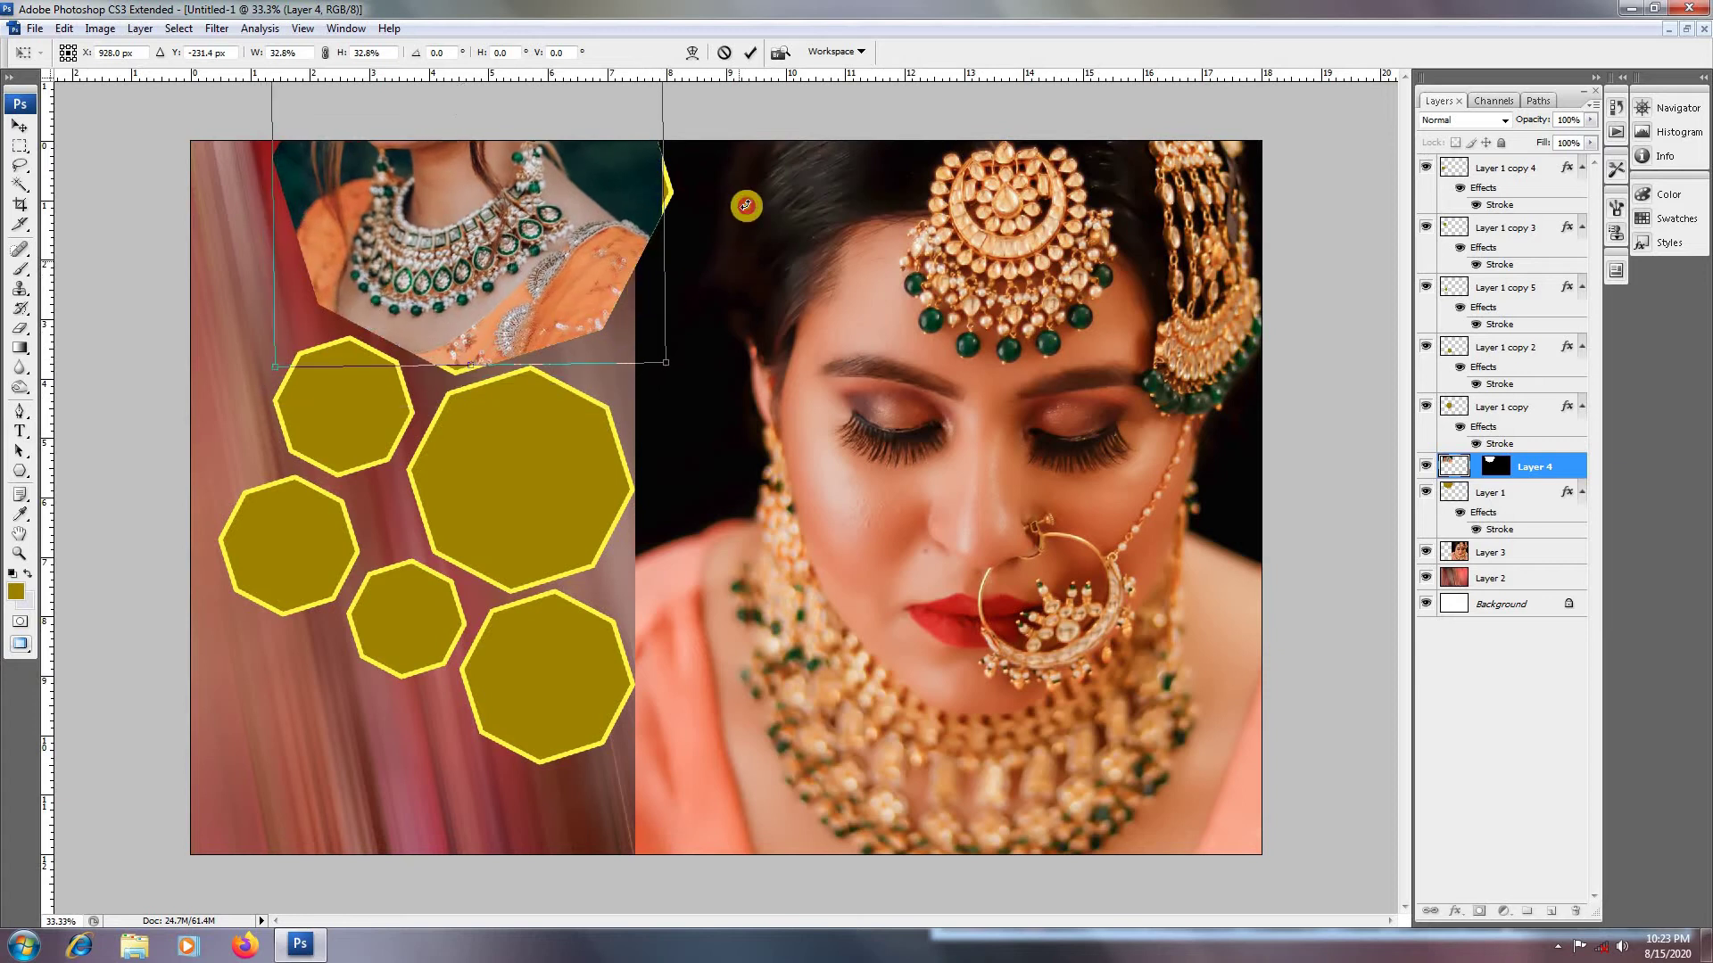
pyautogui.moveTo(746, 206); pyautogui.dragTo(642, 254)
pyautogui.moveTo(738, 321)
pyautogui.mouseDown()
pyautogui.moveTo(776, 337)
pyautogui.moveTo(756, 346)
pyautogui.mouseUp()
pyautogui.moveTo(670, 294); pyautogui.dragTo(658, 275)
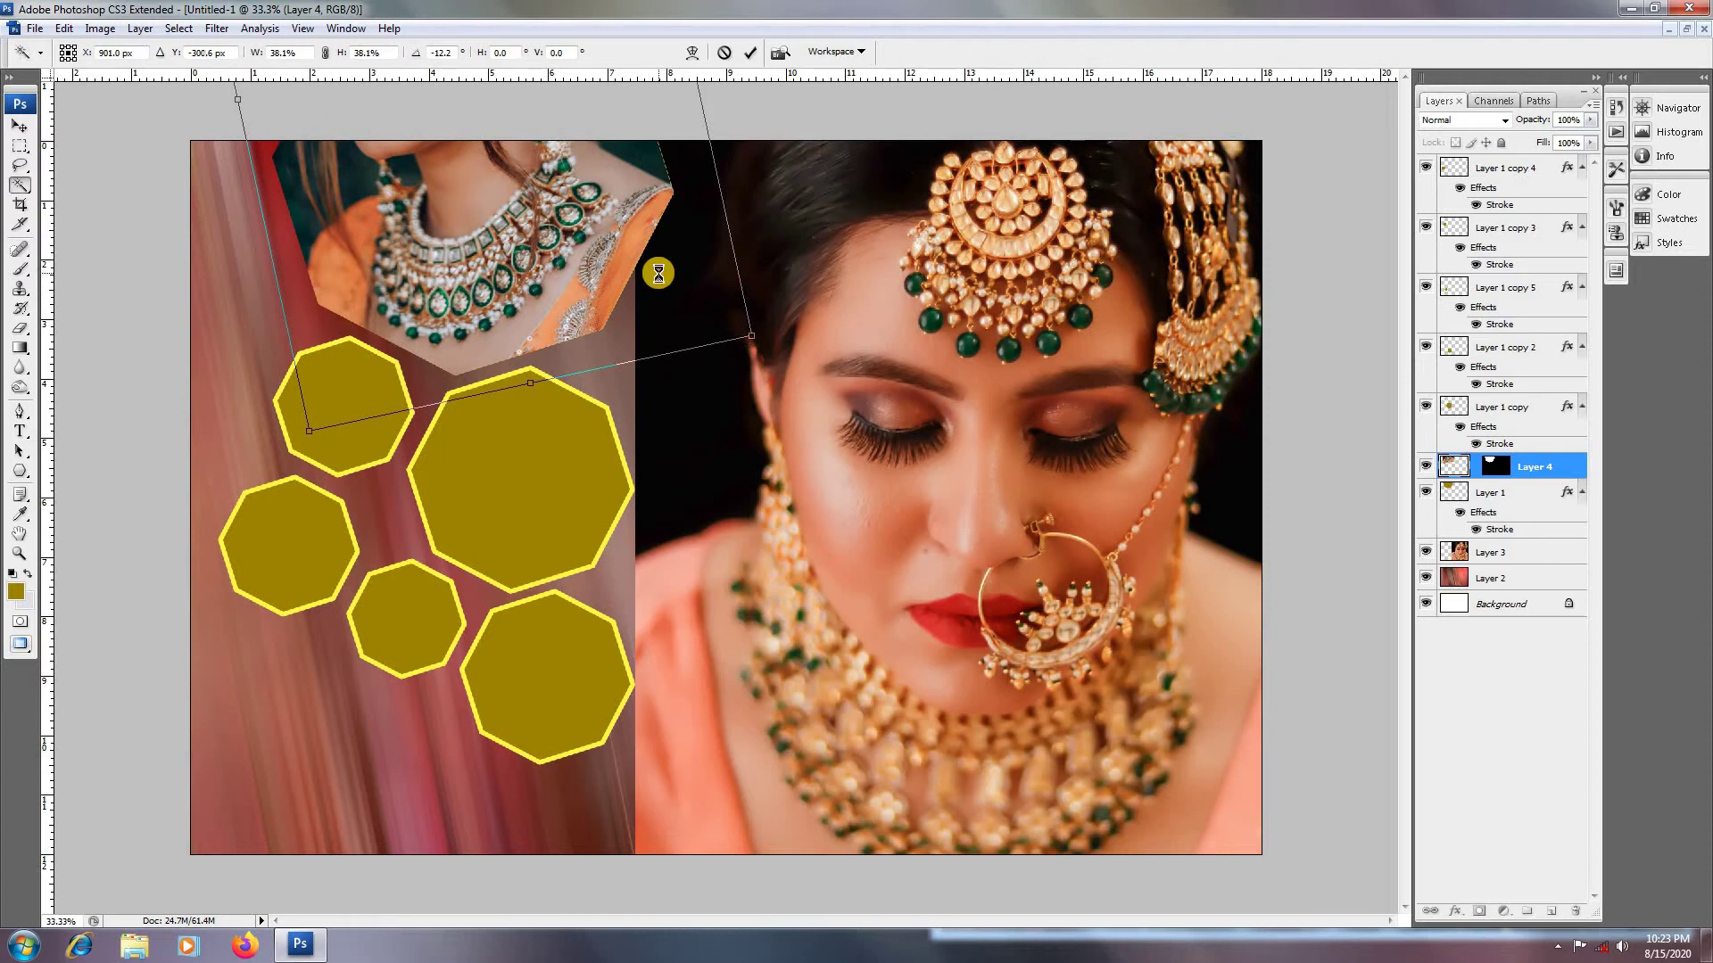
pyautogui.press('Return')
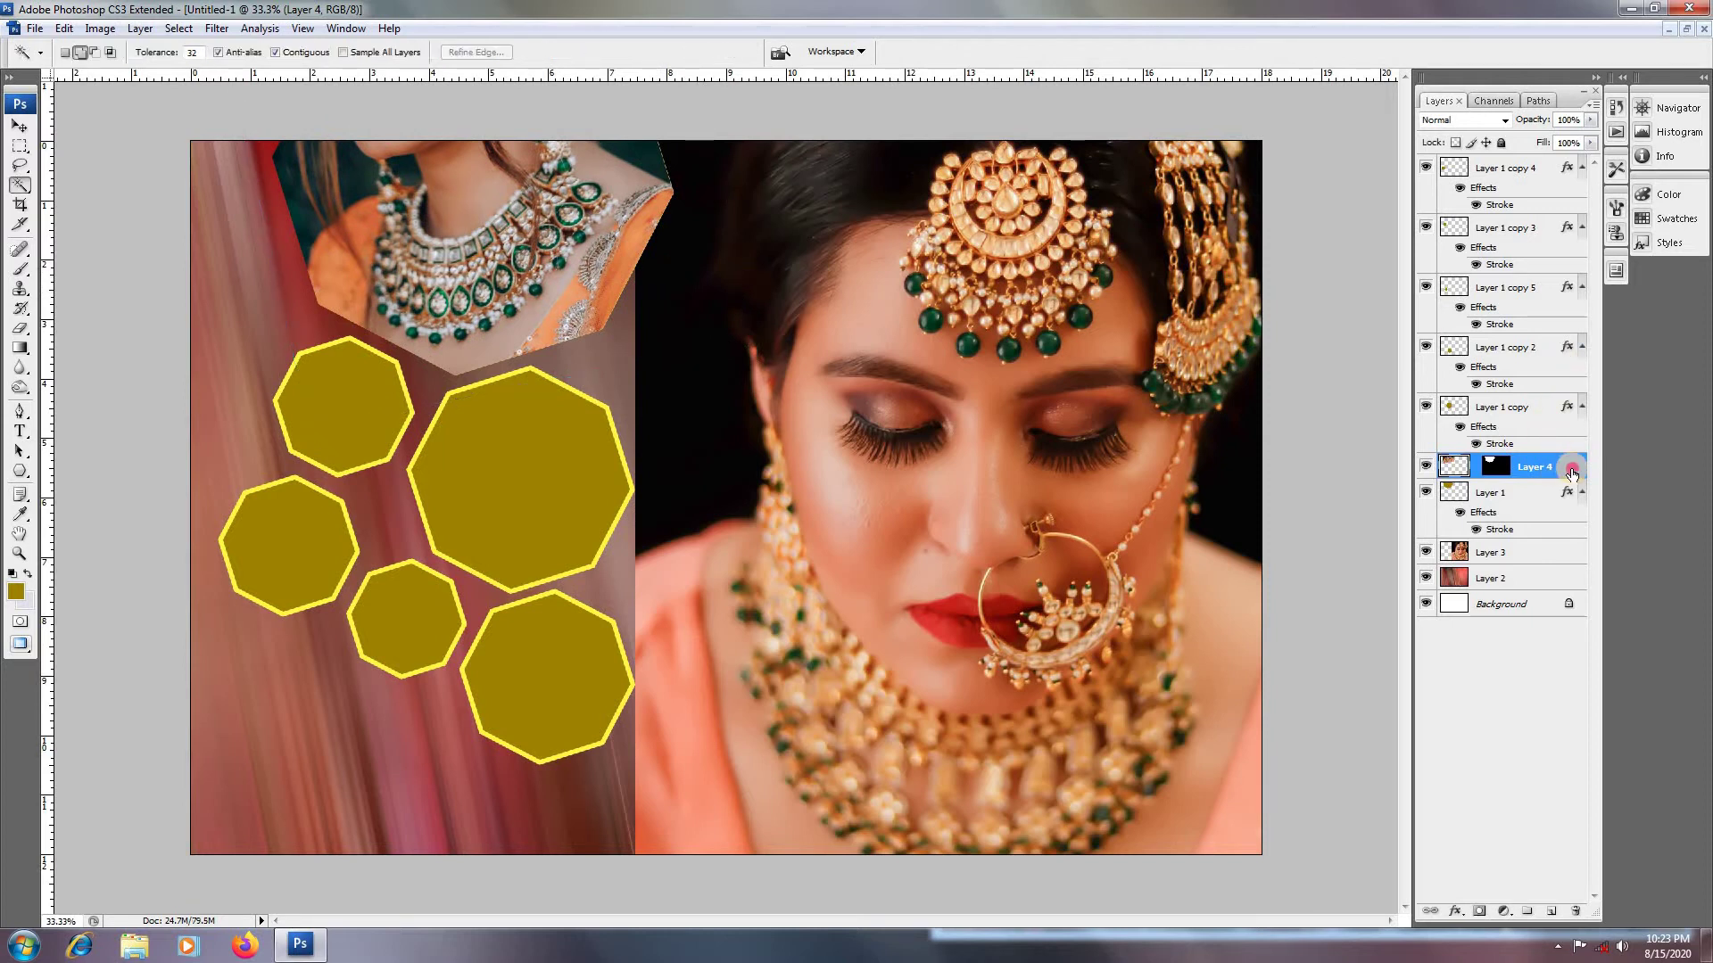
# Step: Add a 10 px yellow stroke with Outside position to the necklace photo, Layer 4
pyautogui.doubleClick(1572, 471)
pyautogui.click(1164, 437)
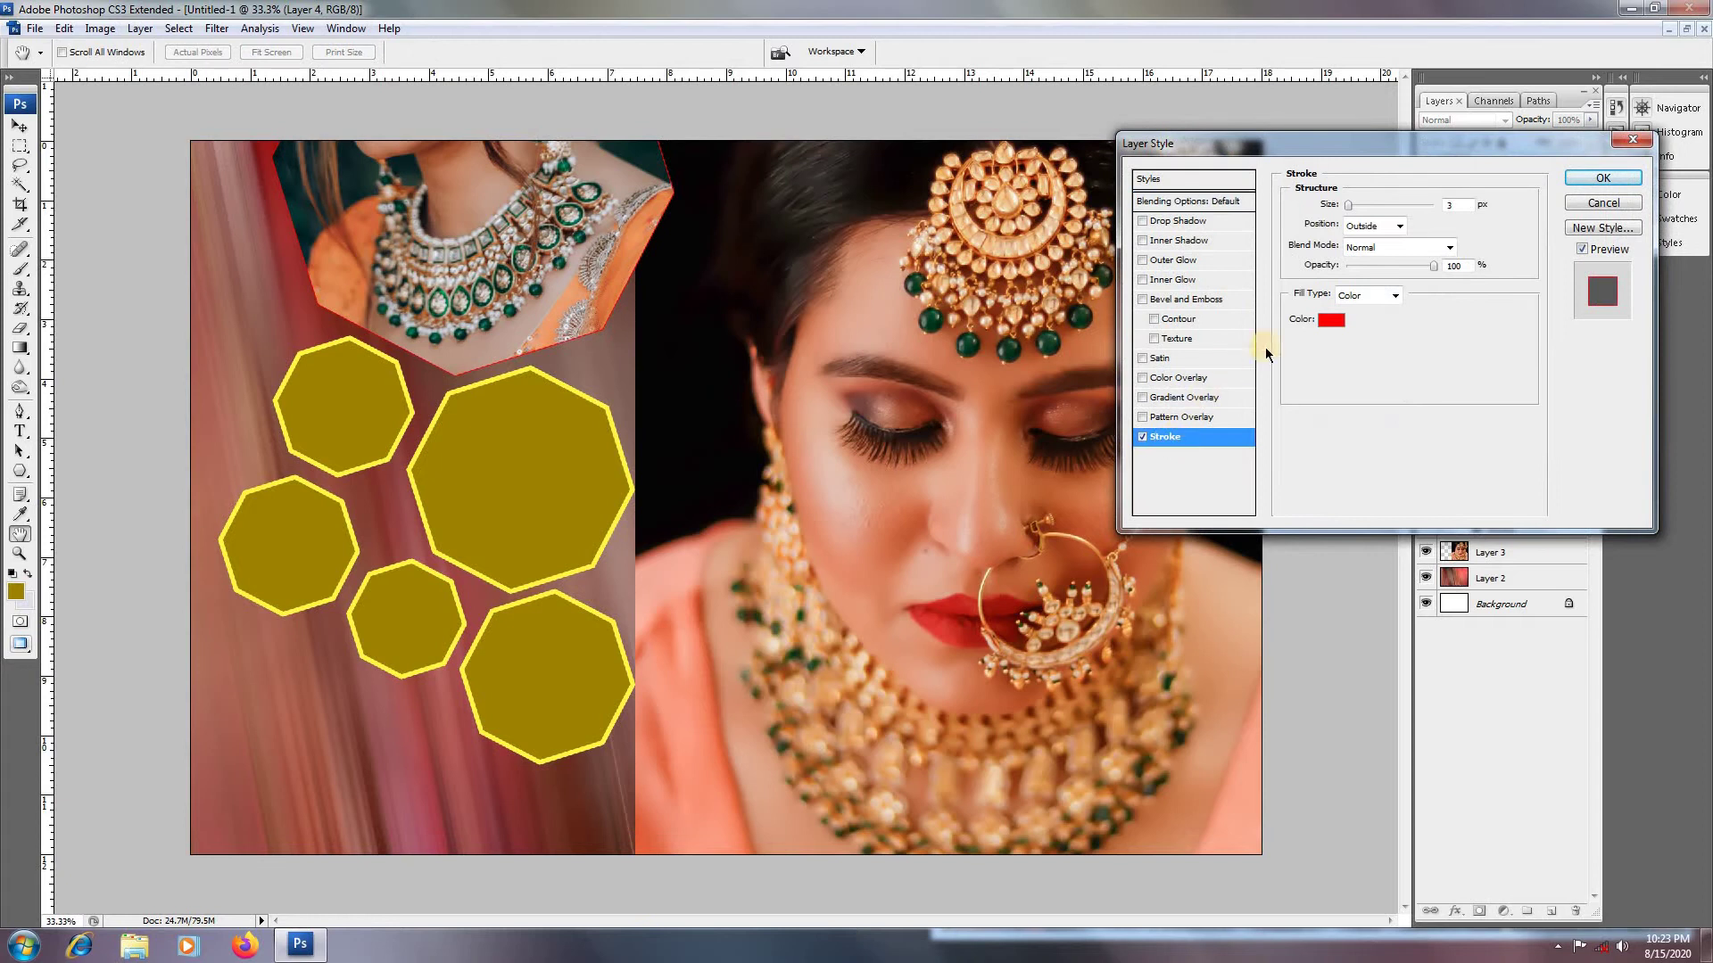
pyautogui.click(1330, 321)
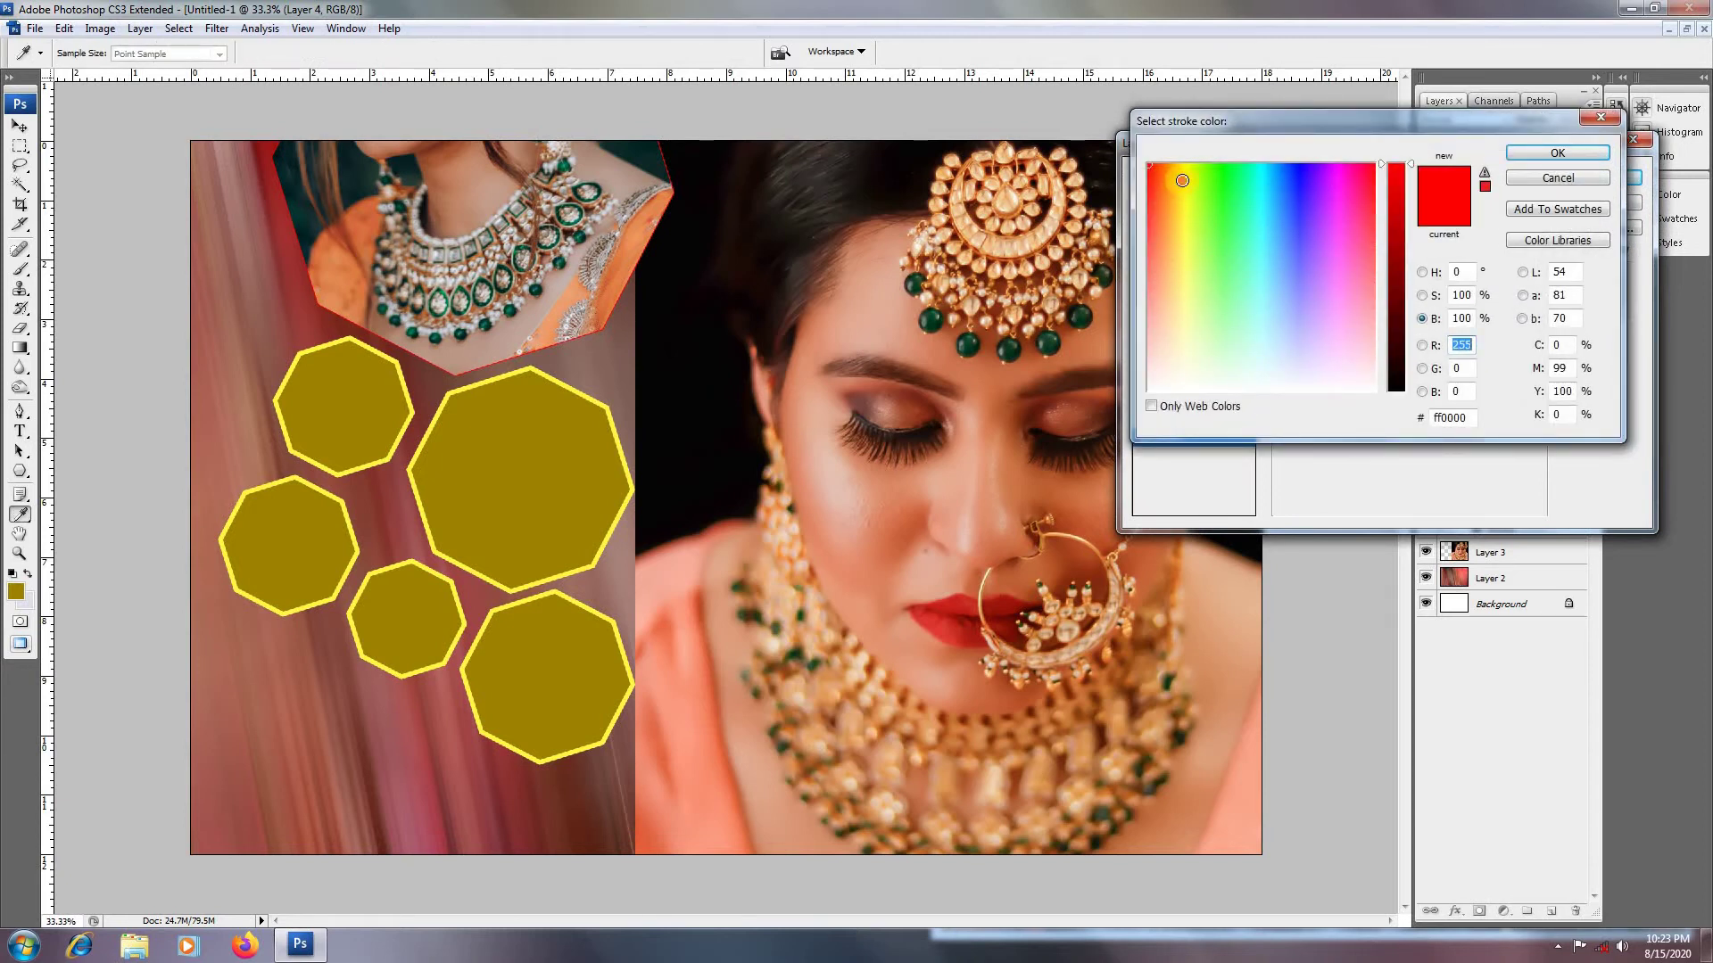
pyautogui.click(1182, 180)
pyautogui.click(1527, 153)
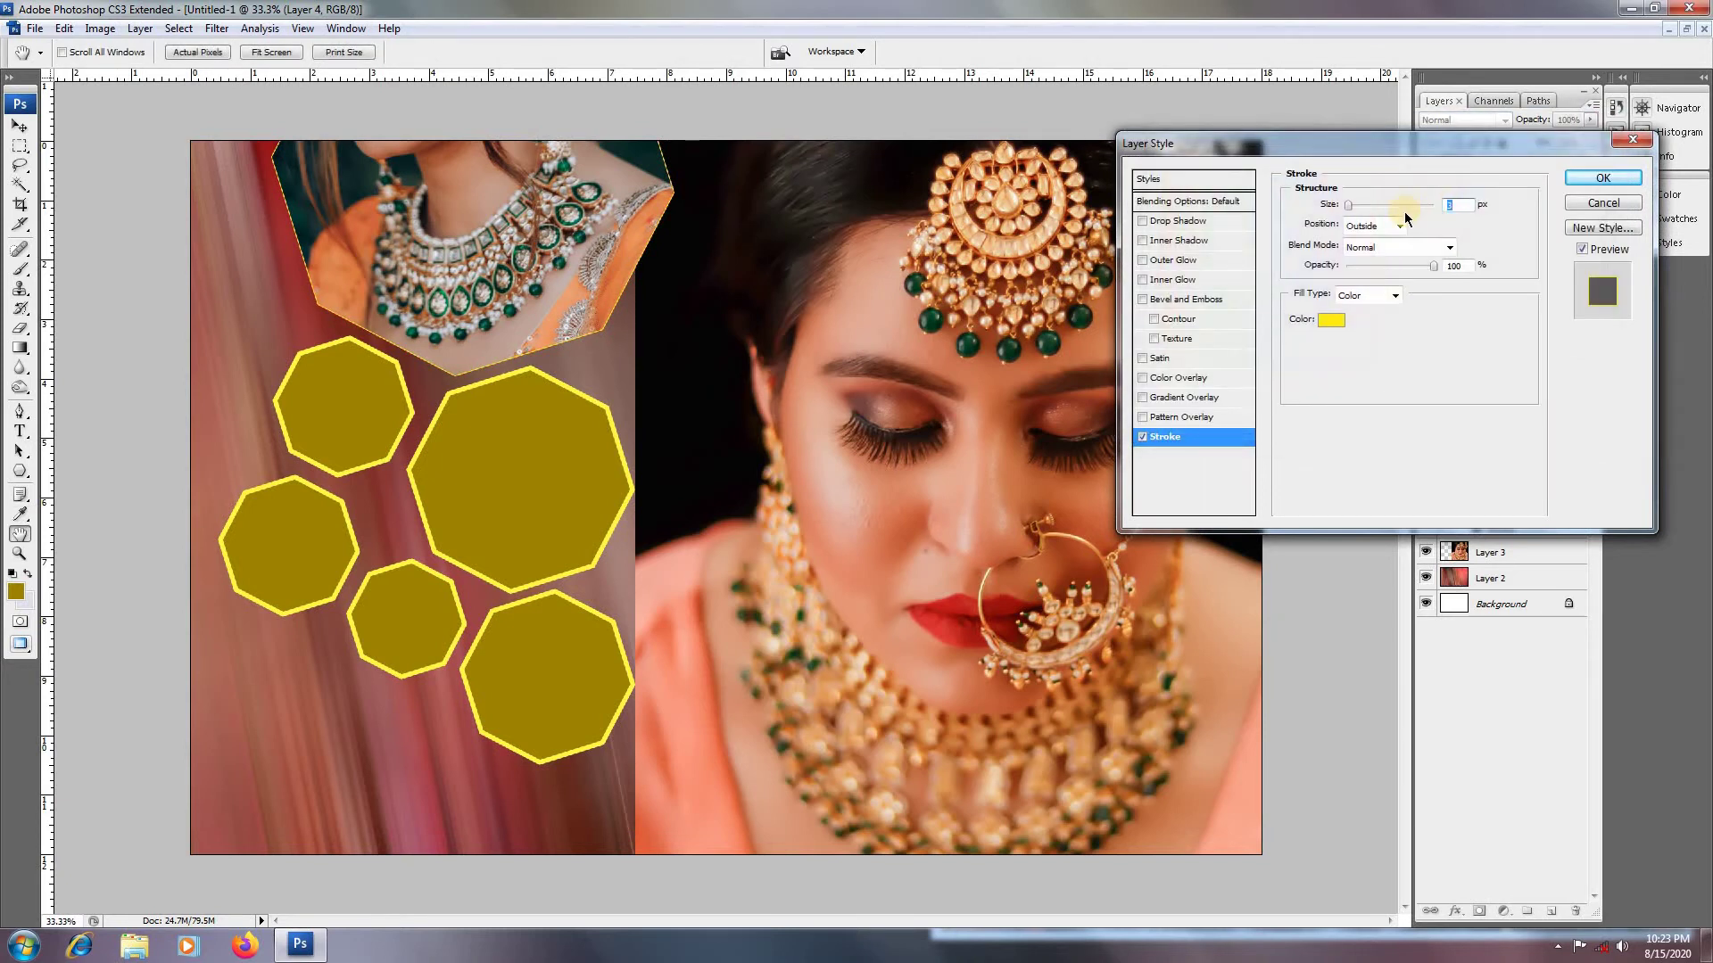
pyautogui.click(1356, 206)
pyautogui.click(1368, 224)
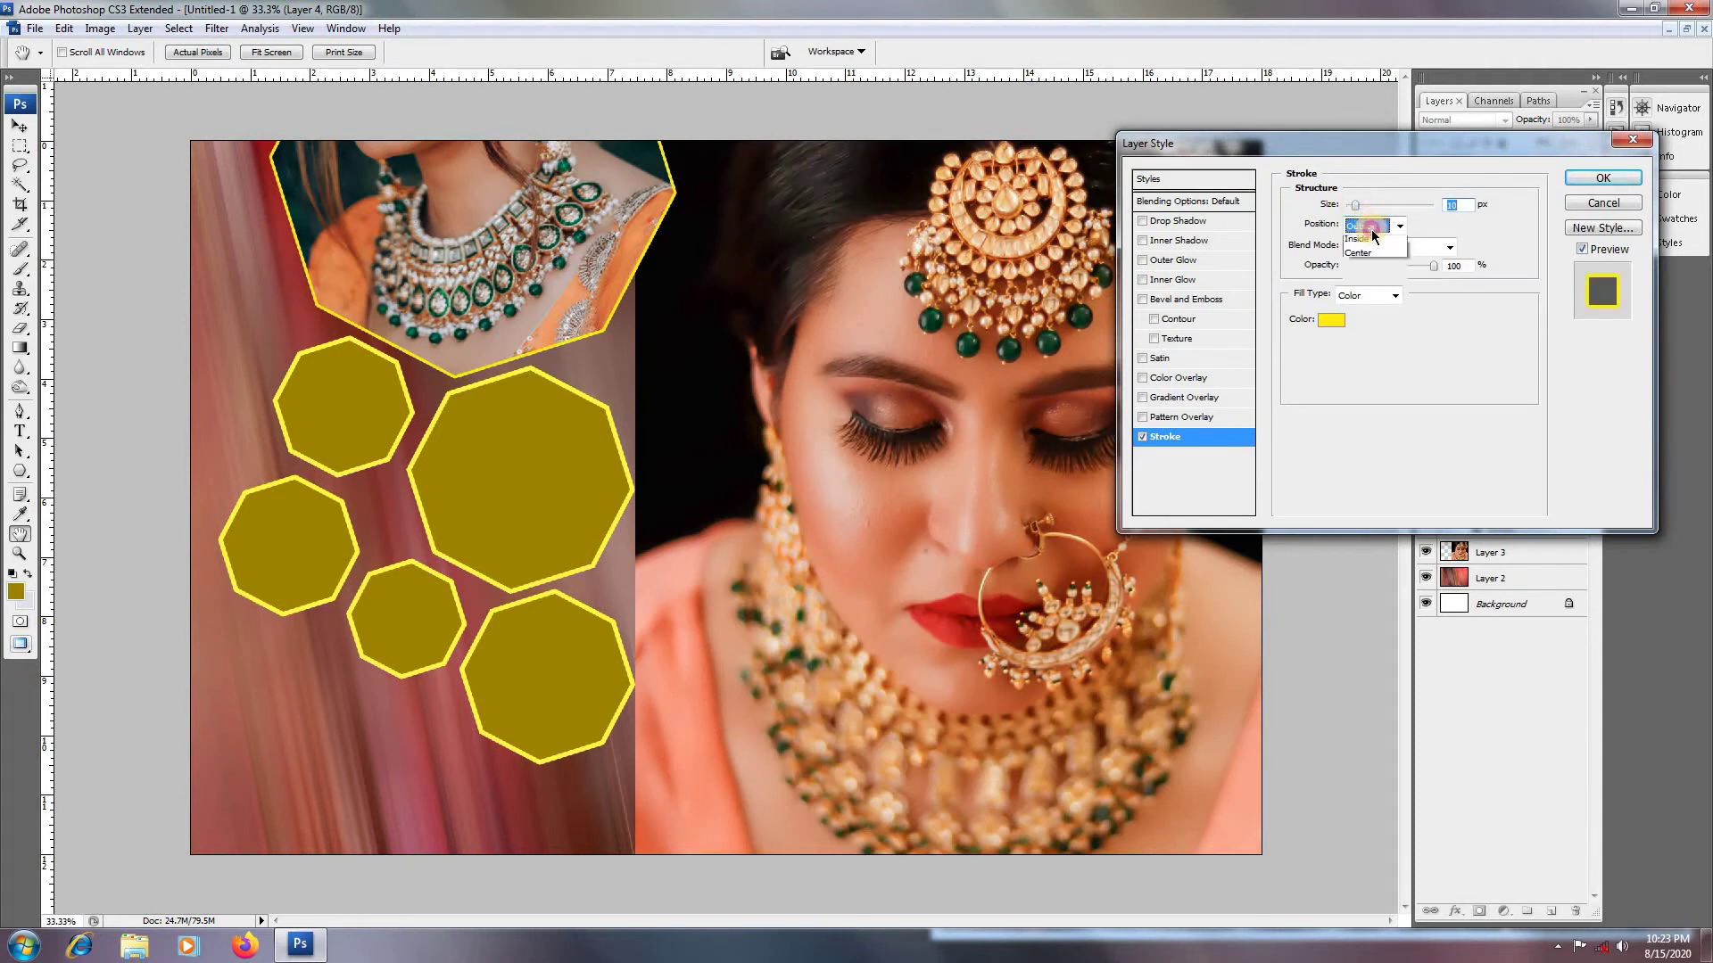
pyautogui.click(1373, 256)
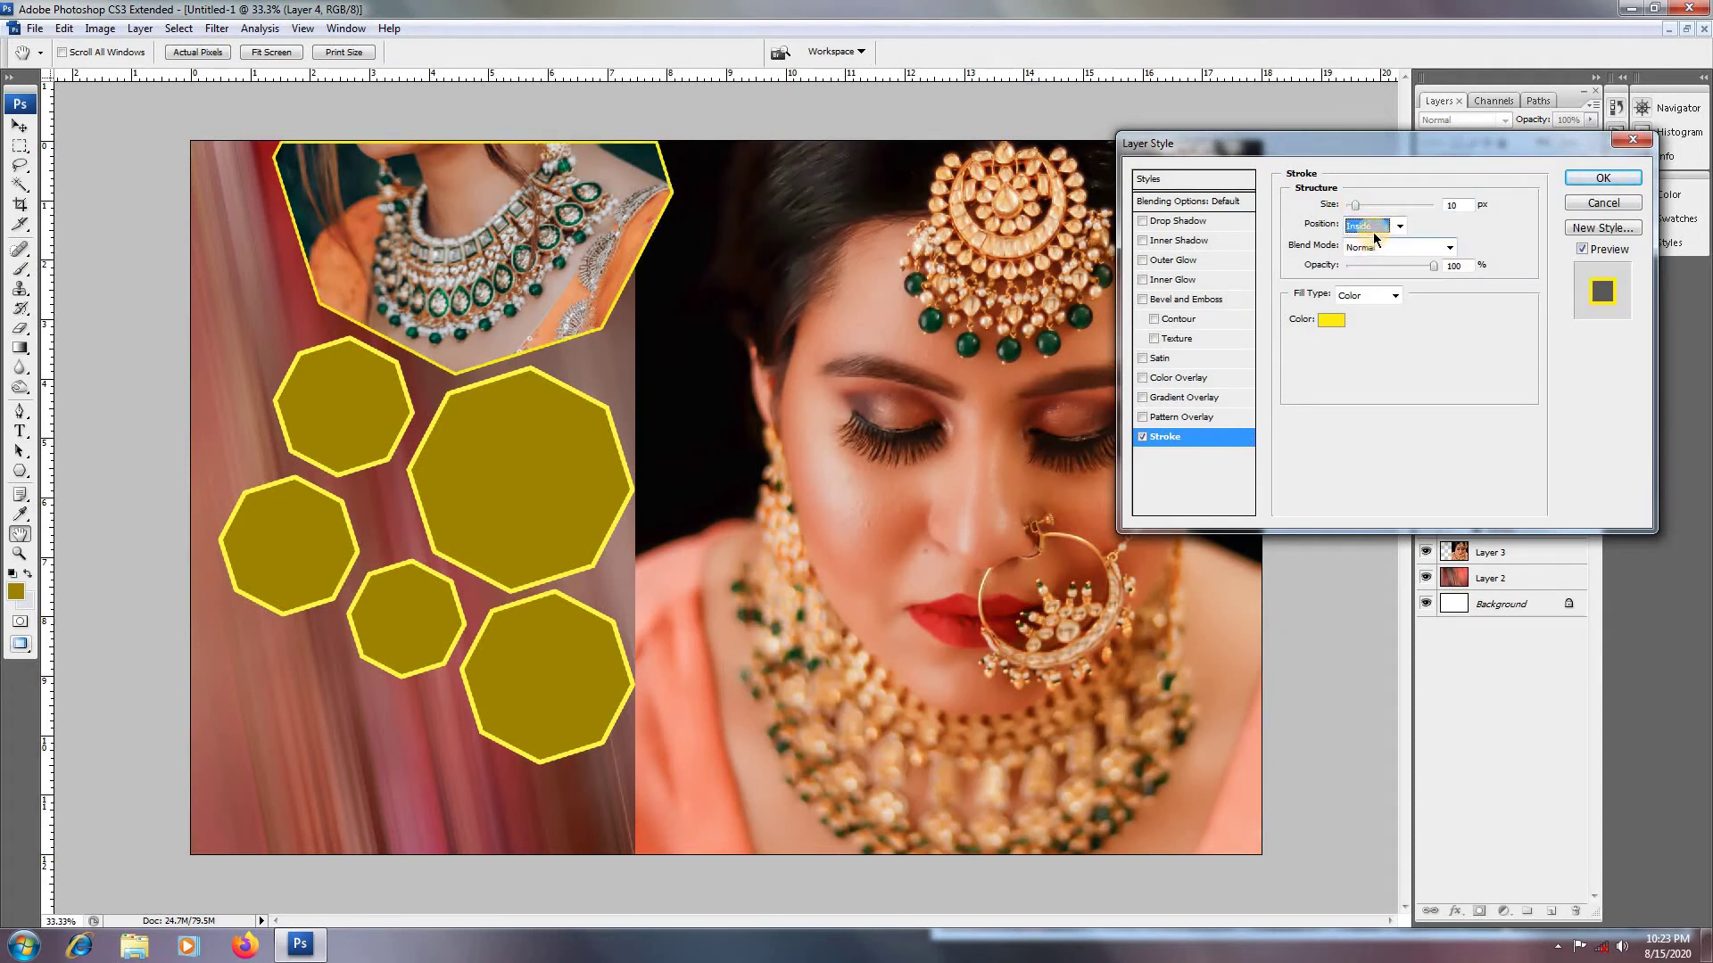
pyautogui.click(1373, 238)
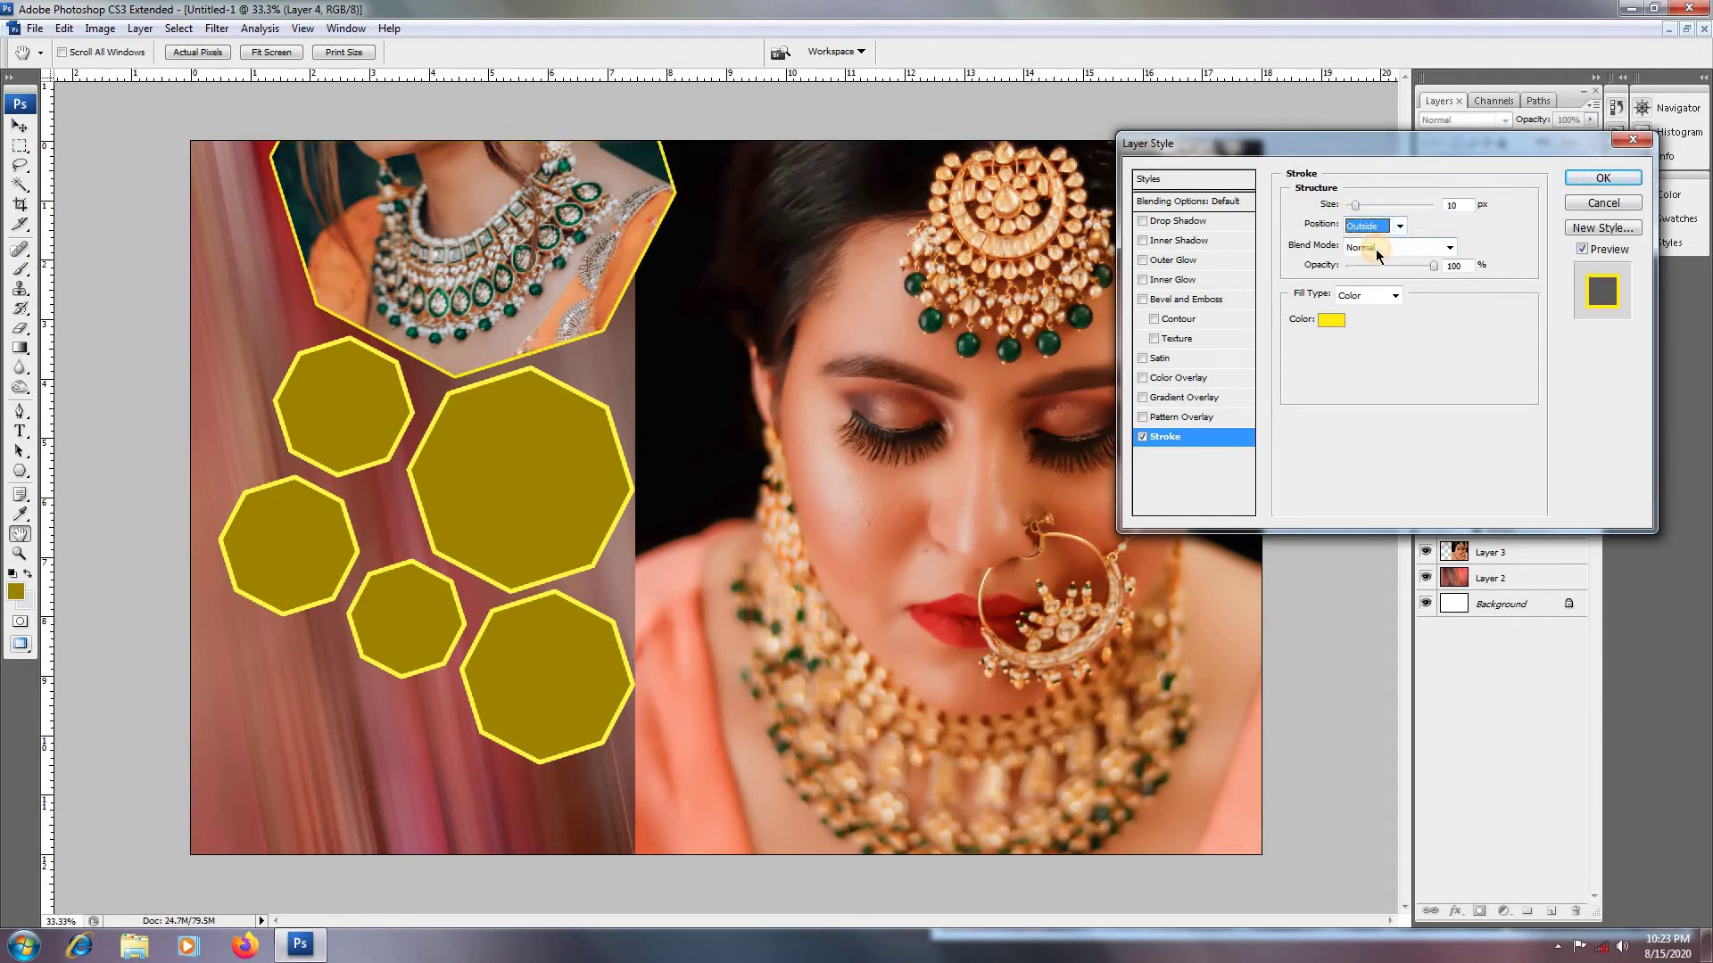
# Step: Change the necklace photo's stroke color to near-white f4fff4 and apply the layer style
pyautogui.keyDown('ctrl'); pyautogui.click(750, 367); pyautogui.keyUp('ctrl')
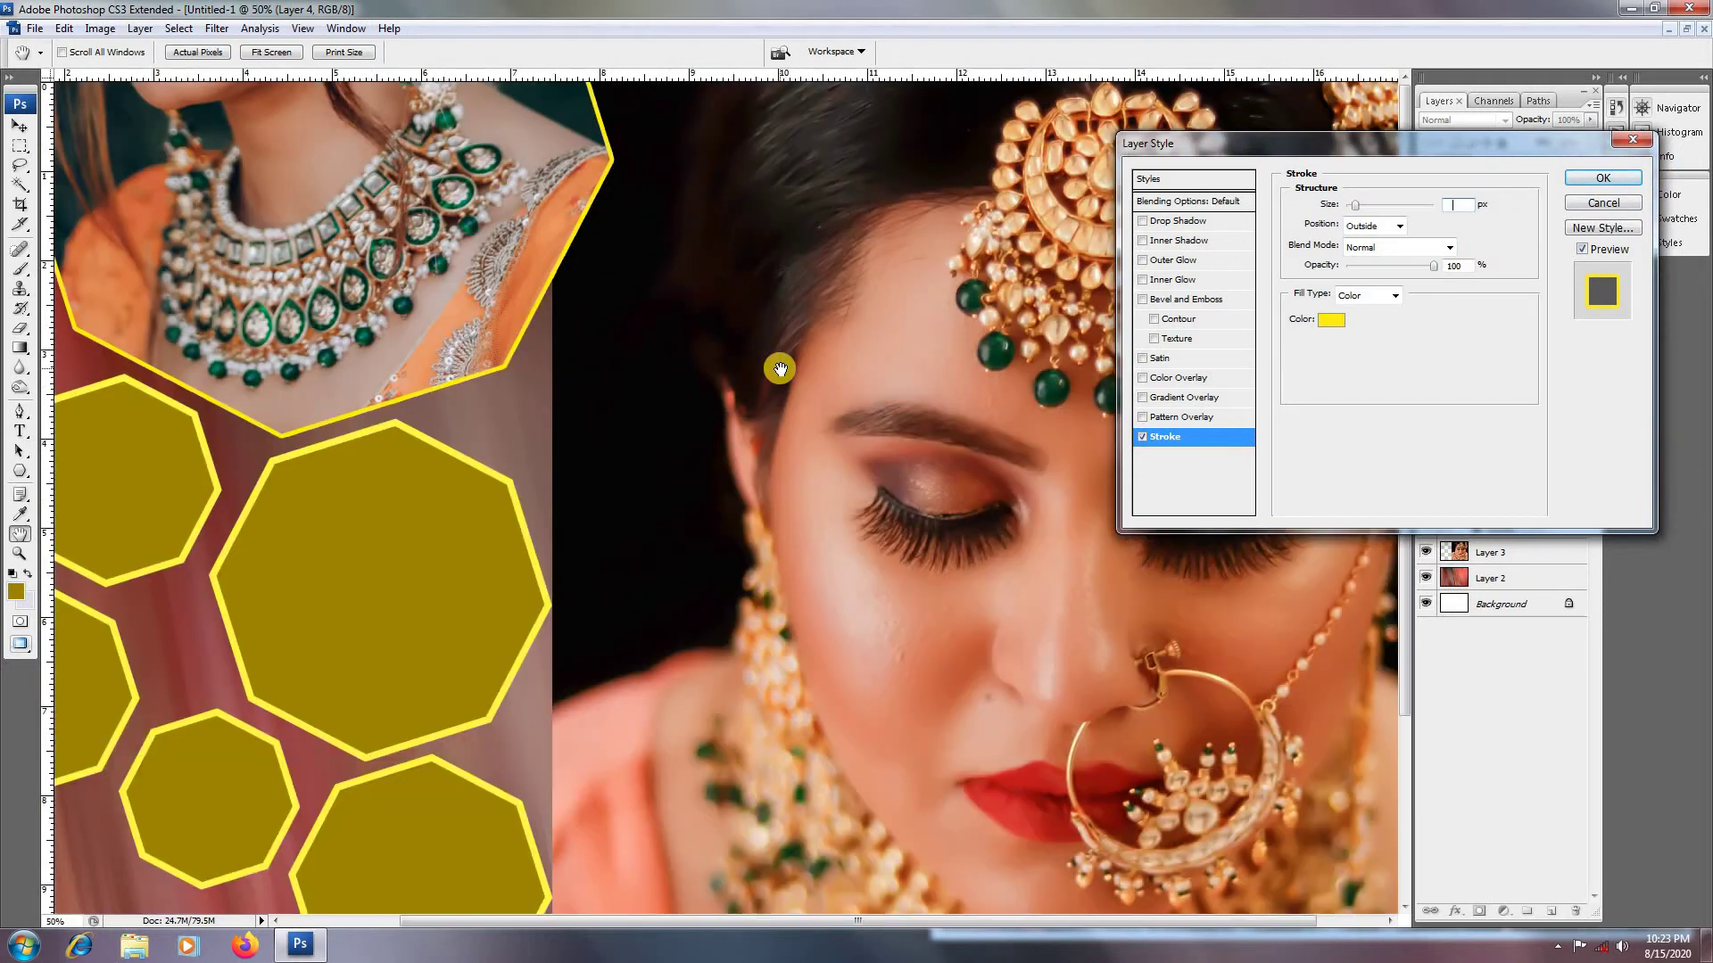
pyautogui.click(1331, 320)
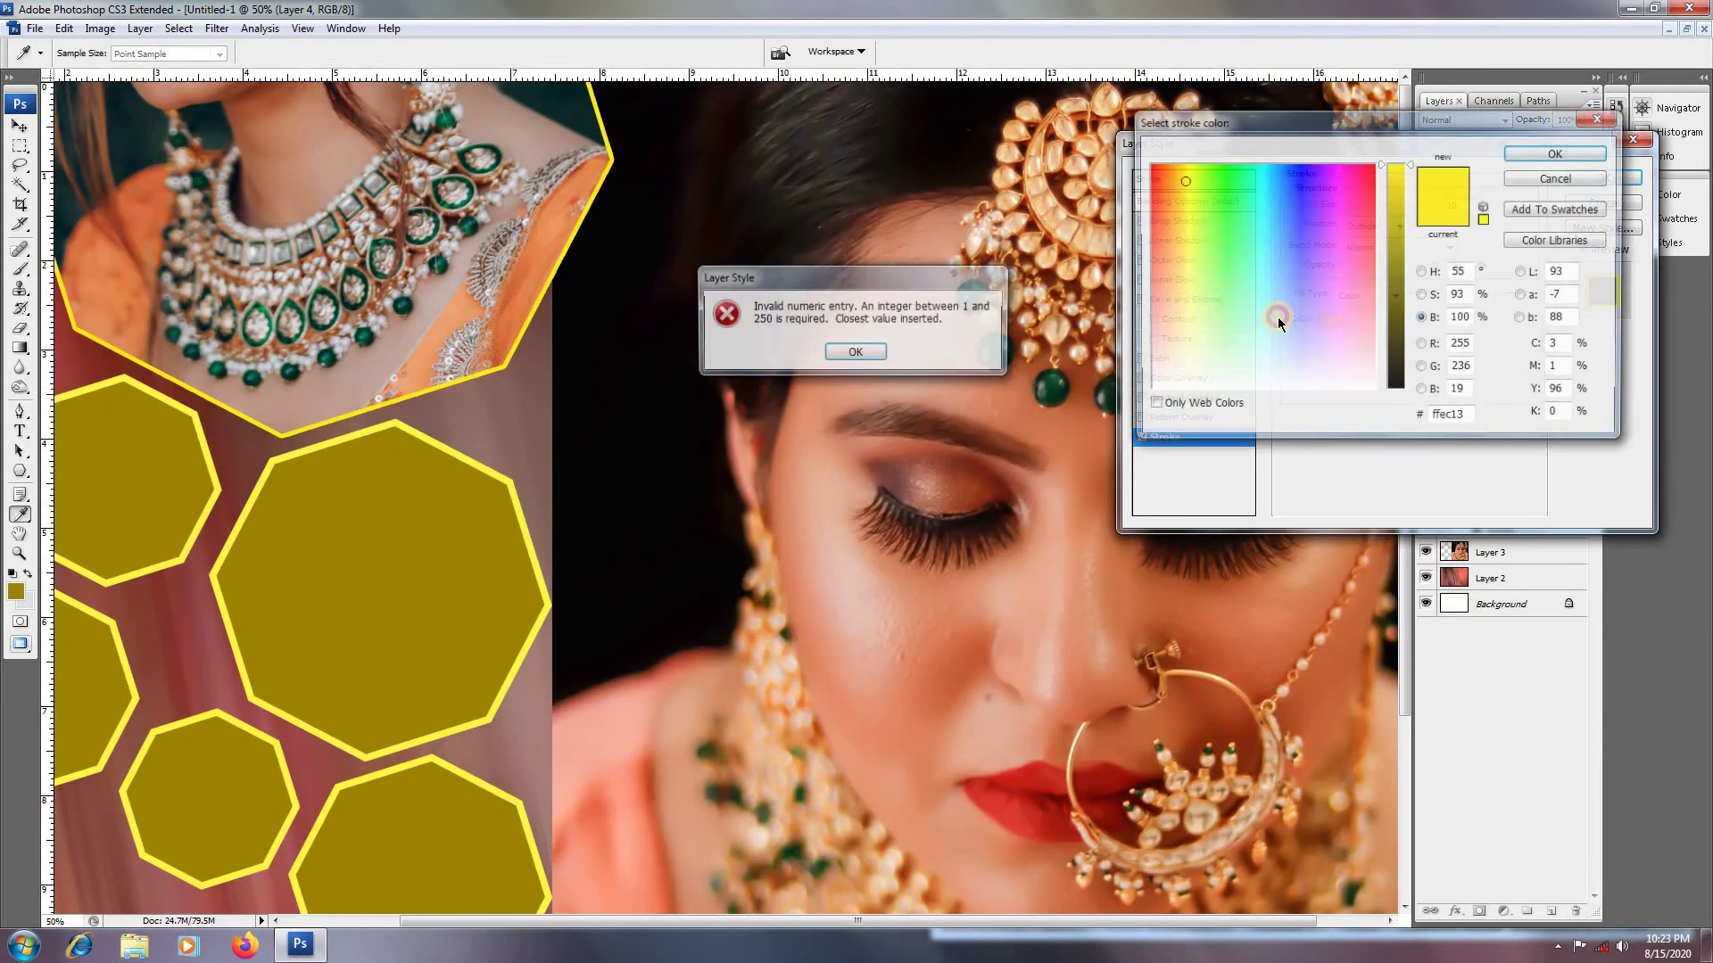
pyautogui.click(853, 353)
pyautogui.click(1224, 381)
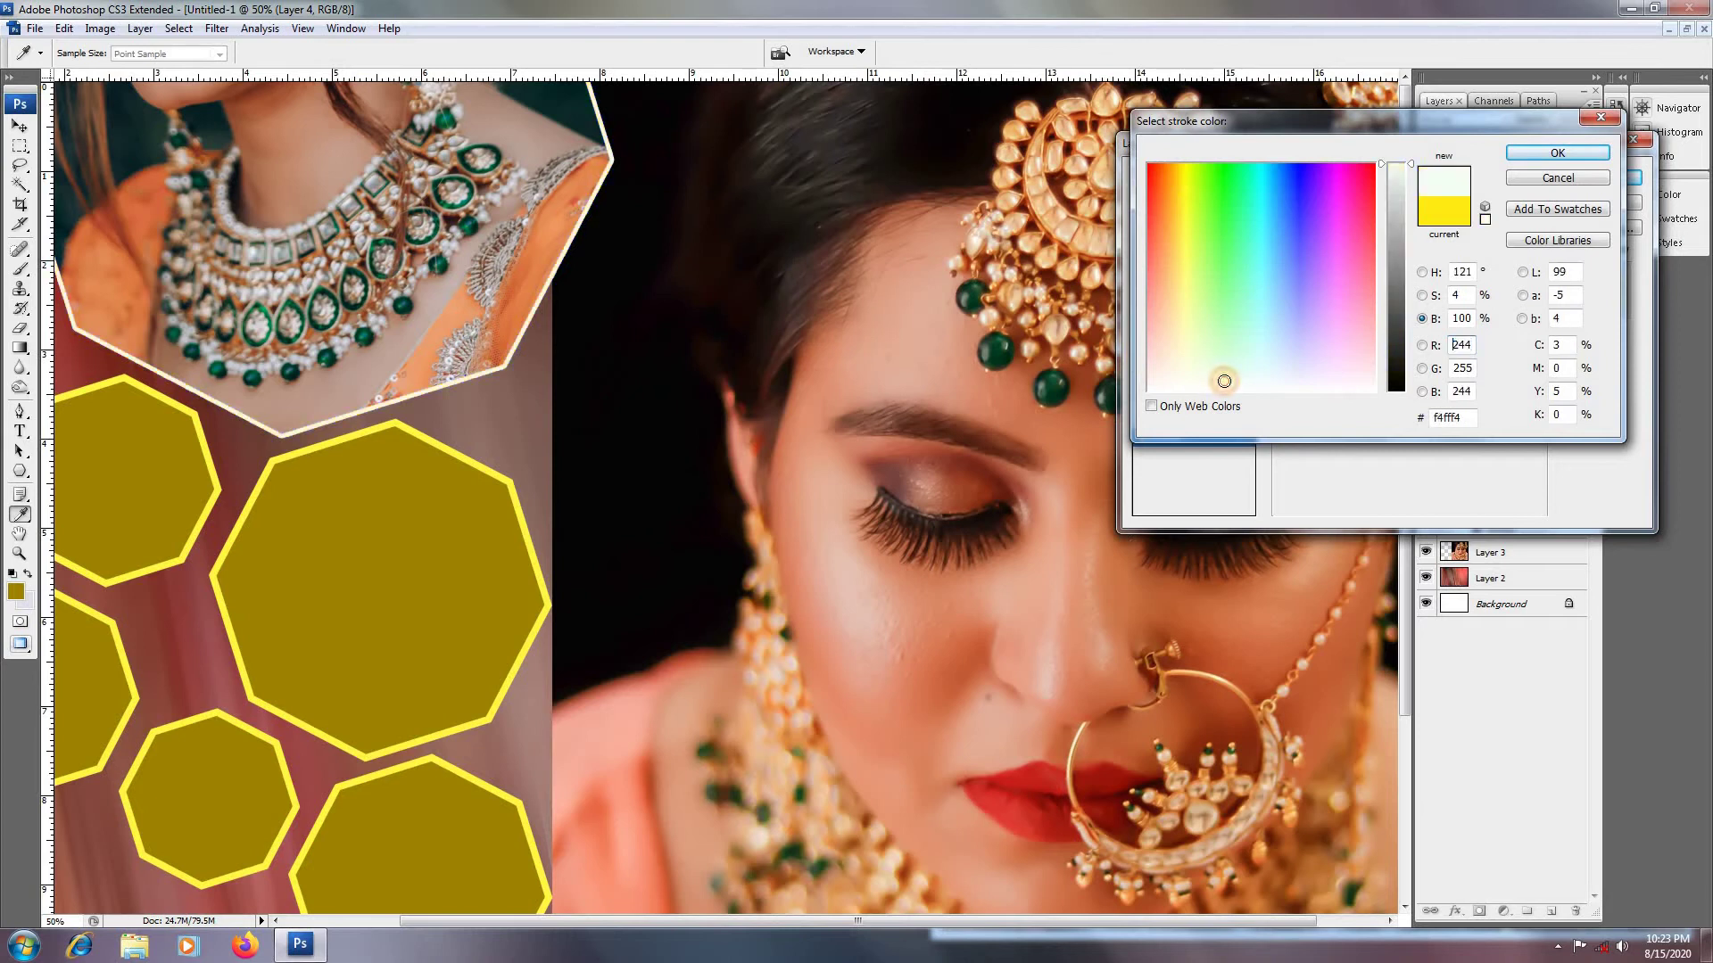
pyautogui.click(1569, 157)
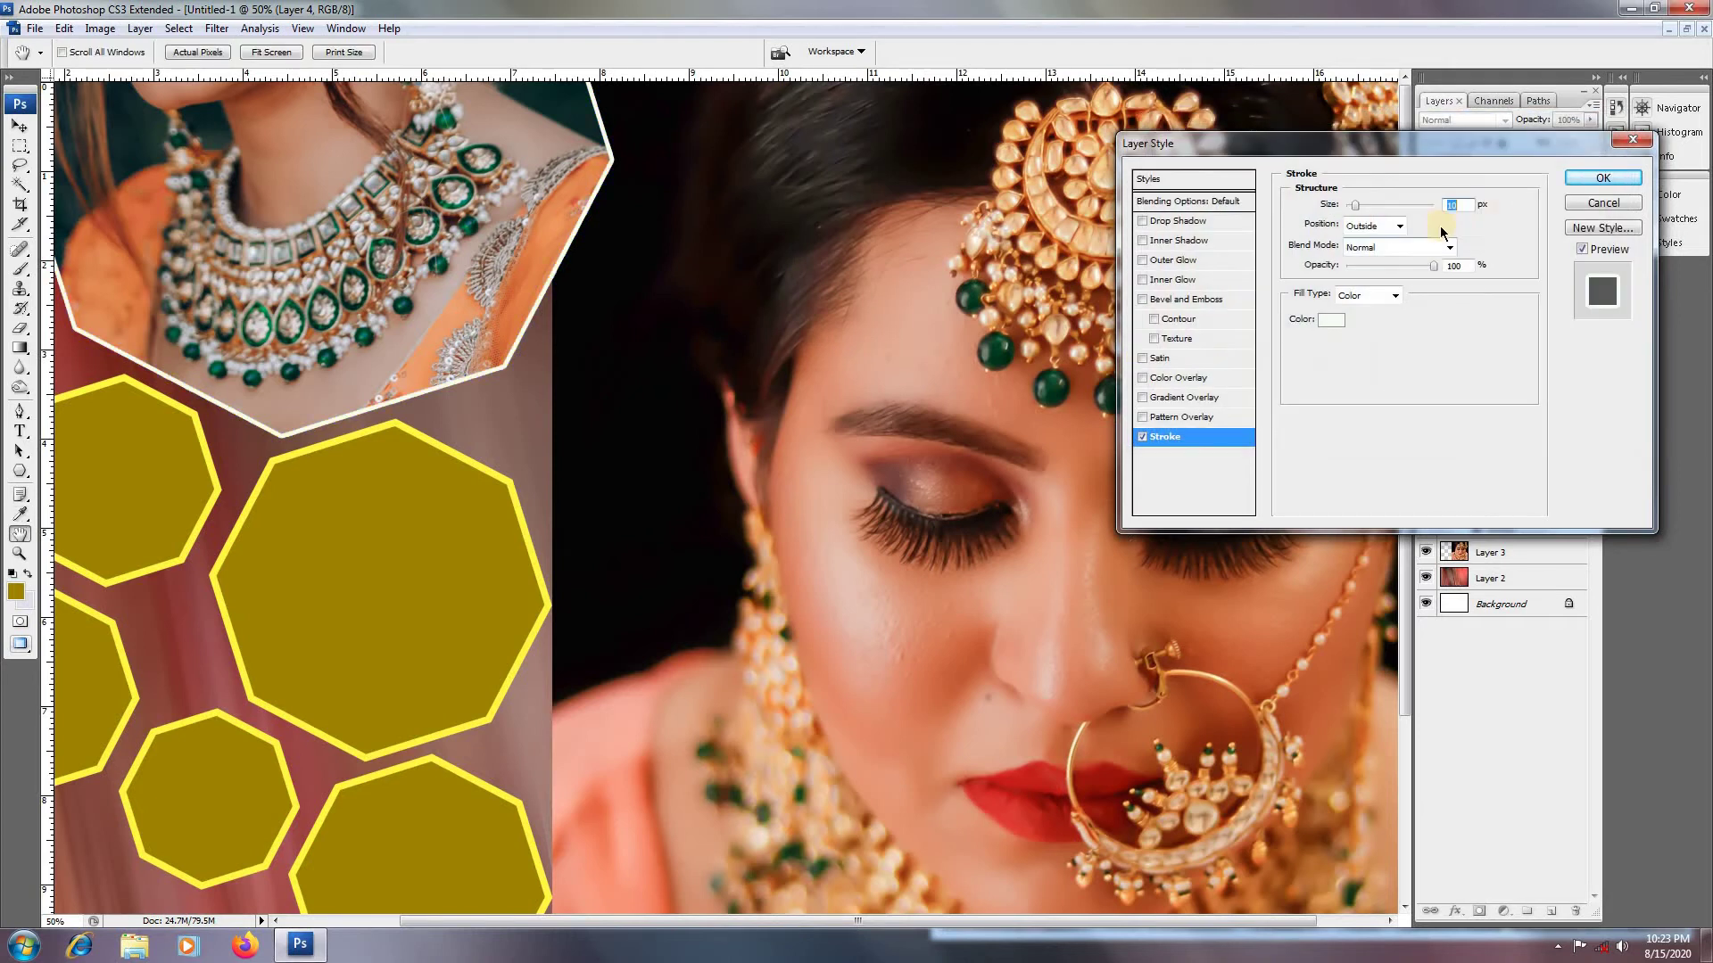
pyautogui.click(1586, 177)
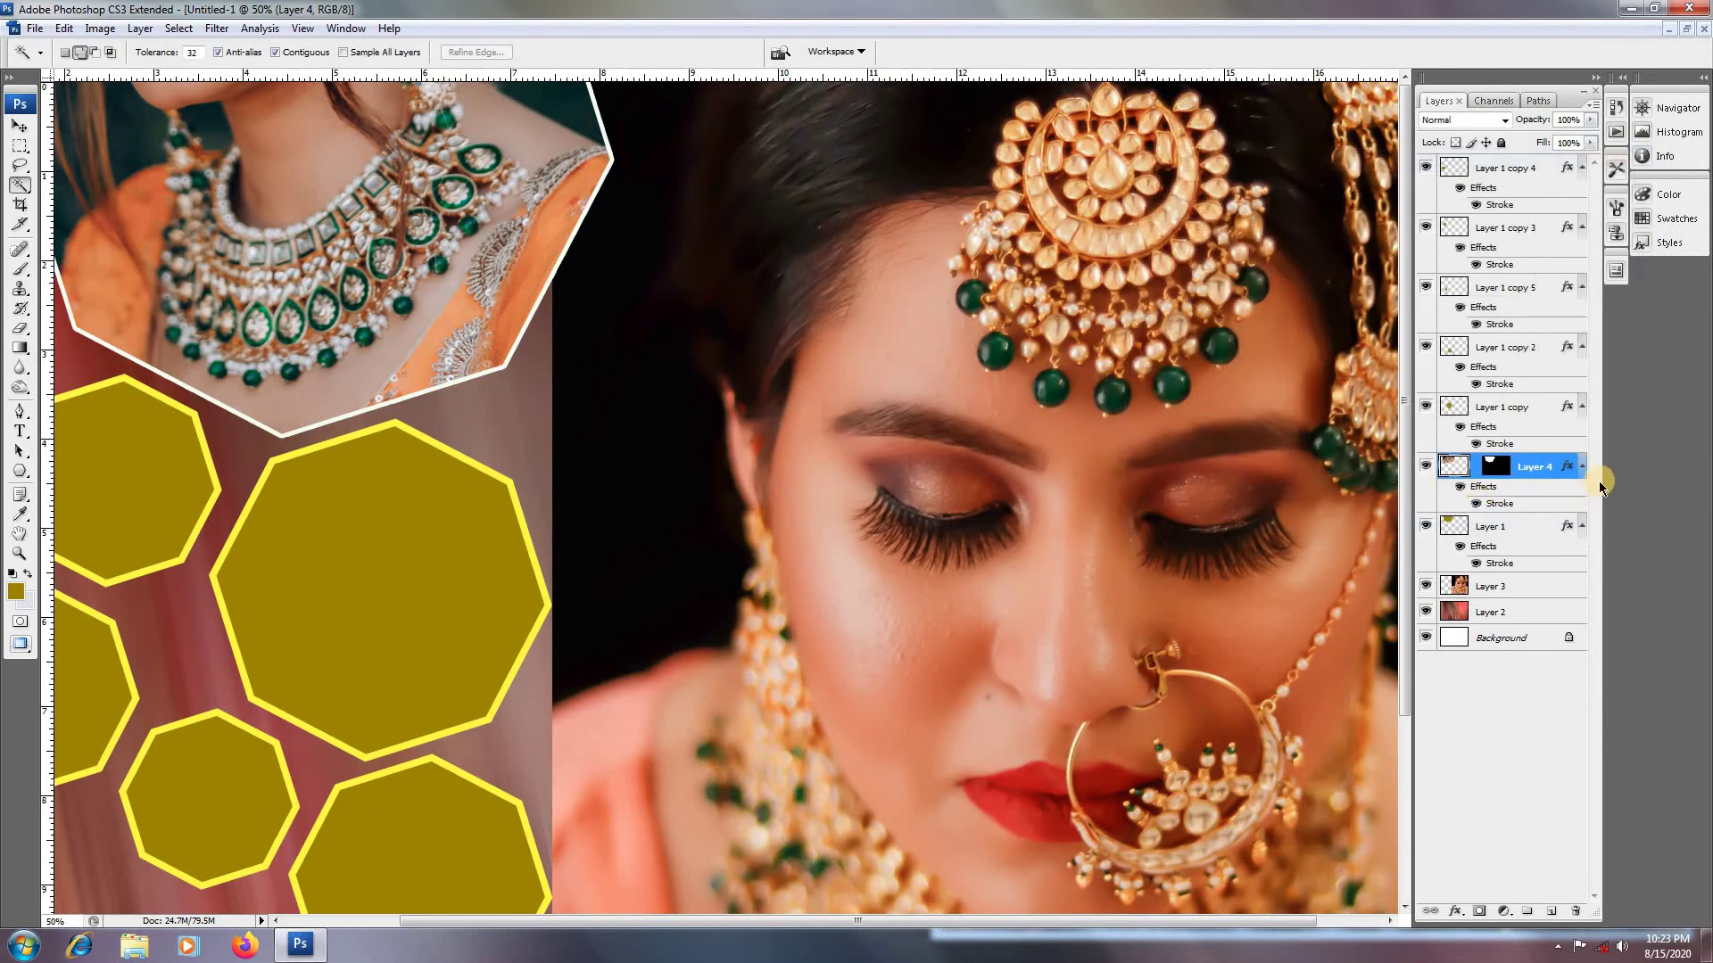
# Step: Load the outline of the medium polygon, Layer 1 copy, as a selection and paste the copied portrait into it
pyautogui.hotkey('ctrl', '-')
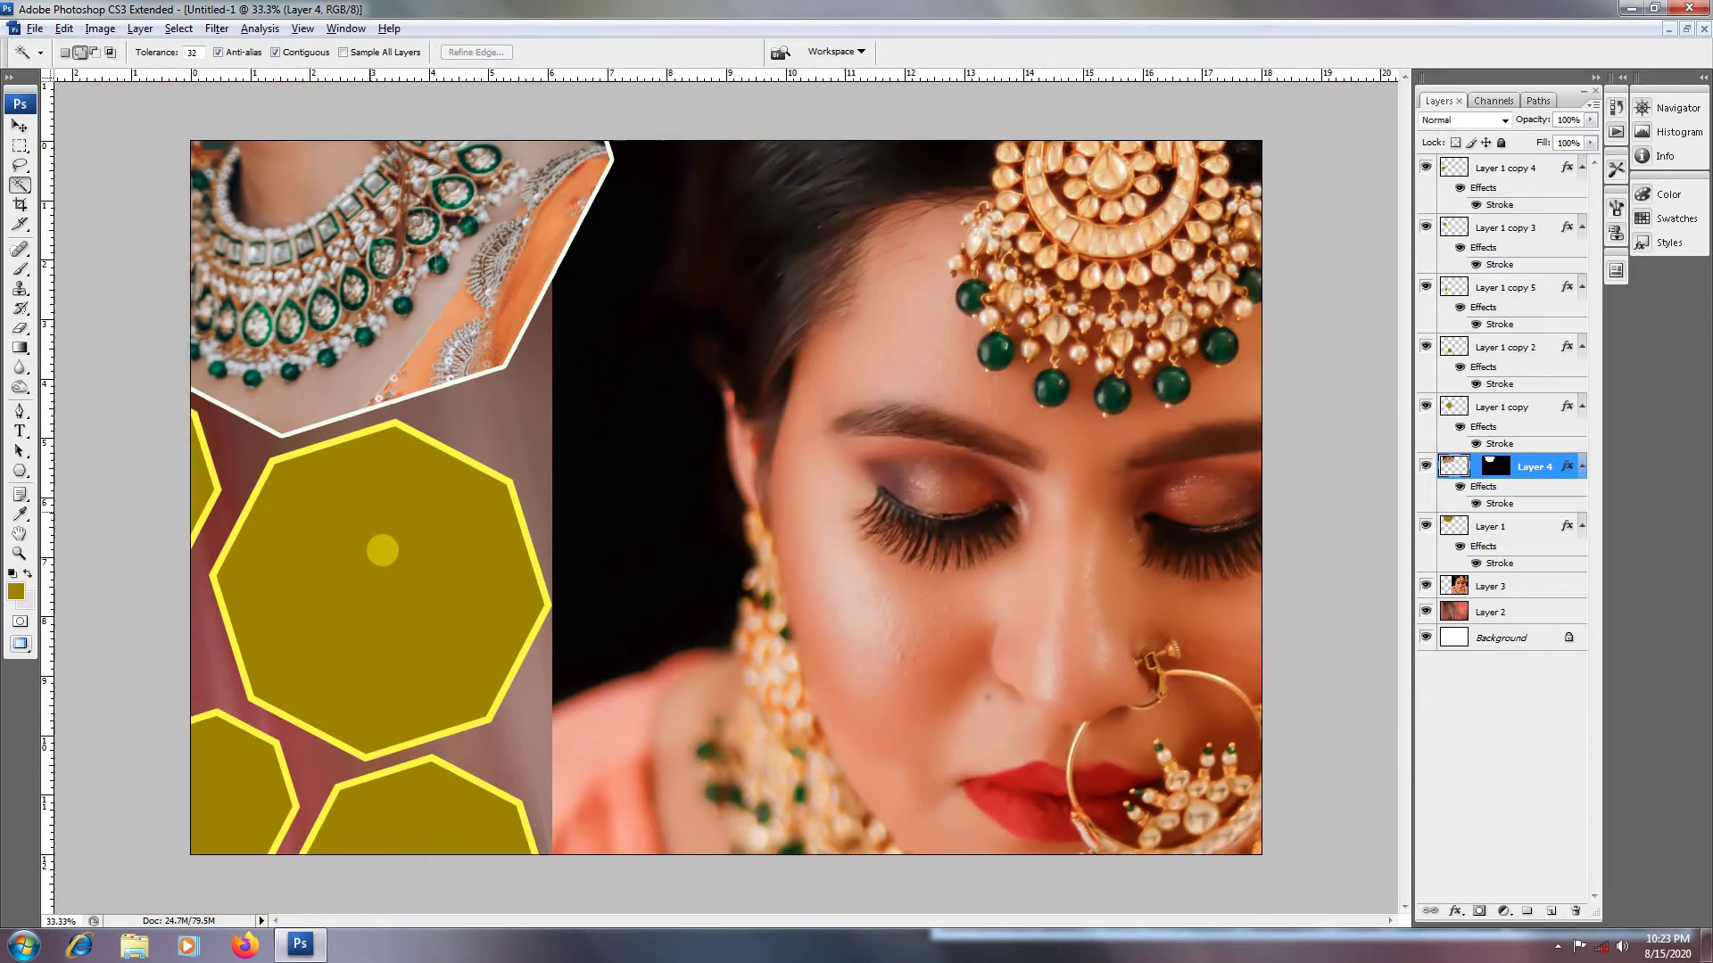
pyautogui.press('v')
pyautogui.rightClick(489, 532)
pyautogui.click(562, 536)
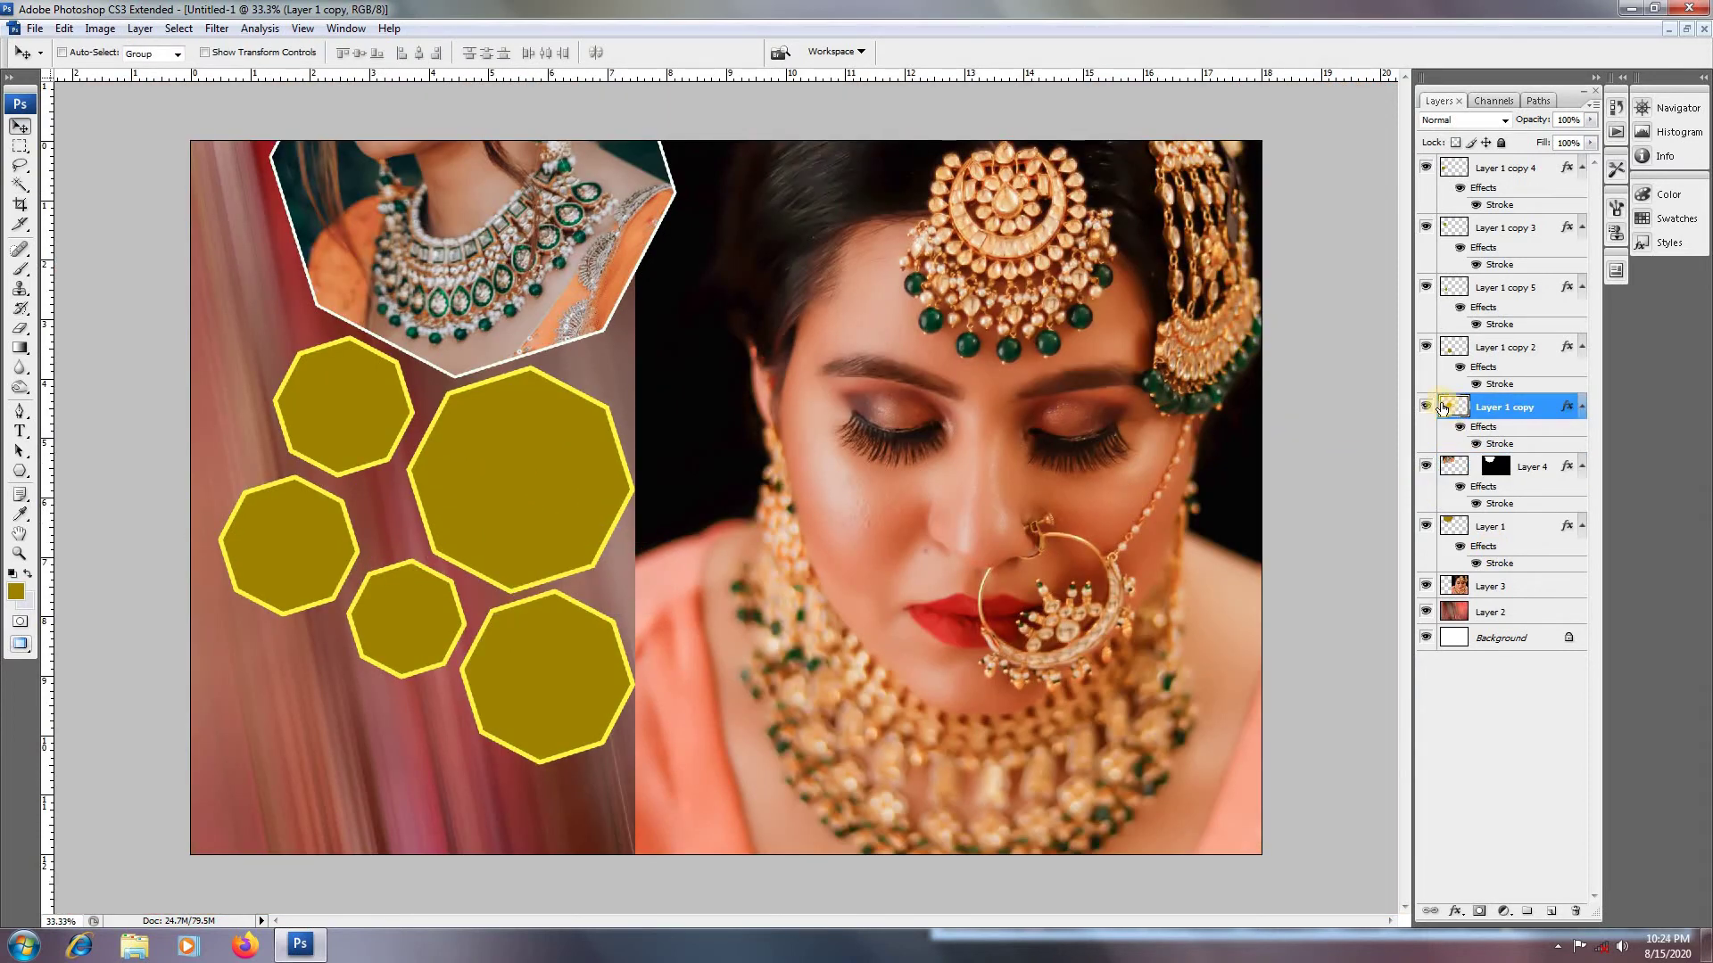
pyautogui.rightClick(594, 479)
pyautogui.click(630, 491)
pyautogui.keyDown('ctrl'); pyautogui.click(1453, 409); pyautogui.keyUp('ctrl')
# Step: Scale the pasted portrait, Layer 5, down to about 19% and move it over the medium polygon
pyautogui.hotkey('ctrl', 't')
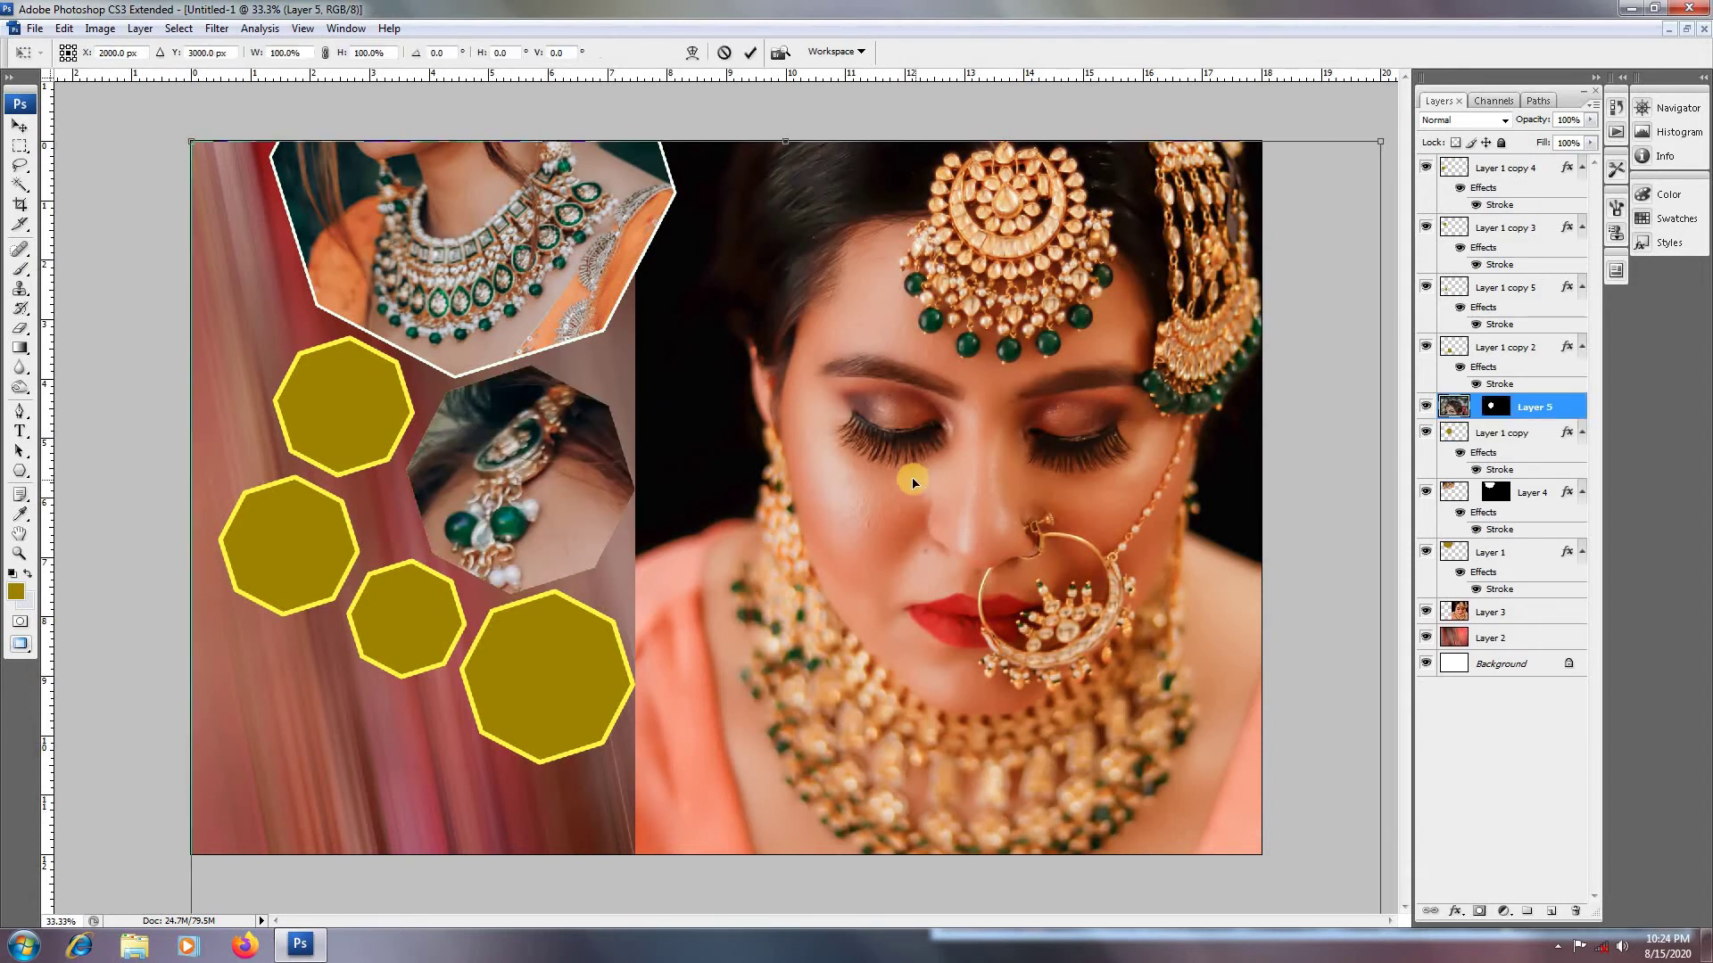
pyautogui.moveTo(1380, 137); pyautogui.dragTo(899, 598)
pyautogui.moveTo(845, 724); pyautogui.dragTo(553, 322)
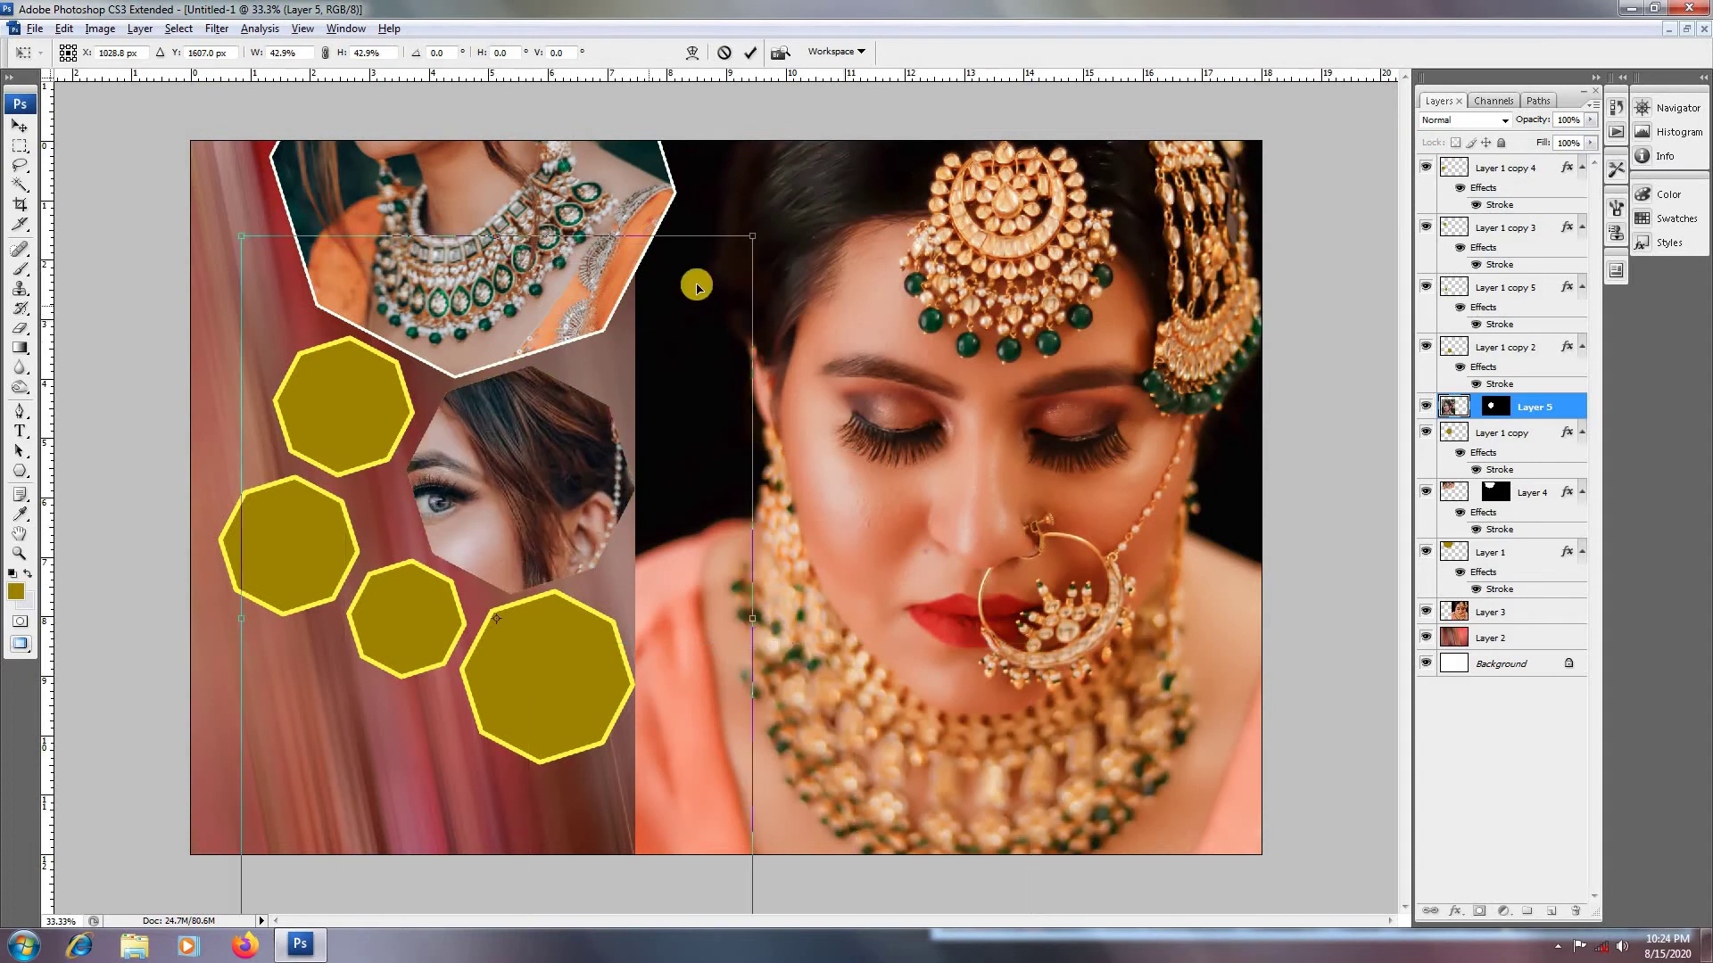
pyautogui.moveTo(752, 261); pyautogui.dragTo(613, 409)
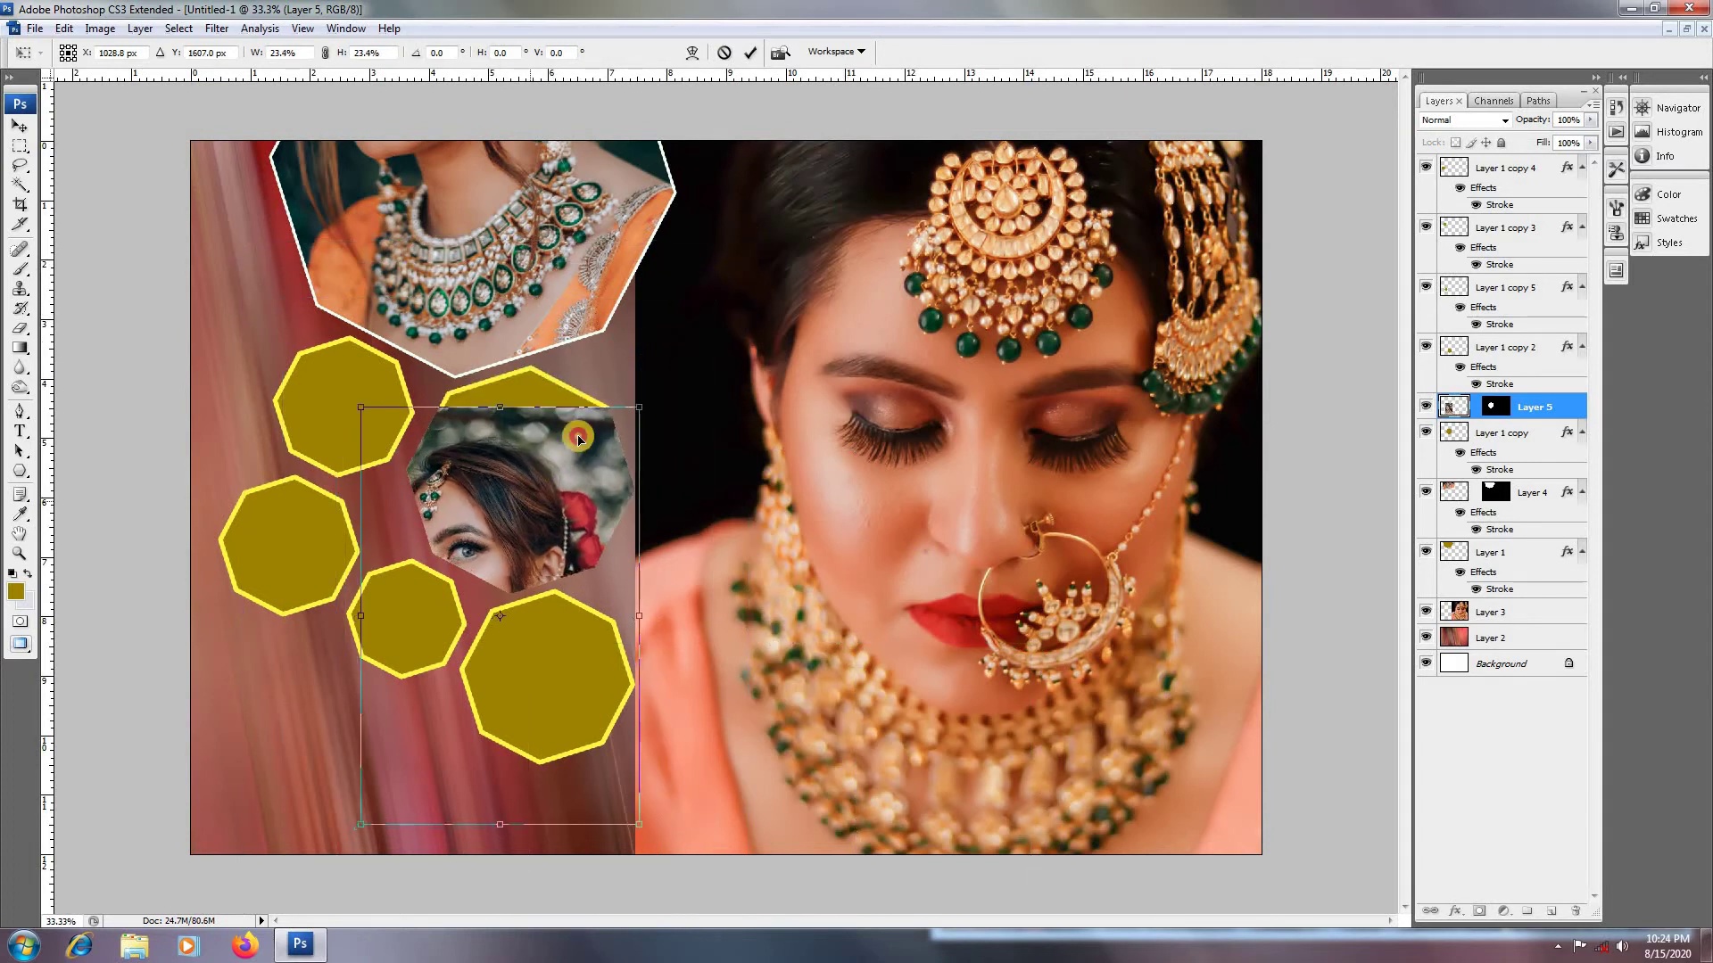
pyautogui.moveTo(528, 505); pyautogui.dragTo(577, 456)
pyautogui.moveTo(688, 360); pyautogui.dragTo(629, 399)
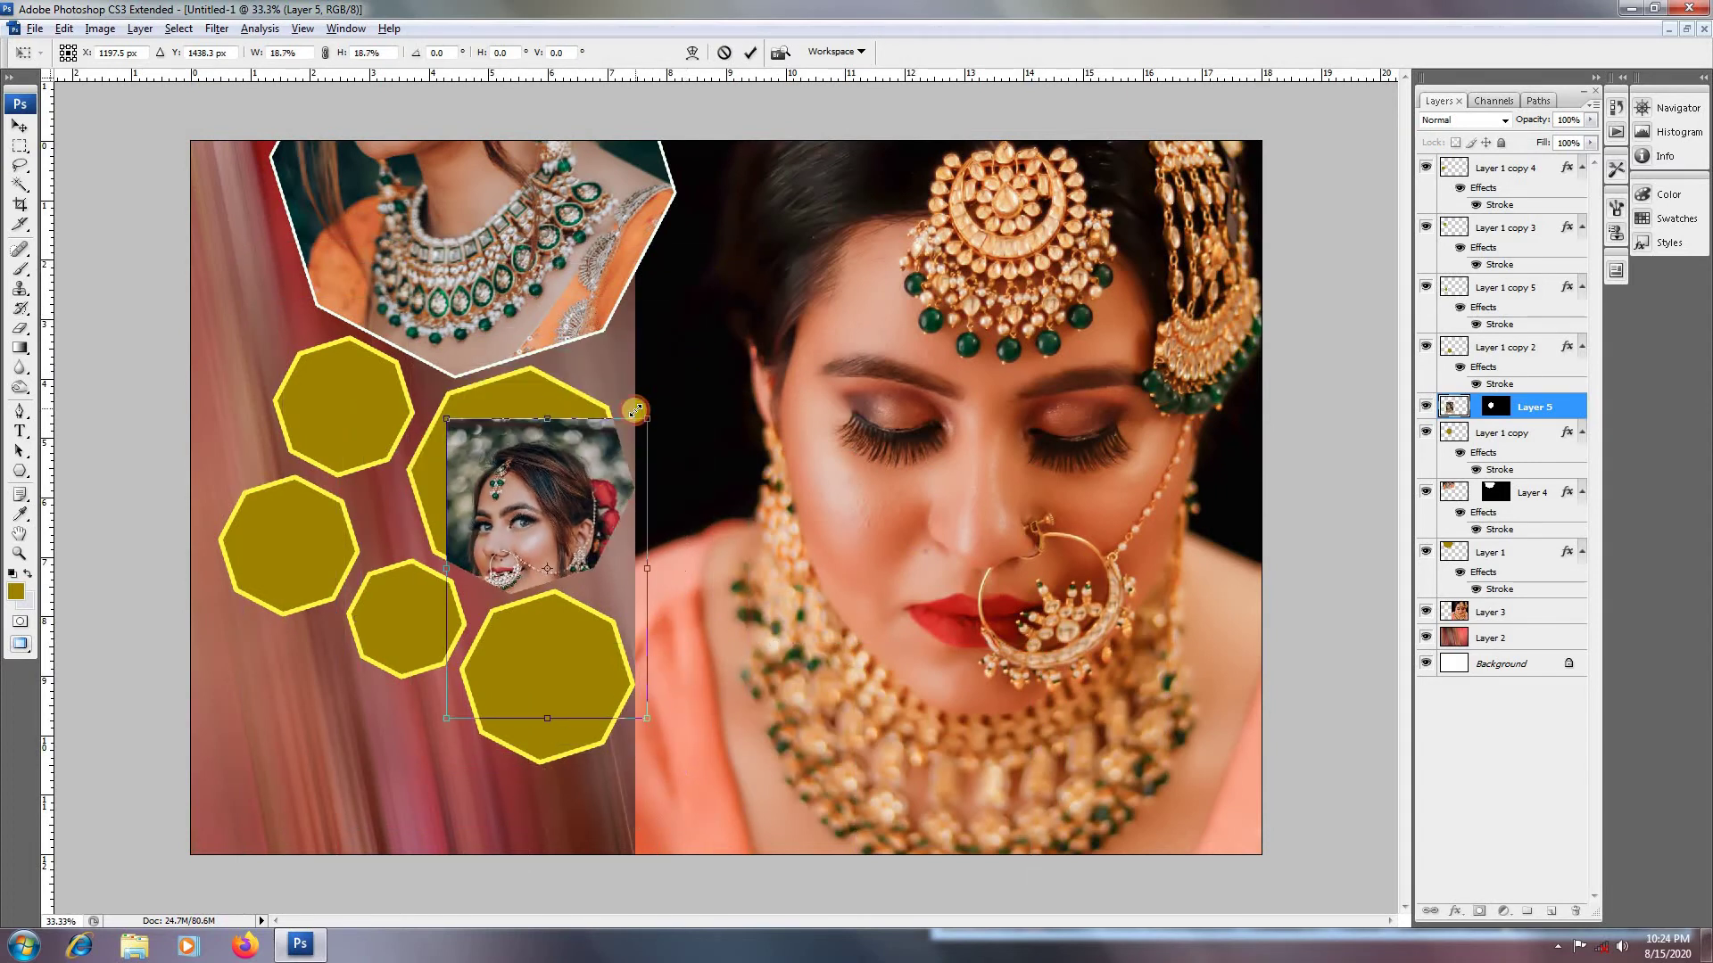
# Step: Rotate the Layer 5 portrait about -11.4°, fit it at about 18.9% so the face fills the medium polygon, and apply the transform
pyautogui.moveTo(586, 466); pyautogui.dragTo(576, 423)
pyautogui.moveTo(661, 373); pyautogui.dragTo(648, 308)
pyautogui.moveTo(542, 429); pyautogui.dragTo(527, 425)
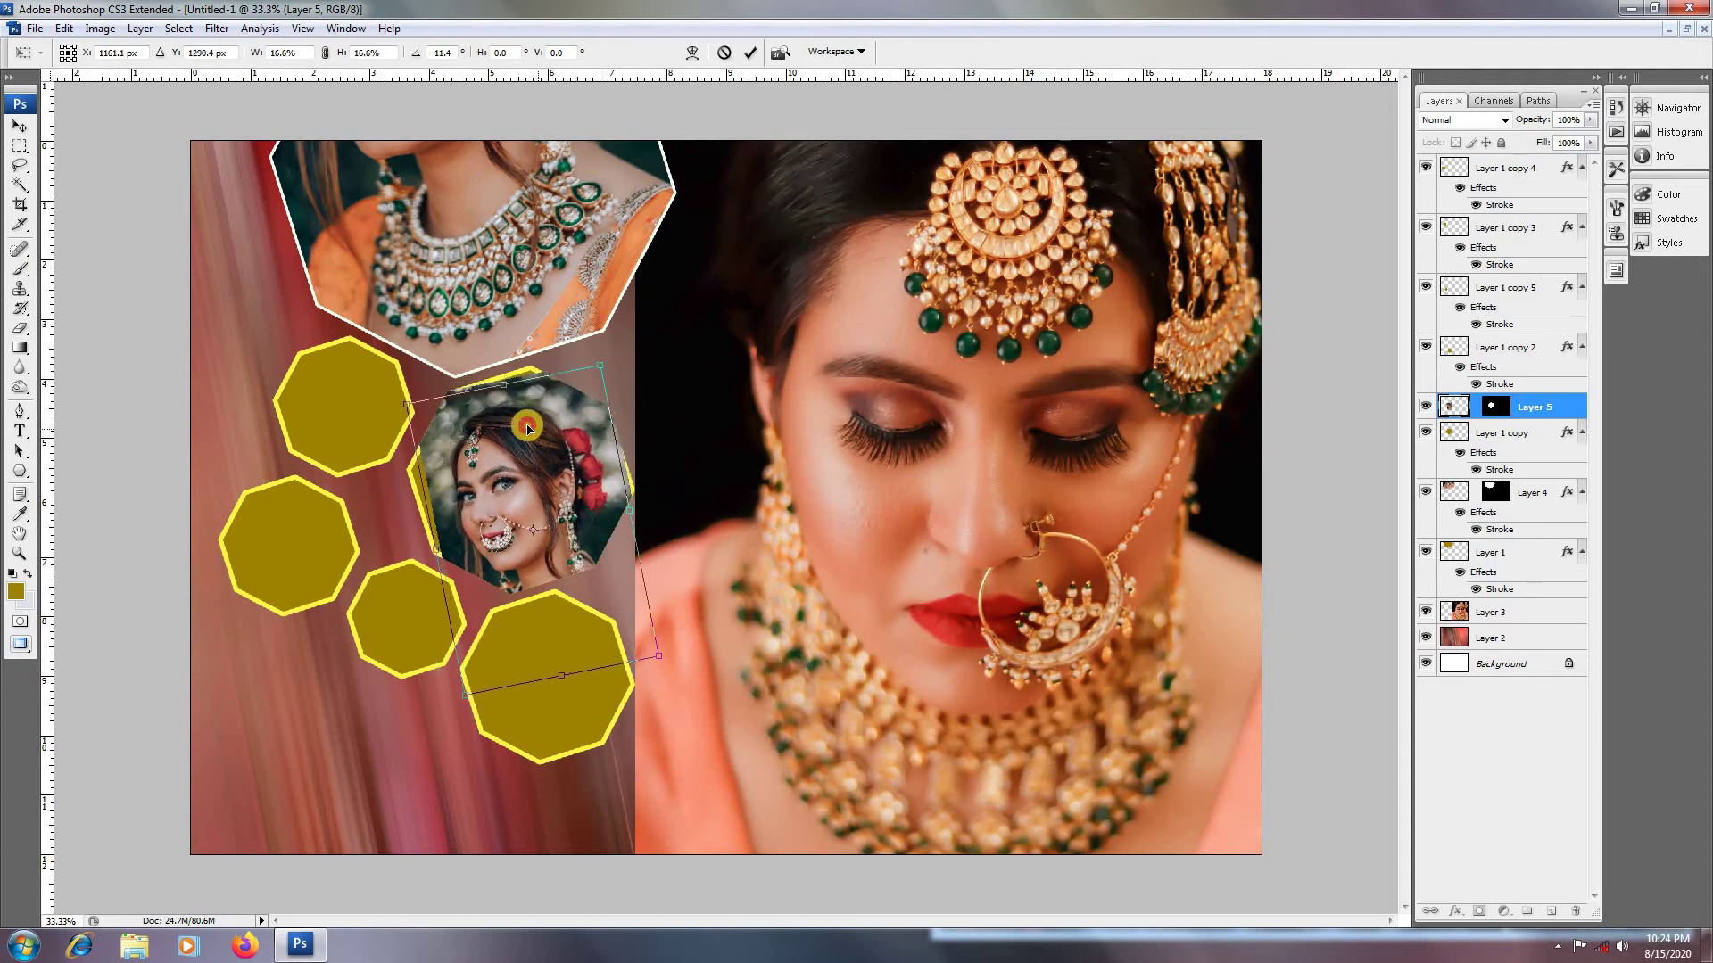
pyautogui.moveTo(592, 351); pyautogui.dragTo(609, 318)
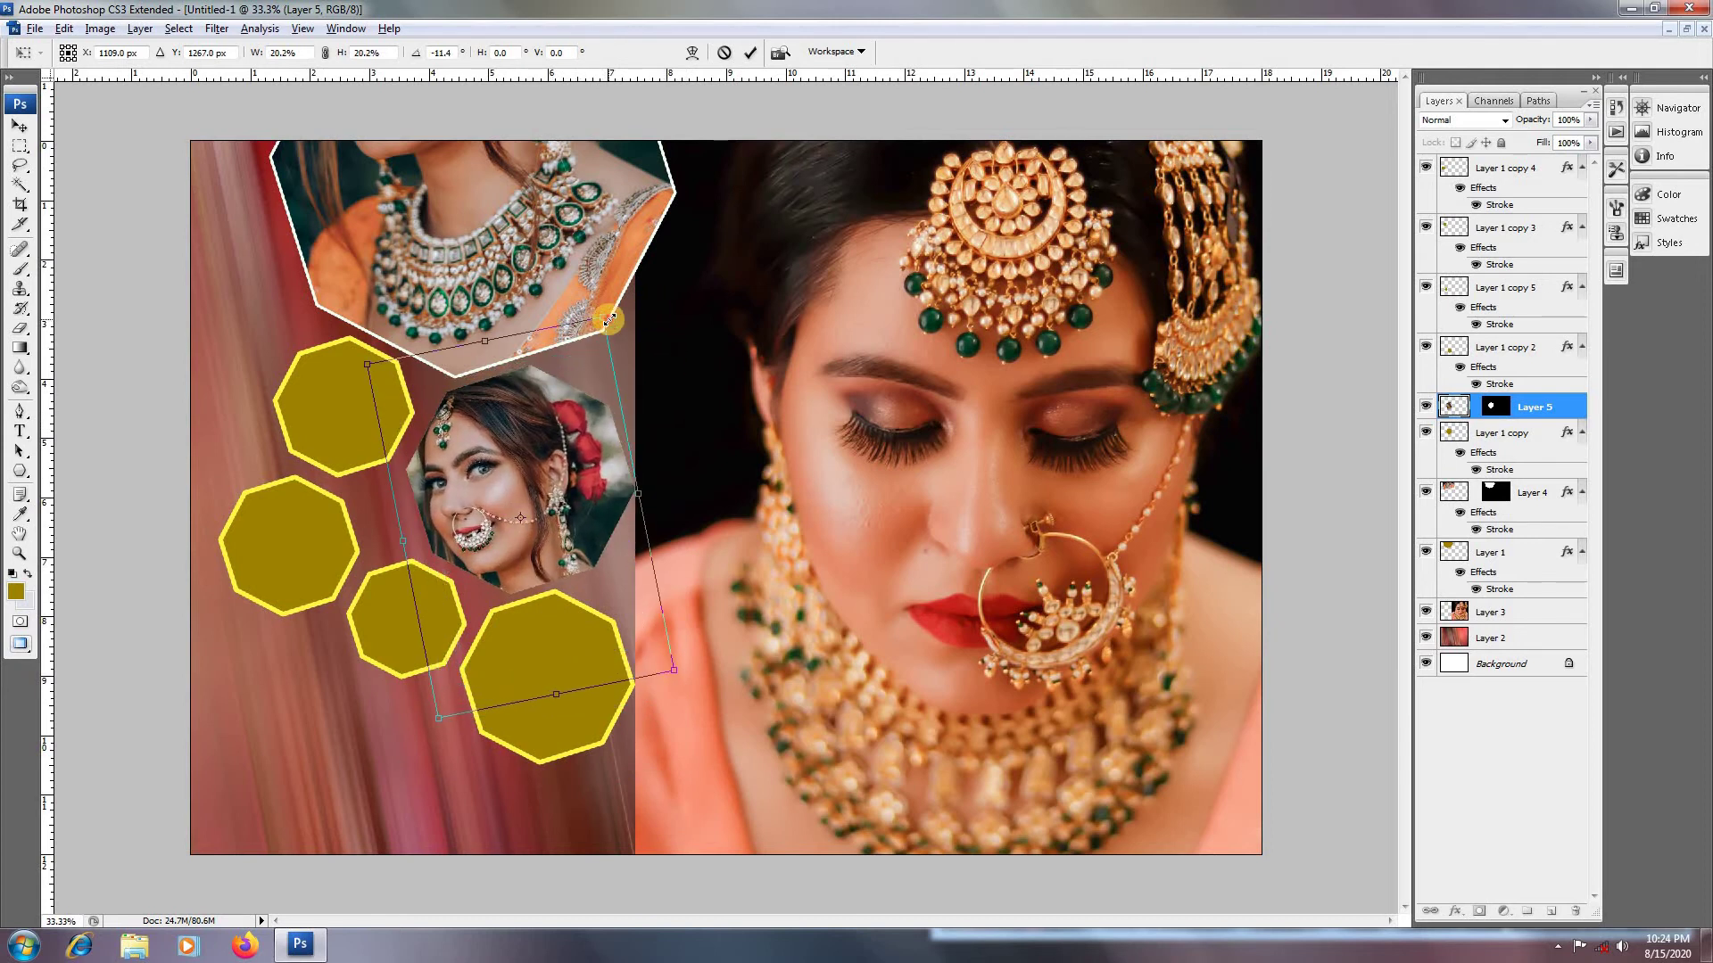
pyautogui.moveTo(576, 429); pyautogui.dragTo(594, 445)
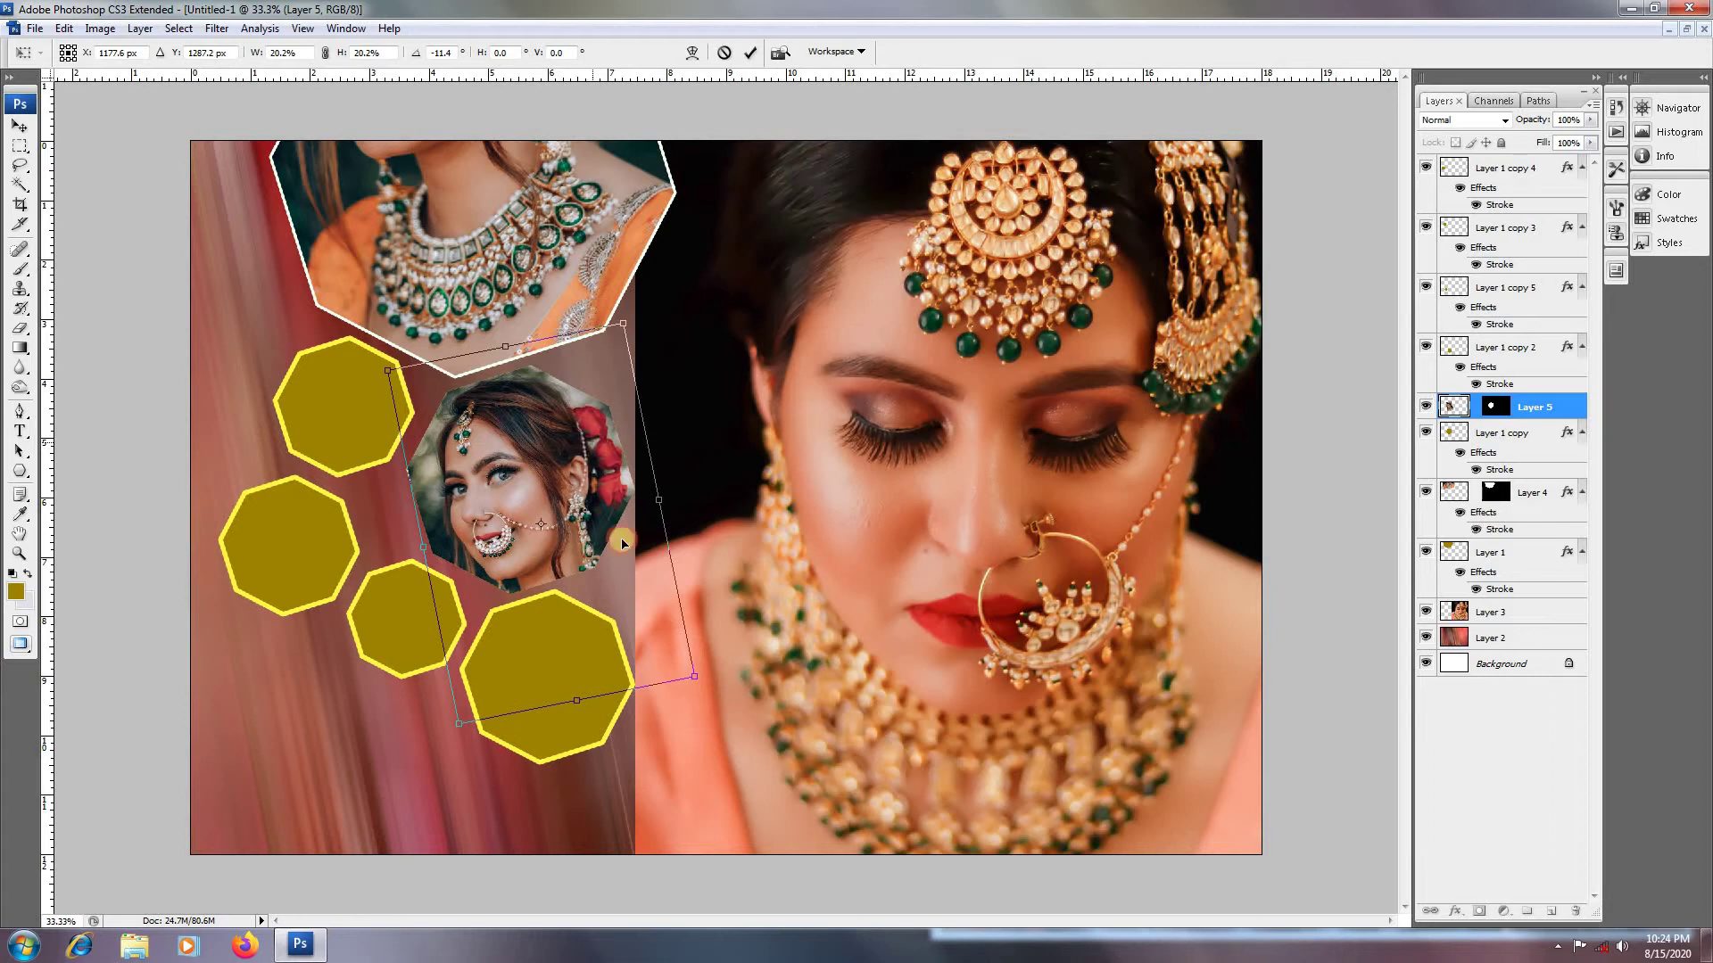
pyautogui.moveTo(697, 680); pyautogui.dragTo(683, 646)
pyautogui.moveTo(459, 700); pyautogui.dragTo(448, 698)
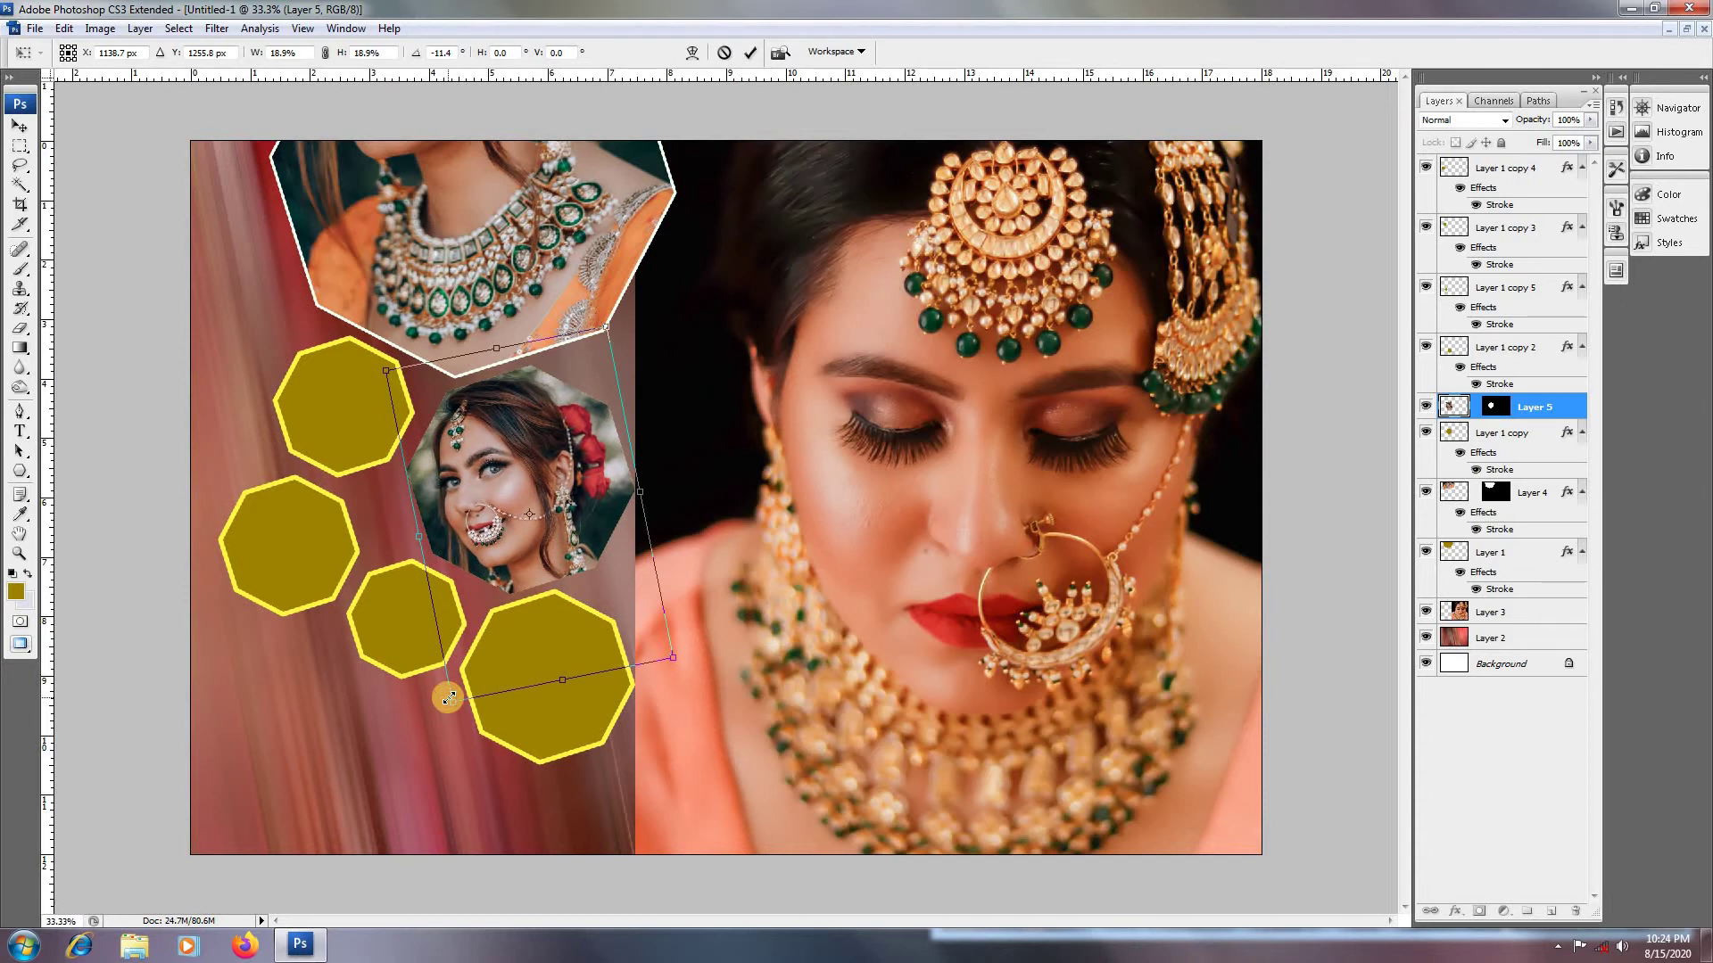
pyautogui.press('Return')
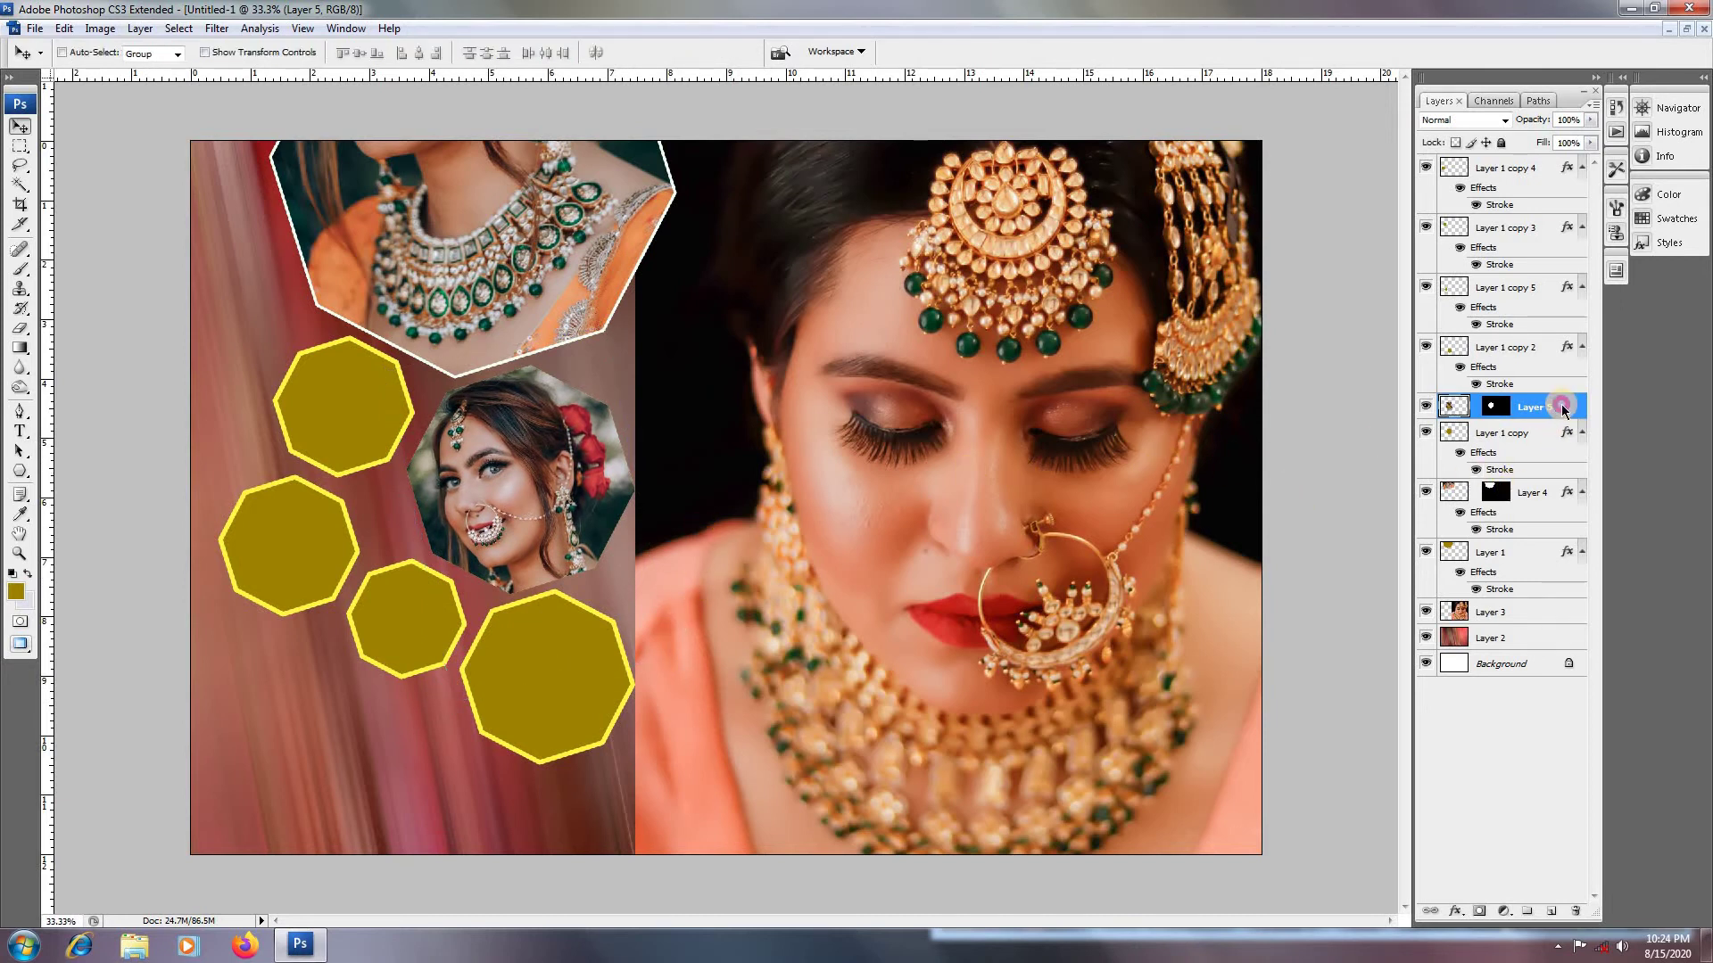
# Step: Add a 13 px blue 2b2bff stroke with Outside position to the portrait in the medium polygon, Layer 5
pyautogui.doubleClick(1561, 408)
pyautogui.click(1168, 439)
pyautogui.click(1327, 319)
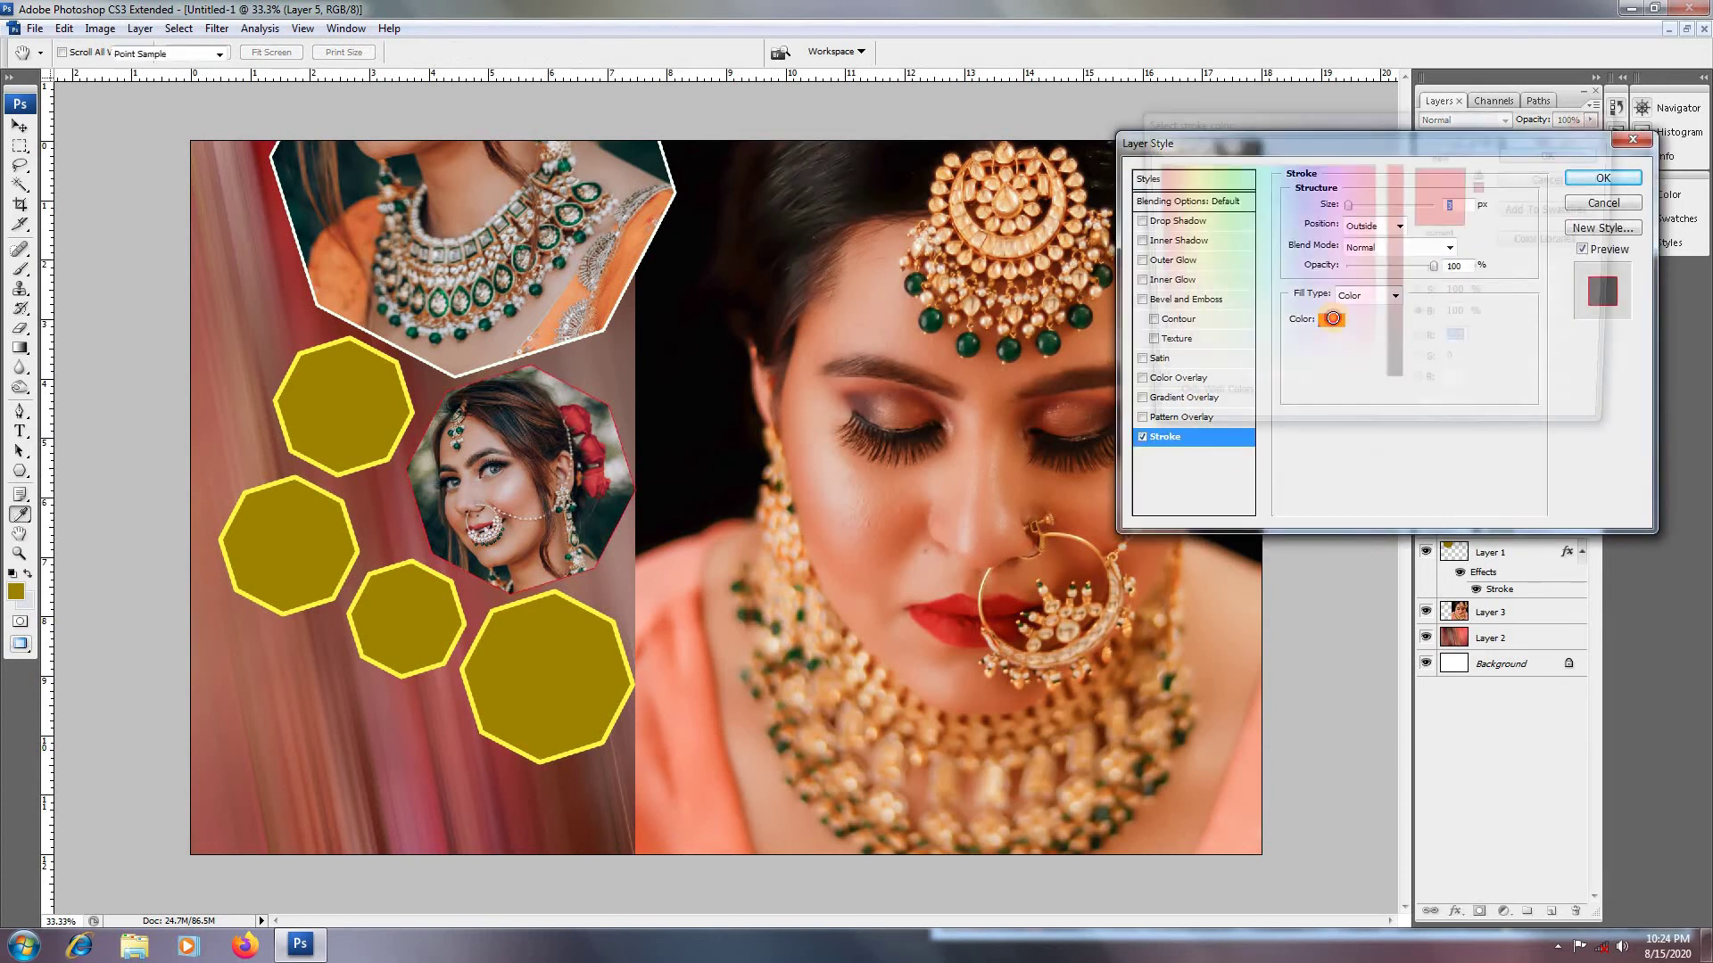
pyautogui.click(1299, 202)
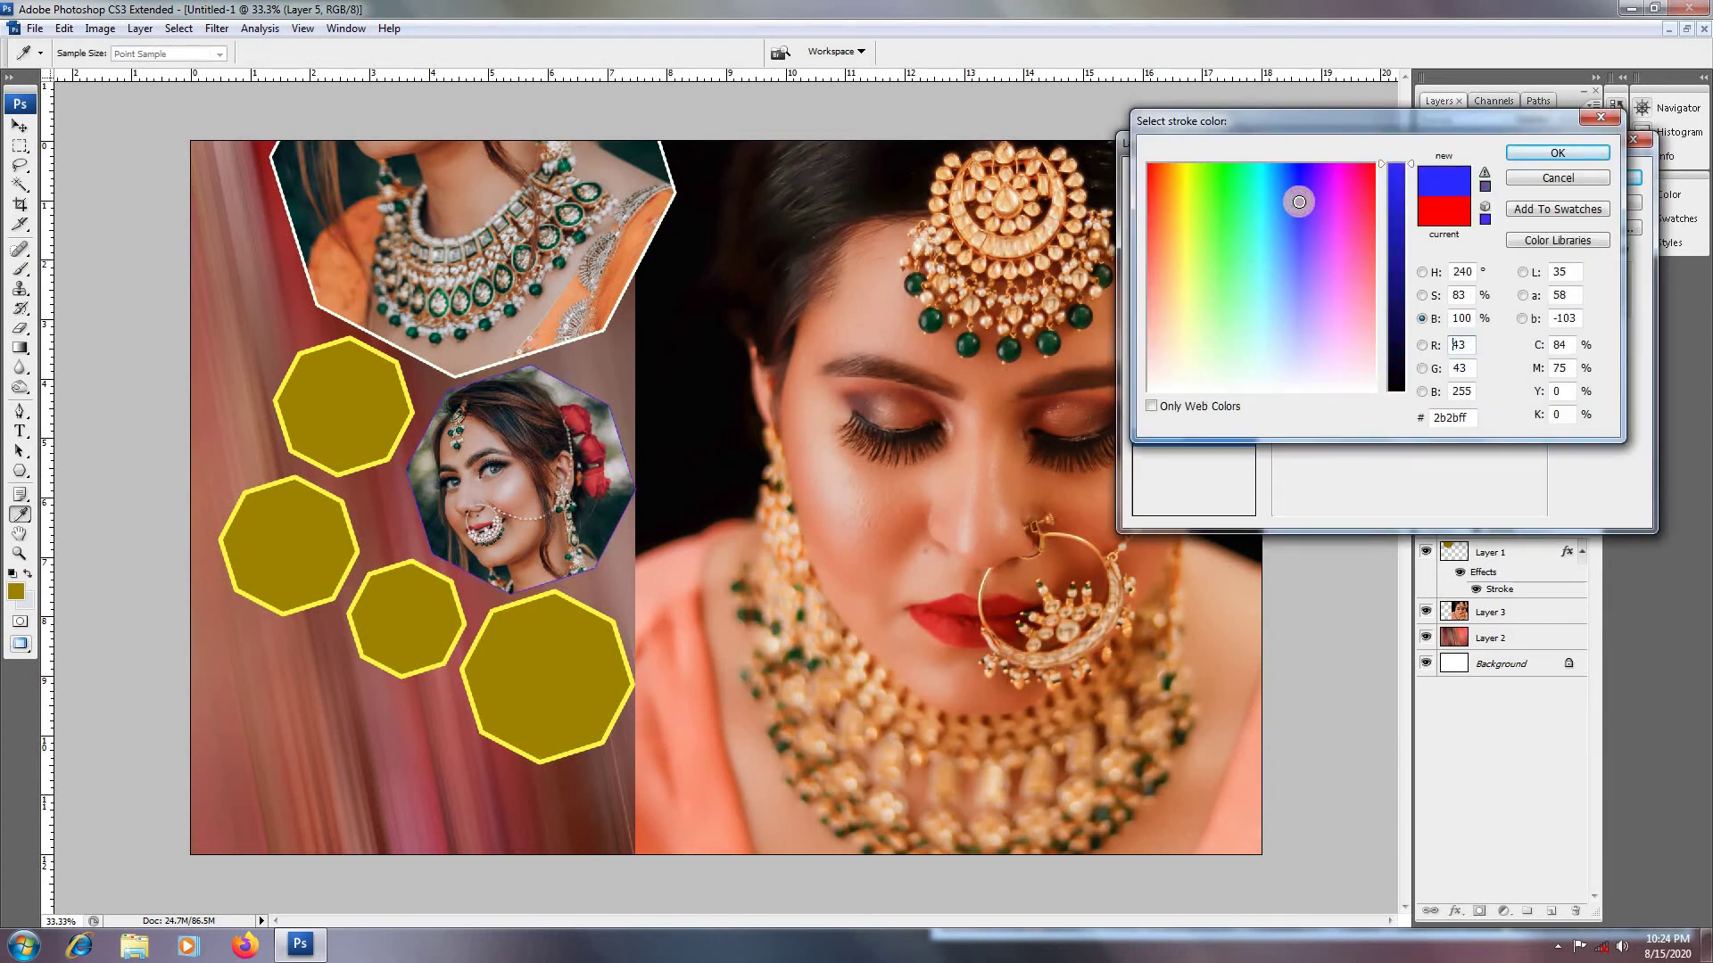
pyautogui.click(1517, 153)
pyautogui.moveTo(1357, 207); pyautogui.dragTo(1358, 207)
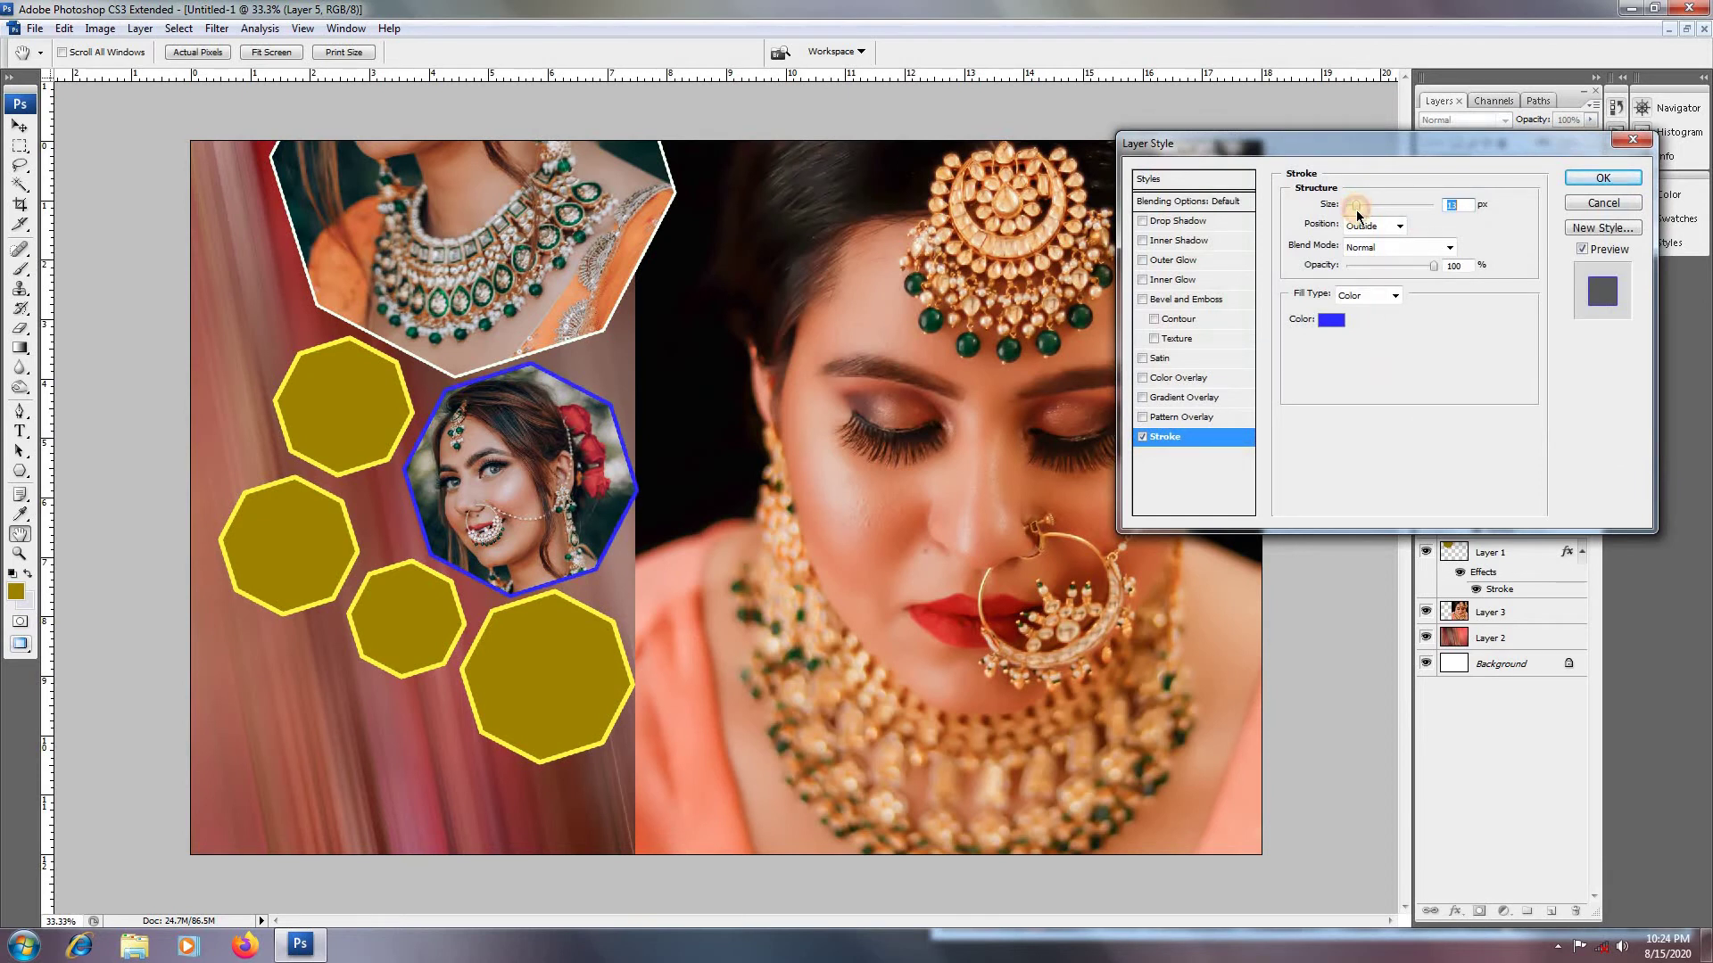
pyautogui.click(1356, 224)
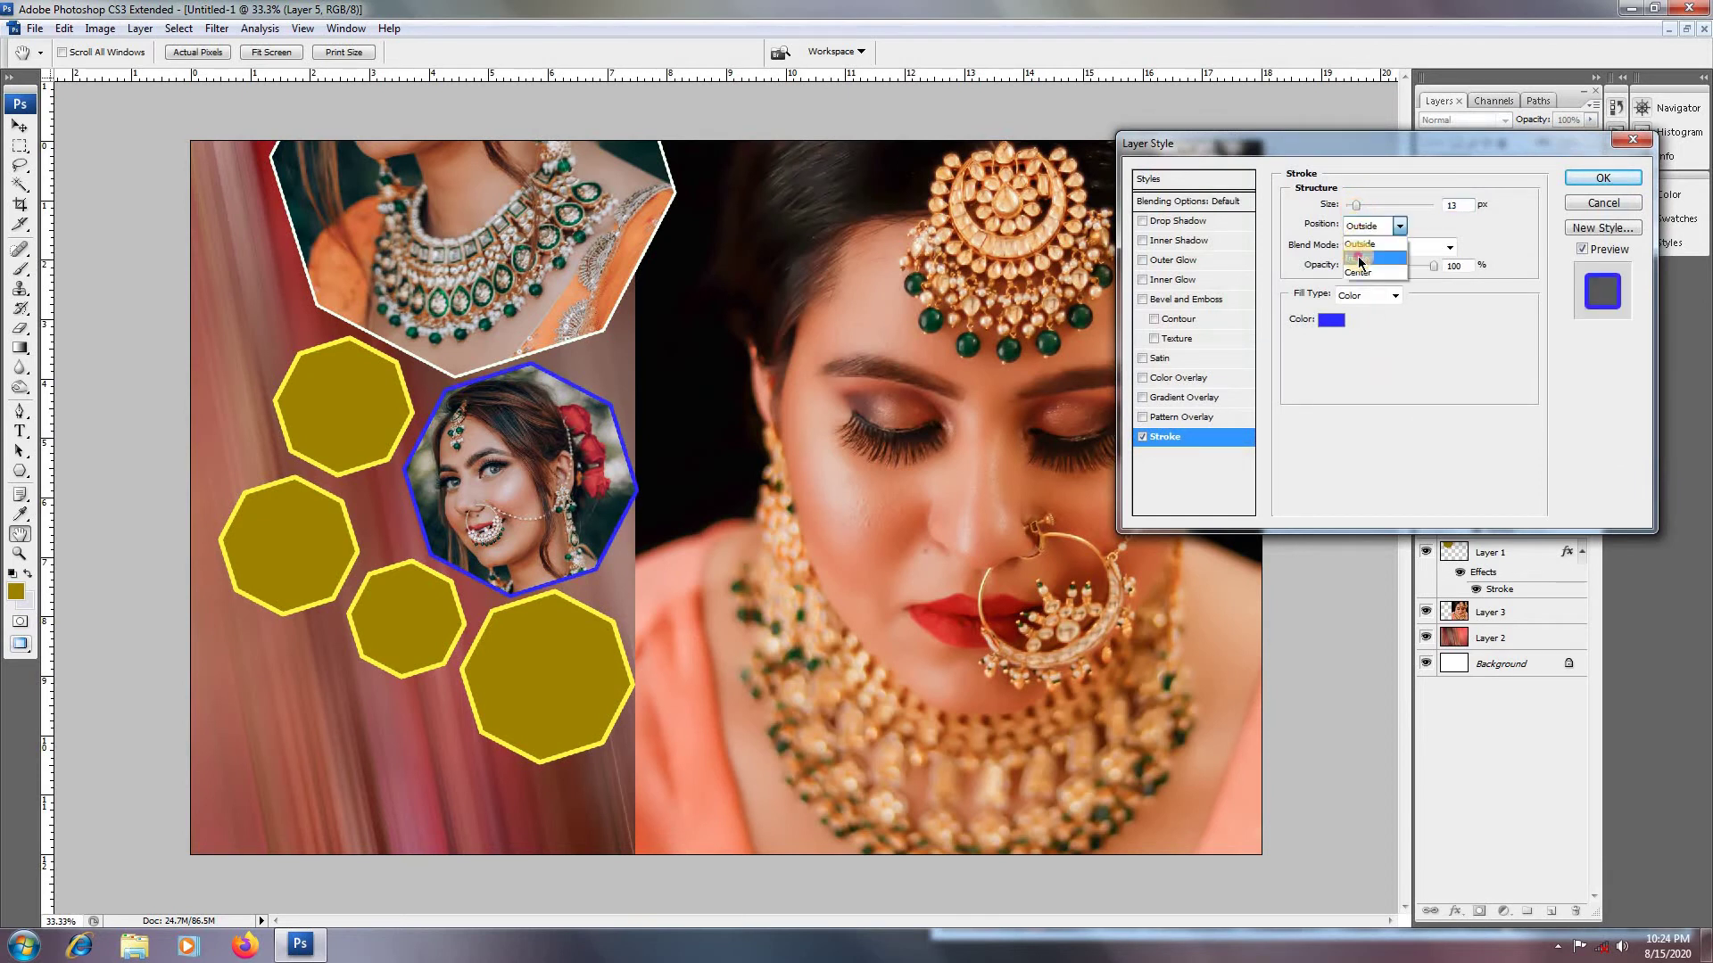
pyautogui.click(1360, 261)
pyautogui.click(1371, 234)
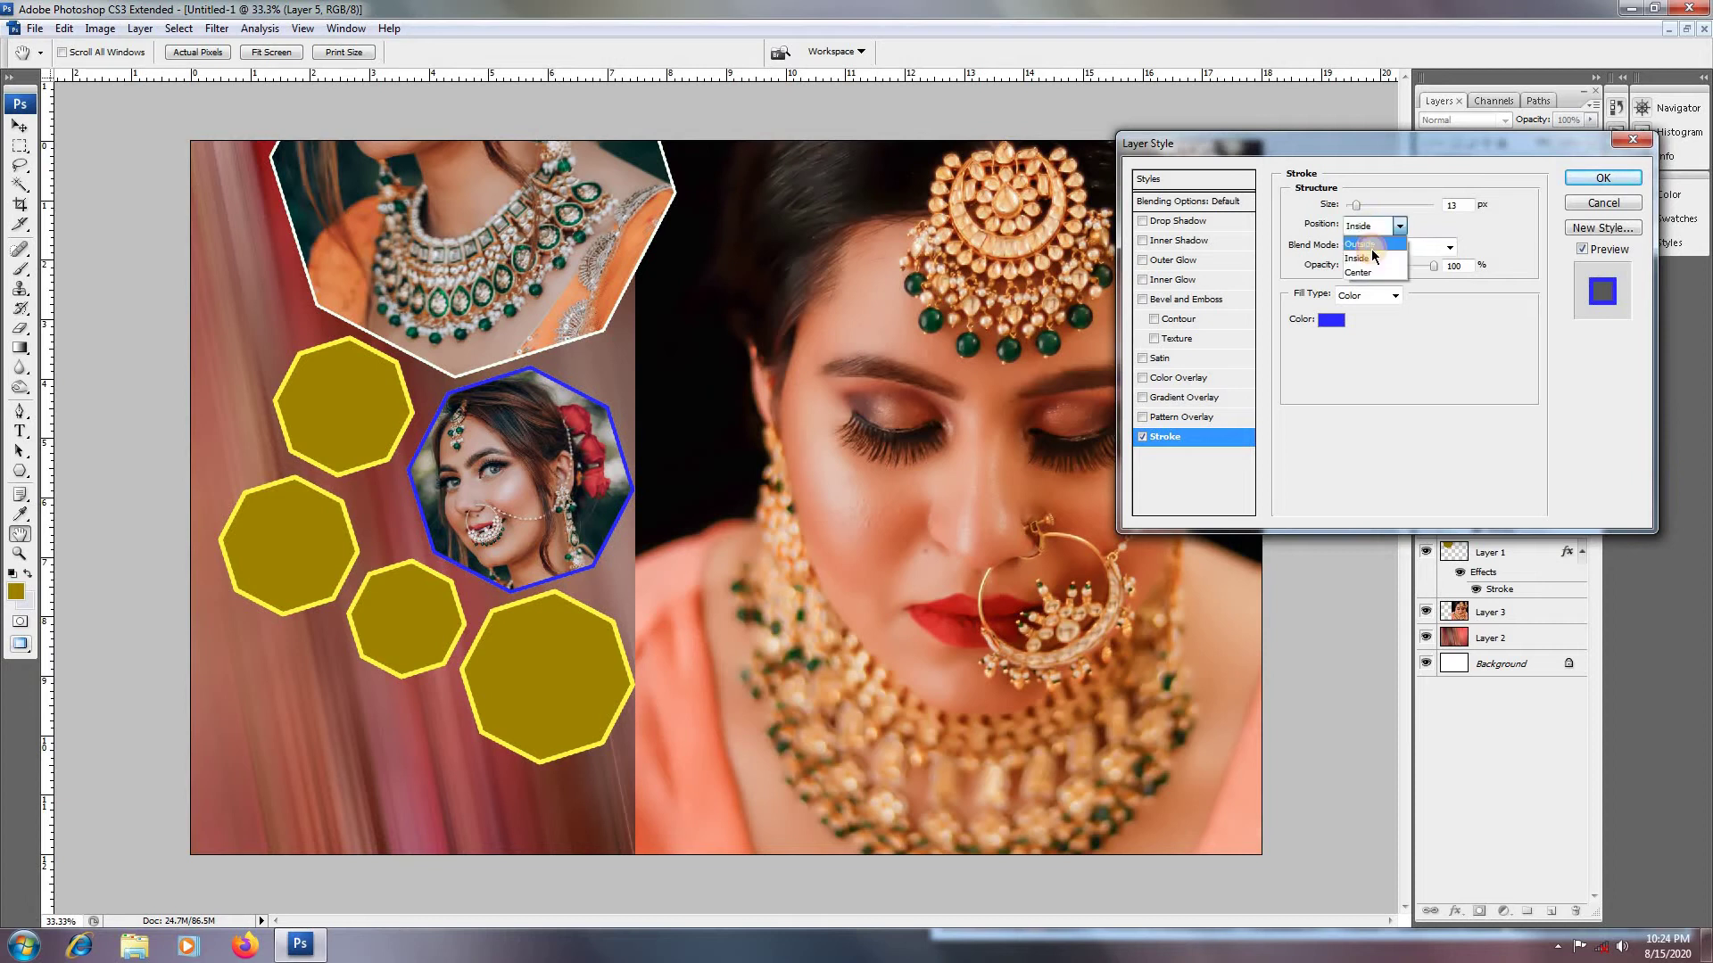
pyautogui.click(1365, 243)
# Step: Change the Layer 5 stroke color to light lilac eac1ff, add a drop shadow and apply the layer style
pyautogui.click(1330, 320)
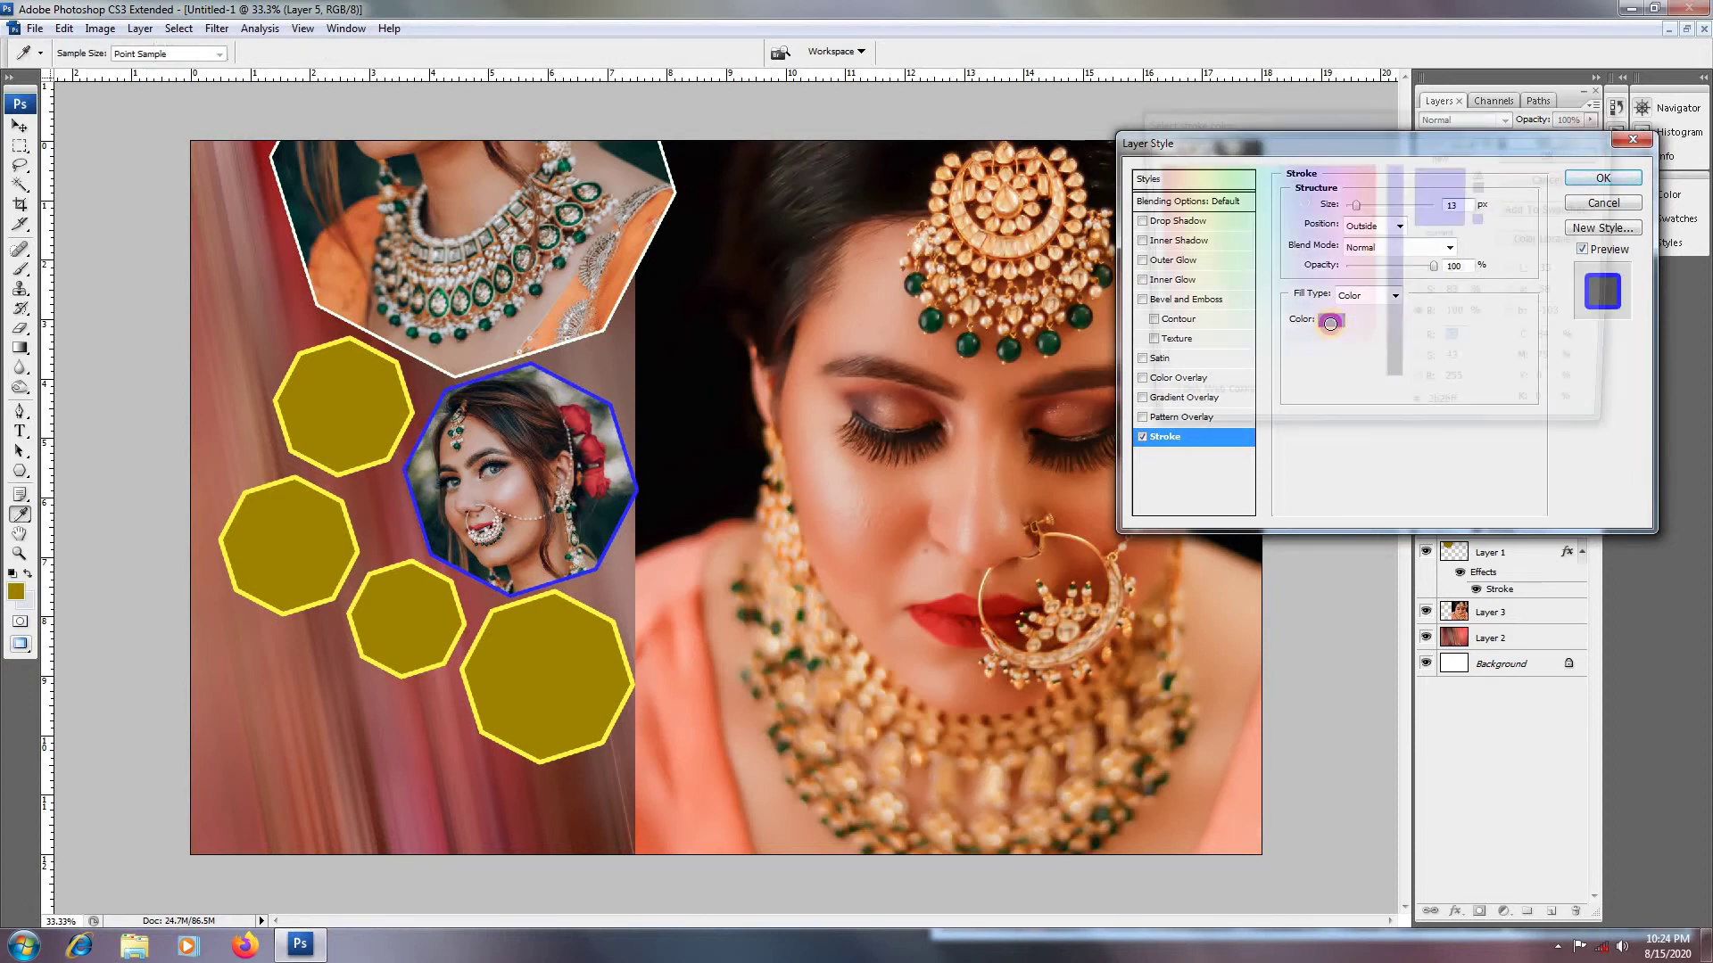
pyautogui.click(1324, 335)
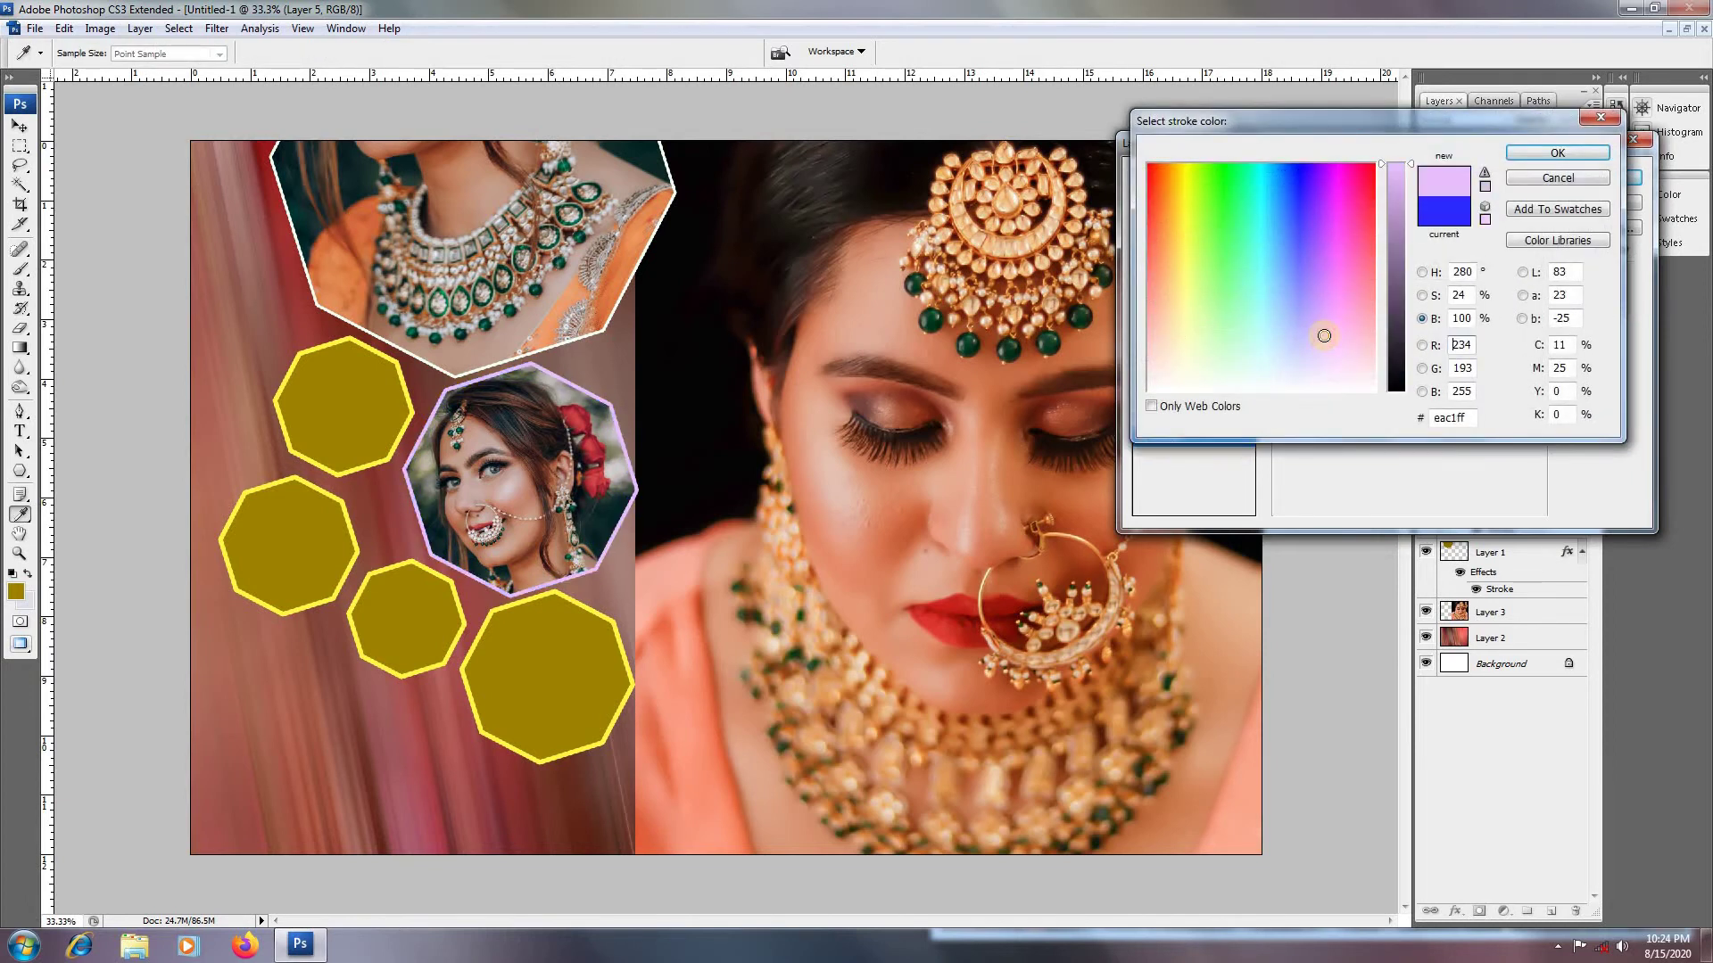
pyautogui.click(1589, 155)
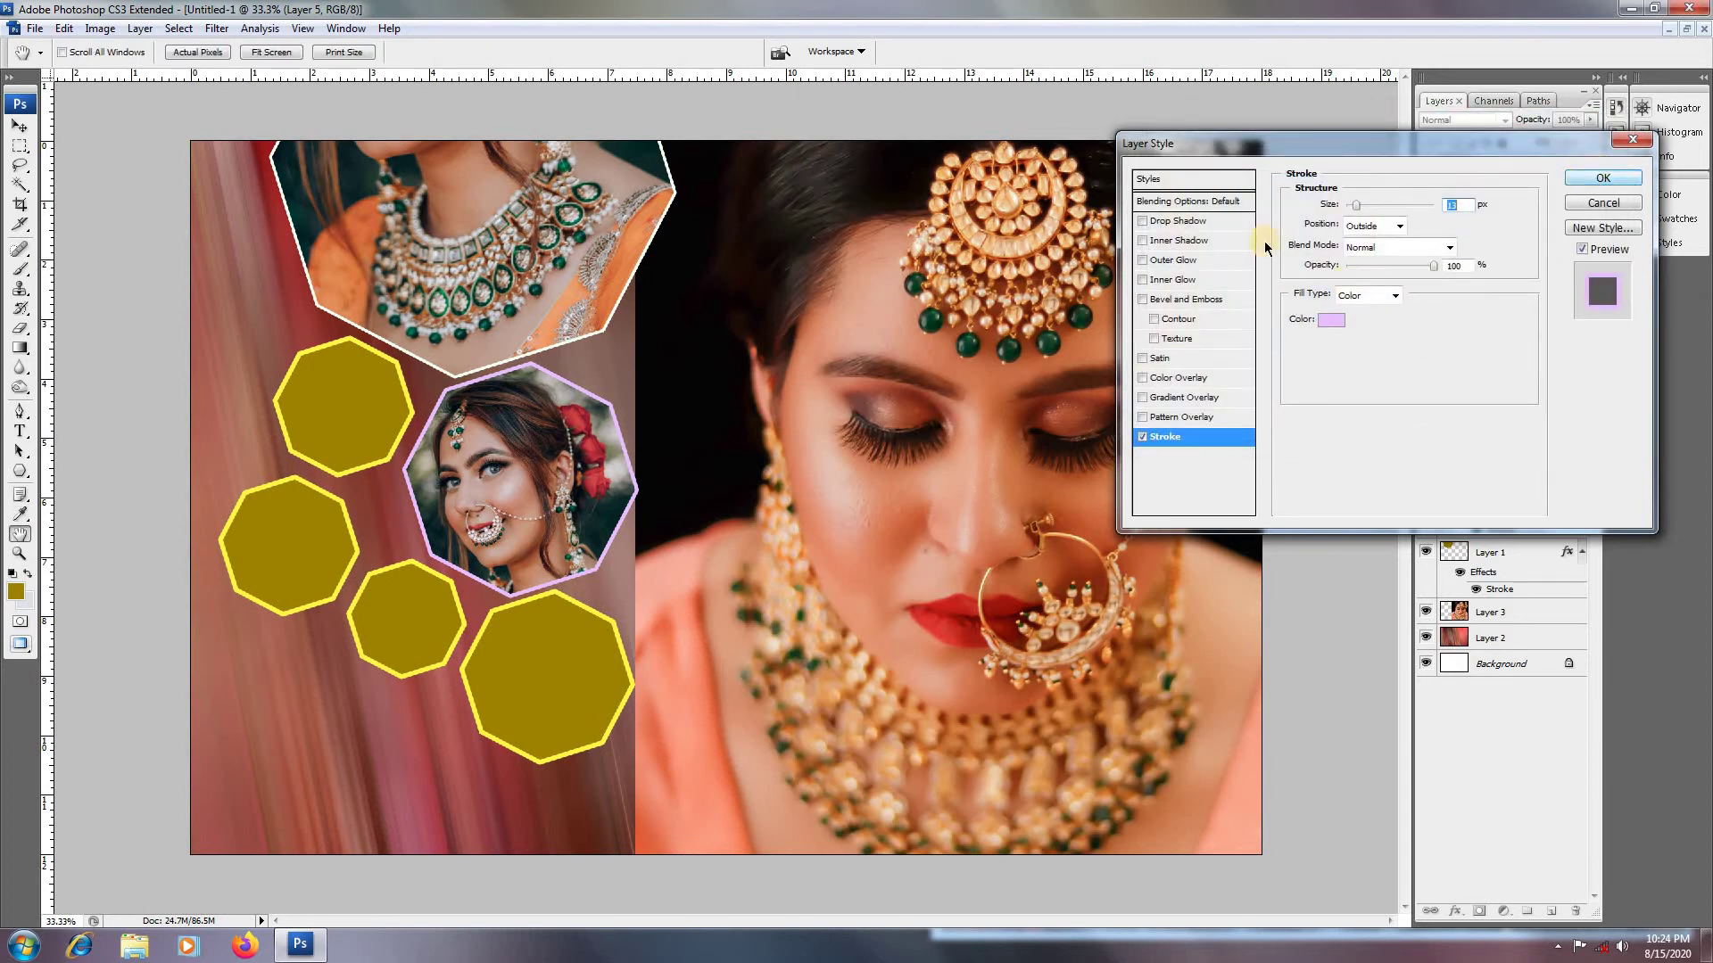
pyautogui.click(1196, 224)
pyautogui.click(1600, 179)
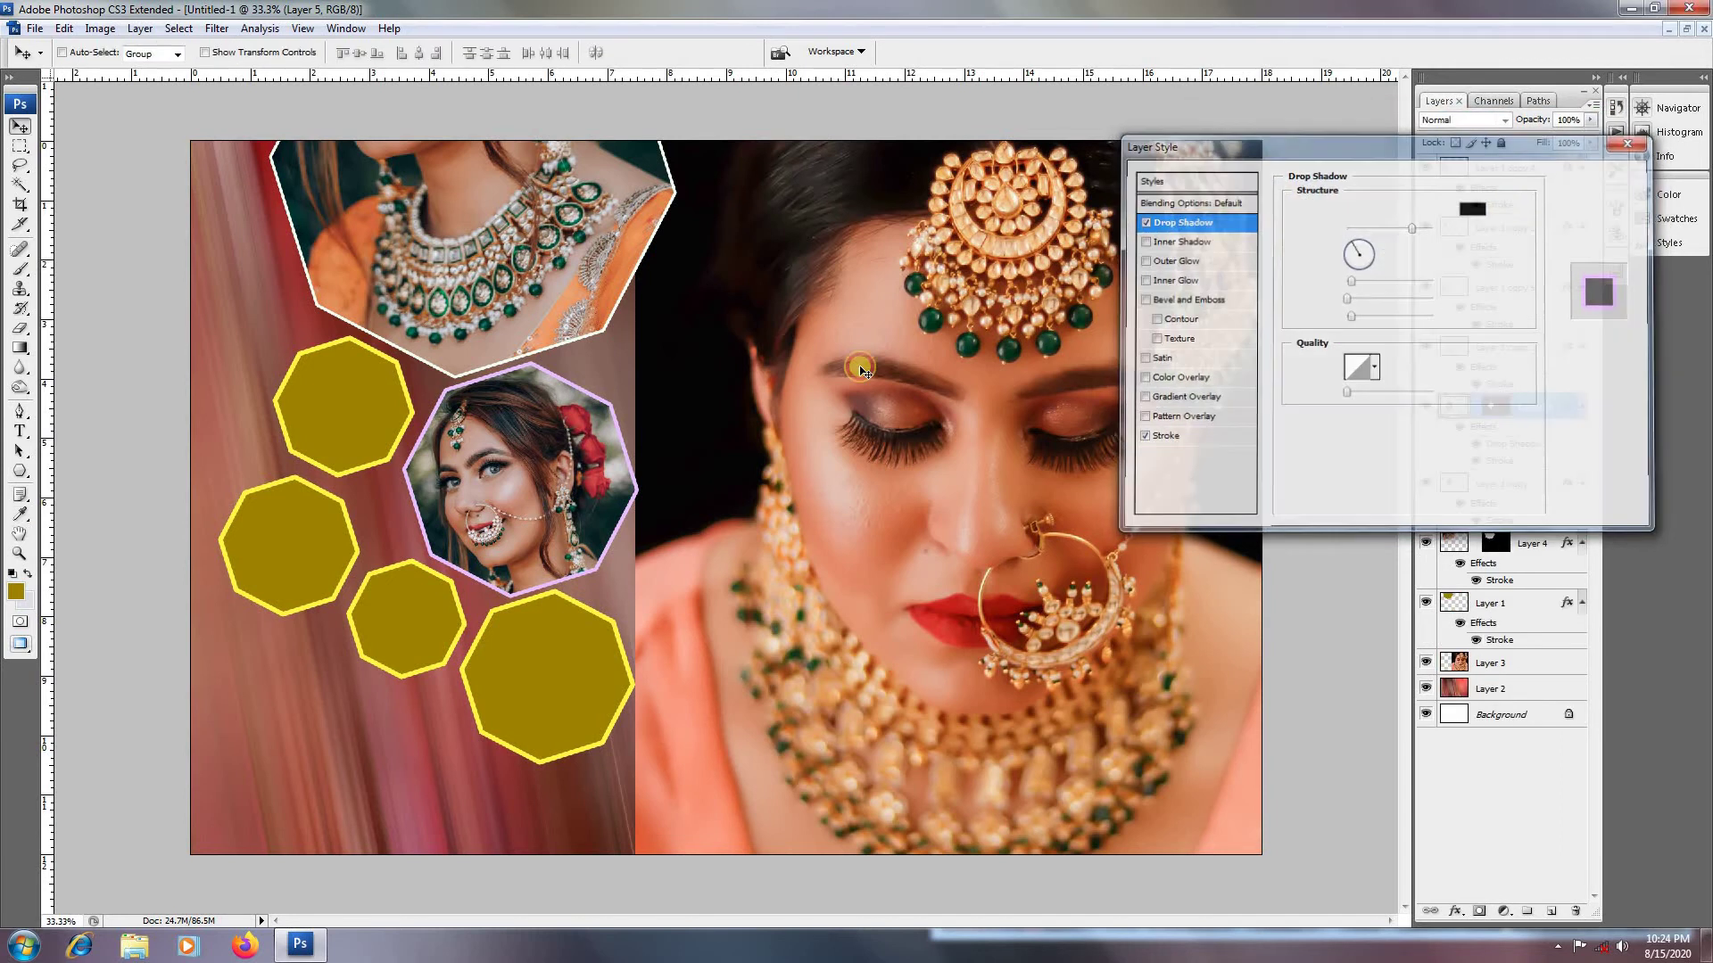
# Step: Load the outline of the small polygon, Layer 1 copy 3, as a selection and paste the copied portrait into it
pyautogui.rightClick(393, 419)
pyautogui.click(428, 430)
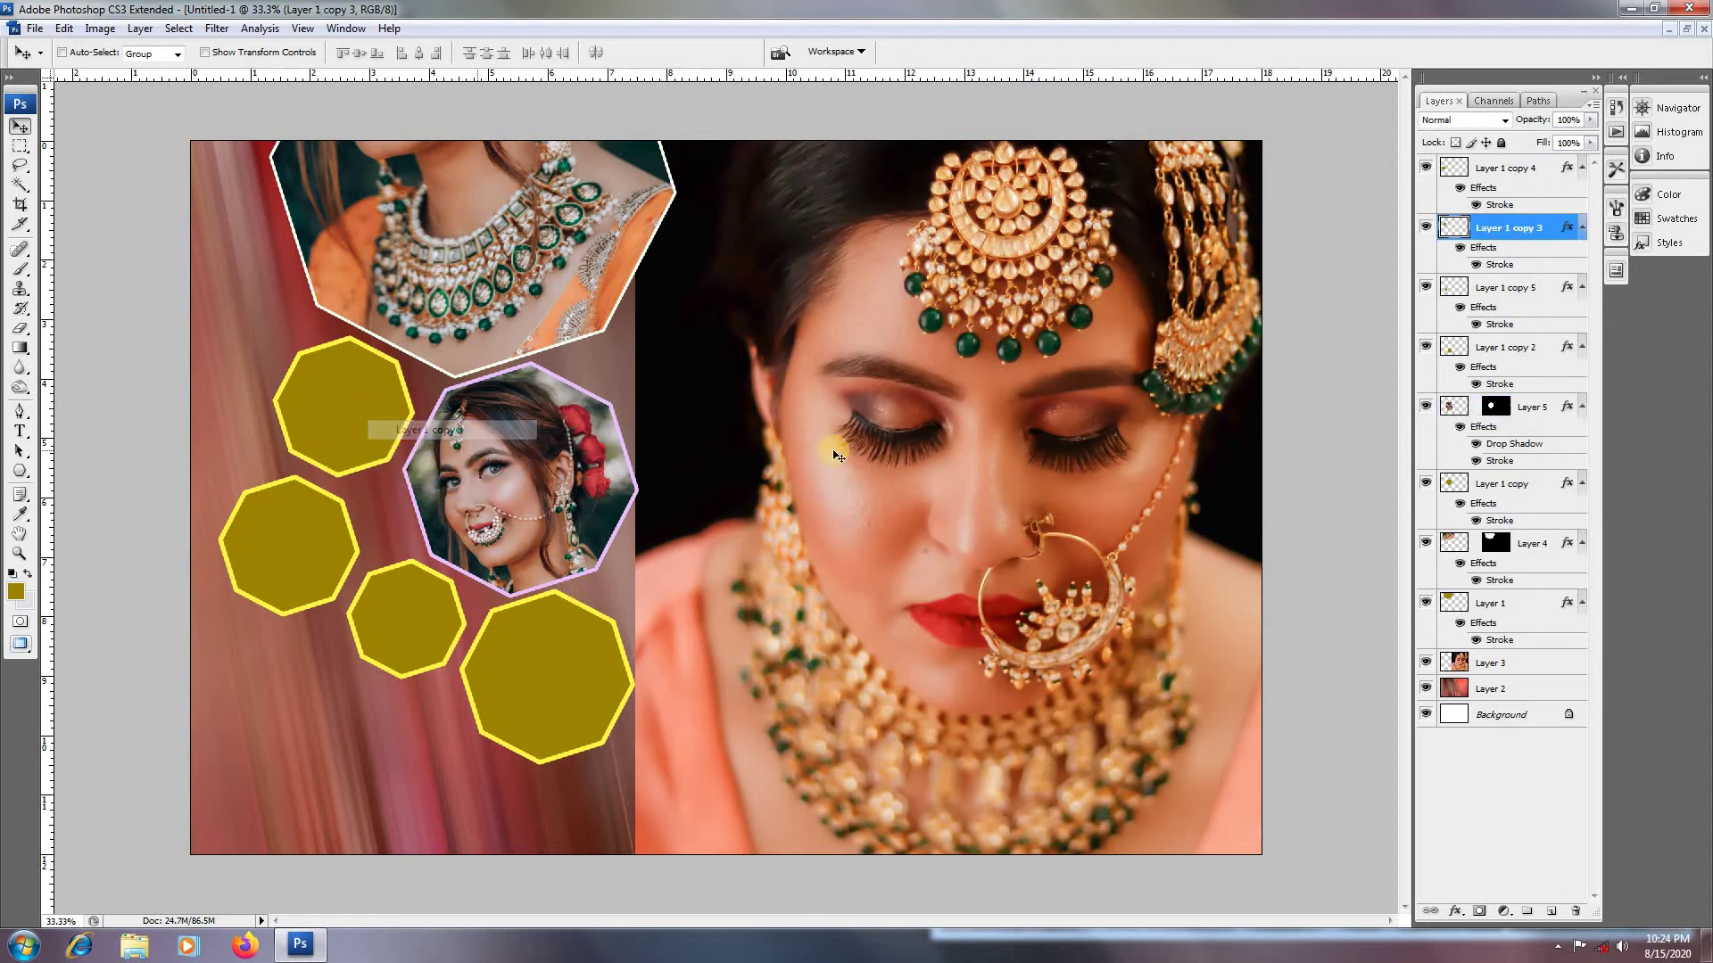
pyautogui.keyDown('ctrl'); pyautogui.click(1454, 234); pyautogui.keyUp('ctrl')
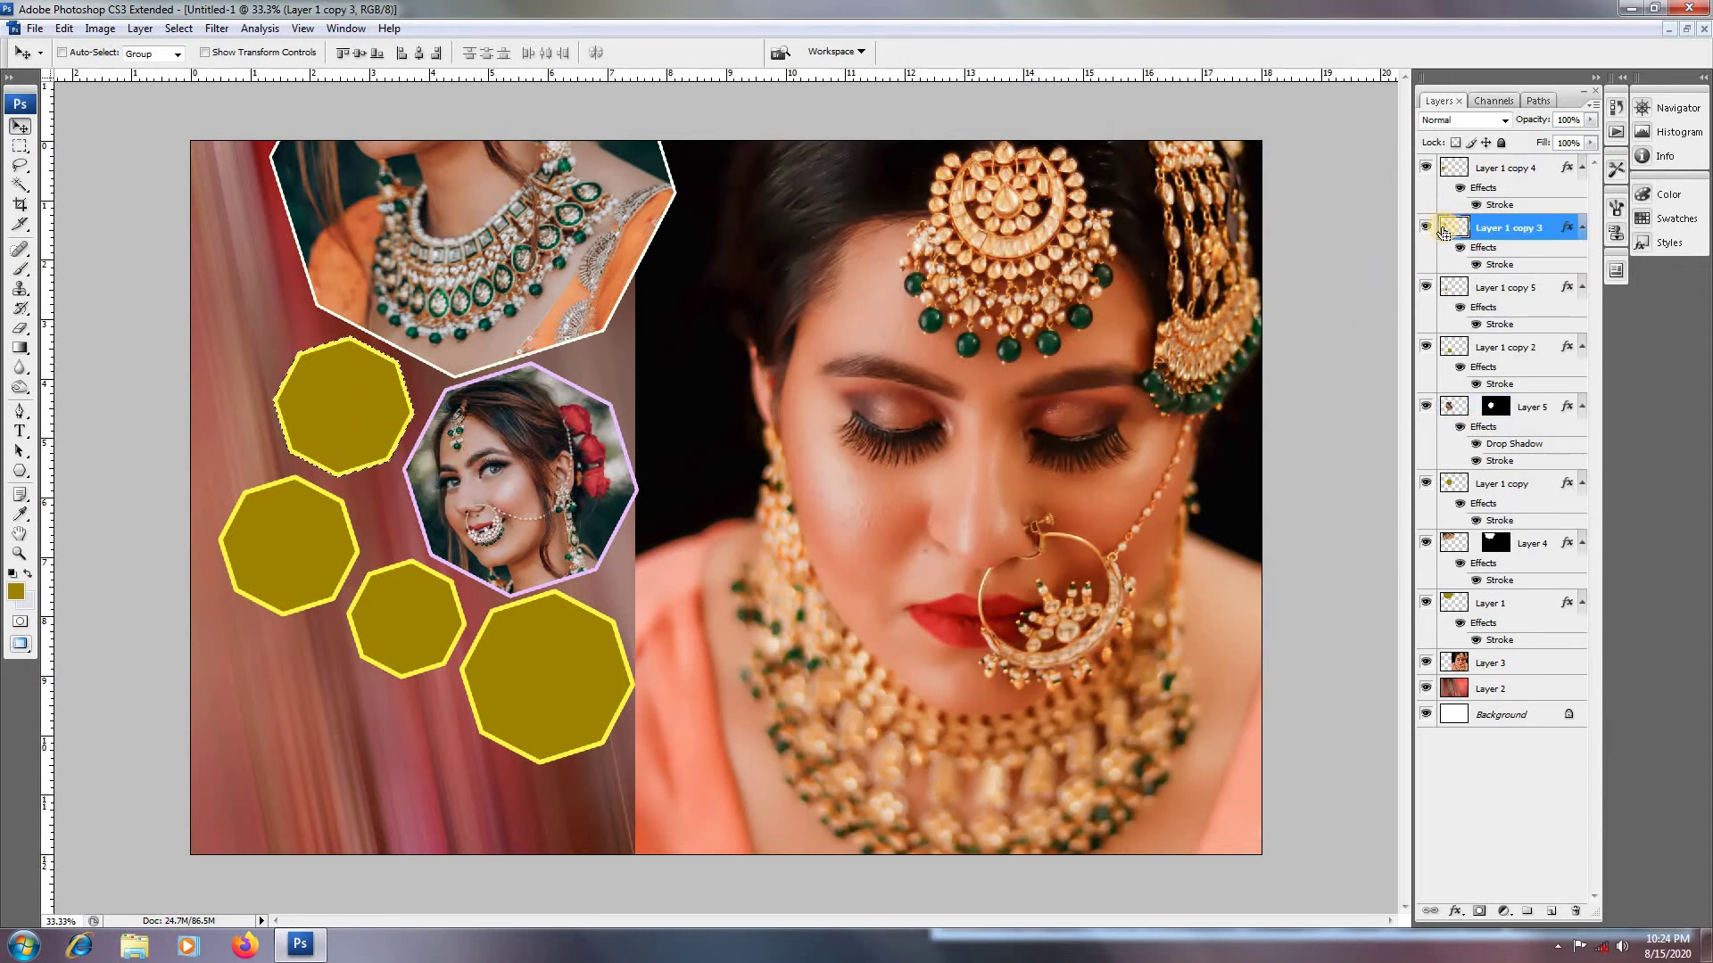
pyautogui.hotkey('ctrl', 'shift', 'v')
# Step: Scale the Layer 8 portrait to about 30.6% and shift it so the nose ring and lips fill the smallest polygon
pyautogui.hotkey('ctrl', 't')
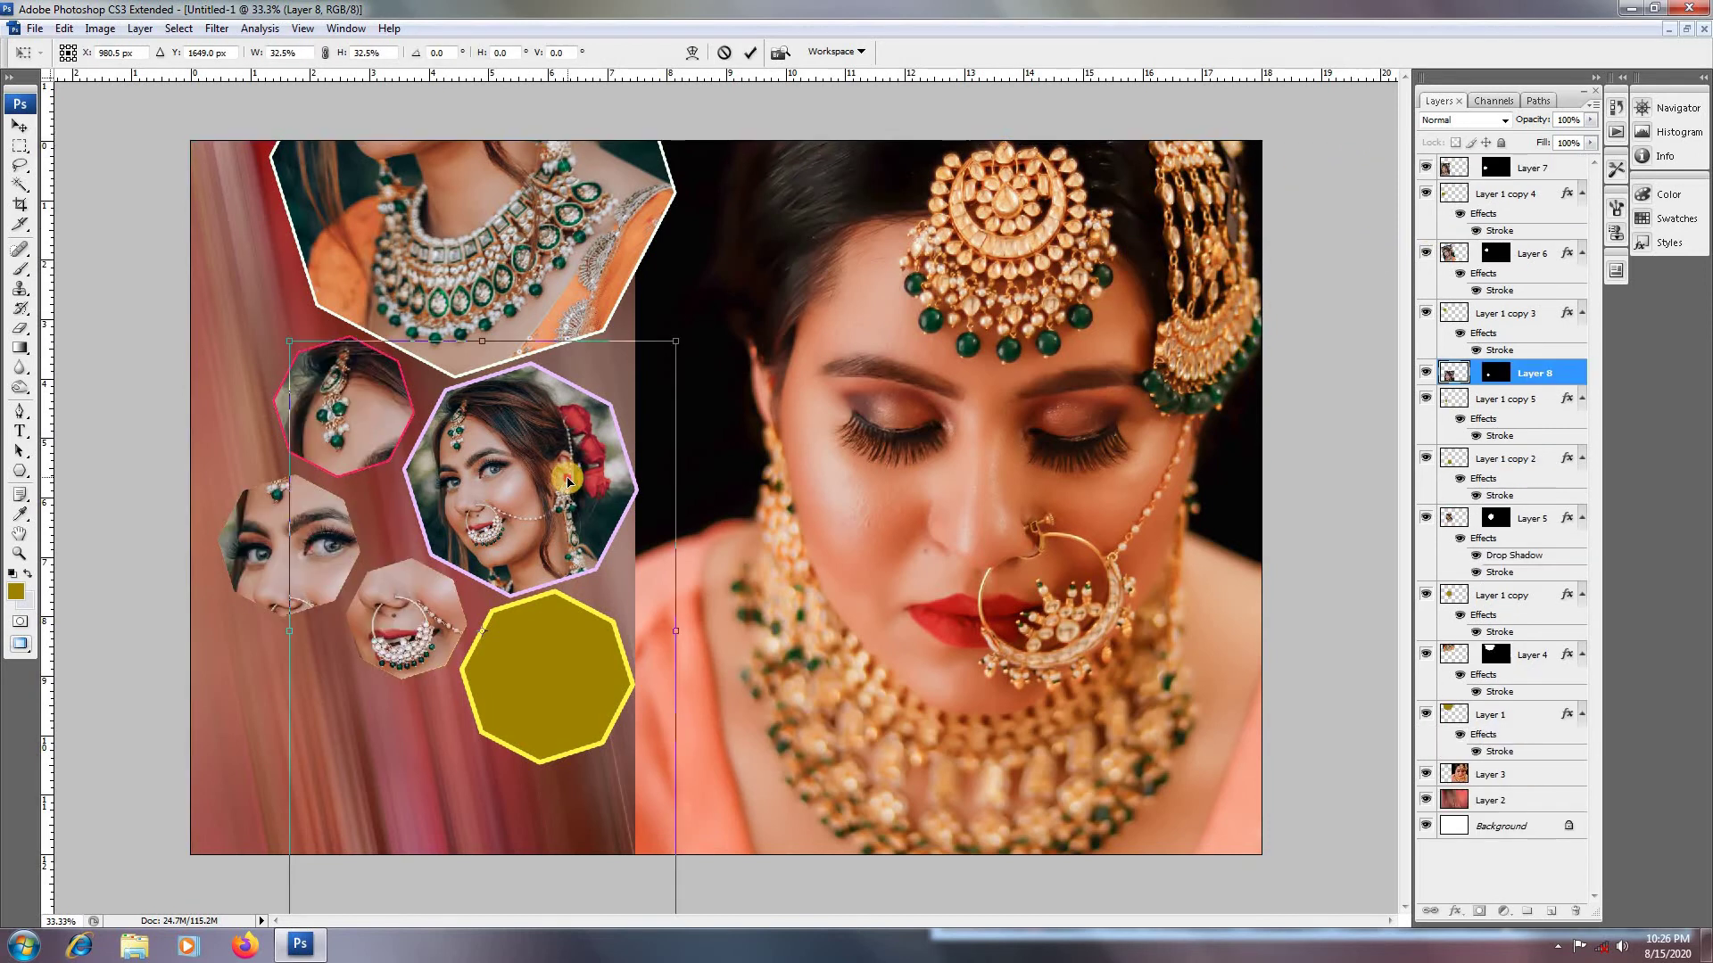
pyautogui.moveTo(568, 479); pyautogui.dragTo(578, 483)
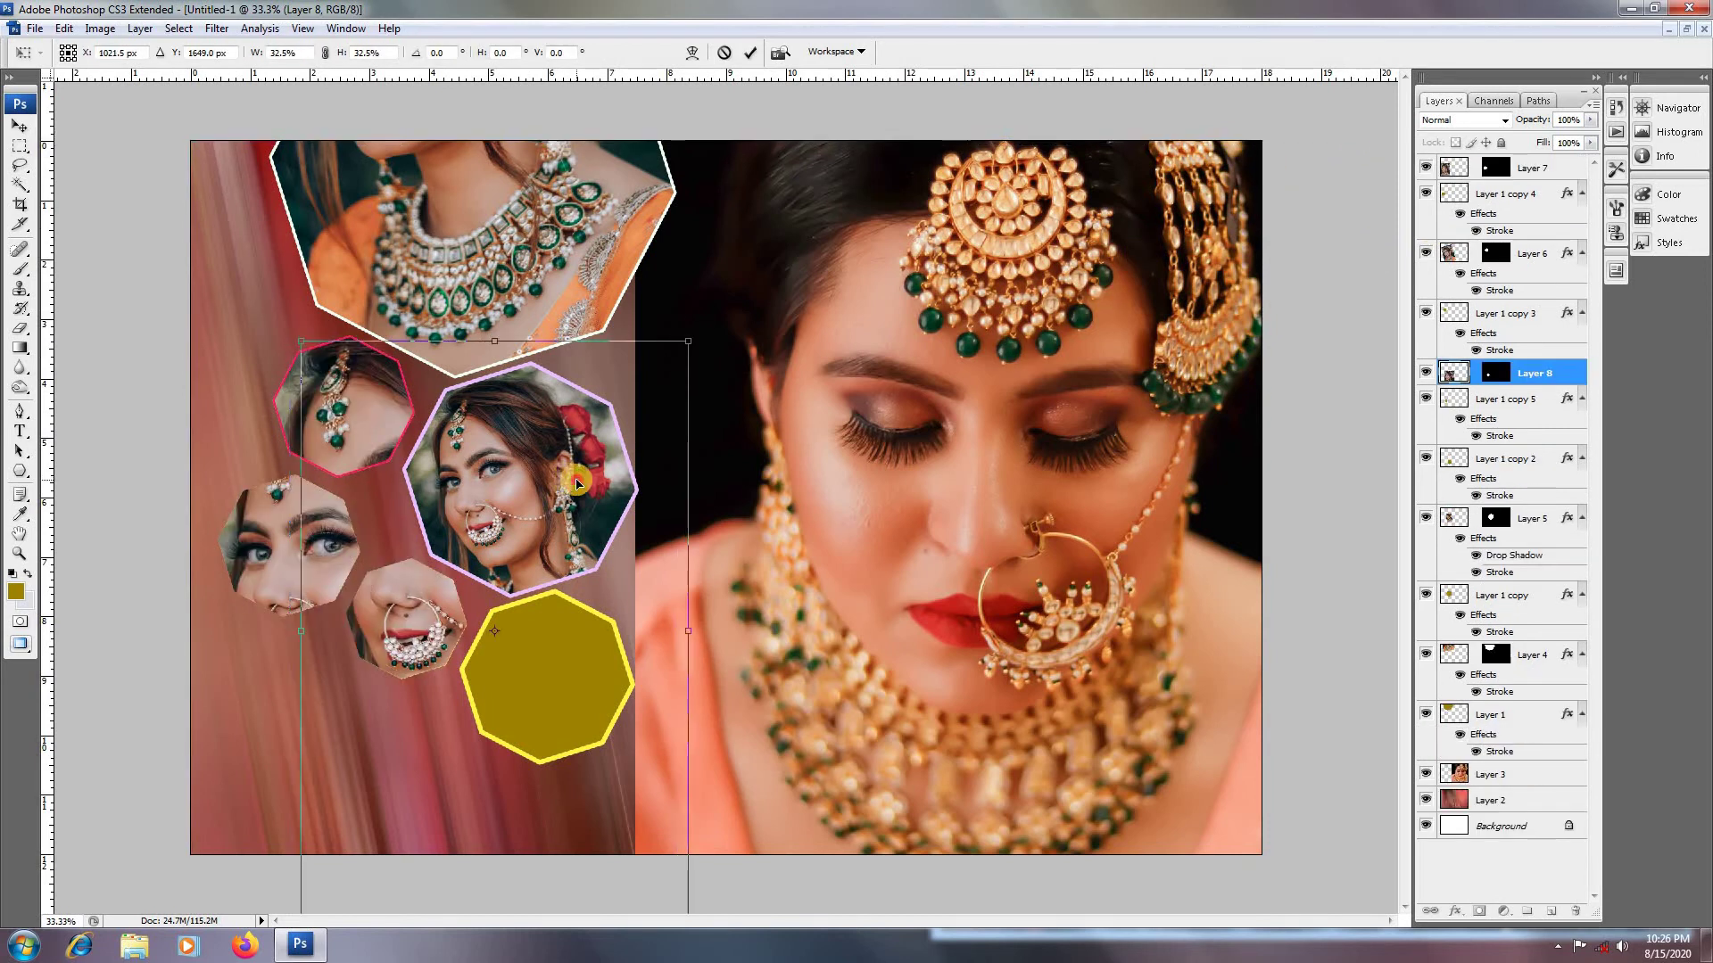
pyautogui.moveTo(685, 343); pyautogui.dragTo(665, 356)
pyautogui.moveTo(616, 439); pyautogui.dragTo(612, 439)
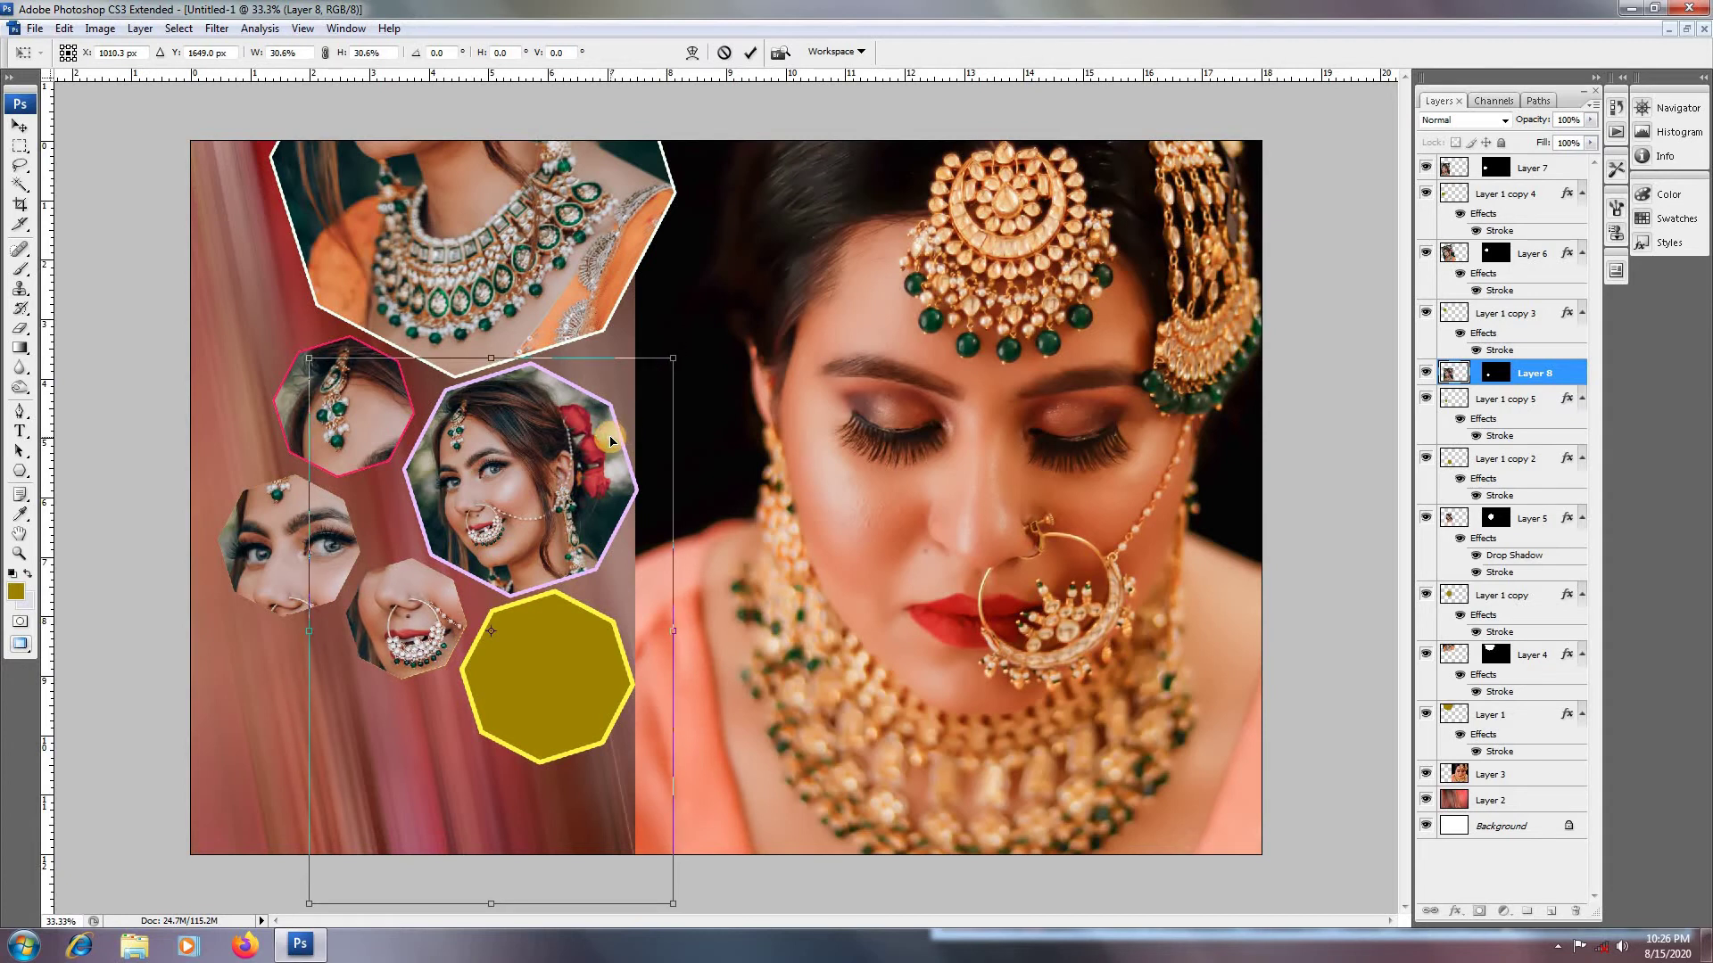
pyautogui.press('Left')
pyautogui.press('Left')
pyautogui.press('Left')
pyautogui.press('Left')
pyautogui.press('Left')
pyautogui.press('Left')
pyautogui.press('Left')
pyautogui.press('Left')
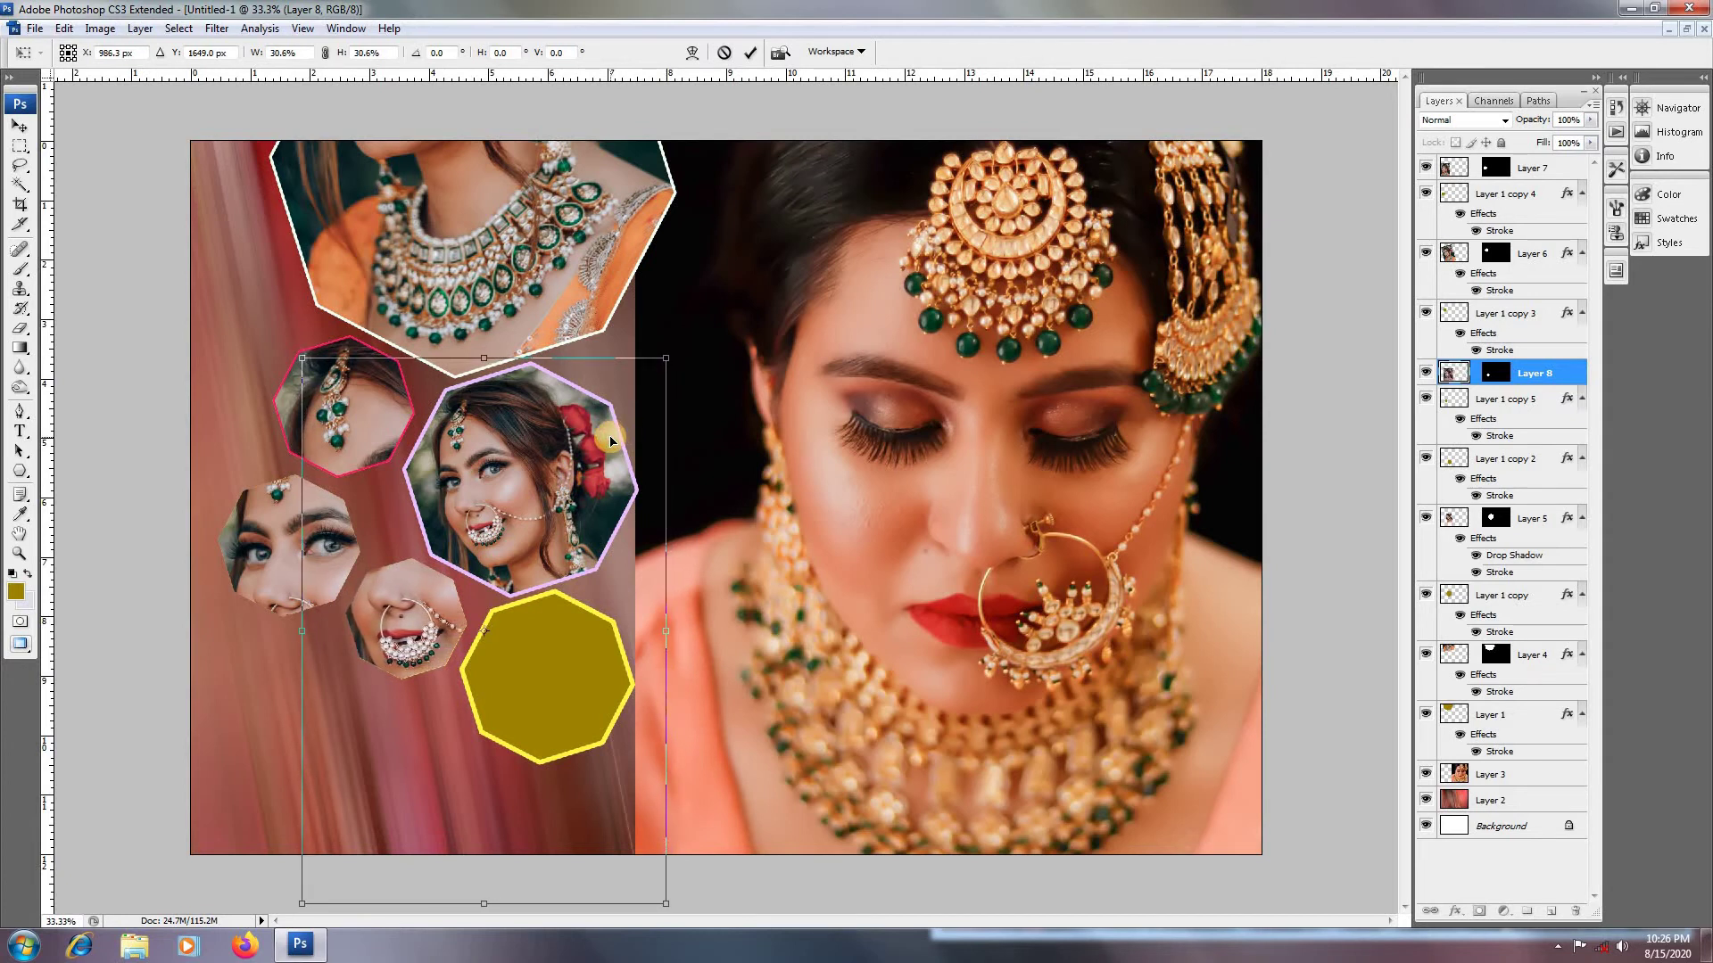
pyautogui.doubleClick(511, 459)
# Step: Add a pale yellow-green Outside stroke to the eyes photo, Layer 7, thicken it and apply the layer style
pyautogui.rightClick(324, 552)
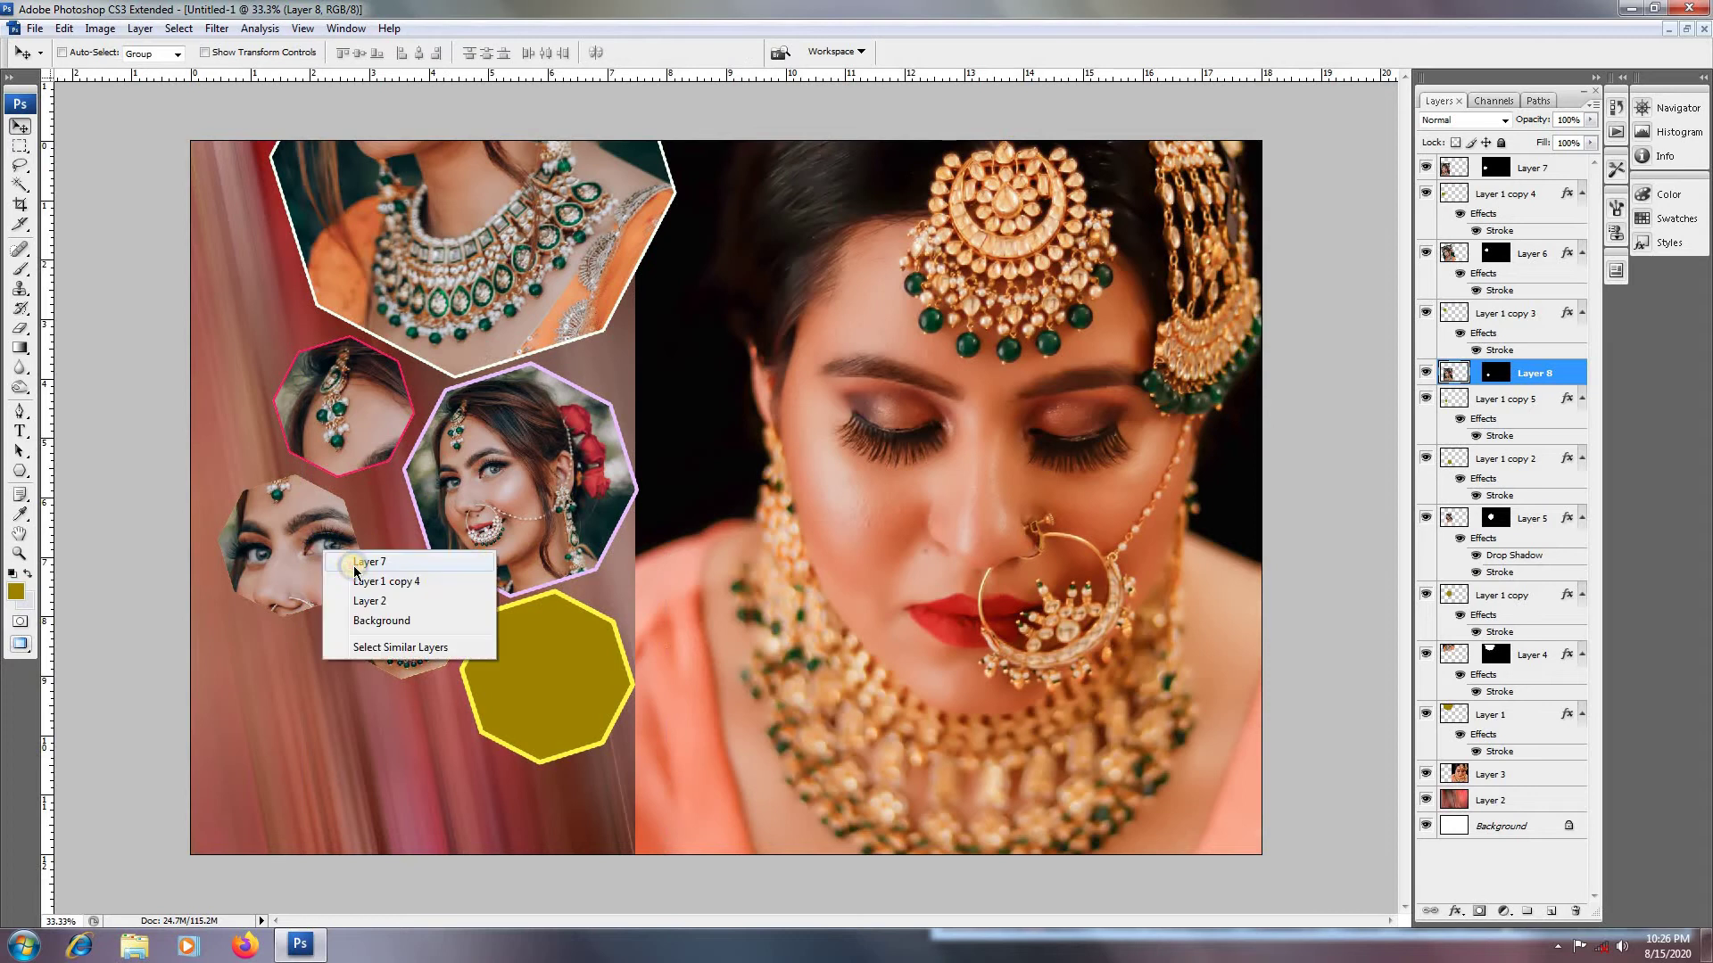
pyautogui.click(370, 562)
pyautogui.doubleClick(1559, 168)
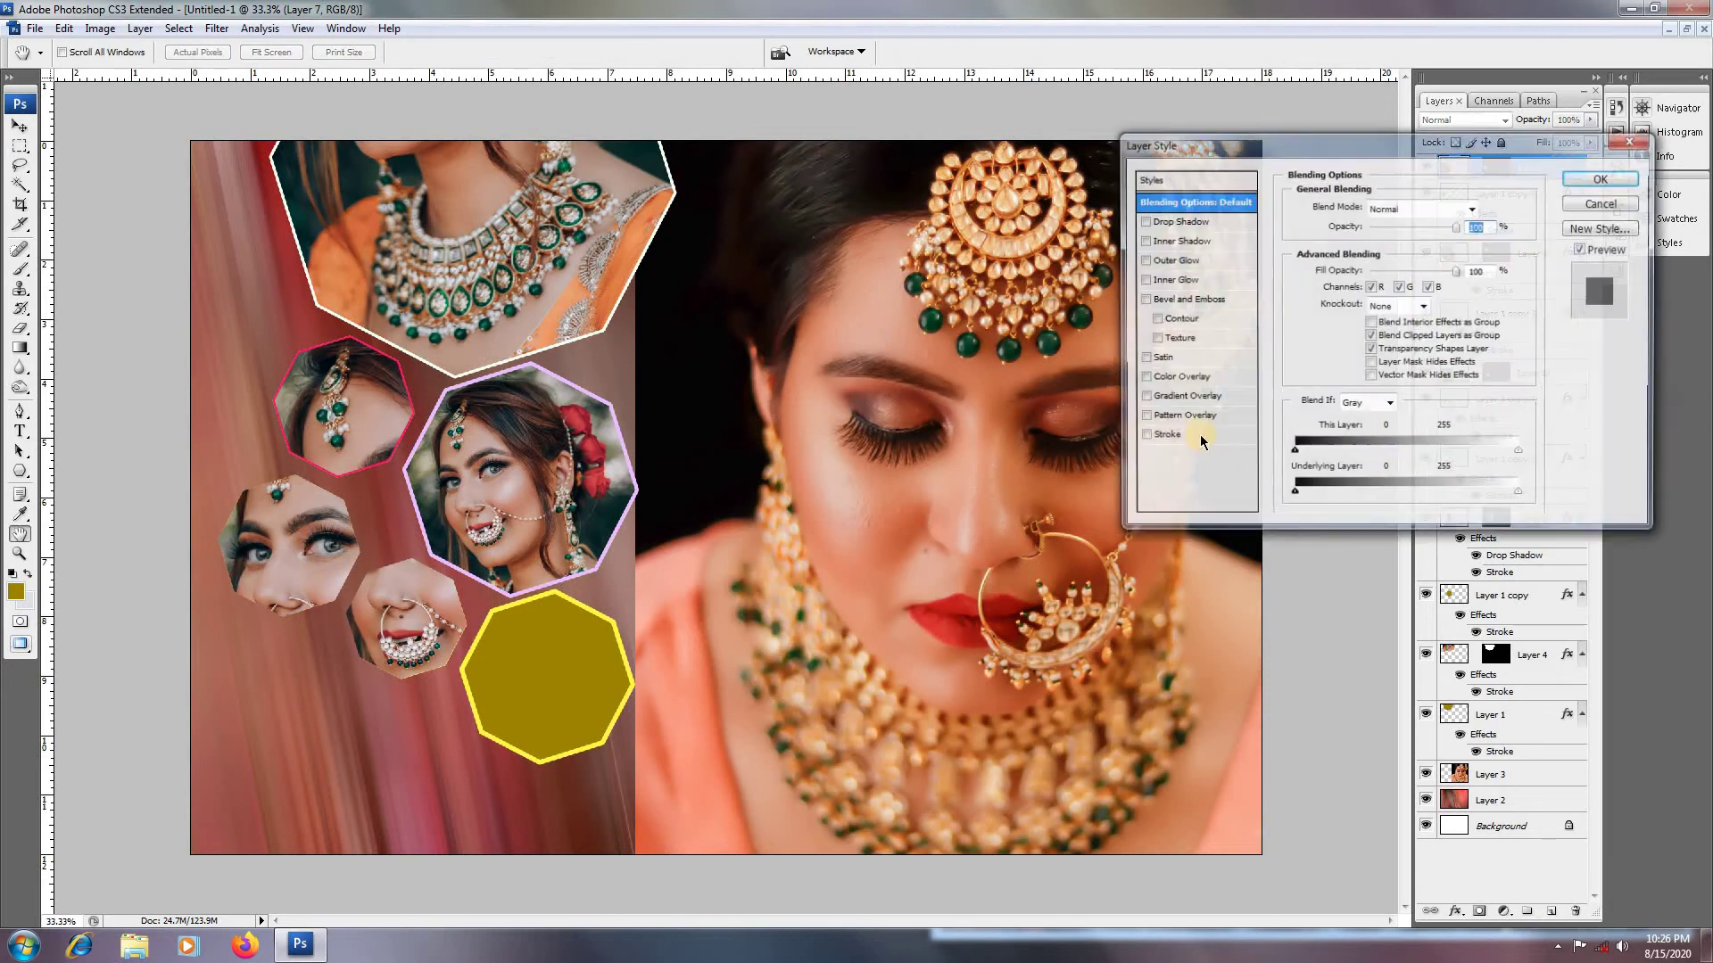
pyautogui.click(1164, 437)
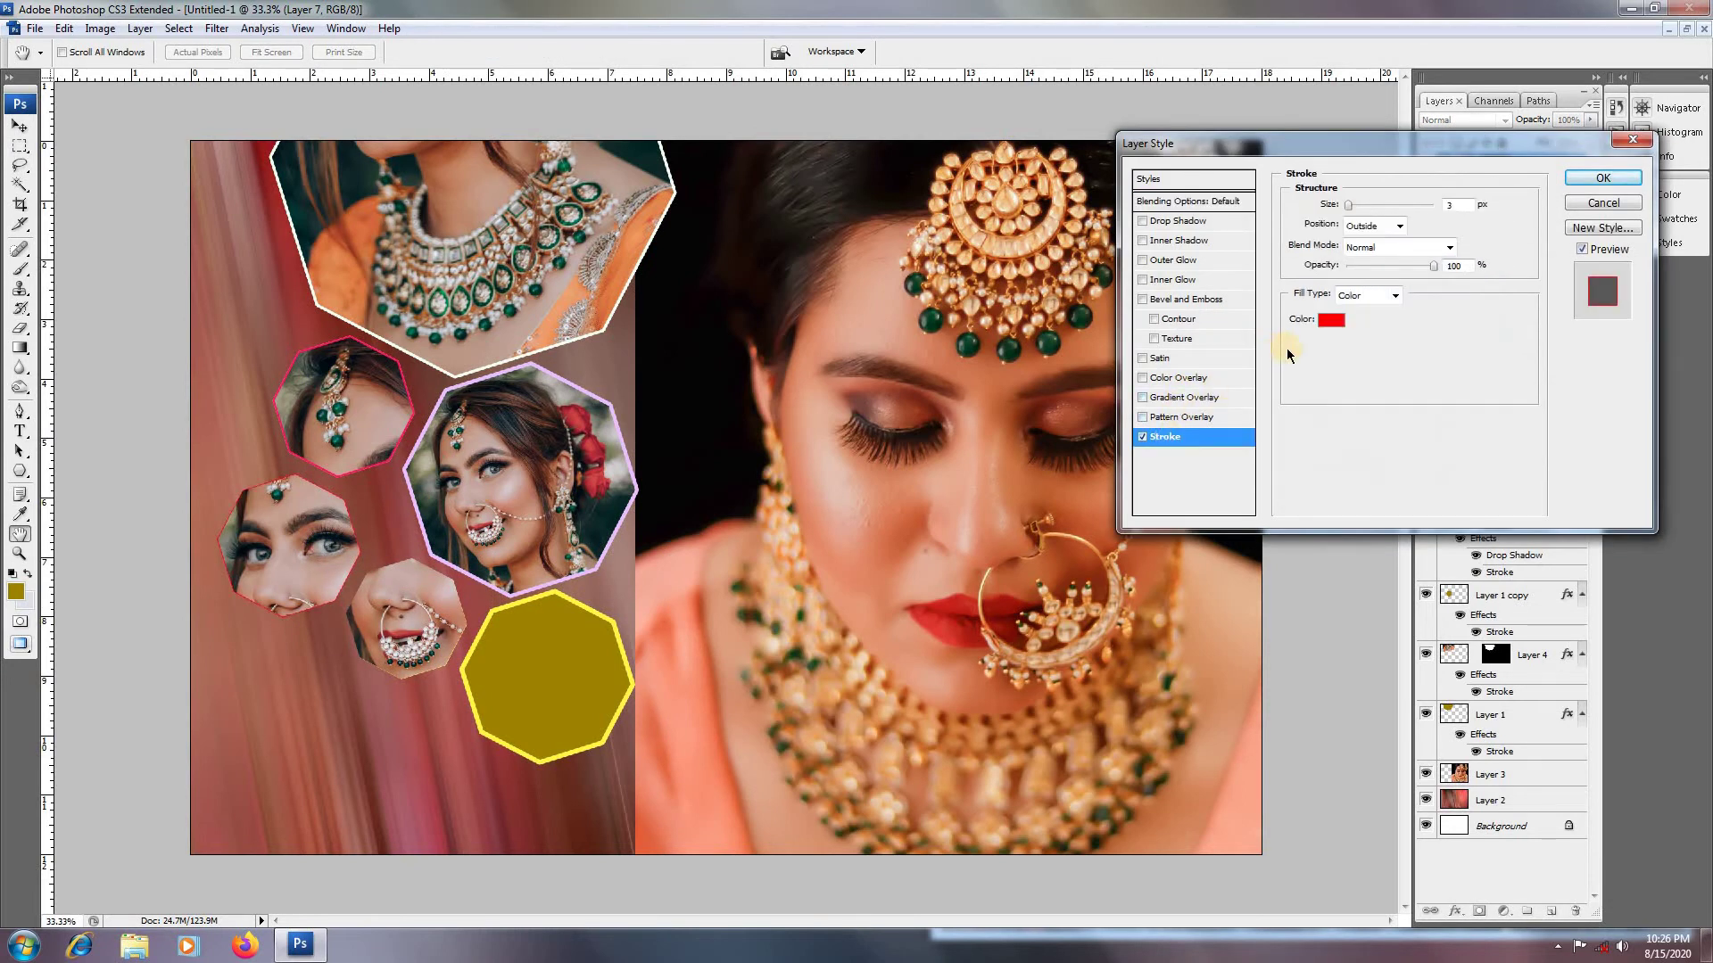
pyautogui.click(1329, 321)
pyautogui.click(1199, 348)
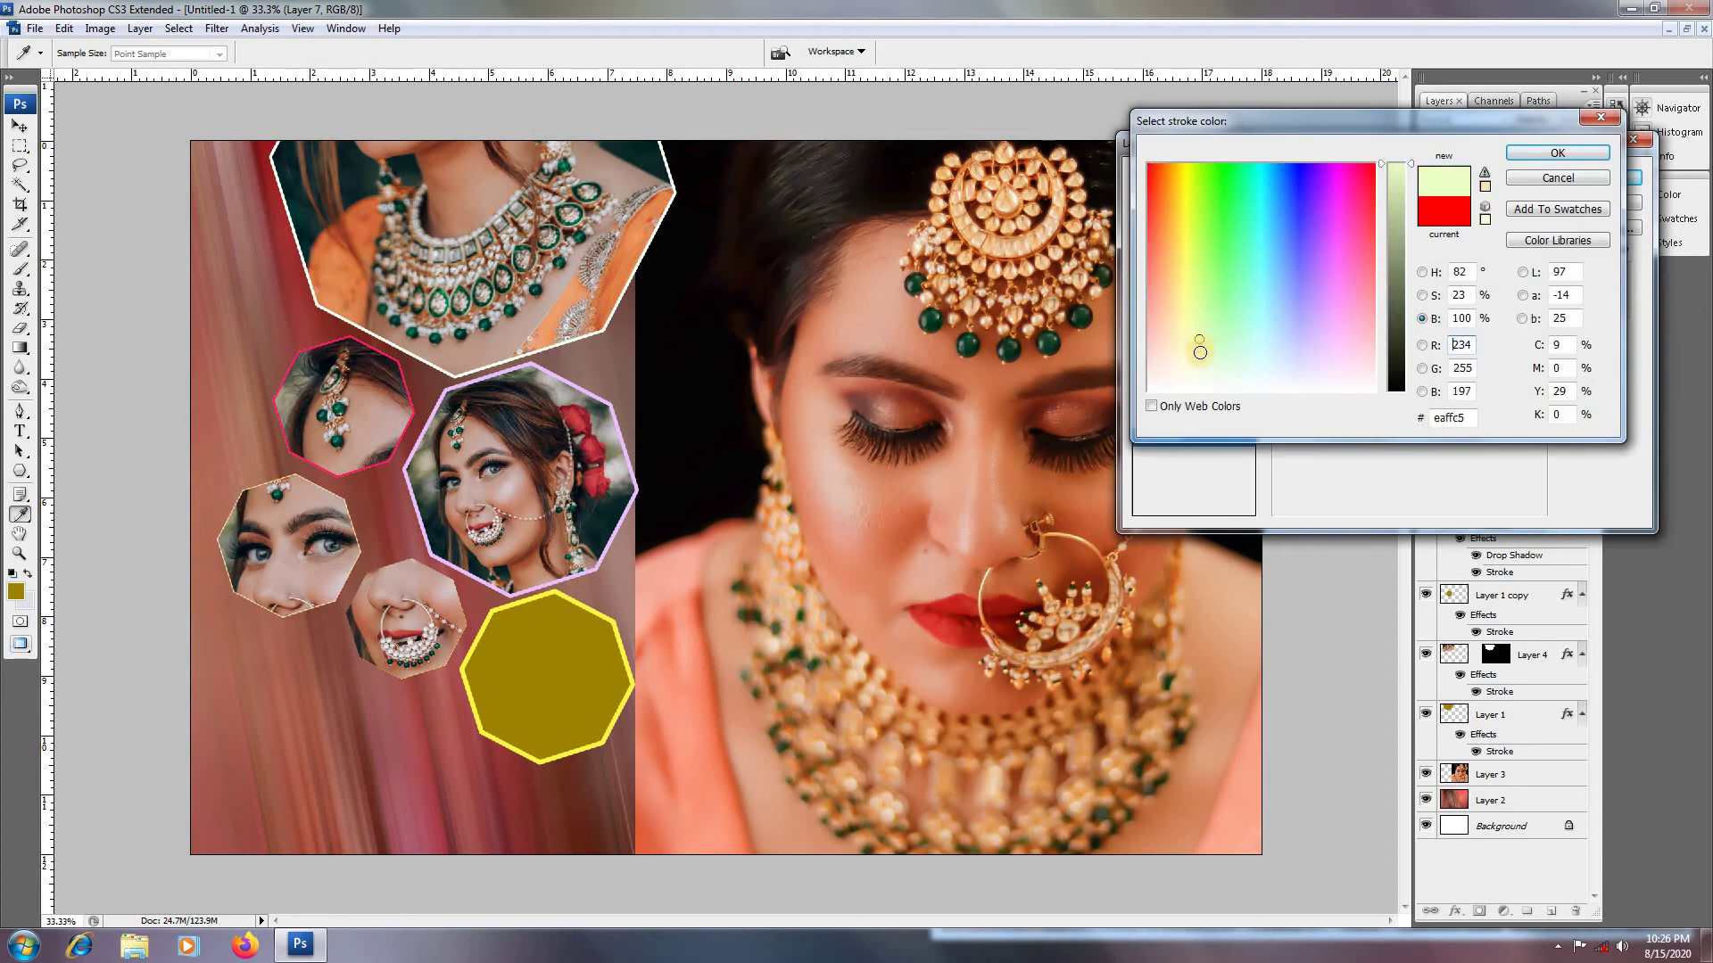
pyautogui.click(1551, 154)
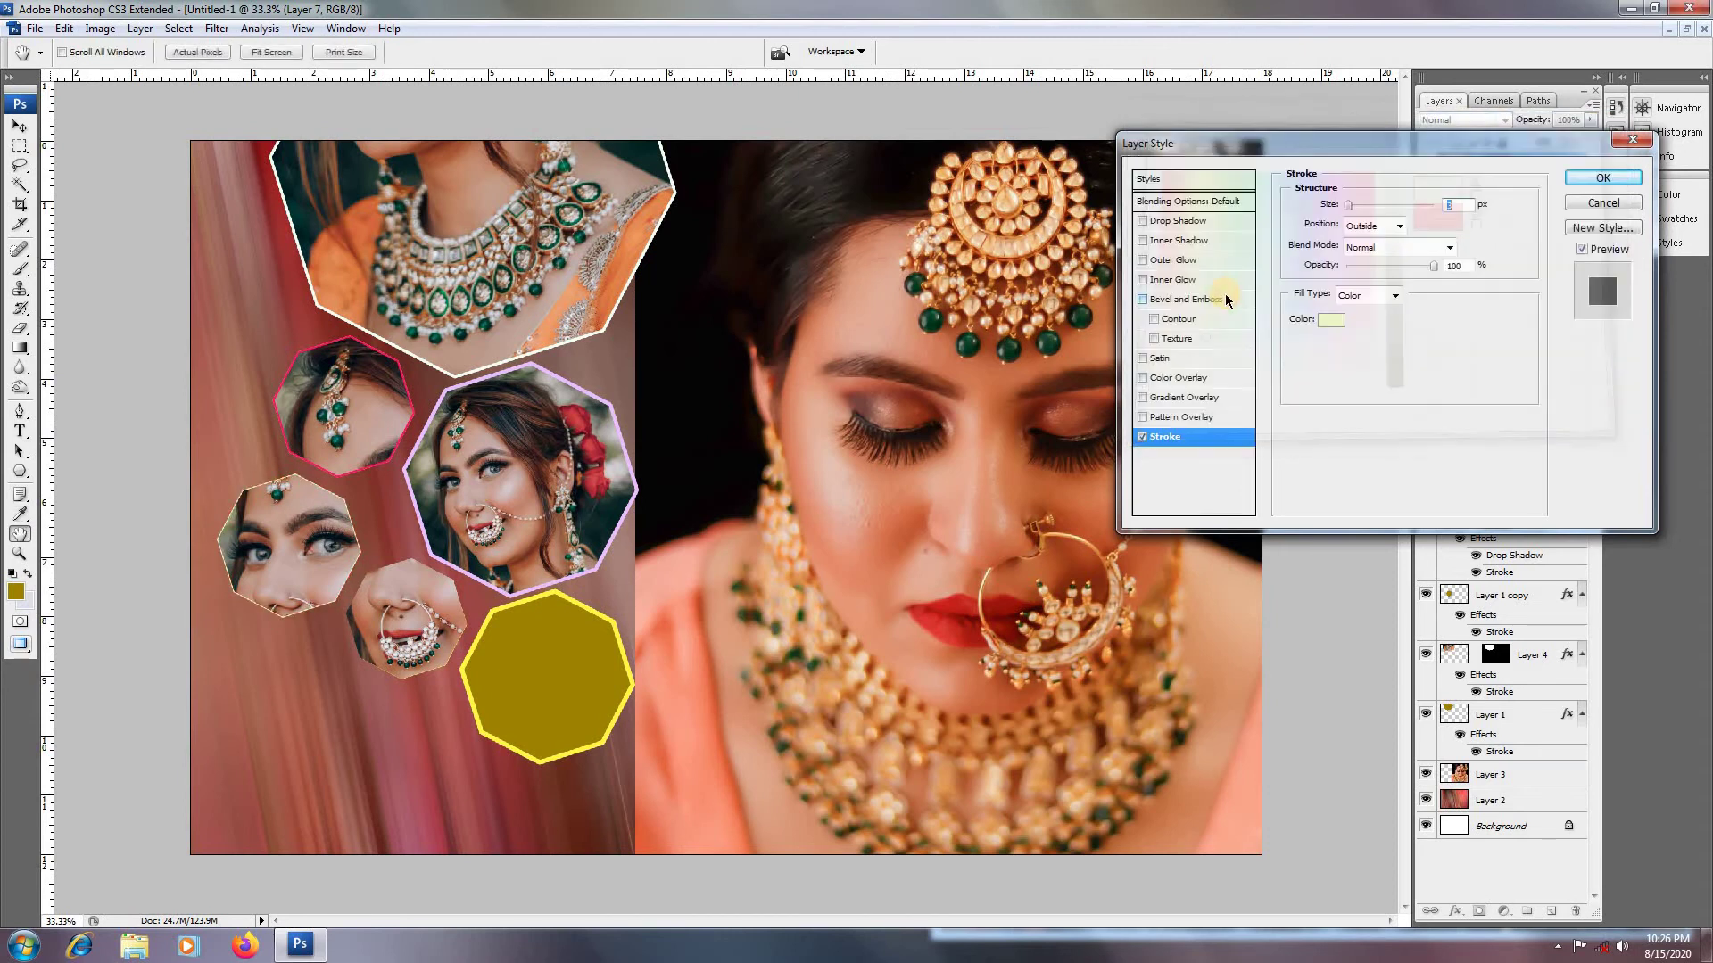
pyautogui.moveTo(1356, 214); pyautogui.dragTo(1357, 214)
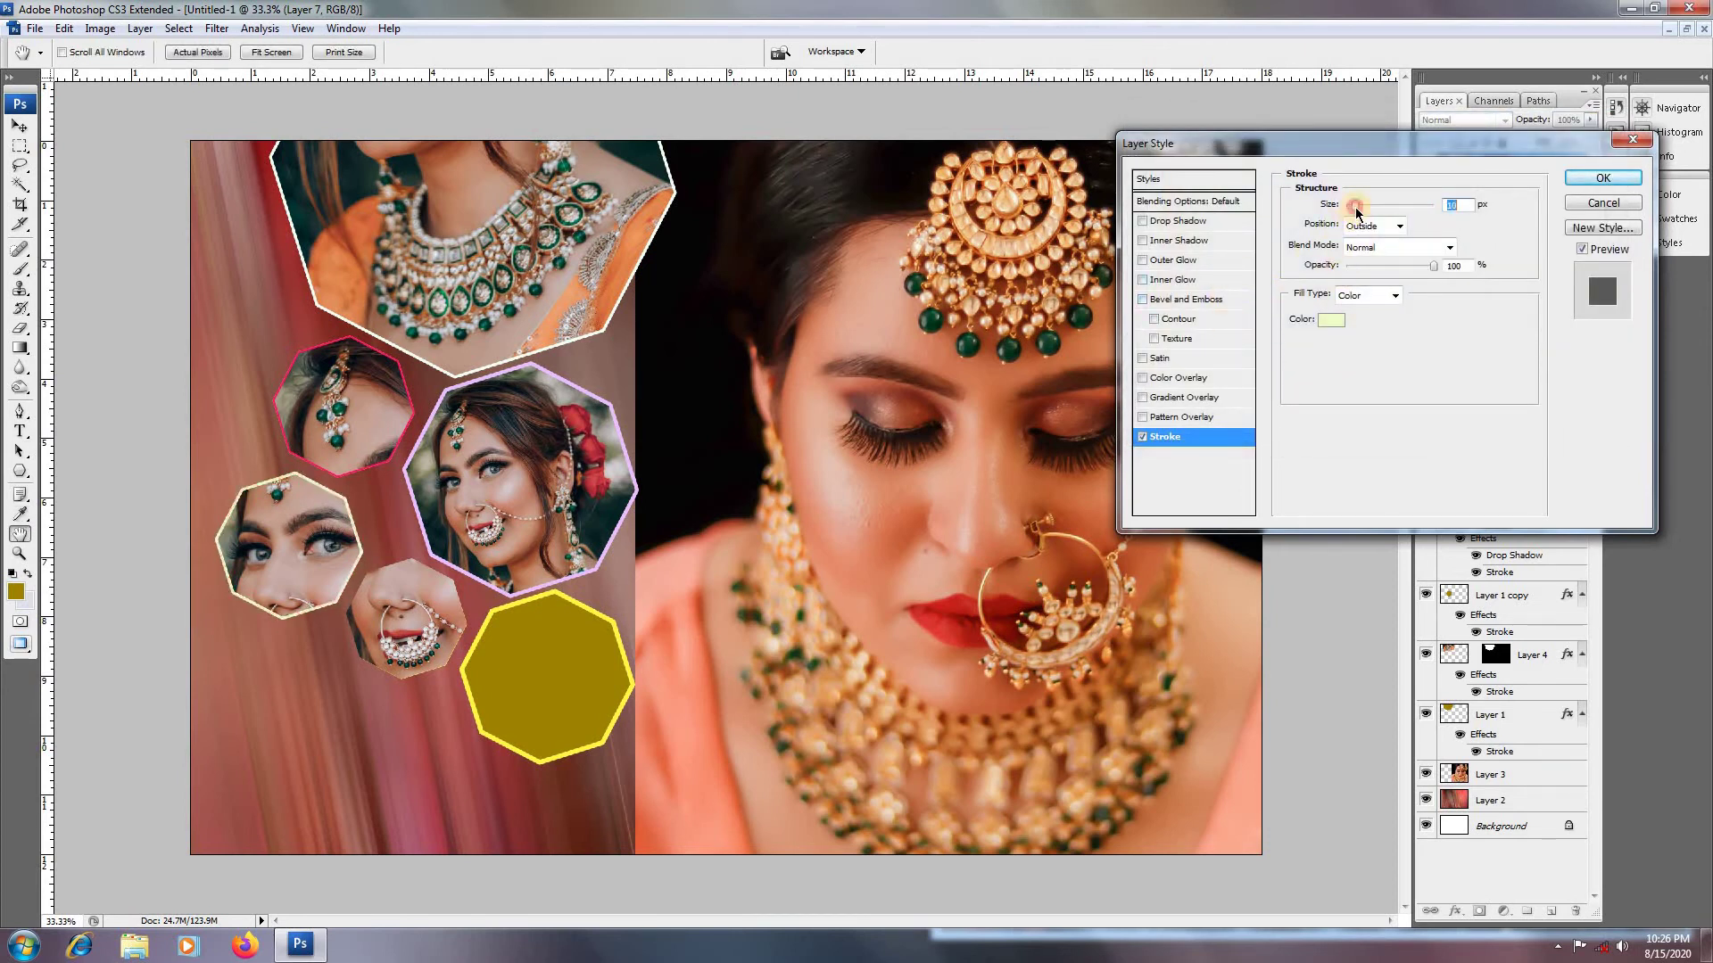
pyautogui.click(1603, 179)
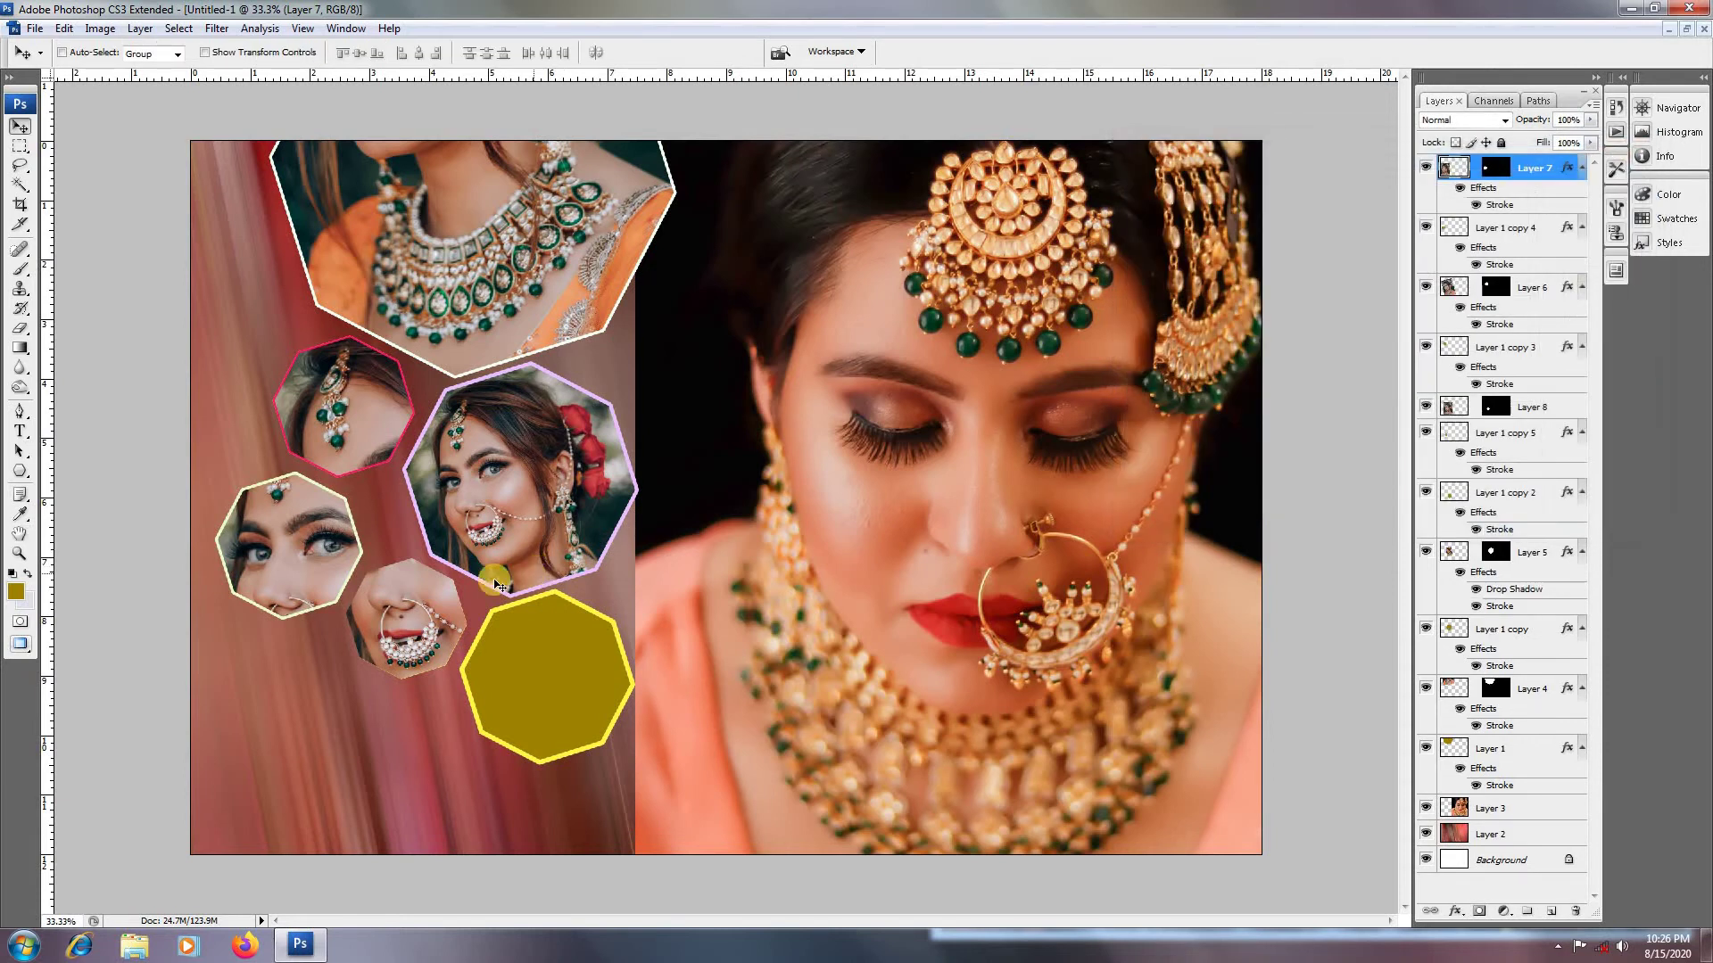
# Step: Add an 8 px near-white f9fffe stroke, positioned Inside, to the nose-ring photo on Layer 8
pyautogui.rightClick(447, 608)
pyautogui.click(481, 618)
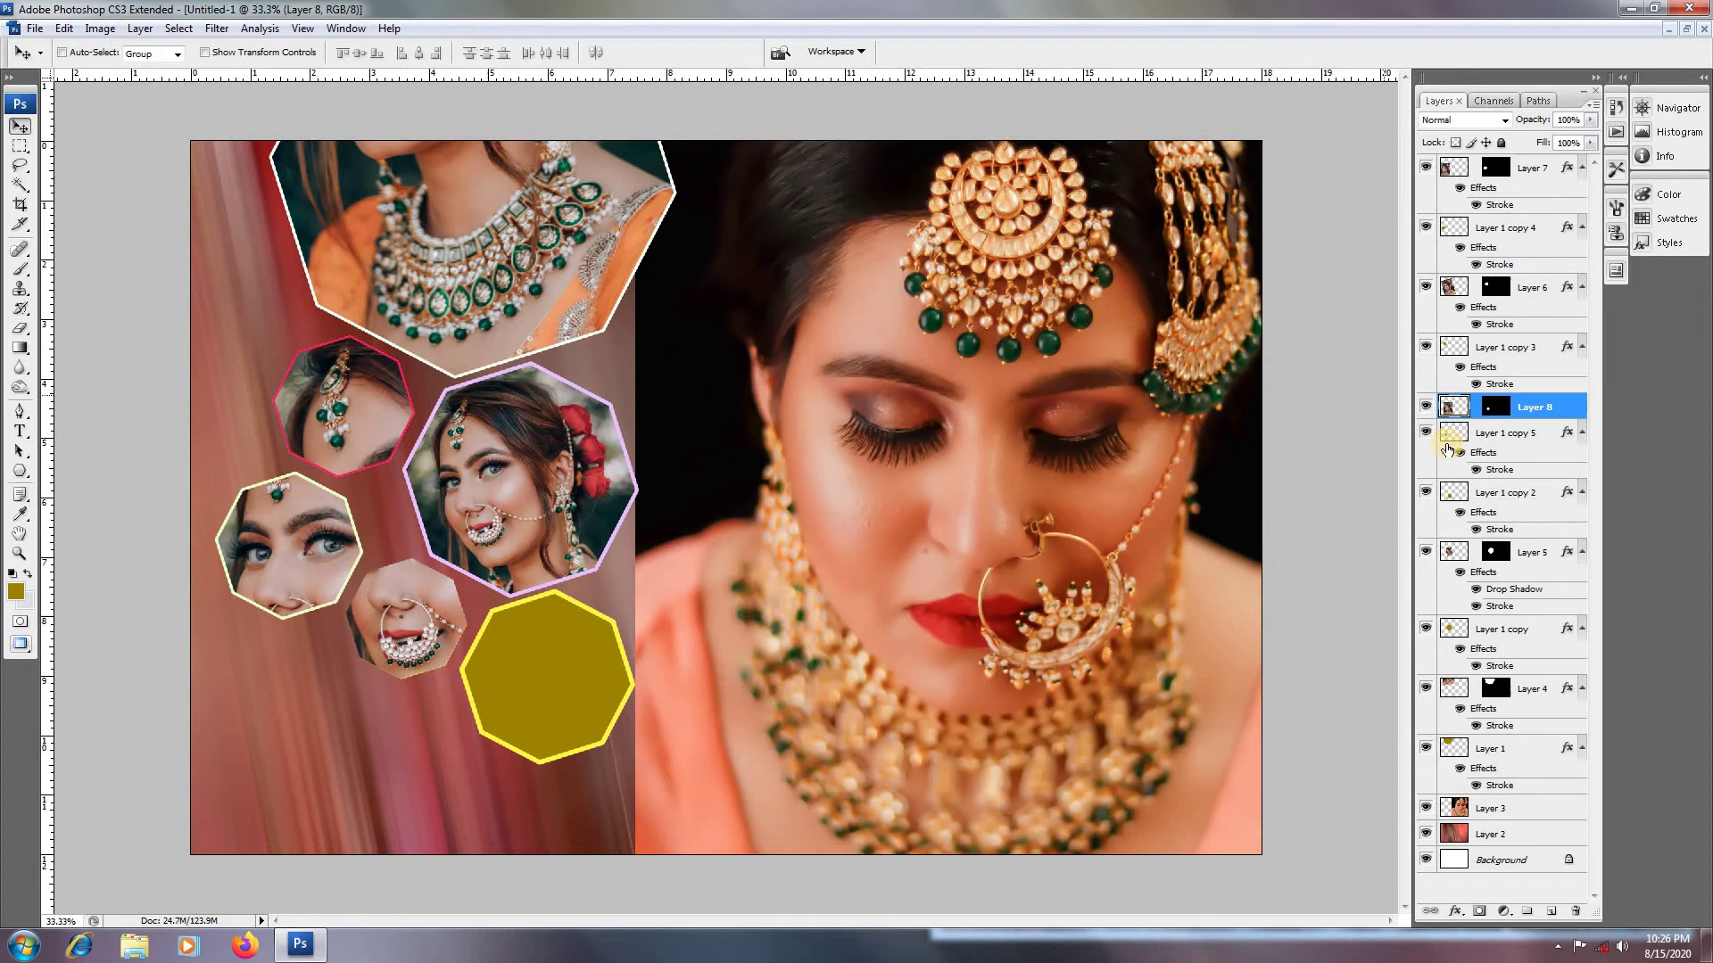
pyautogui.doubleClick(1570, 415)
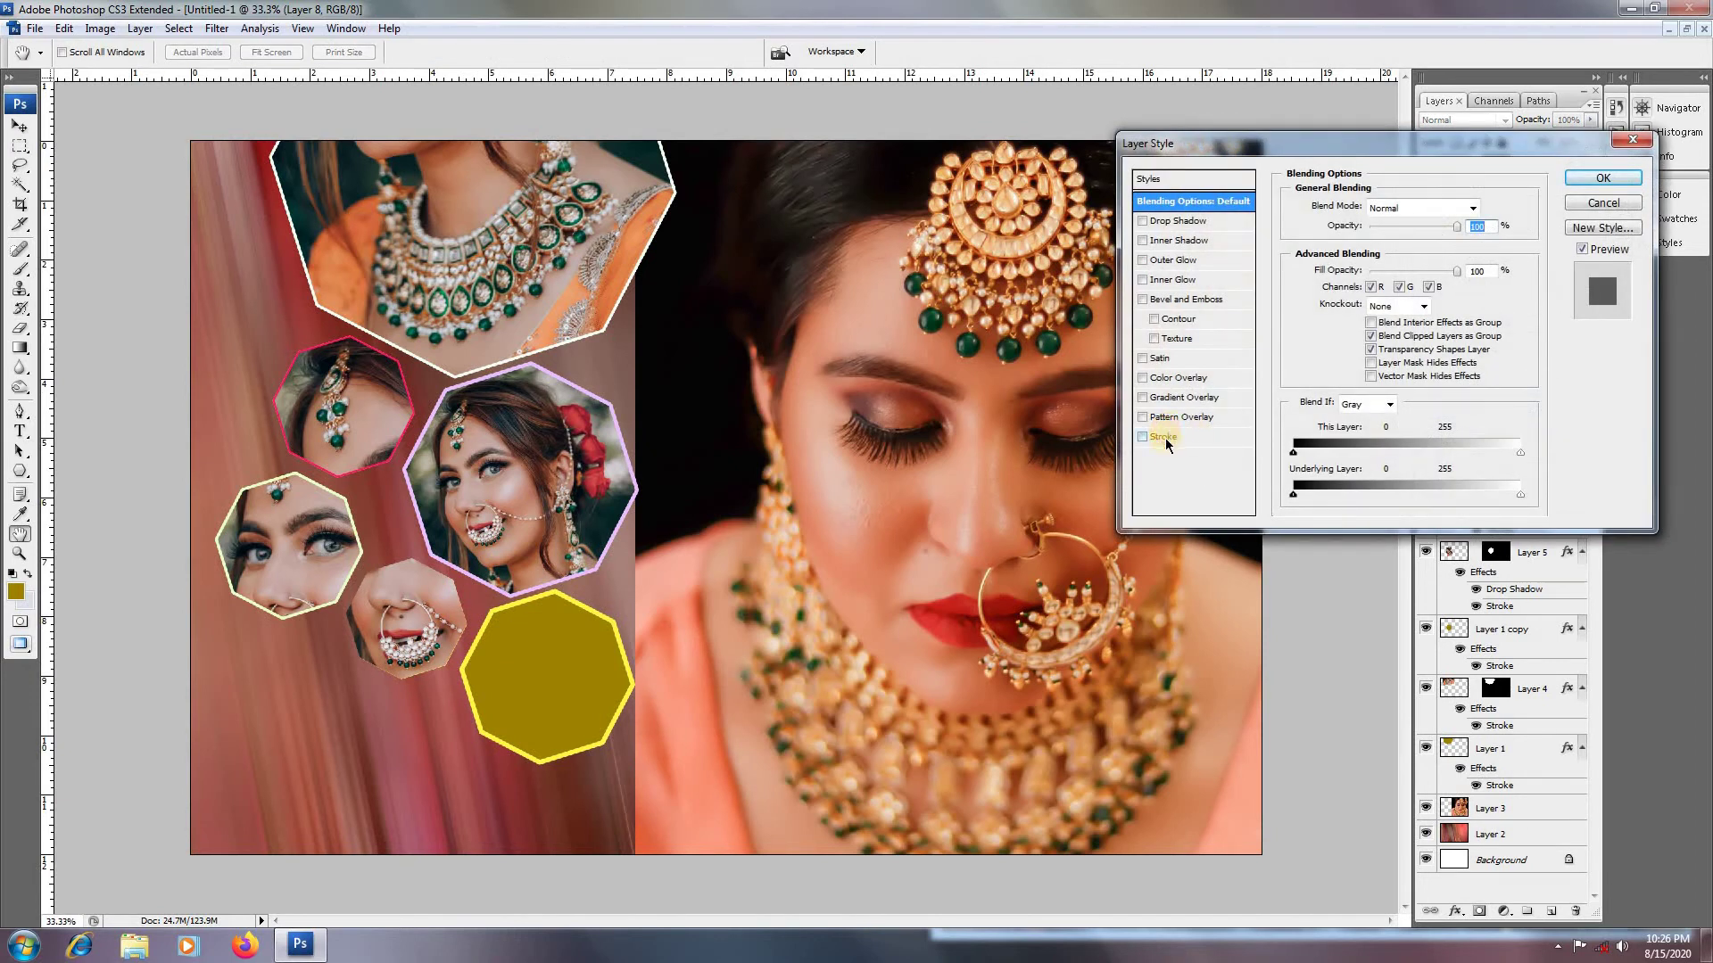
pyautogui.click(1164, 437)
pyautogui.click(1330, 323)
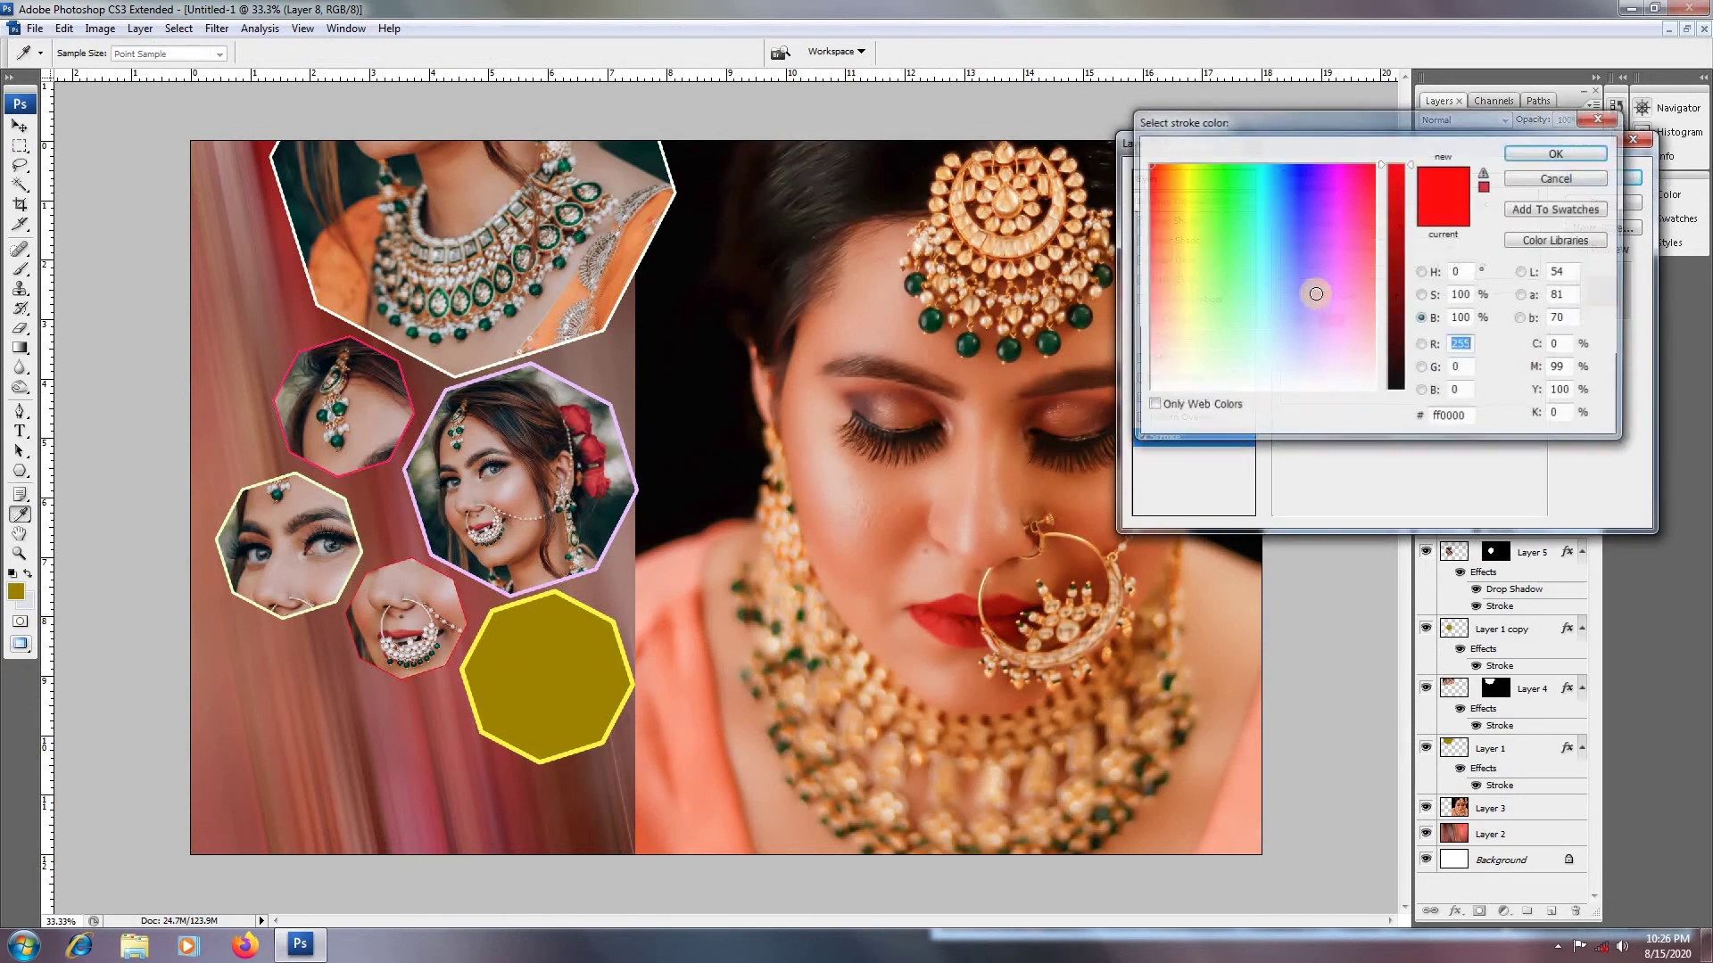
pyautogui.click(1252, 385)
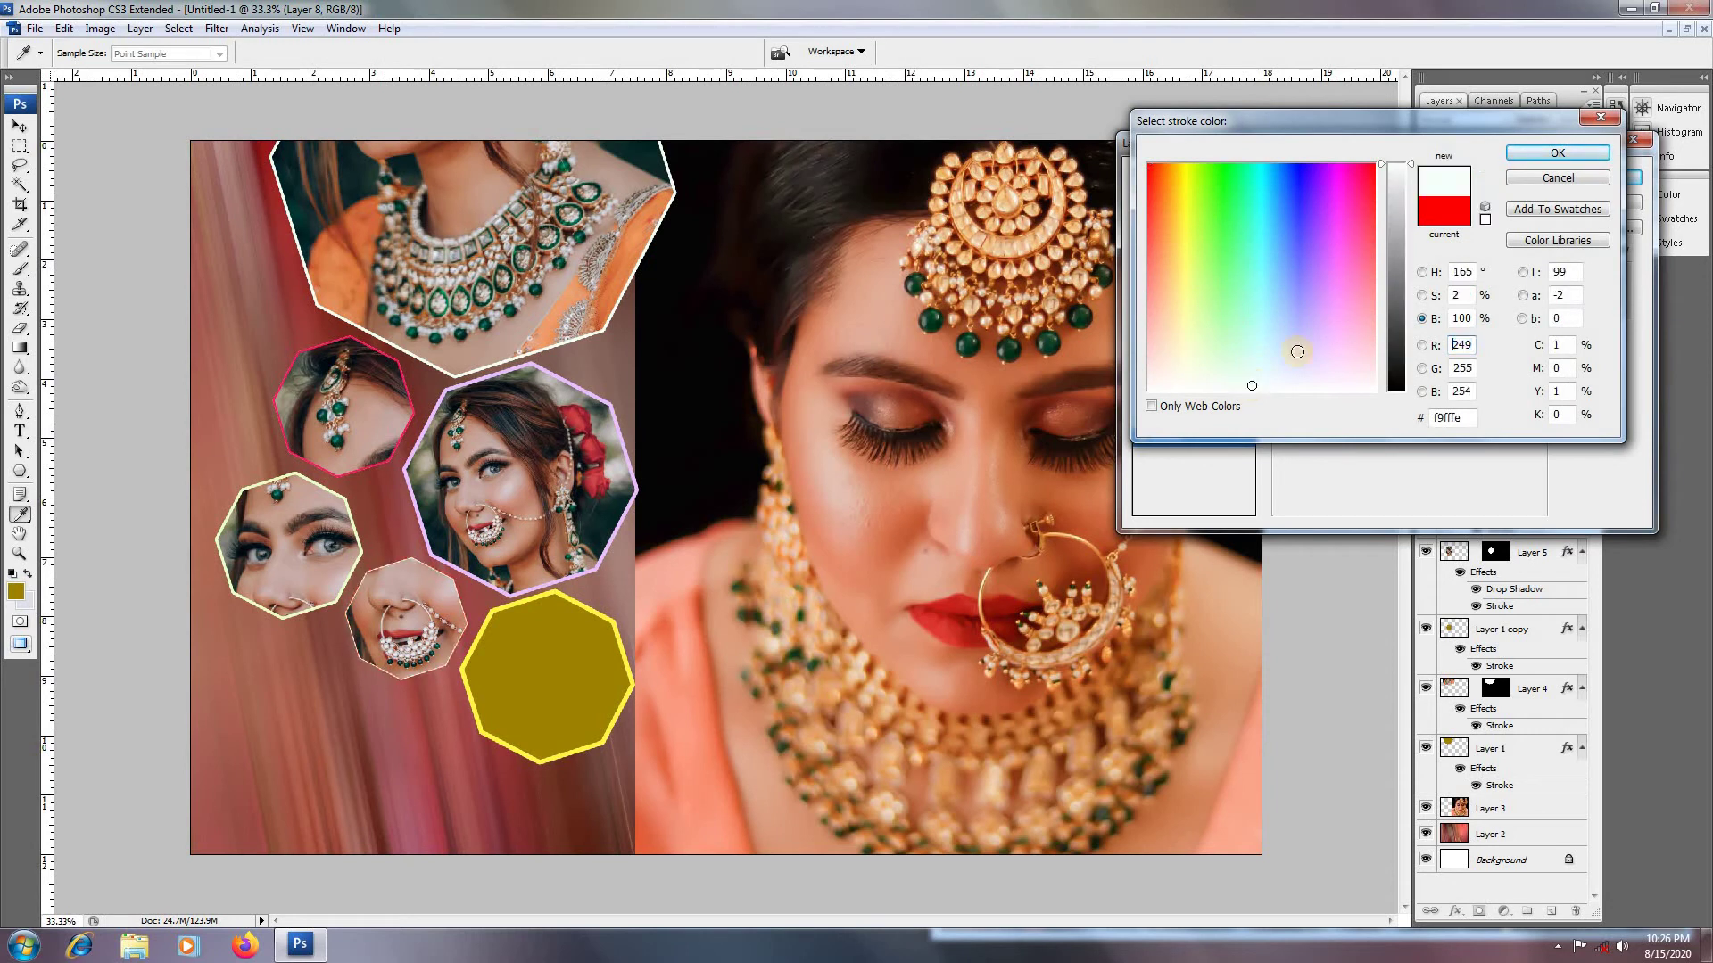
pyautogui.click(1531, 155)
pyautogui.moveTo(1350, 207); pyautogui.dragTo(1354, 207)
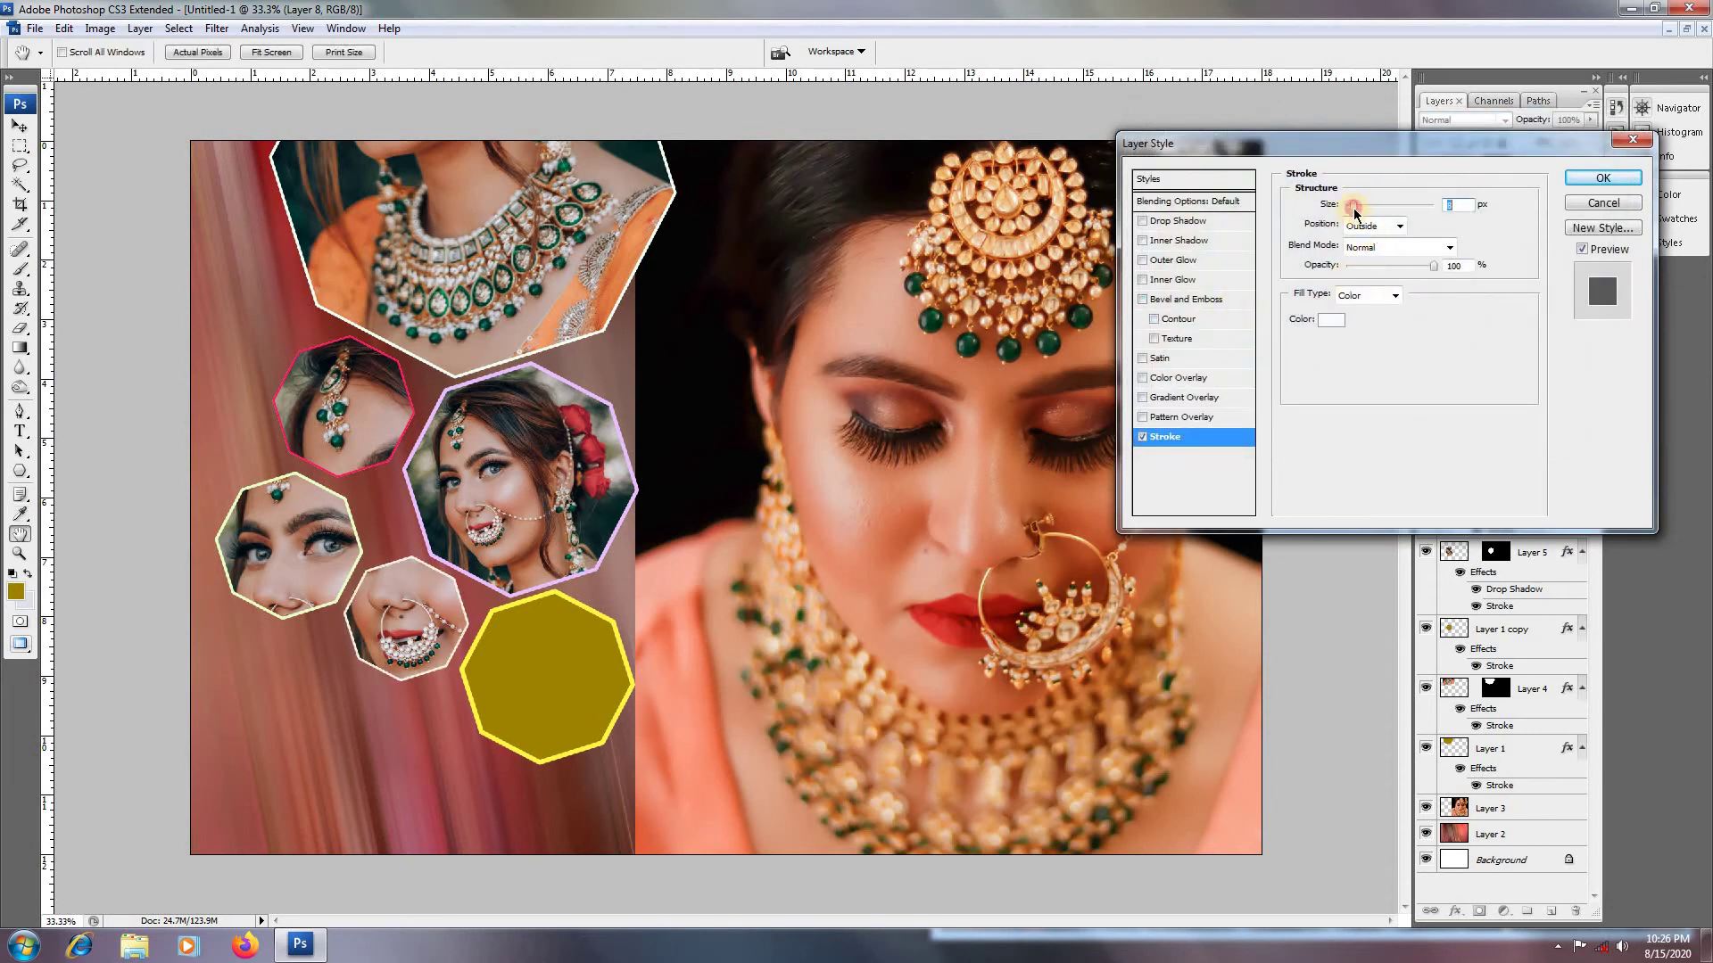
pyautogui.click(1357, 227)
pyautogui.click(1355, 257)
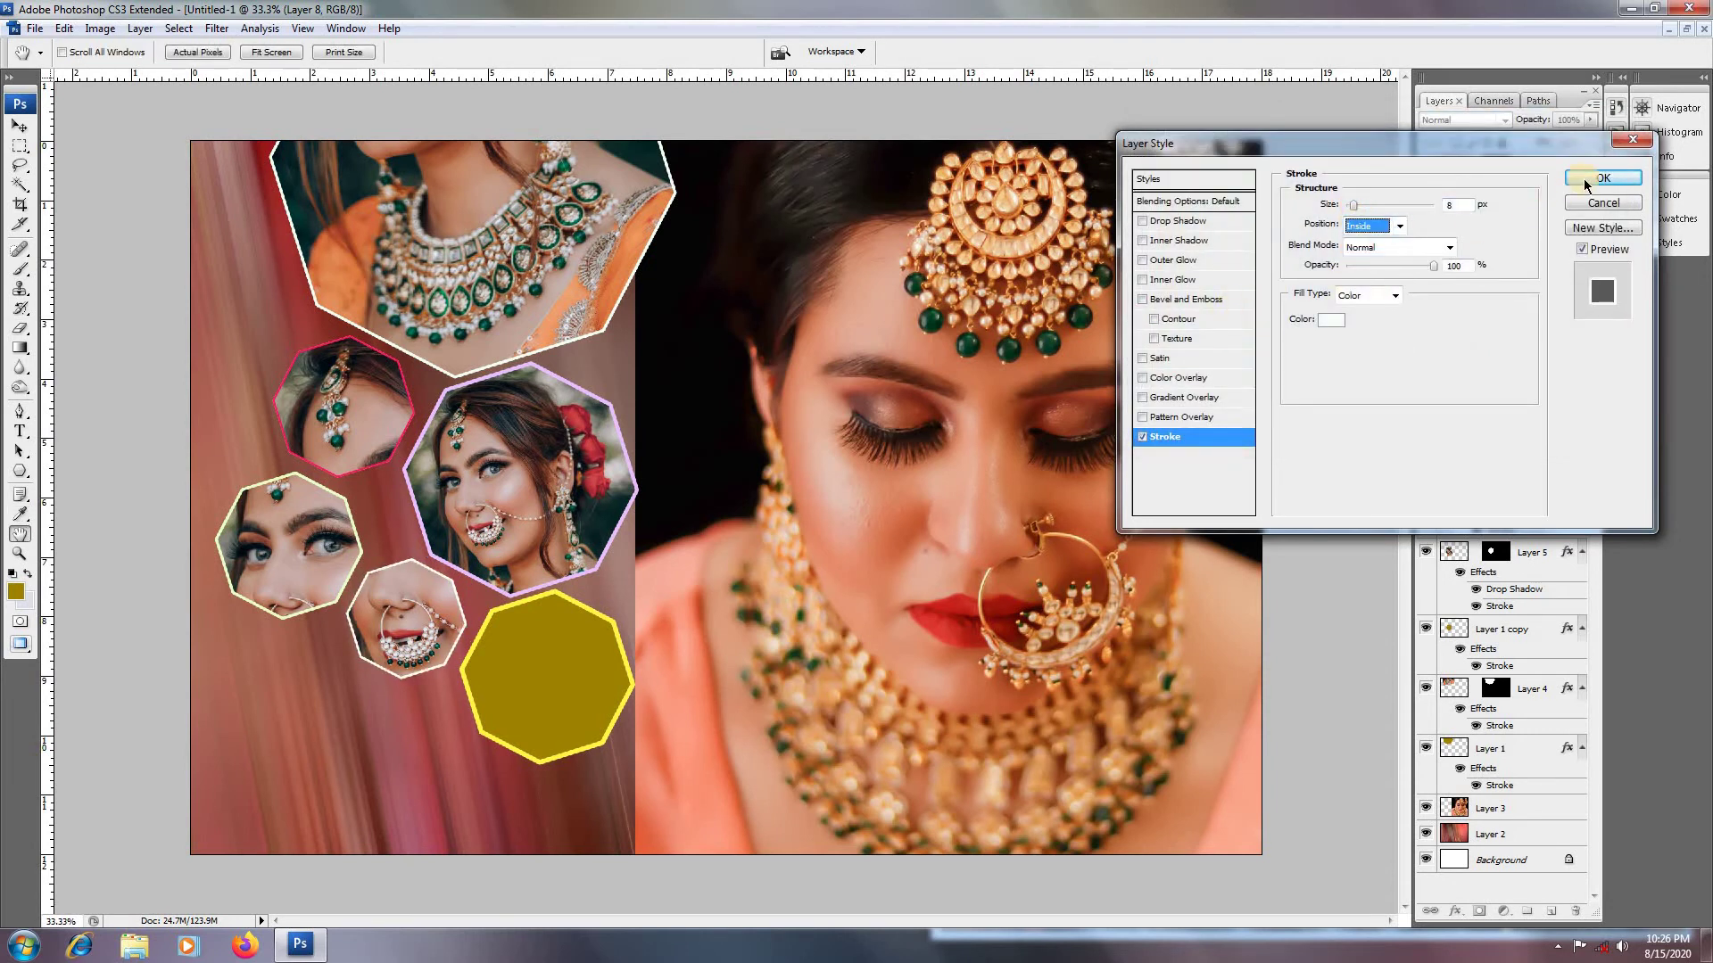
pyautogui.click(1585, 179)
# Step: Load the outline of the olive polygon, Layer 1 copy 2, as a selection and paste the copied portrait into it
pyautogui.rightClick(540, 695)
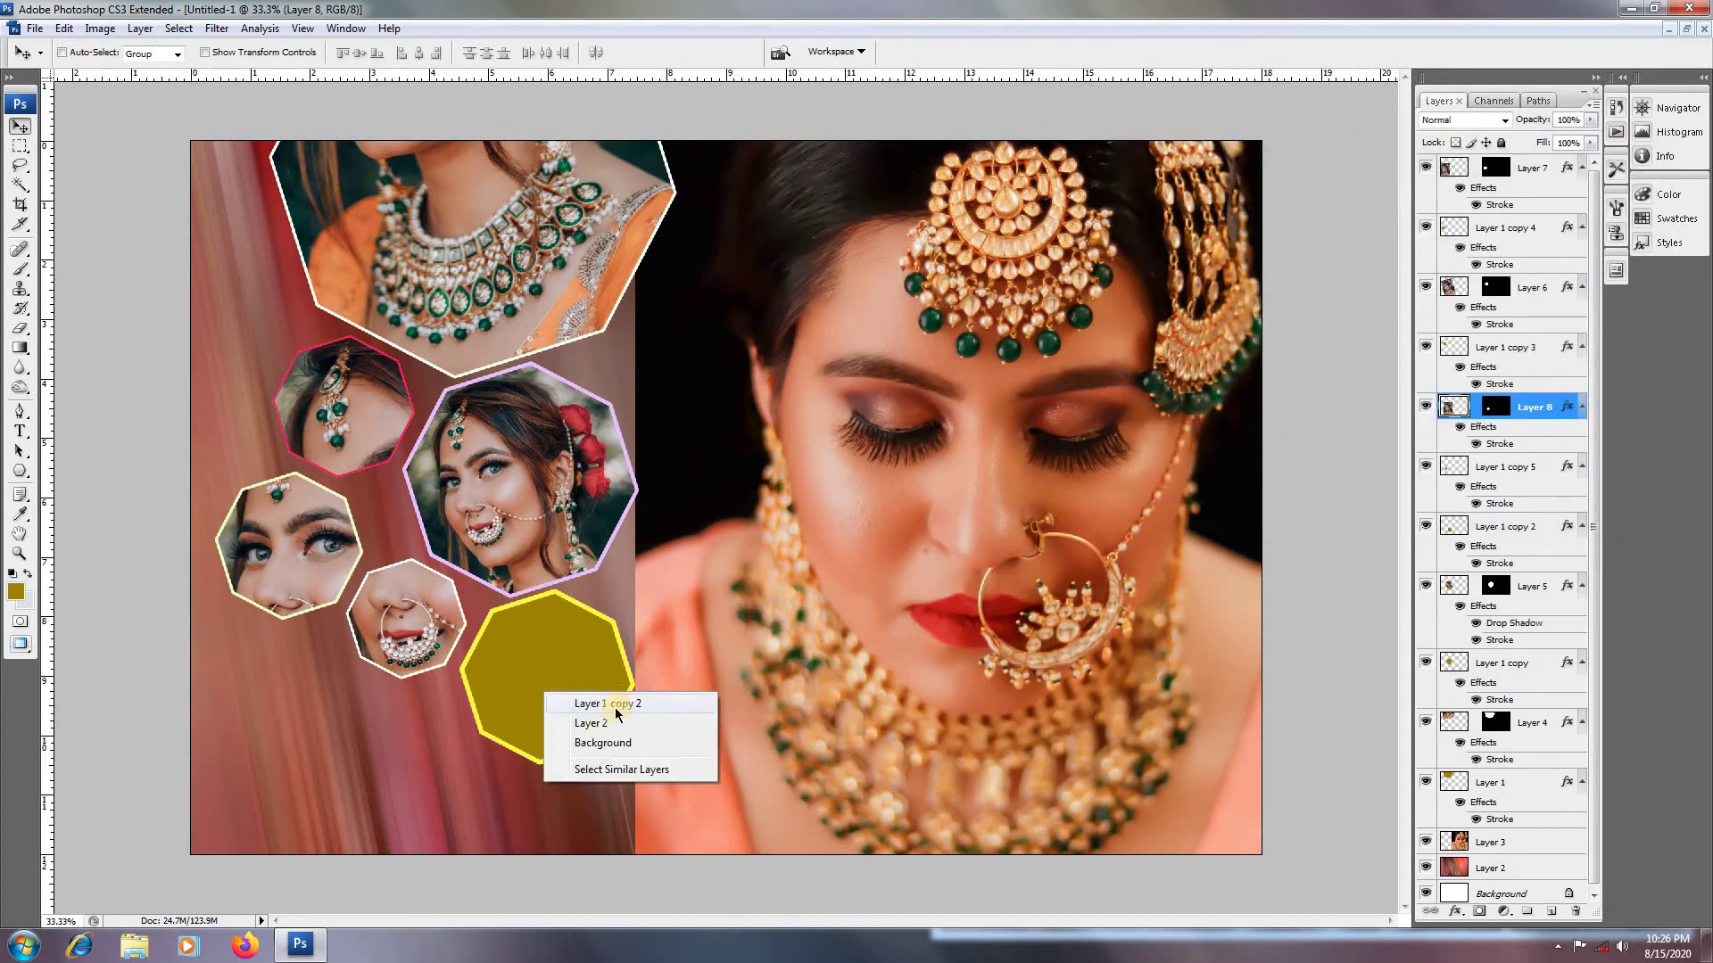
pyautogui.click(580, 701)
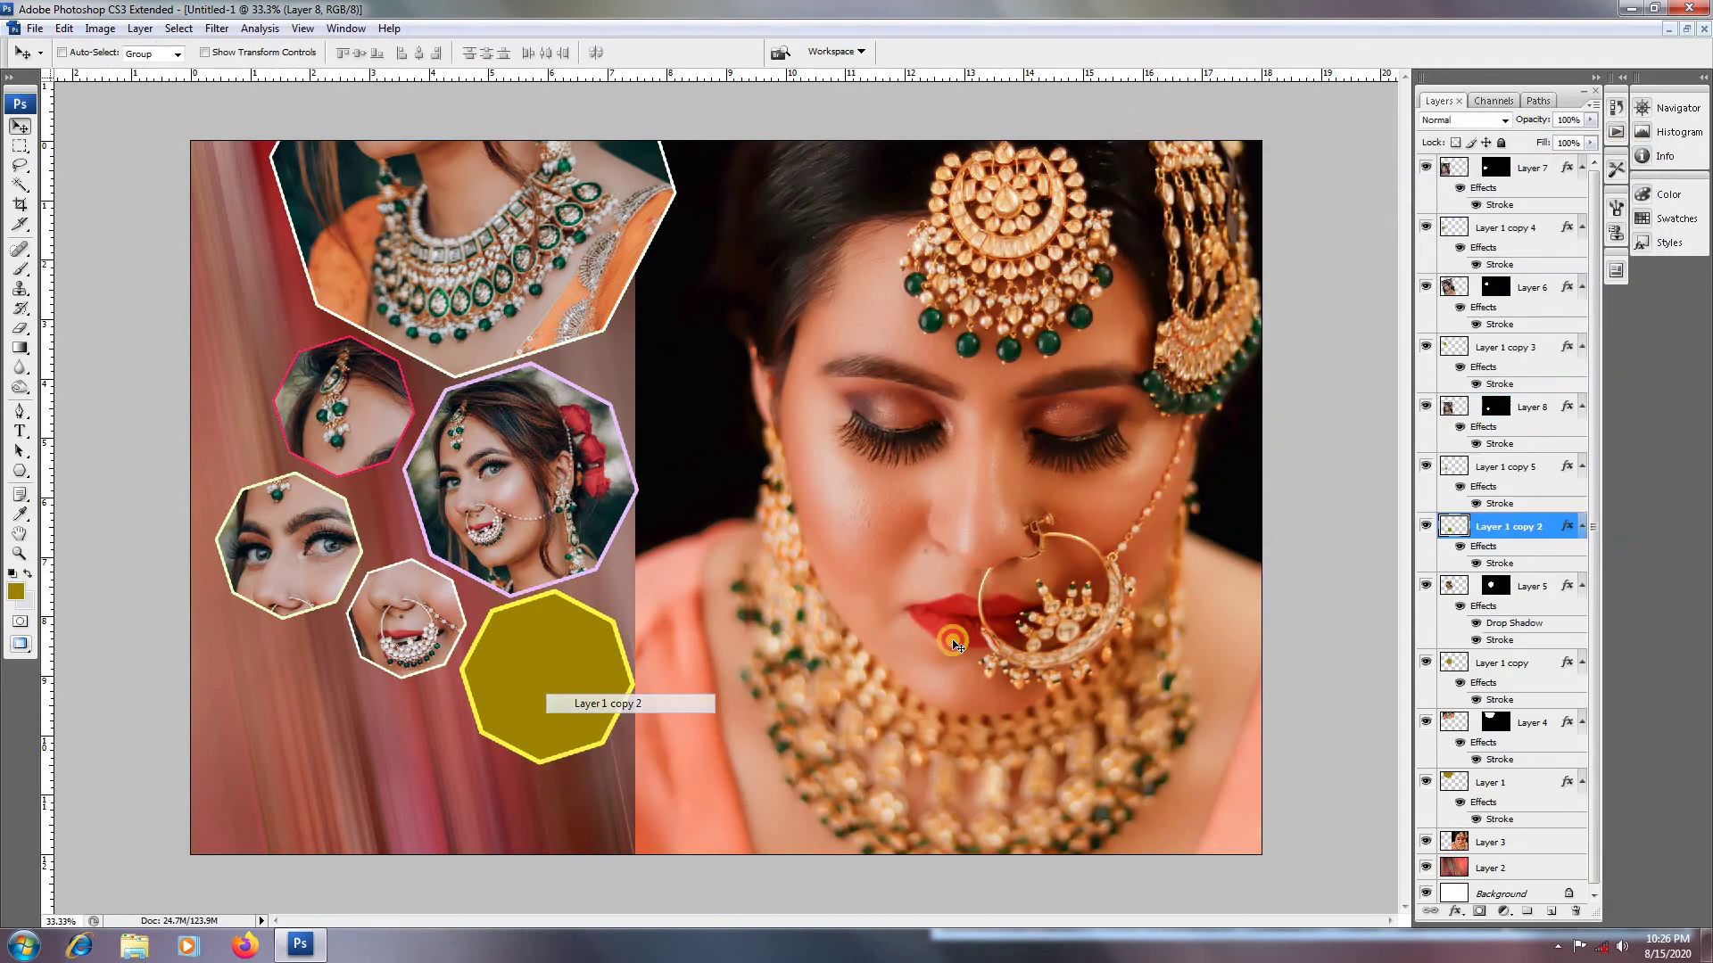
pyautogui.keyDown('ctrl'); pyautogui.click(1450, 530); pyautogui.keyUp('ctrl')
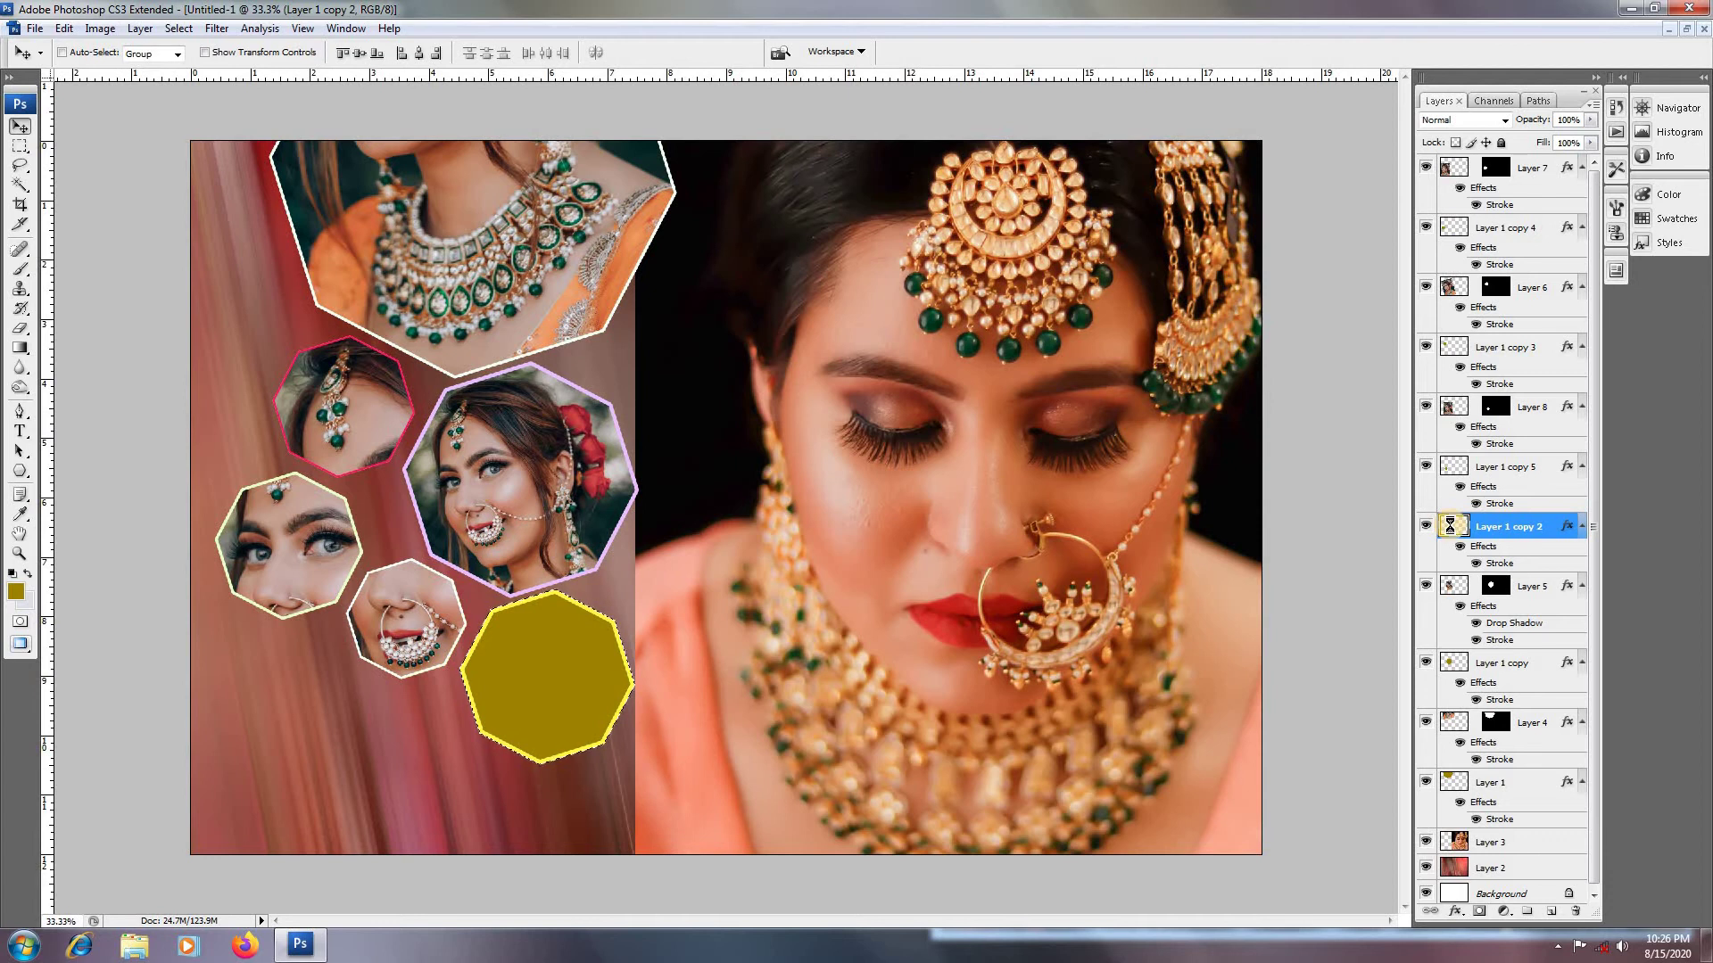
pyautogui.hotkey('ctrl', 'shift', 'v')
# Step: Scale the Layer 9 portrait to 22% and shift it so the earring and red flower show inside the polygon
pyautogui.hotkey('ctrl', 't')
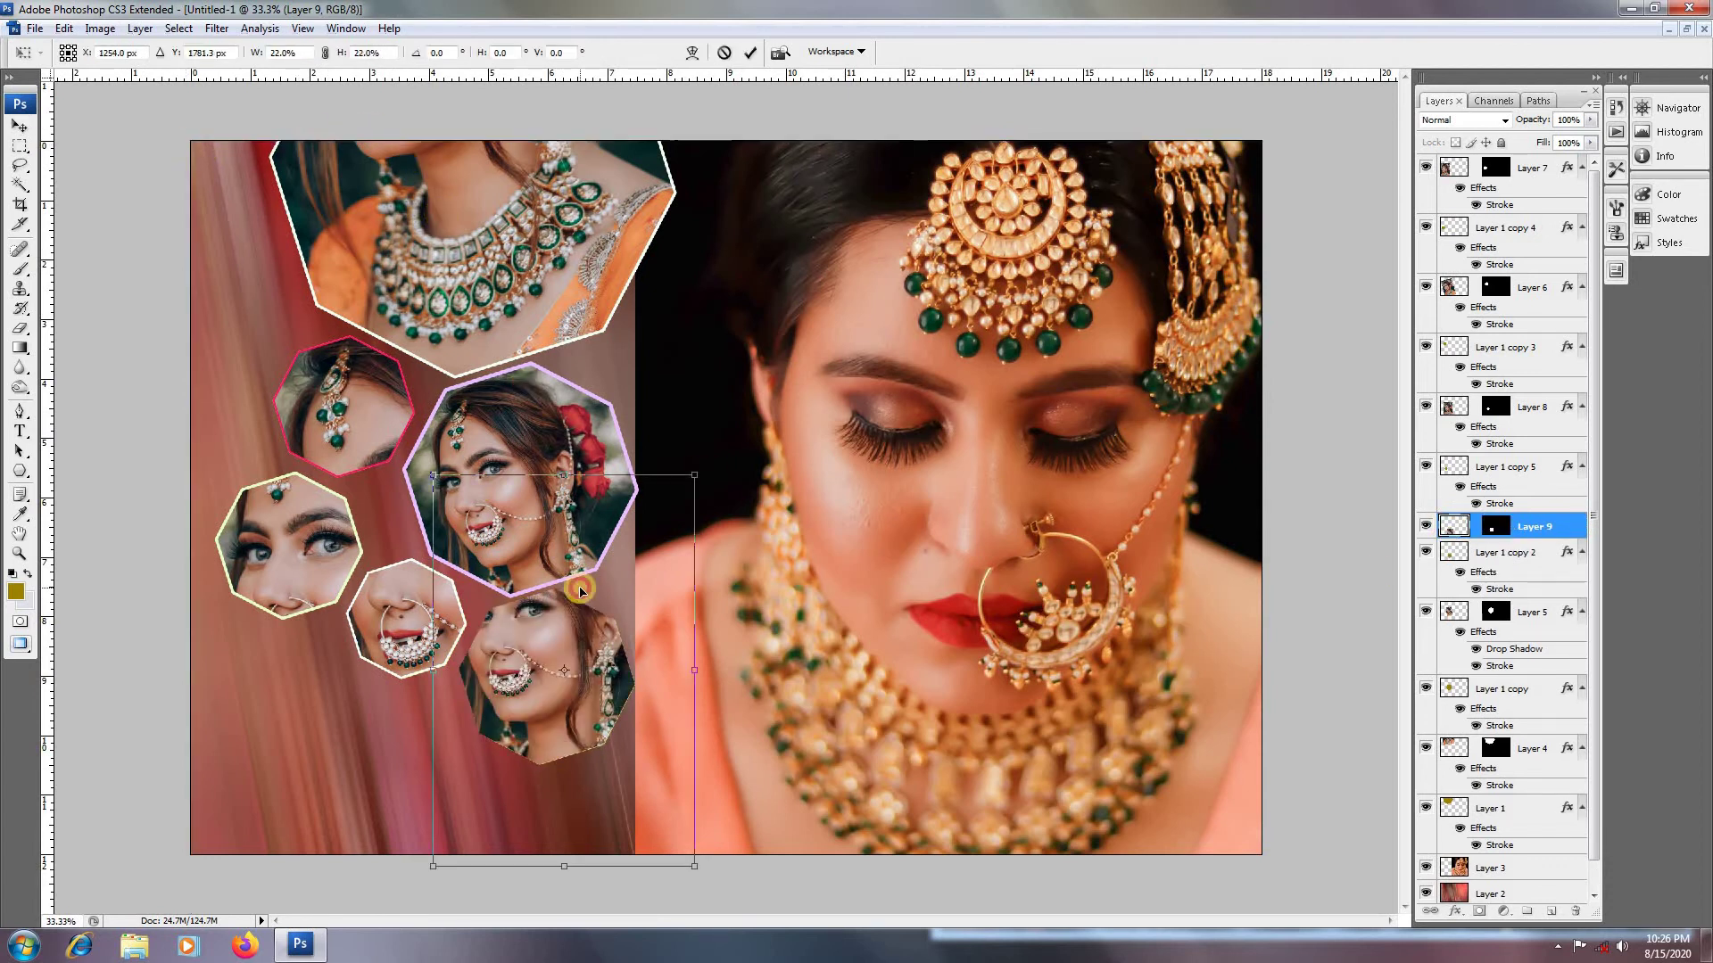
pyautogui.moveTo(577, 589); pyautogui.dragTo(533, 578)
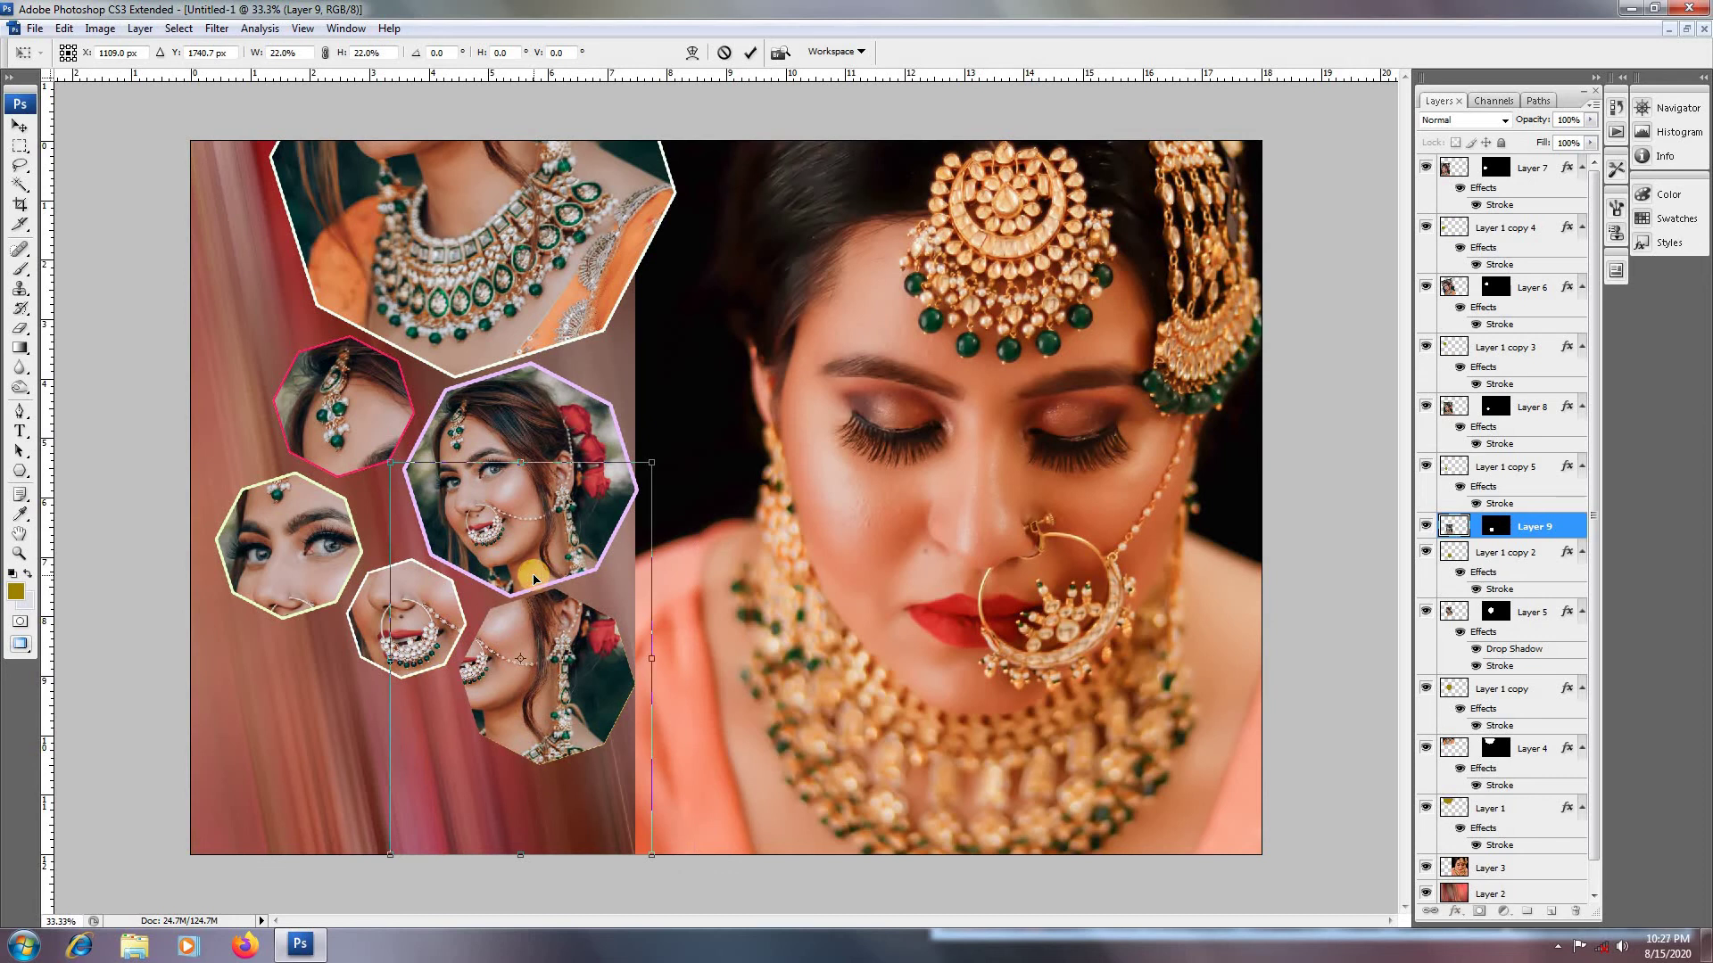
pyautogui.press('Return')
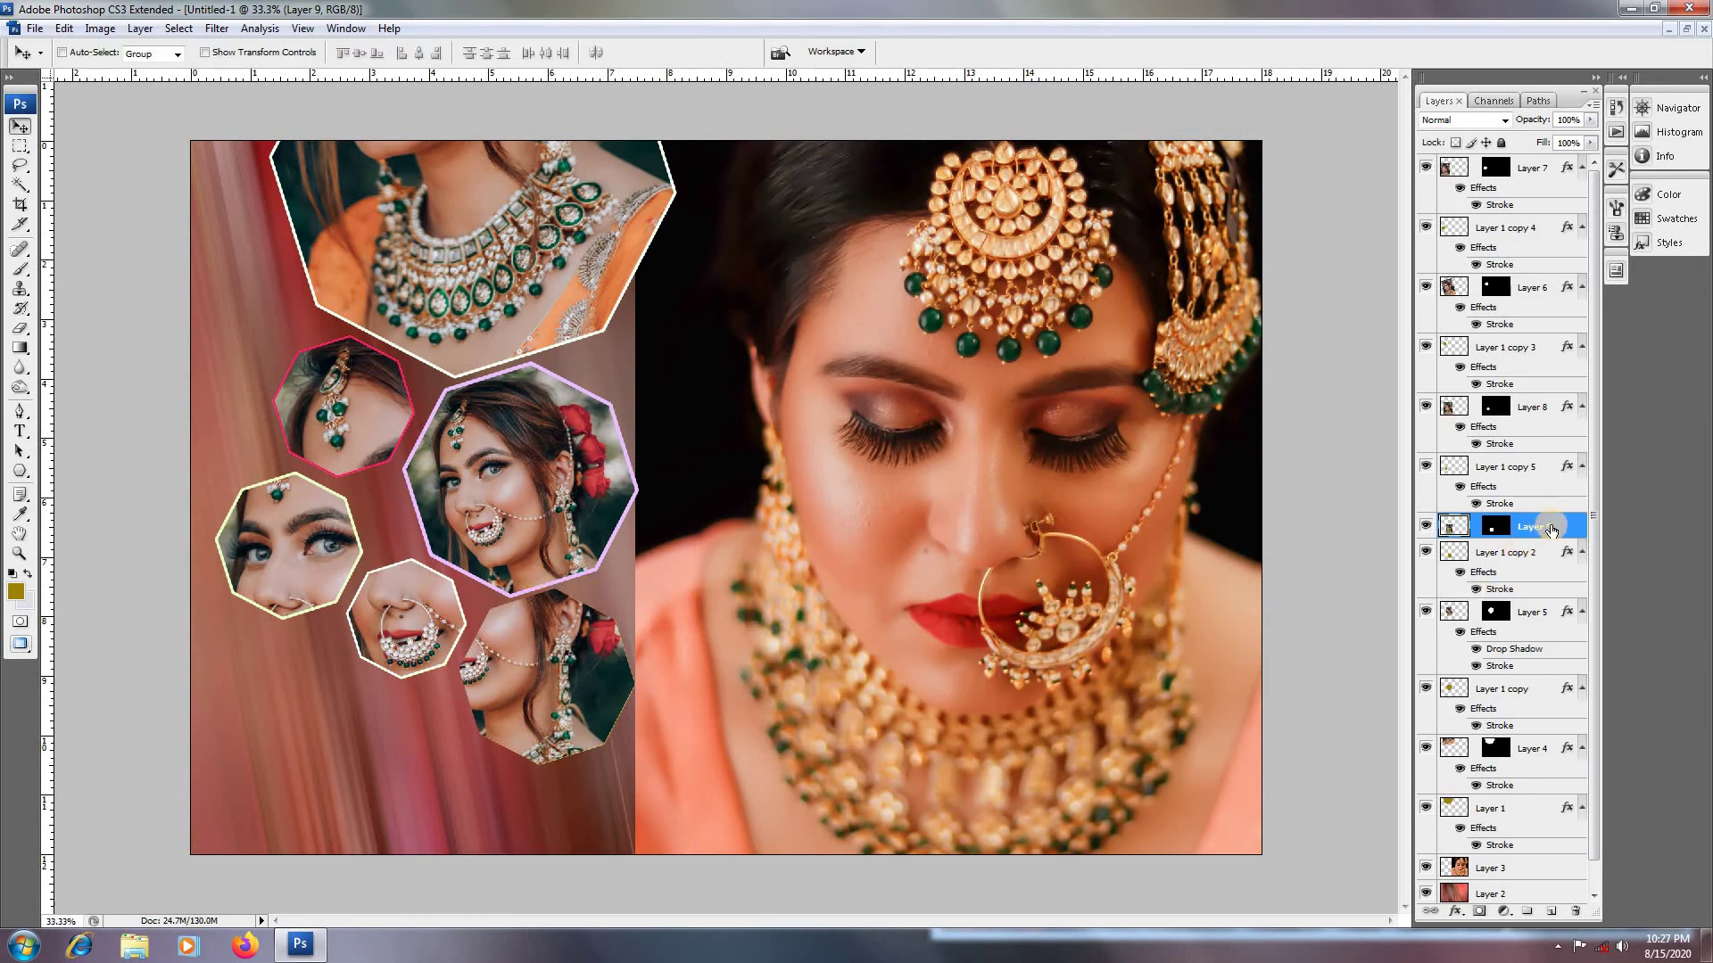
# Step: Add a bright yellow-green stroke to the earring photo on Layer 9
pyautogui.doubleClick(1560, 527)
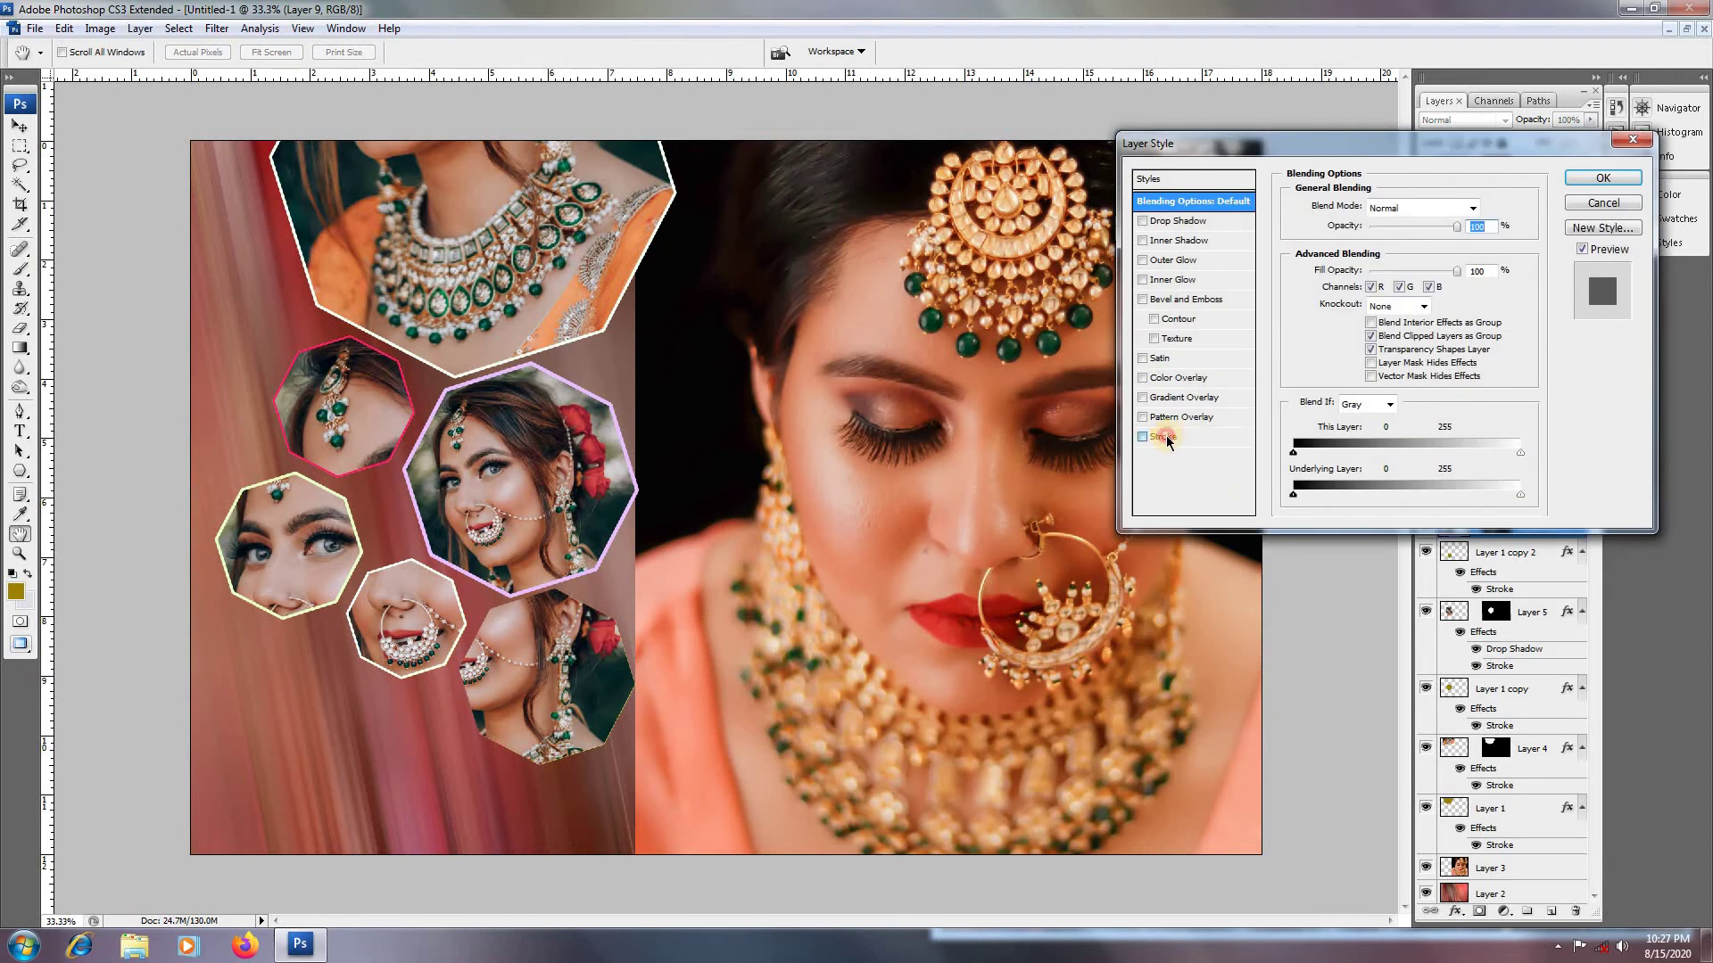
pyautogui.click(1165, 437)
pyautogui.click(1323, 319)
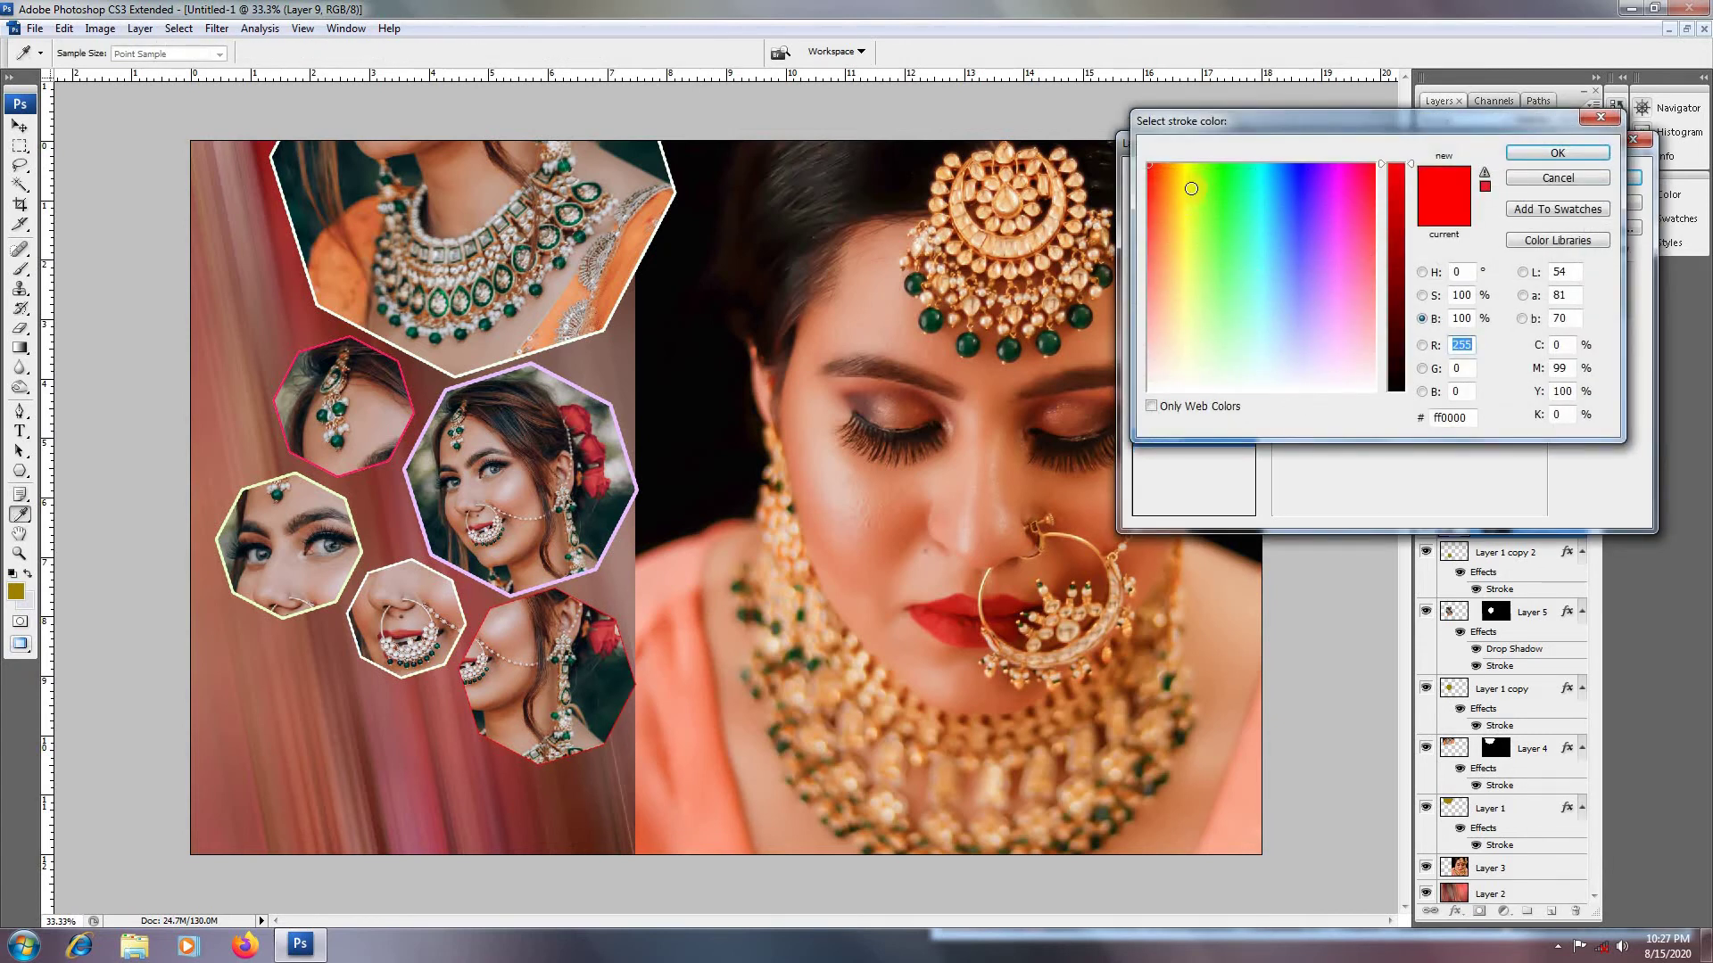
pyautogui.click(1191, 188)
pyautogui.click(1548, 152)
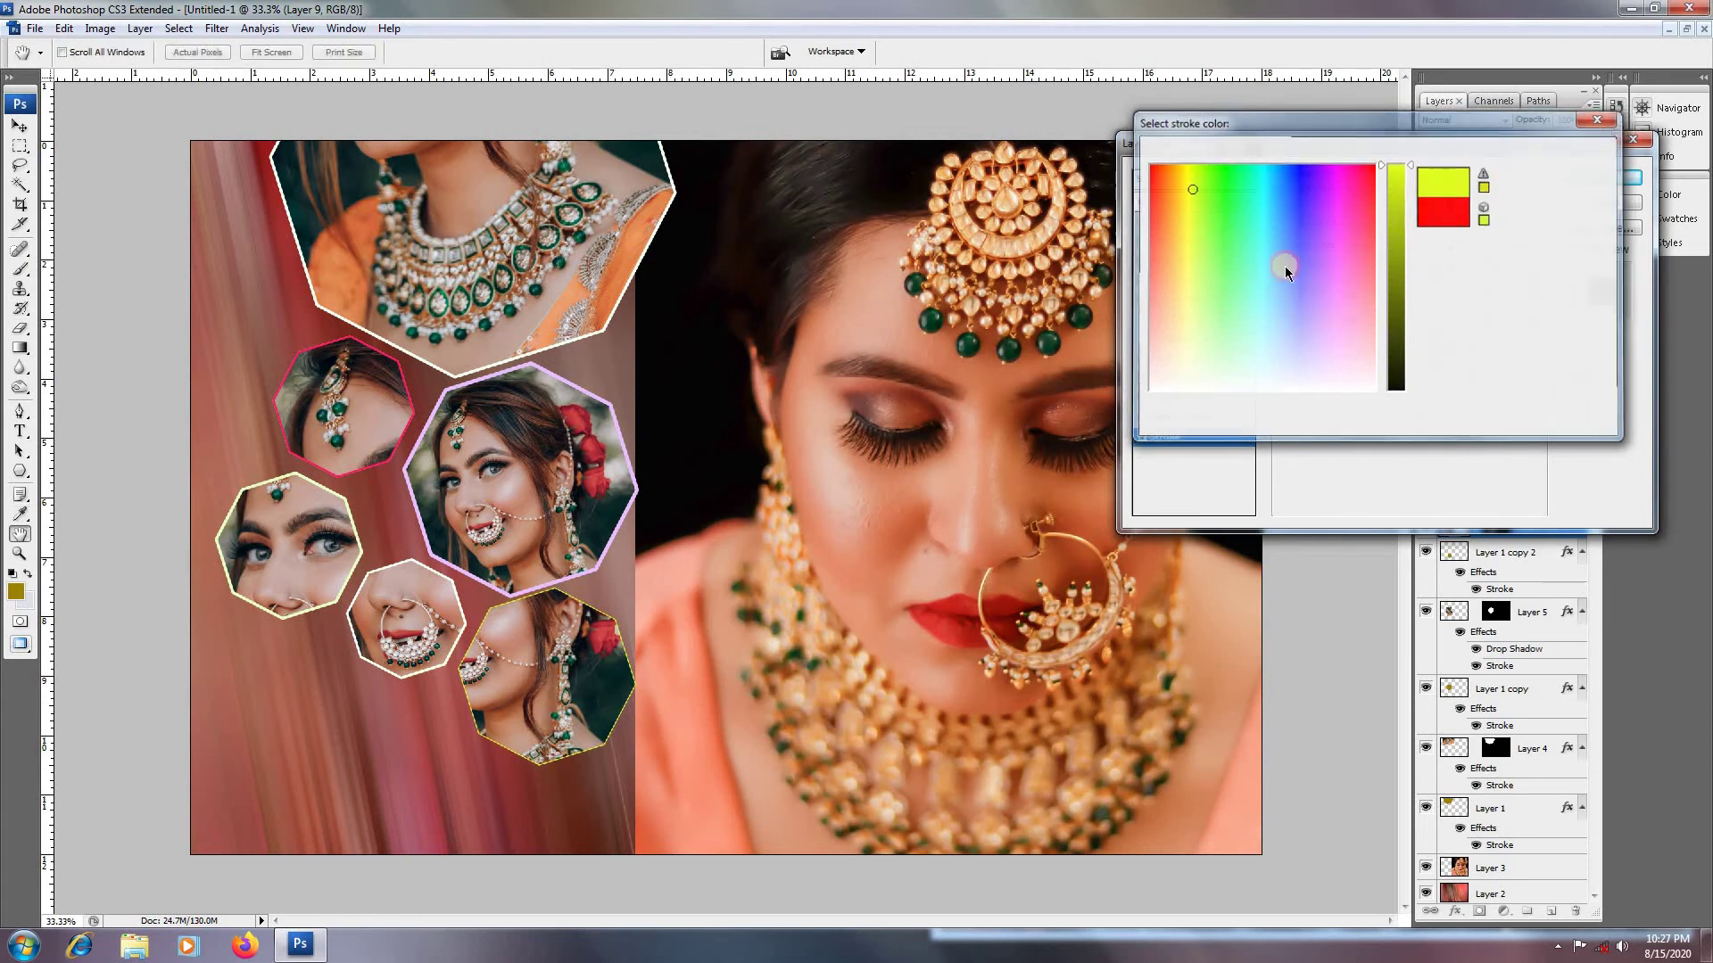
# Step: Set the Layer 9 stroke to 8 px with the Inside position and apply the layer style
pyautogui.moveTo(1350, 211); pyautogui.dragTo(1355, 213)
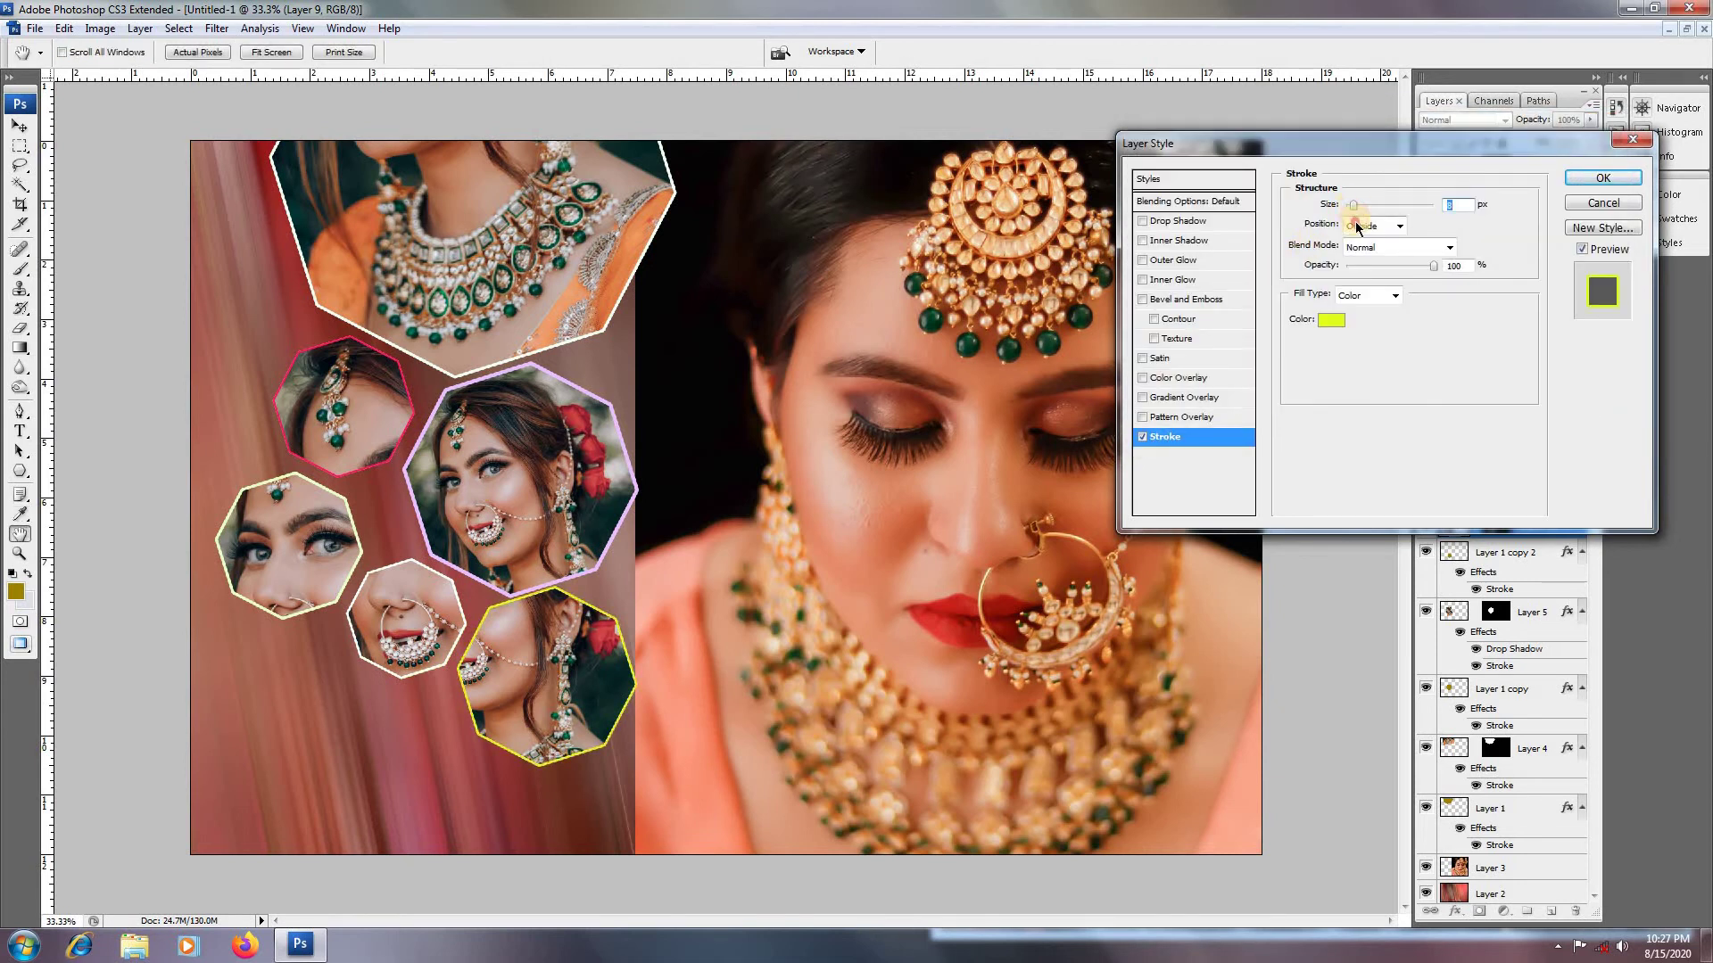
pyautogui.click(1357, 227)
pyautogui.click(1365, 246)
pyautogui.hotkey('ctrl', '+')
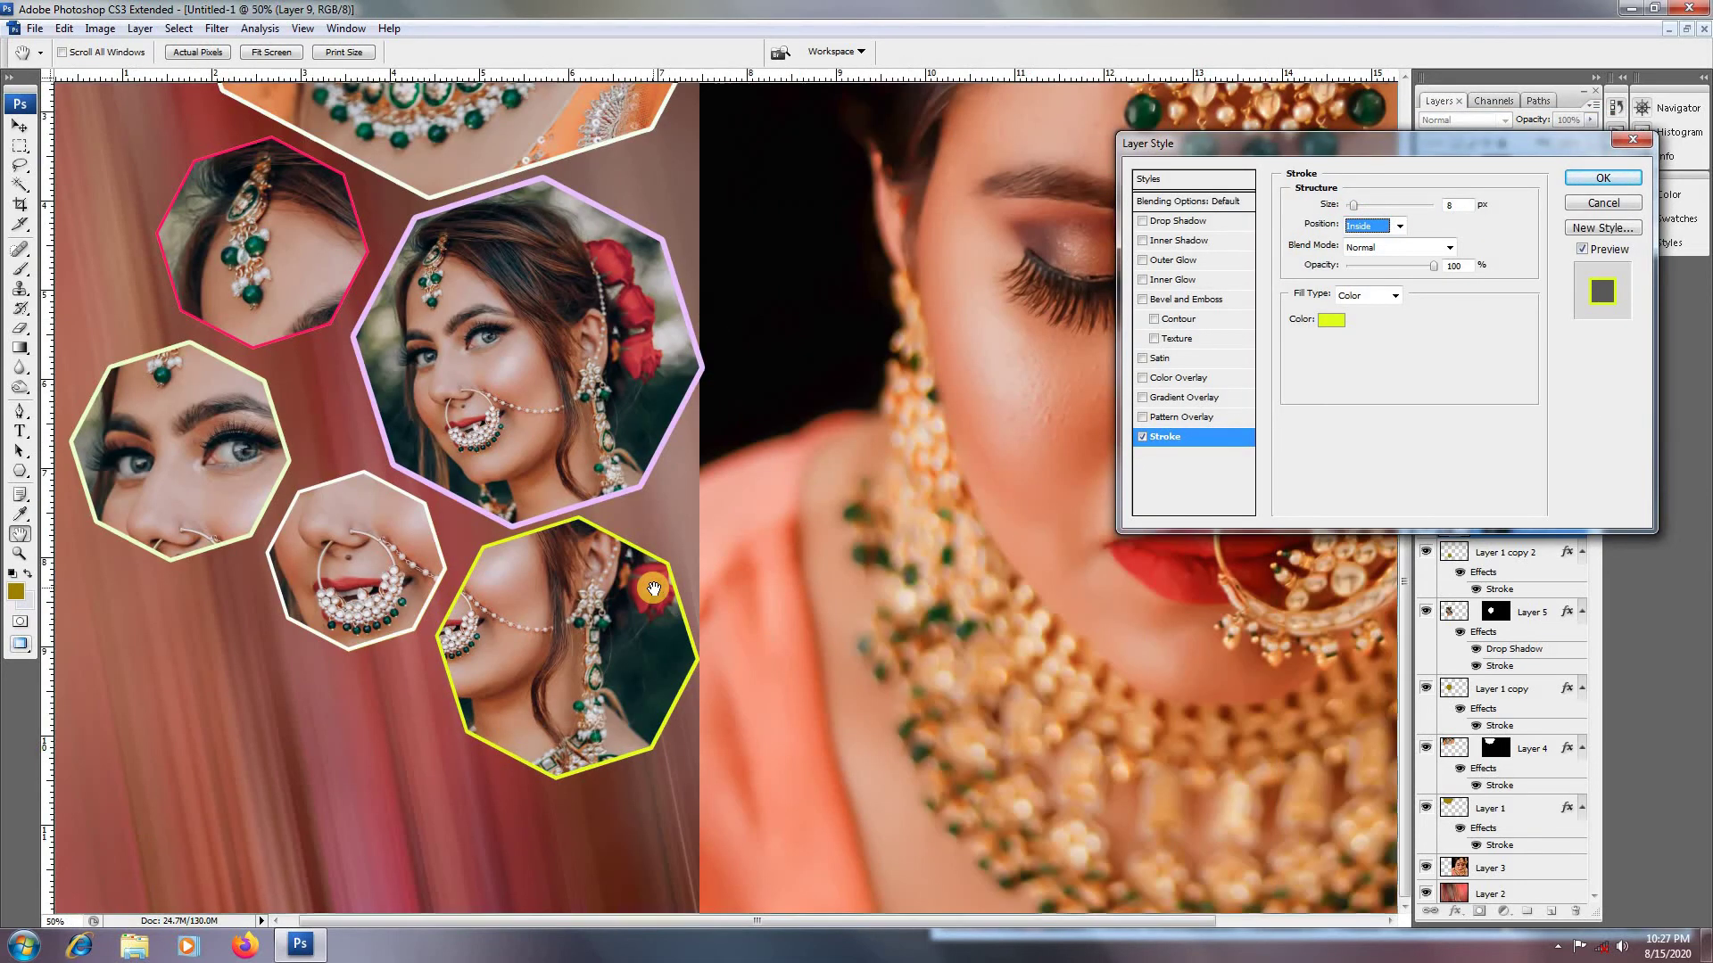
pyautogui.keyDown('ctrl'); pyautogui.click(654, 589); pyautogui.keyUp('ctrl')
pyautogui.hotkey('alt', 'space')
pyautogui.keyDown('alt'); pyautogui.click(656, 596); pyautogui.keyUp('alt')
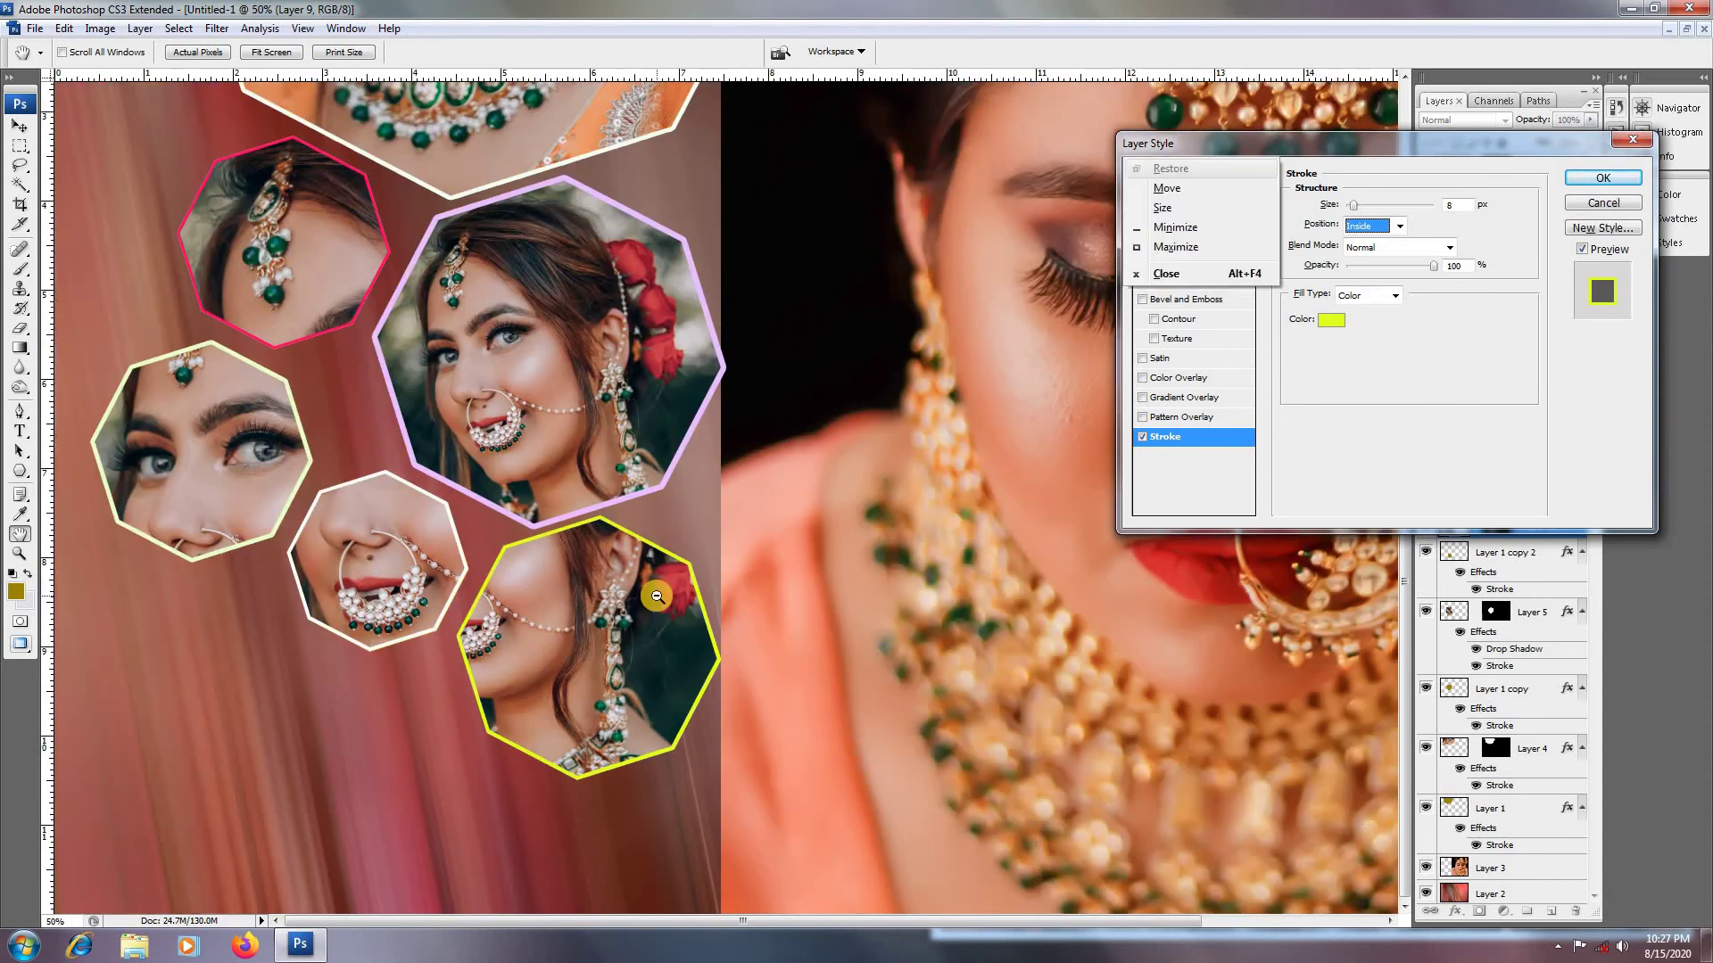
pyautogui.keyDown('alt'); pyautogui.click(657, 596); pyautogui.keyUp('alt')
pyautogui.click(1603, 179)
pyautogui.press('v')
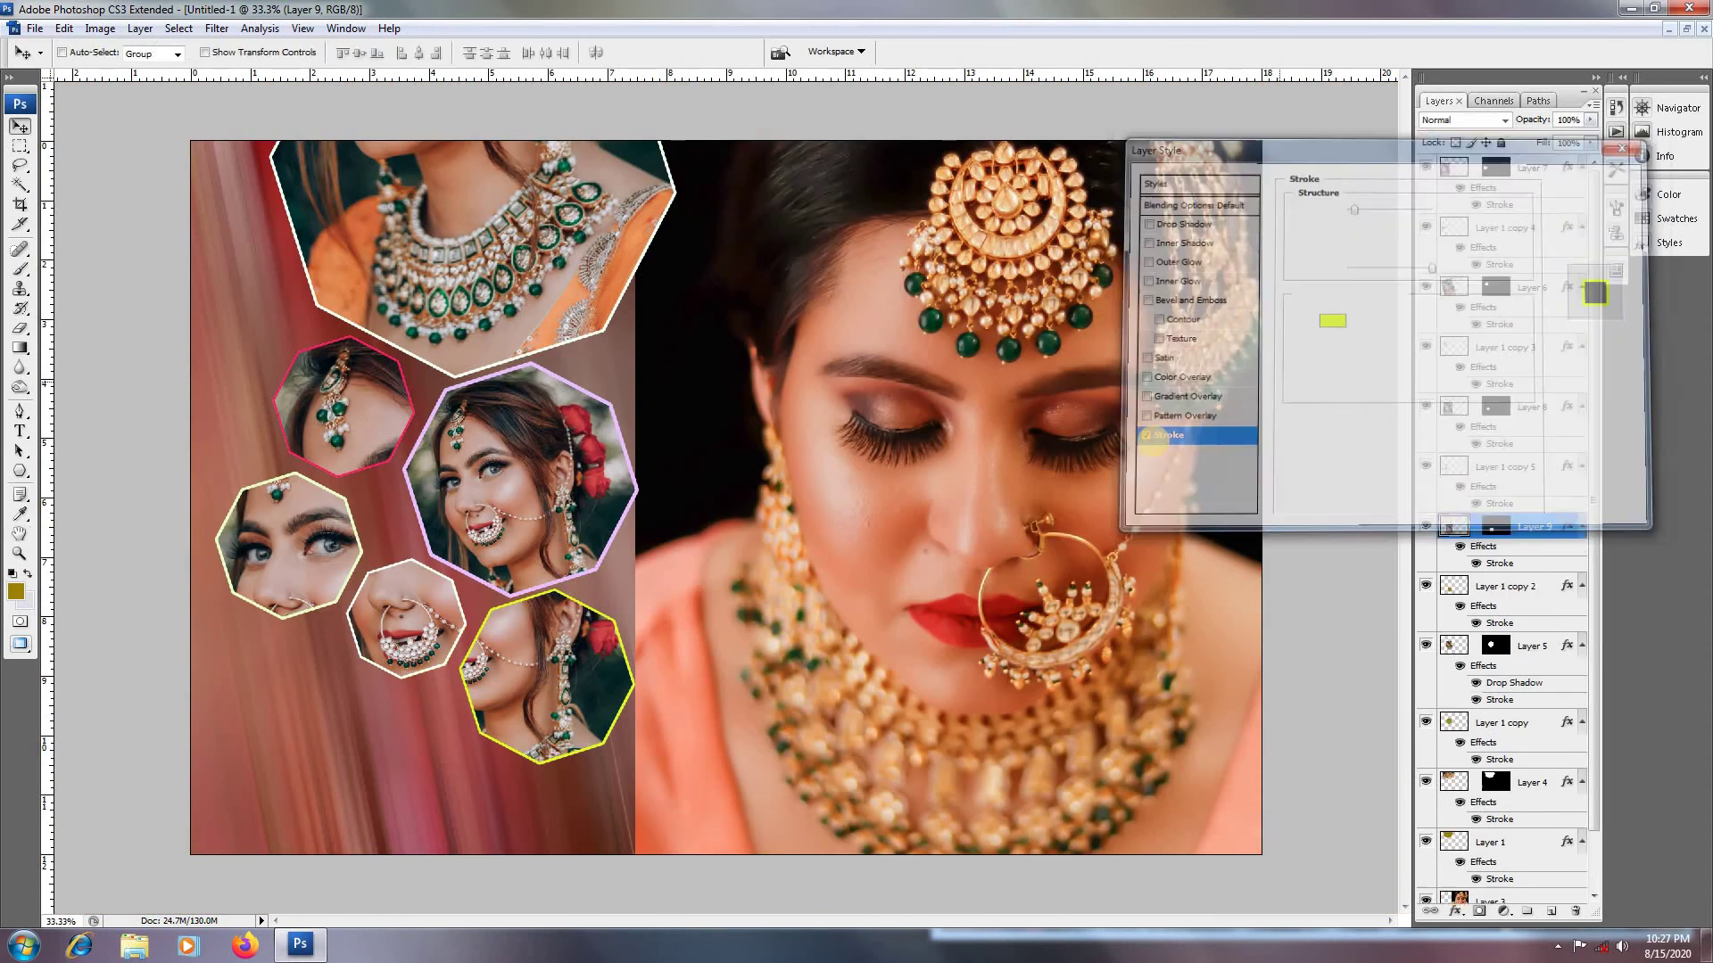
# Step: Select the large bridal portrait, Layer 3, and add a Hide All layer mask to it
pyautogui.hotkey('ctrl', '-')
pyautogui.rightClick(930, 498)
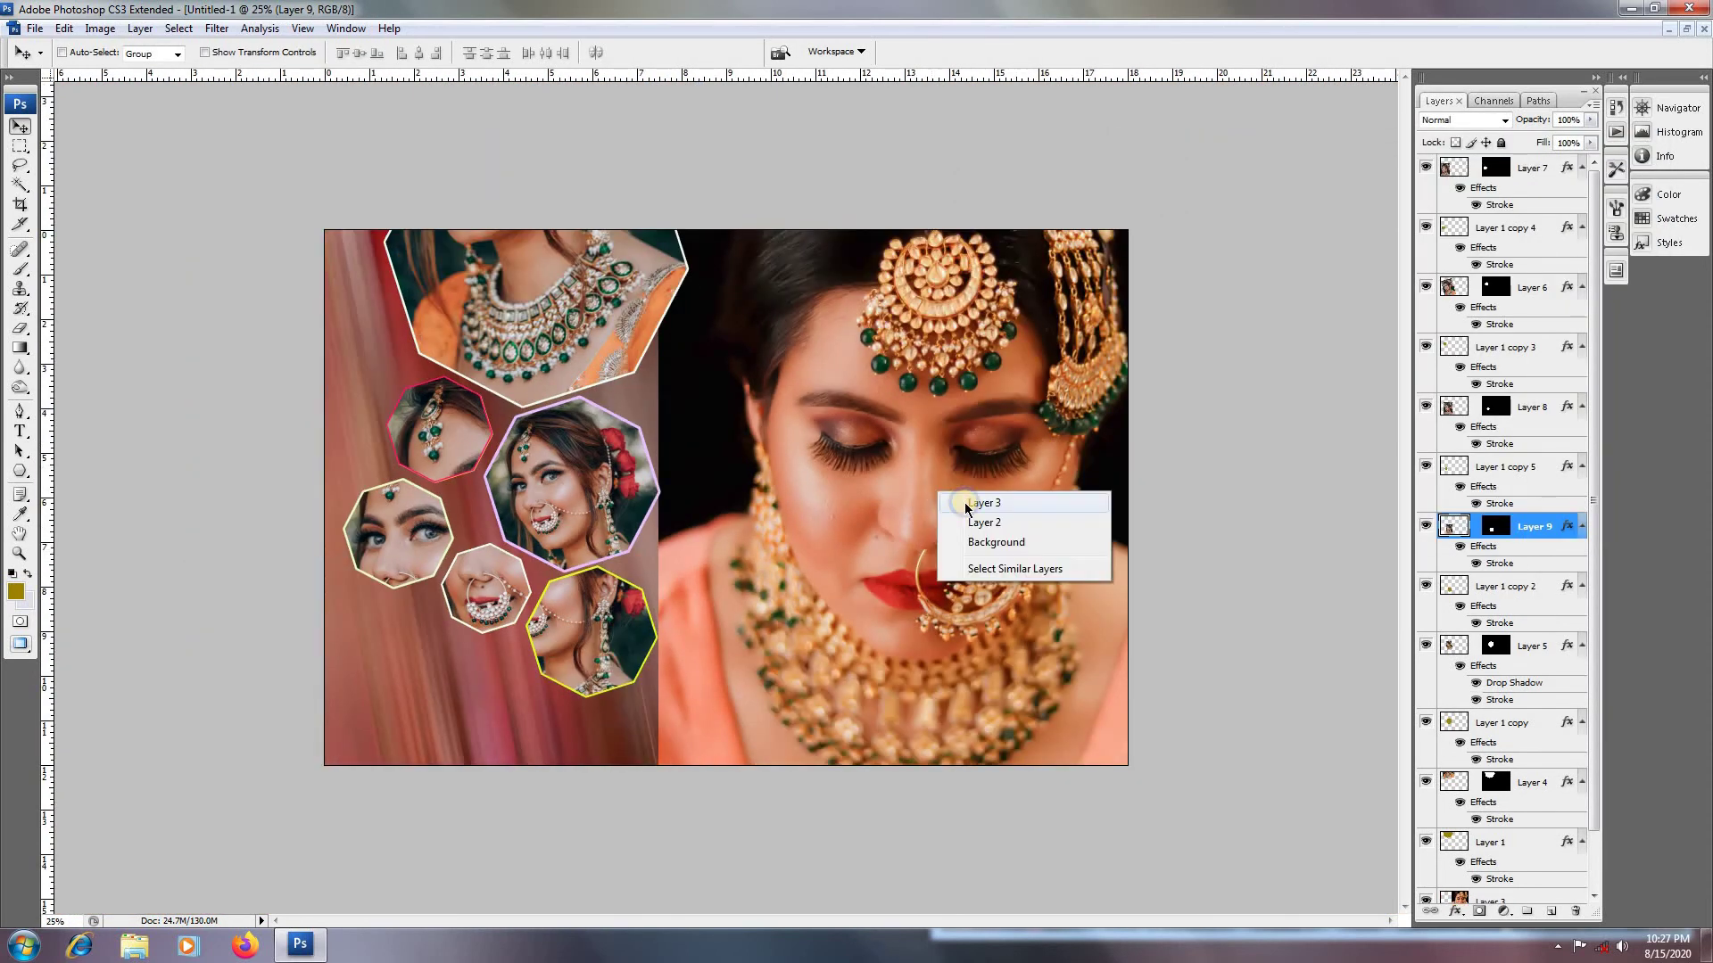
pyautogui.click(968, 512)
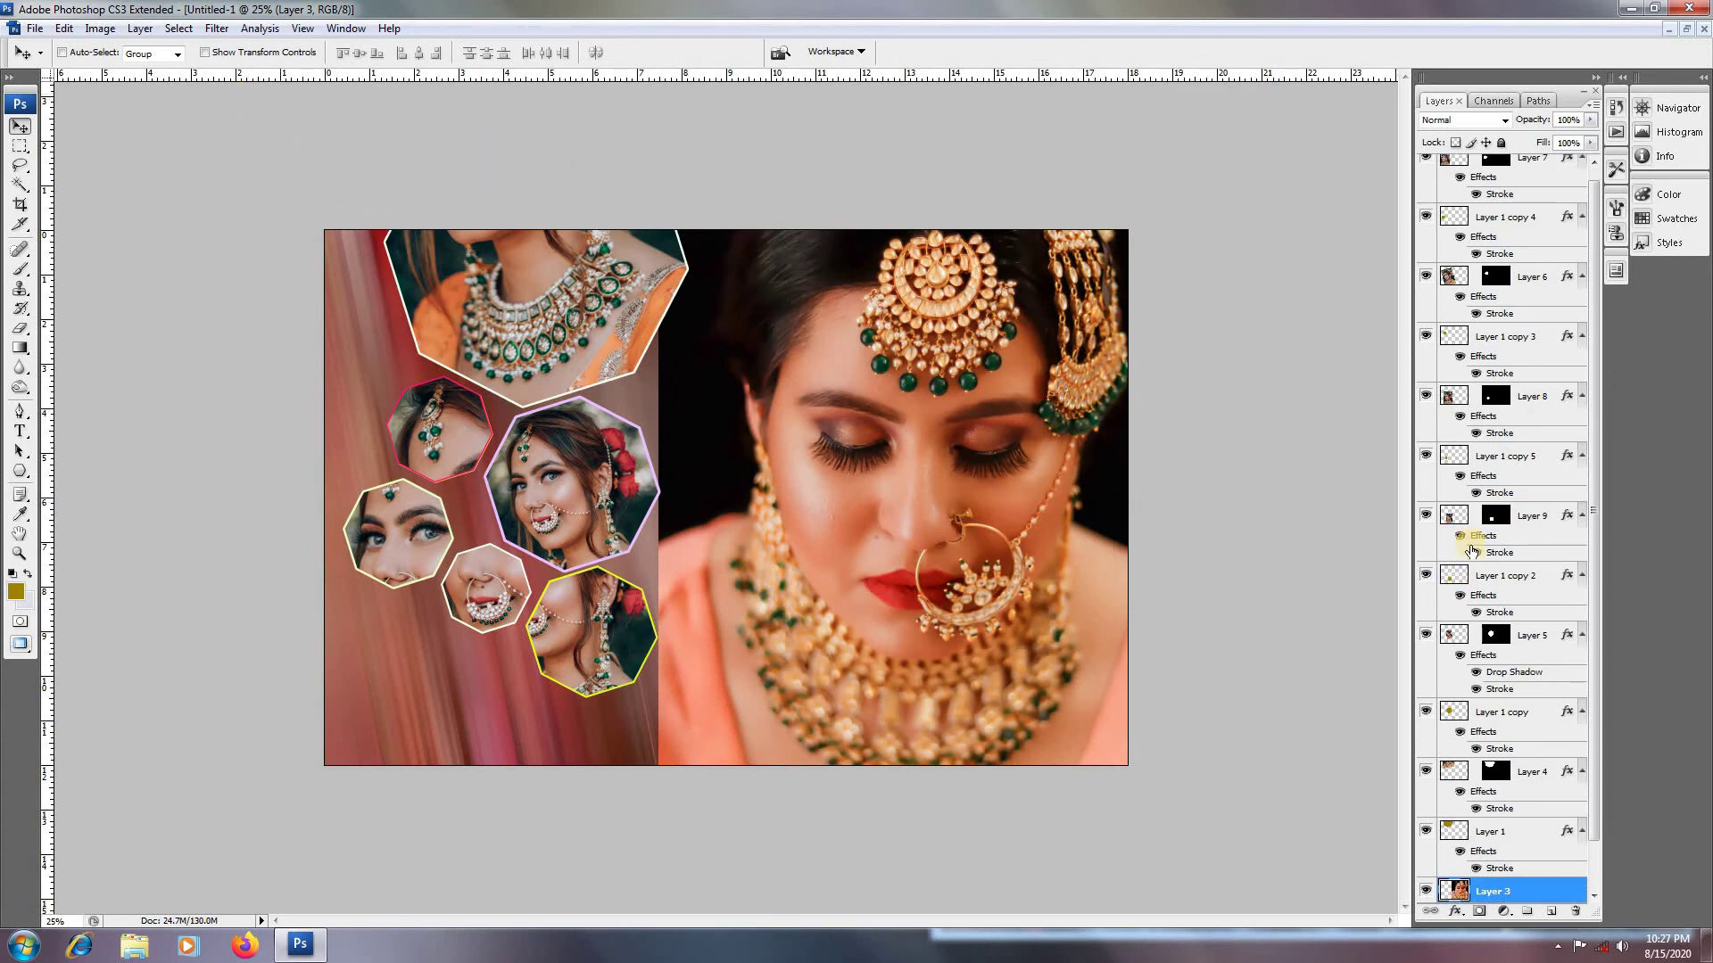
pyautogui.click(139, 28)
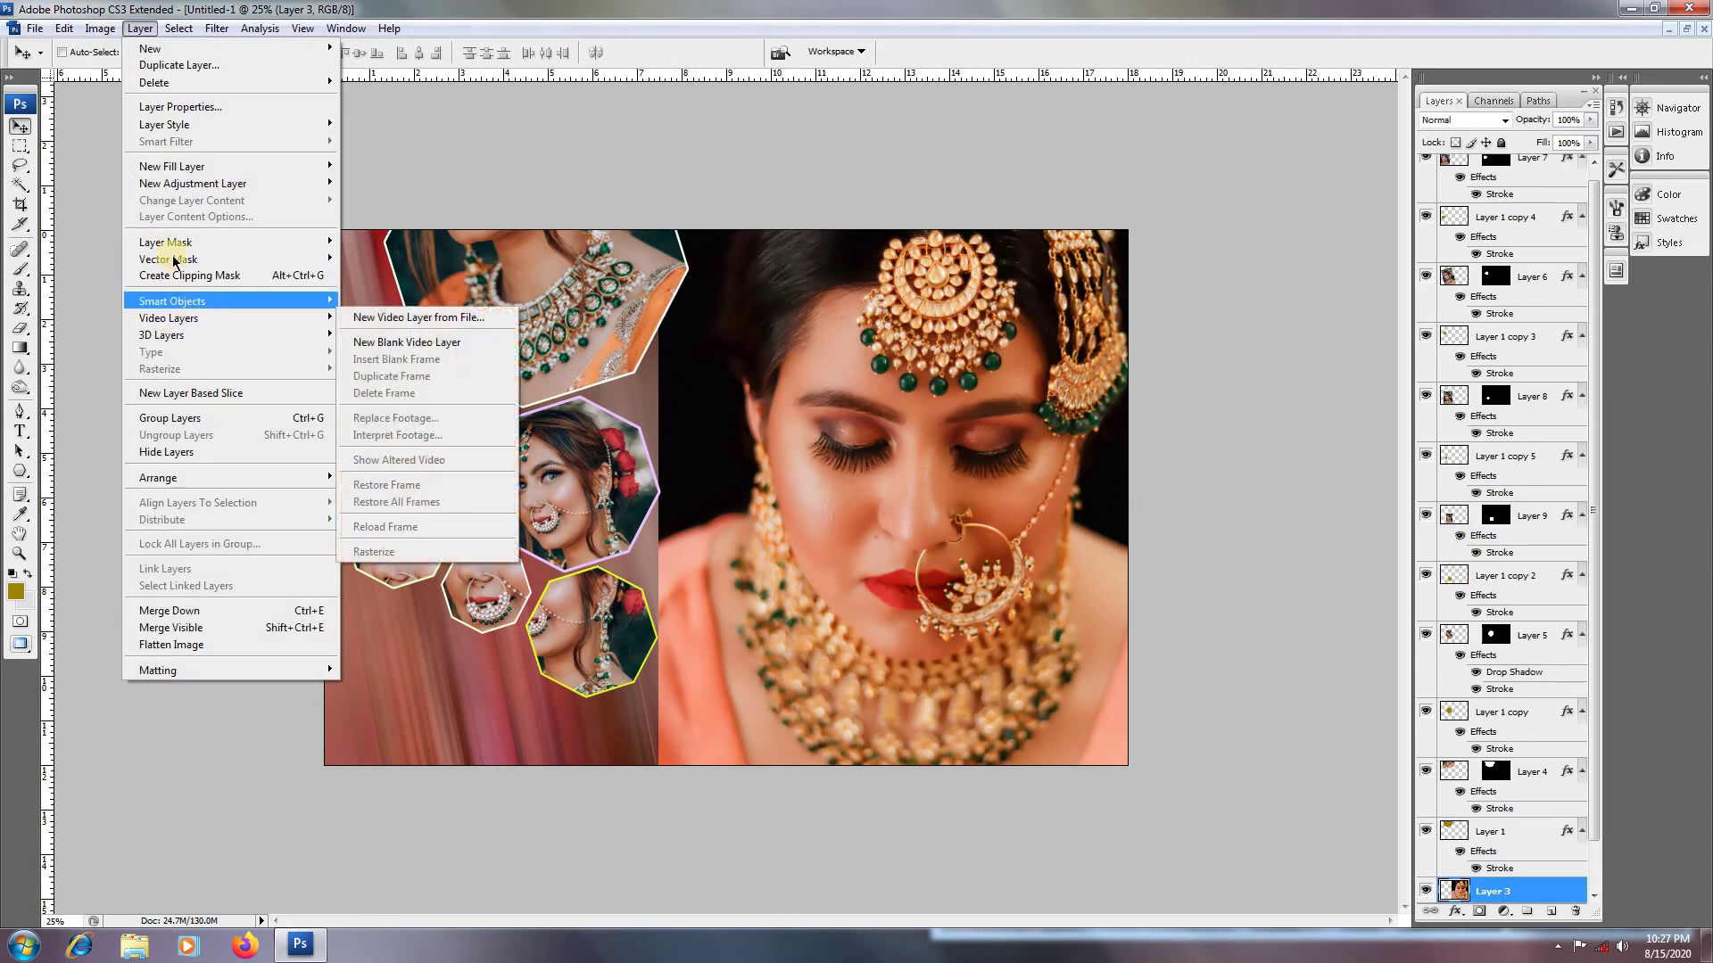
pyautogui.moveTo(172, 243)
pyautogui.click(384, 259)
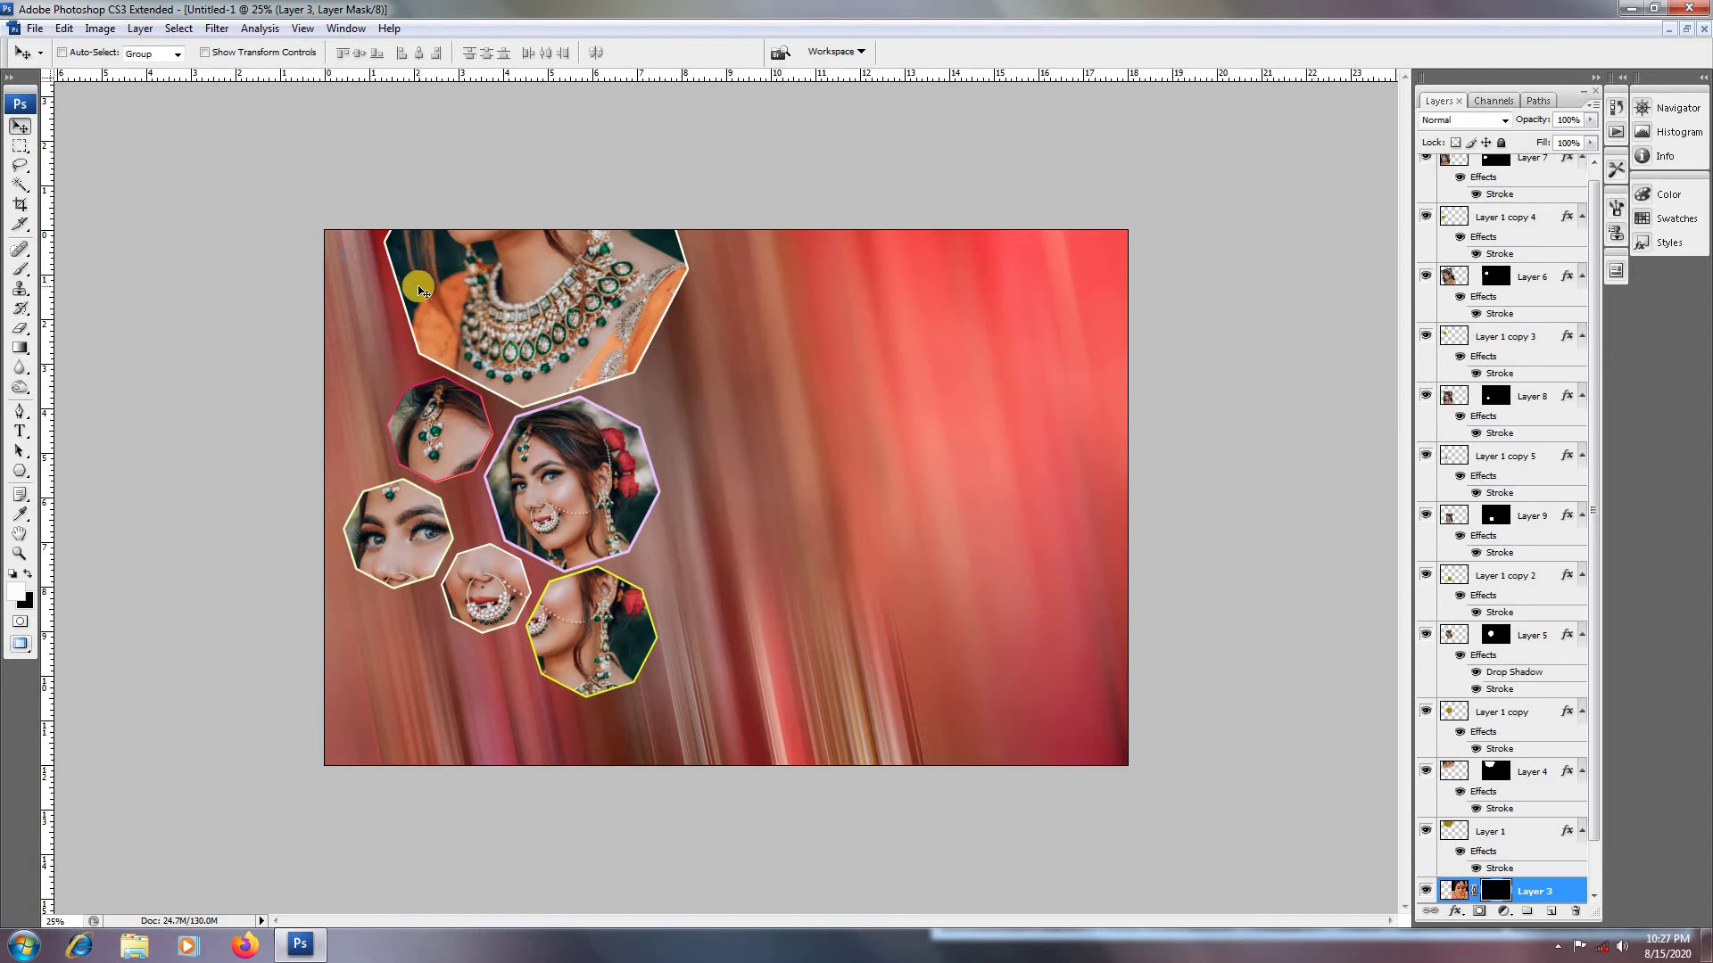
# Step: Paint white on the Layer 3 mask with an 800 px spatter brush, revealing the large portrait with ragged edges
pyautogui.press('d')
pyautogui.press('b')
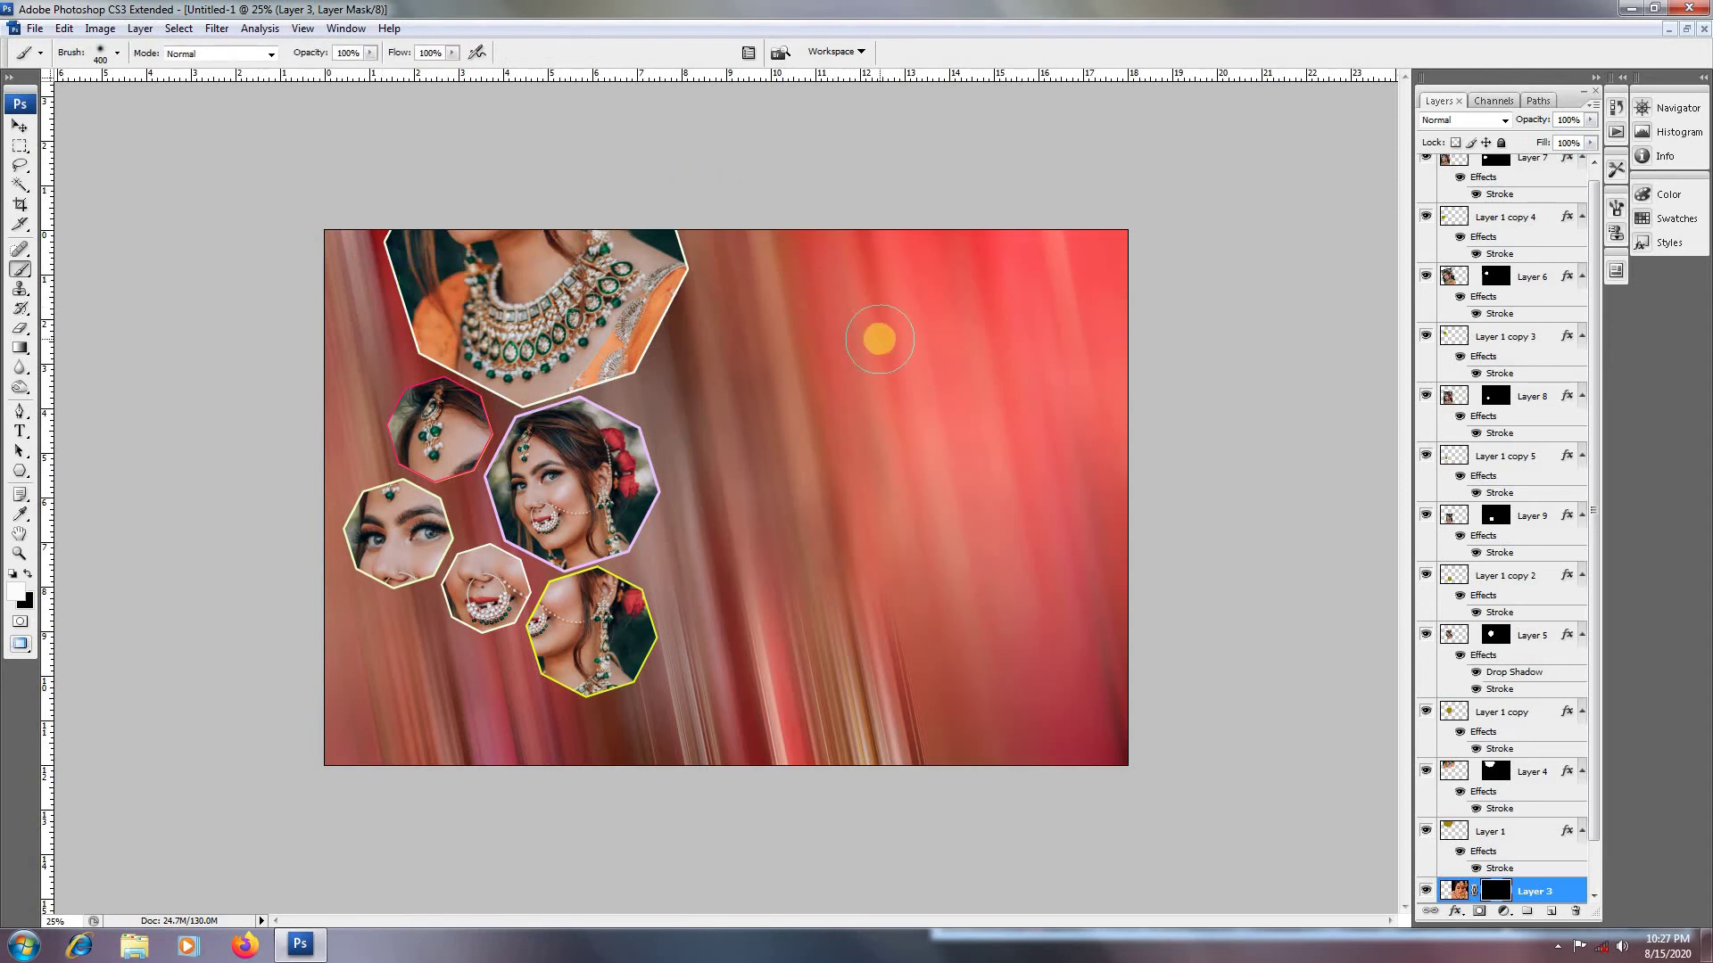
pyautogui.rightClick(901, 342)
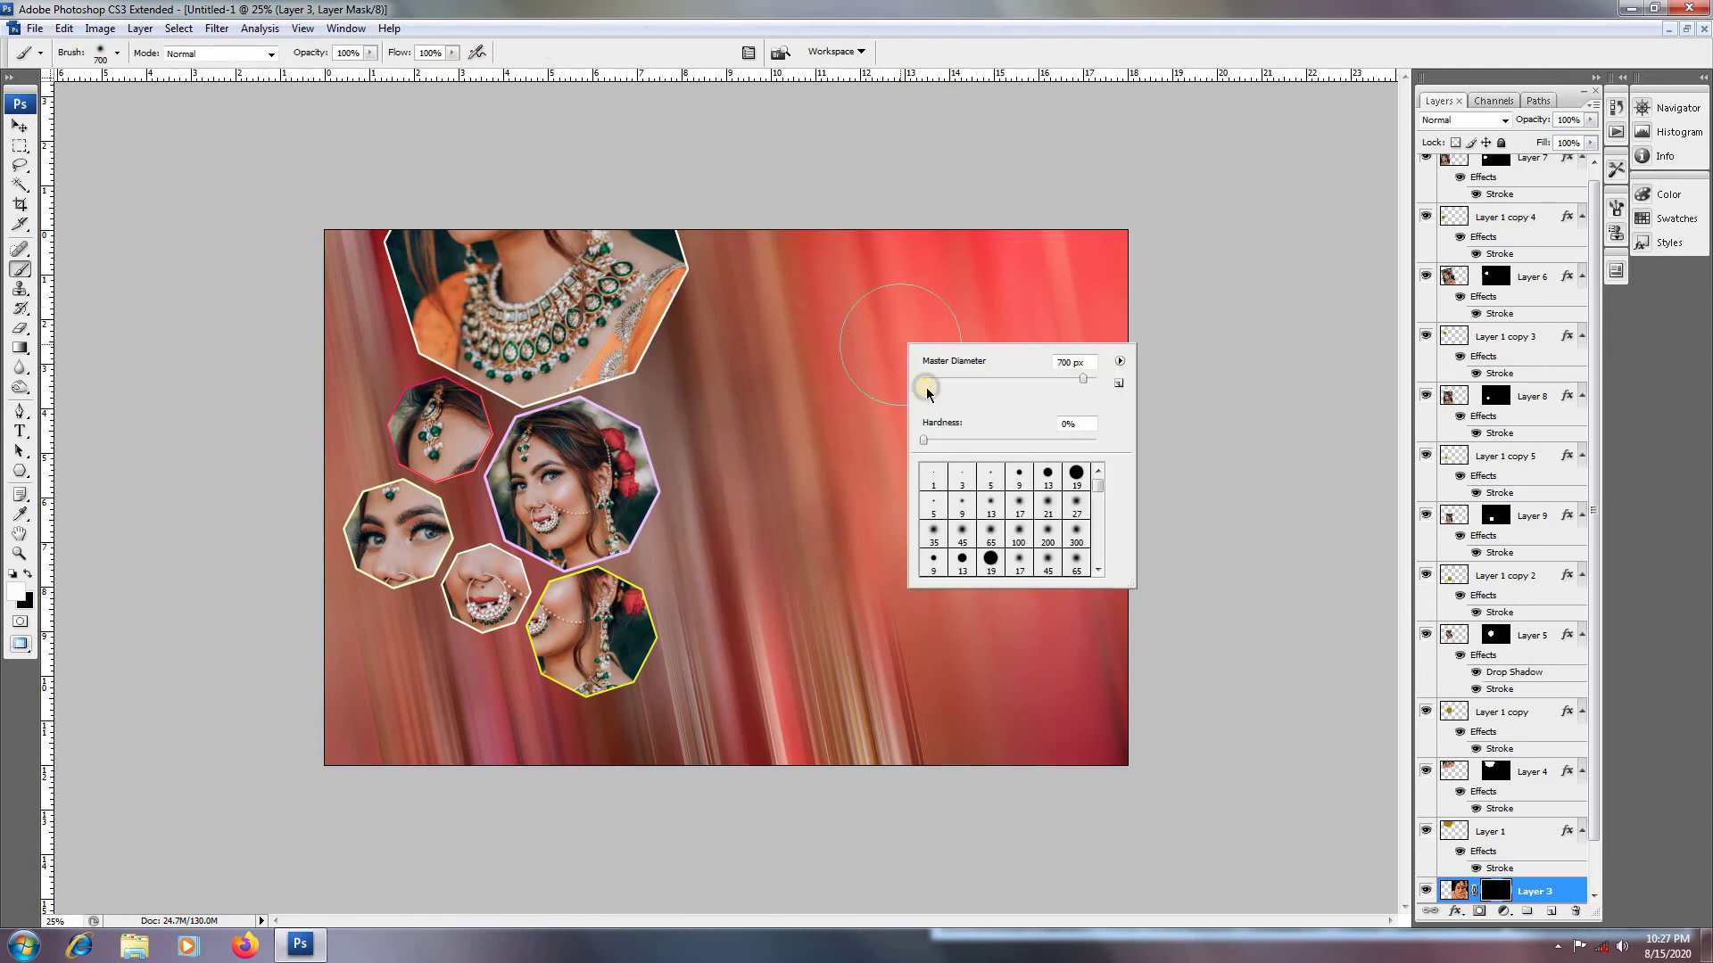
pyautogui.scroll(-2, 1064, 550)
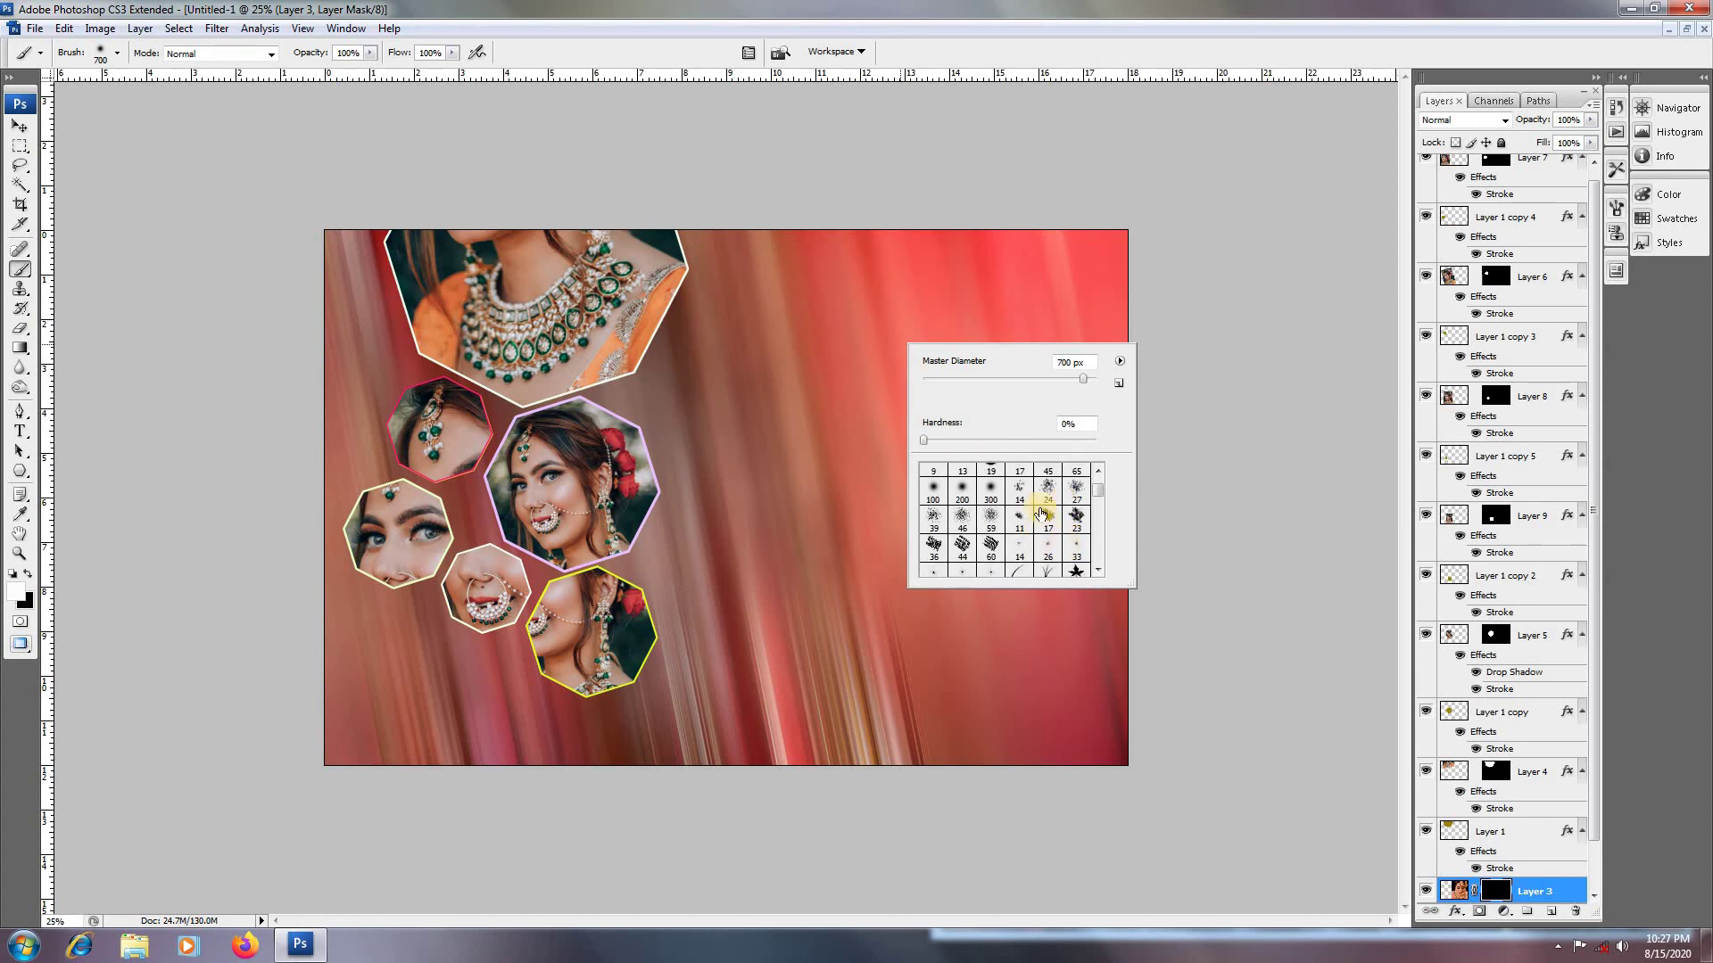
pyautogui.doubleClick(1050, 496)
pyautogui.press(']')
pyautogui.press(']')
pyautogui.press(']')
pyautogui.press(']')
pyautogui.press(']')
pyautogui.press(']')
pyautogui.press(']')
pyautogui.press(']')
pyautogui.press(']')
pyautogui.press(']')
pyautogui.press(']')
pyautogui.press(']')
pyautogui.press(']')
pyautogui.press(']')
pyautogui.press(']')
pyautogui.press(']')
pyautogui.press(']')
pyautogui.press(']')
pyautogui.press(']')
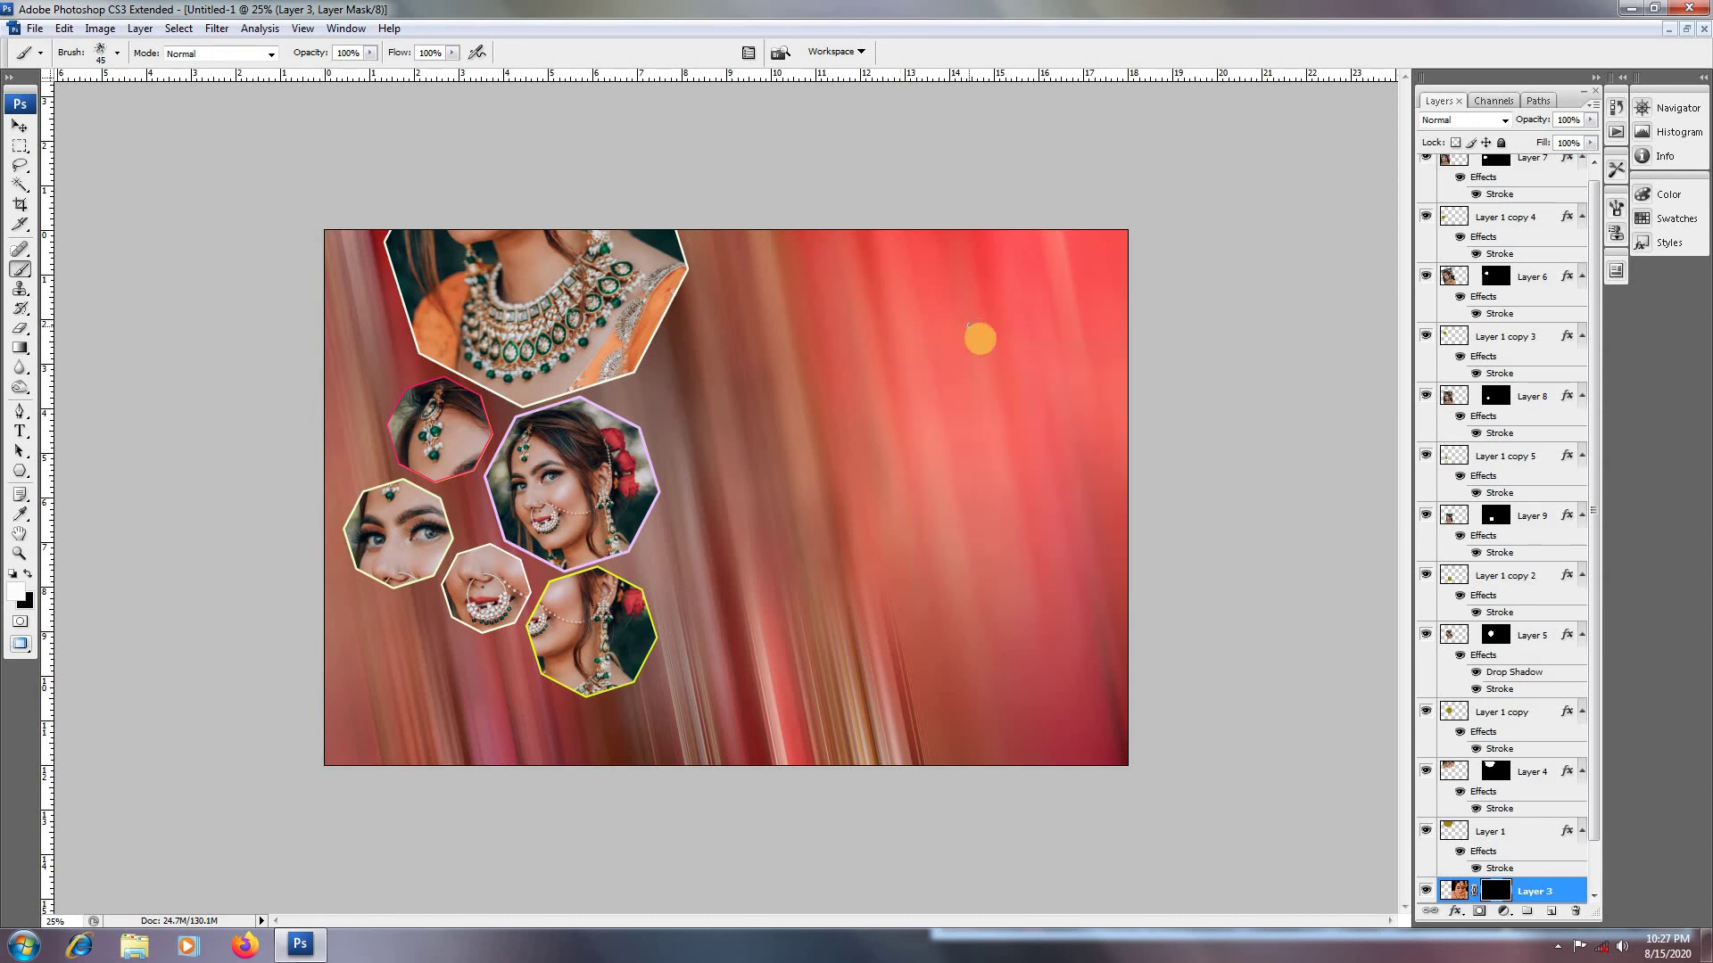
pyautogui.click(970, 330)
pyautogui.moveTo(966, 339)
pyautogui.mouseDown()
pyautogui.moveTo(921, 326)
pyautogui.moveTo(824, 344)
pyautogui.moveTo(793, 396)
pyautogui.moveTo(943, 518)
pyautogui.moveTo(976, 486)
pyautogui.moveTo(1017, 364)
pyautogui.moveTo(1001, 570)
pyautogui.moveTo(953, 640)
pyautogui.moveTo(876, 626)
pyautogui.moveTo(813, 644)
pyautogui.moveTo(776, 511)
pyautogui.moveTo(767, 661)
pyautogui.moveTo(792, 685)
pyautogui.moveTo(1047, 646)
pyautogui.moveTo(963, 664)
pyautogui.moveTo(927, 536)
pyautogui.moveTo(954, 392)
pyautogui.moveTo(924, 343)
pyautogui.moveTo(934, 309)
pyautogui.moveTo(834, 327)
pyautogui.moveTo(848, 304)
pyautogui.moveTo(778, 328)
pyautogui.moveTo(758, 414)
pyautogui.moveTo(789, 479)
pyautogui.moveTo(763, 516)
pyautogui.moveTo(779, 708)
pyautogui.moveTo(884, 661)
pyautogui.moveTo(1047, 685)
pyautogui.moveTo(998, 697)
pyautogui.moveTo(1033, 671)
pyautogui.moveTo(1070, 563)
pyautogui.moveTo(1044, 416)
pyautogui.moveTo(1060, 335)
pyautogui.moveTo(1027, 311)
pyautogui.moveTo(906, 319)
pyautogui.moveTo(1004, 515)
pyautogui.moveTo(812, 606)
pyautogui.moveTo(949, 611)
pyautogui.moveTo(1174, 664)
pyautogui.moveTo(954, 621)
pyautogui.moveTo(1351, 567)
pyautogui.mouseUp()
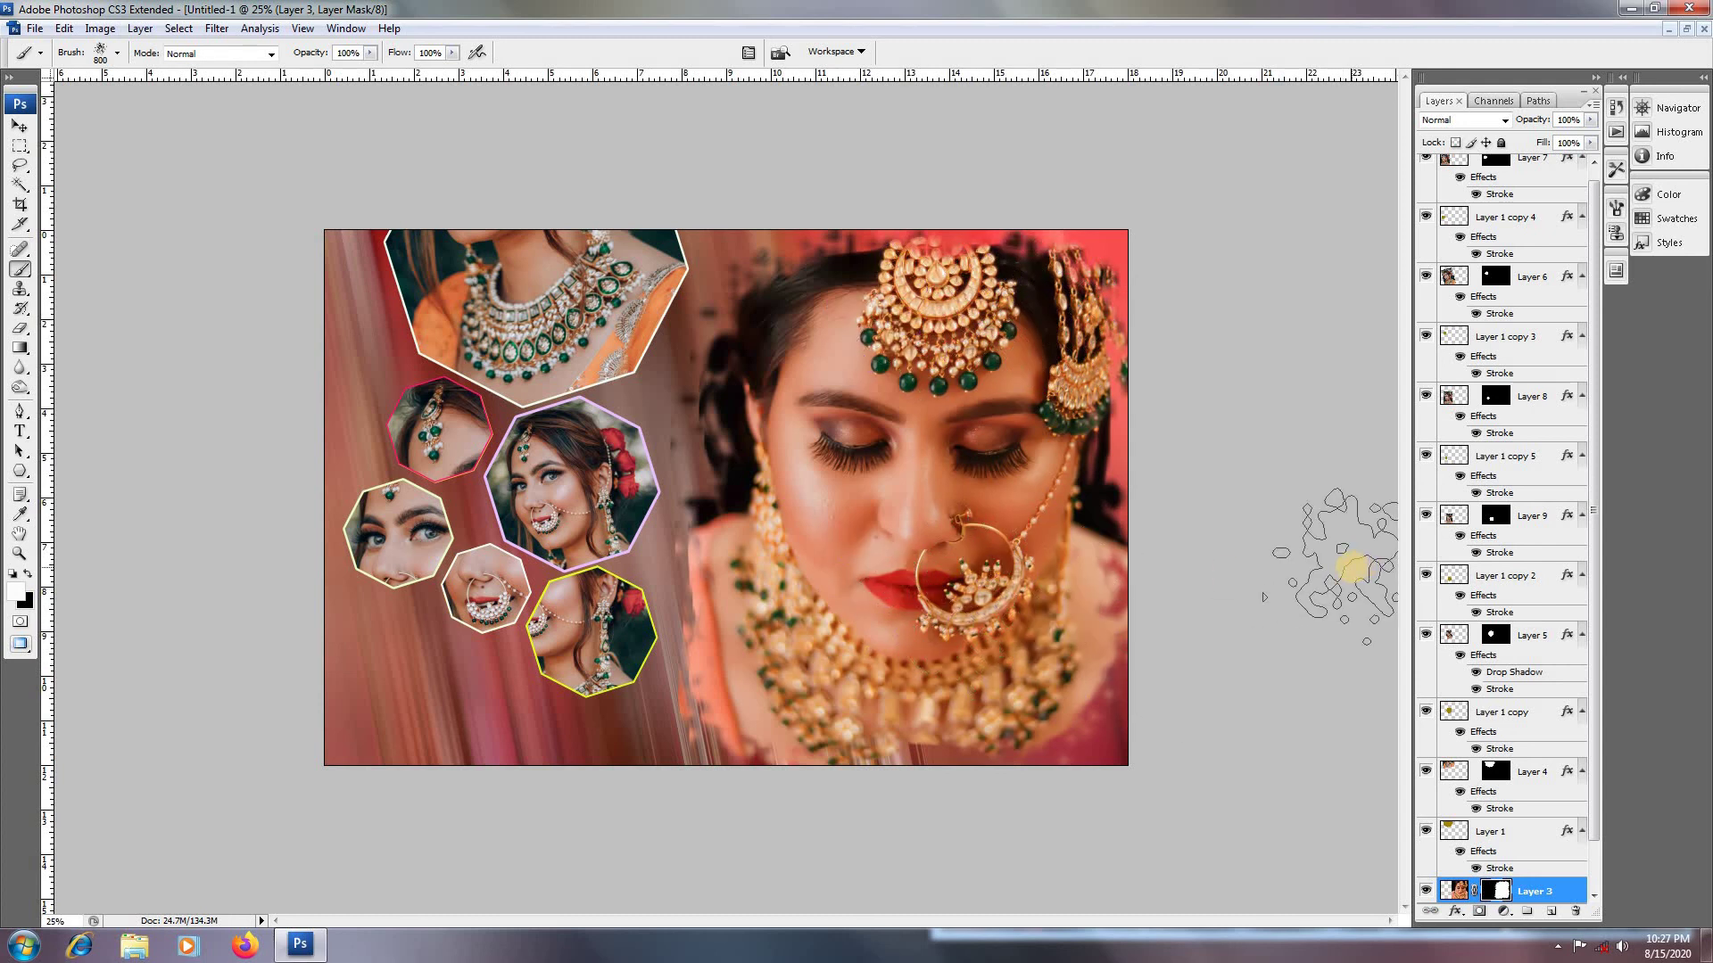
# Step: Shift the hue of the blurred background, Layer 2, to +17 with Hue/Saturation
pyautogui.scroll(-1, 1517, 854)
pyautogui.click(1529, 868)
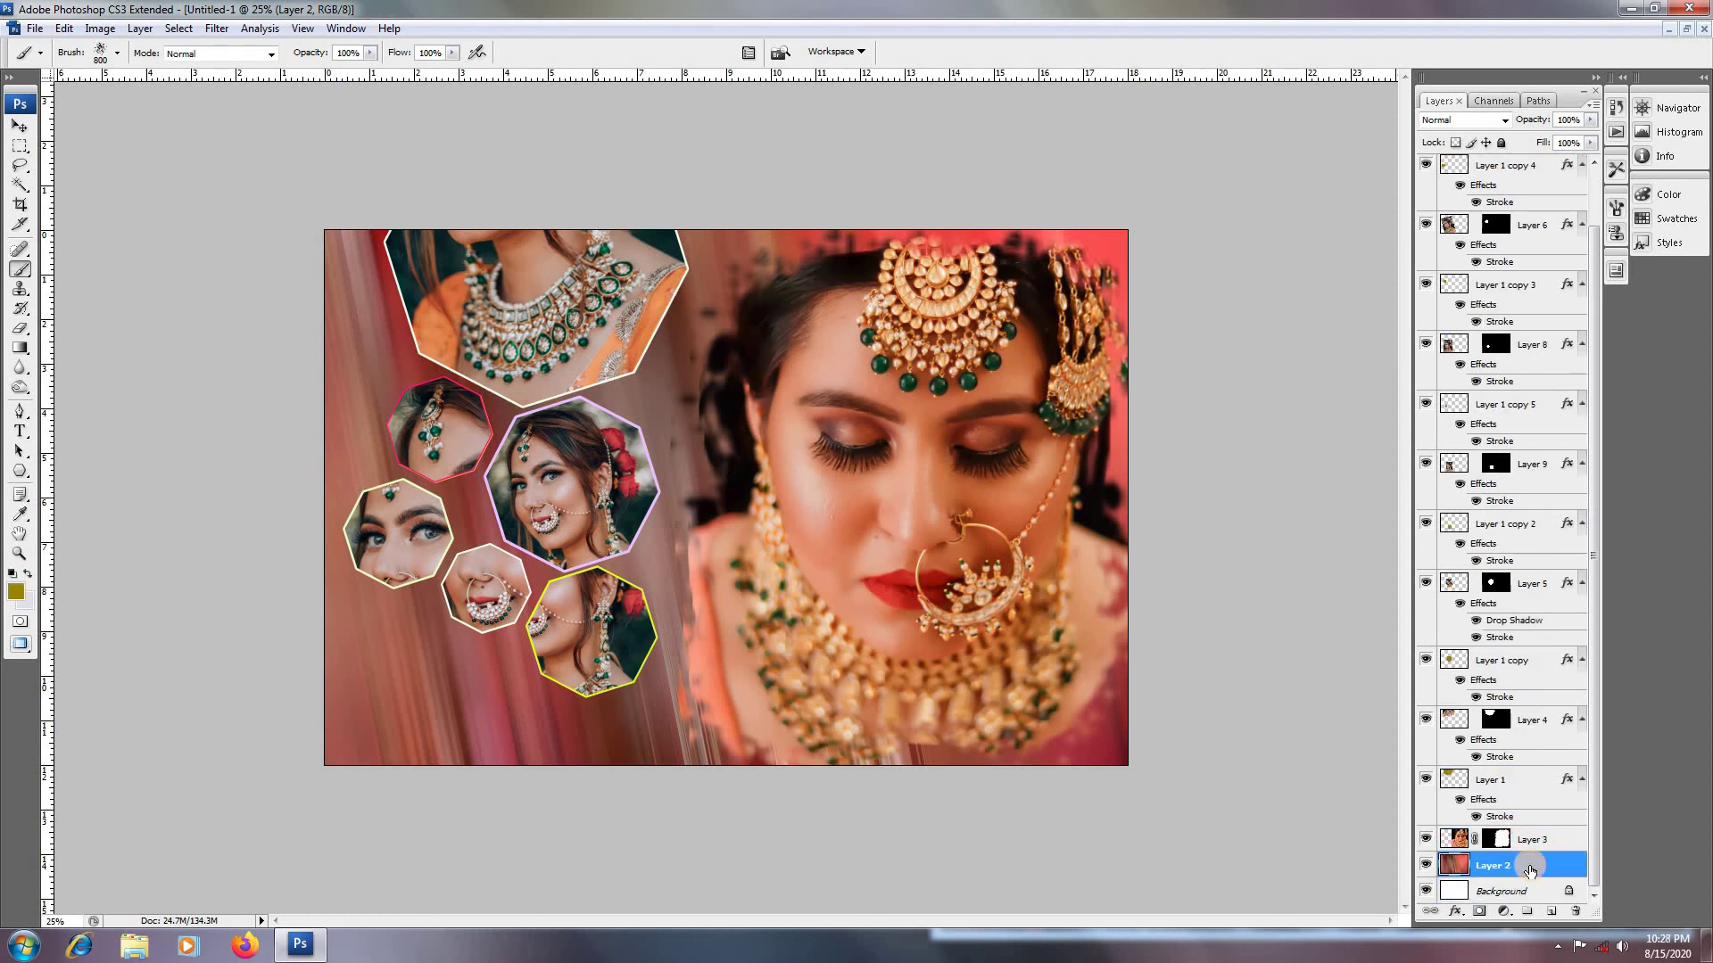
pyautogui.hotkey('ctrl', 'u')
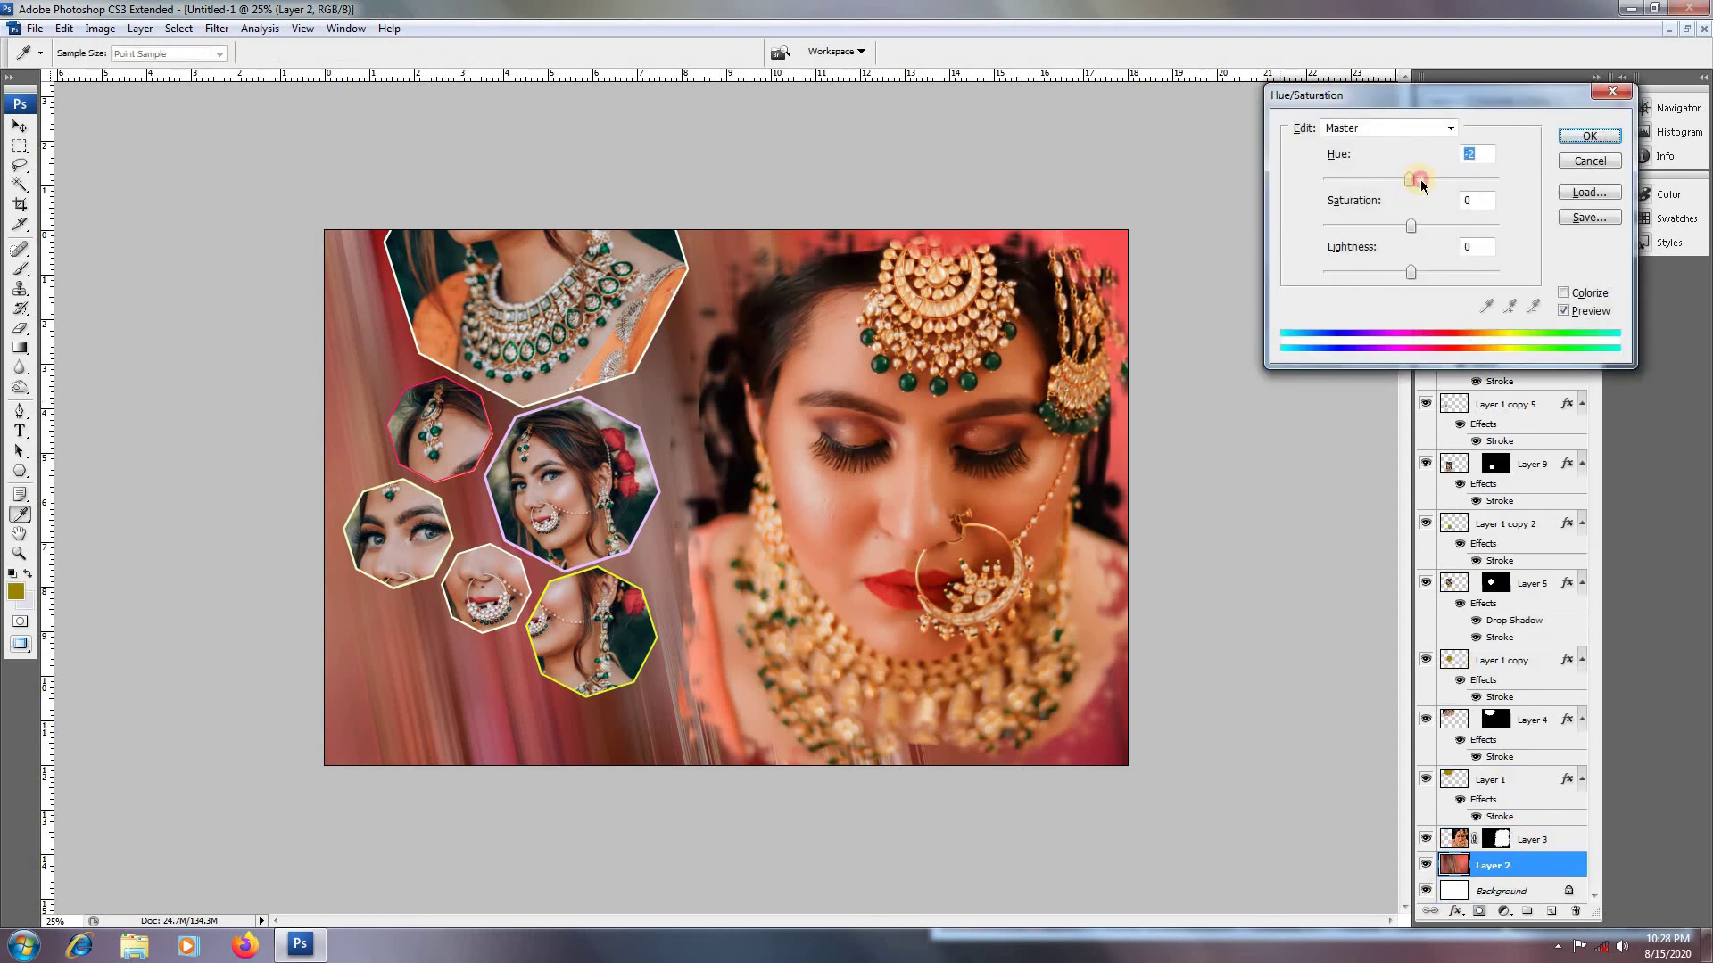
pyautogui.moveTo(1421, 184); pyautogui.dragTo(1460, 197)
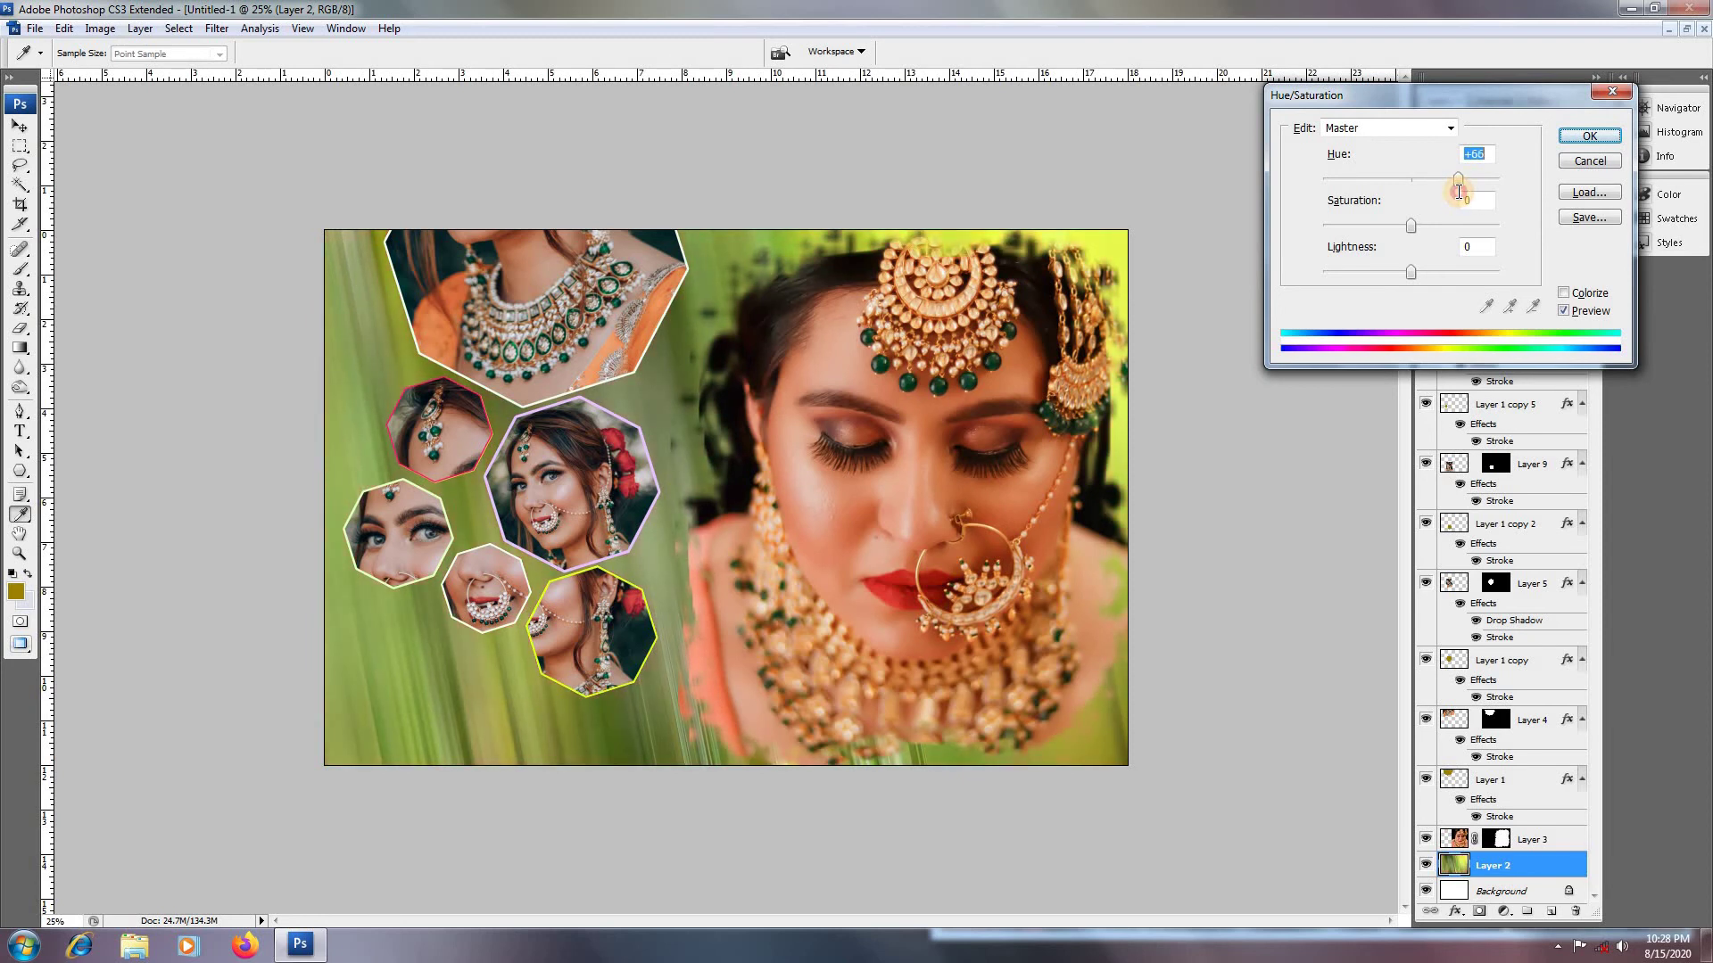
pyautogui.moveTo(1453, 197); pyautogui.dragTo(1427, 229)
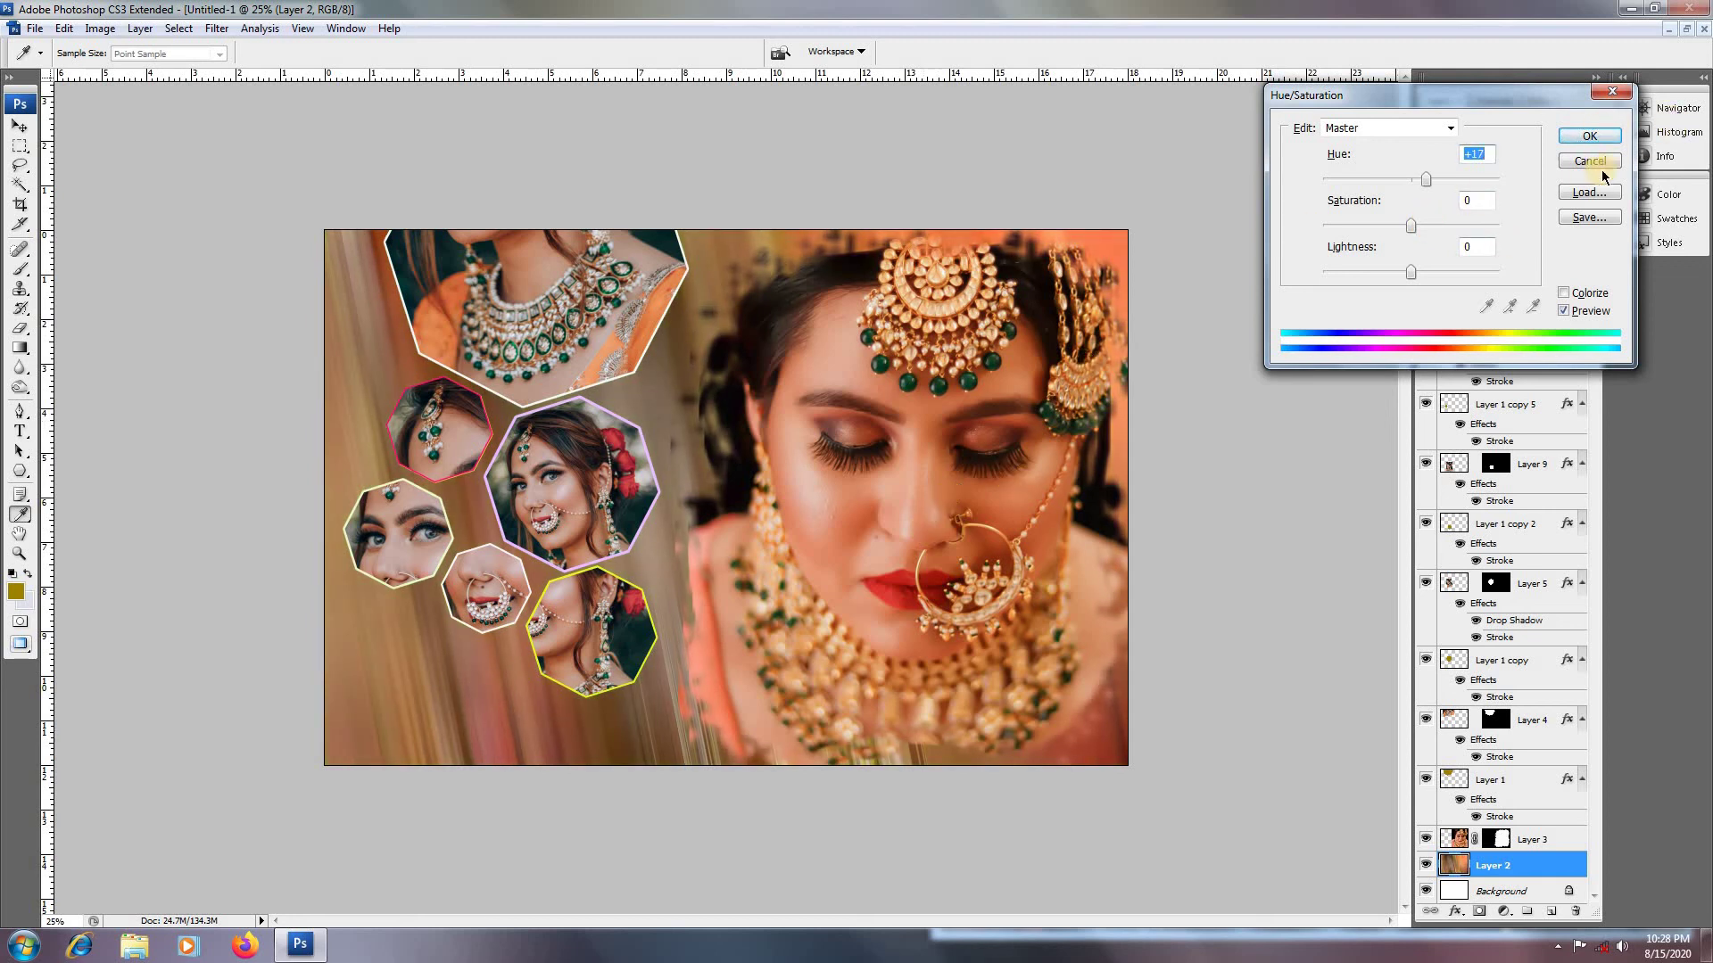
pyautogui.click(1589, 136)
# Step: Flatten all layers into the Background layer and activate the Brush tool
pyautogui.press('b')
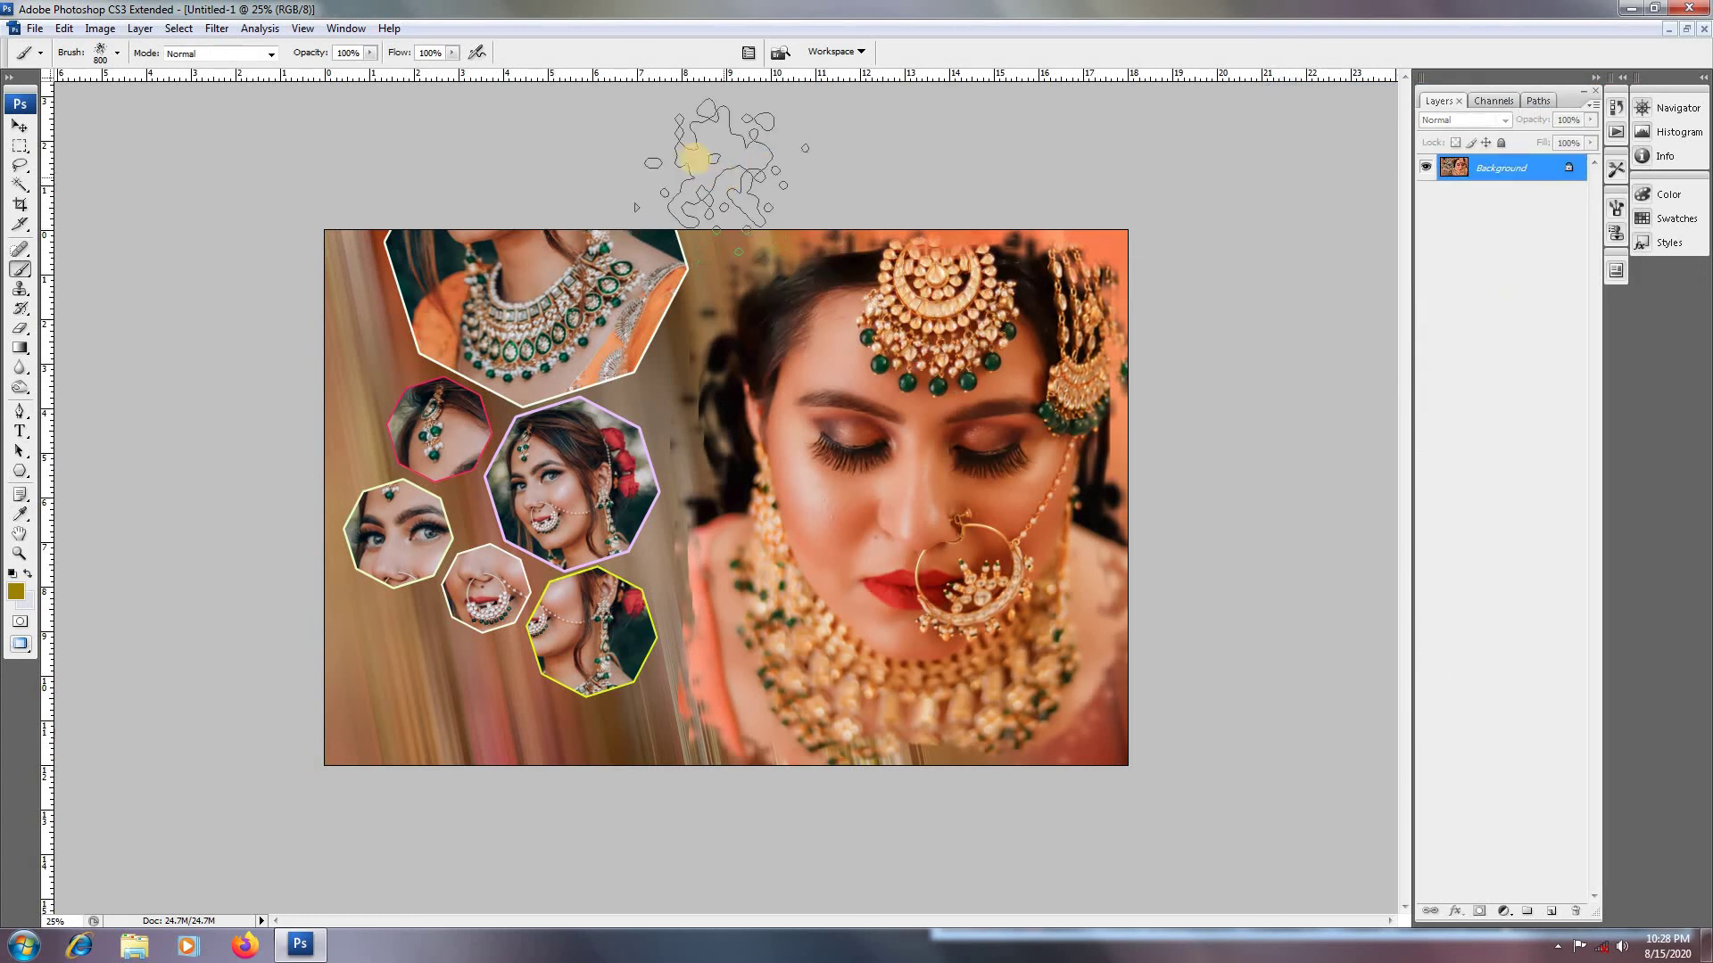
# Step: Try the Lighting Effects filter with the Default style Spotlight, slightly widening its ellipse, and undo it
pyautogui.click(217, 28)
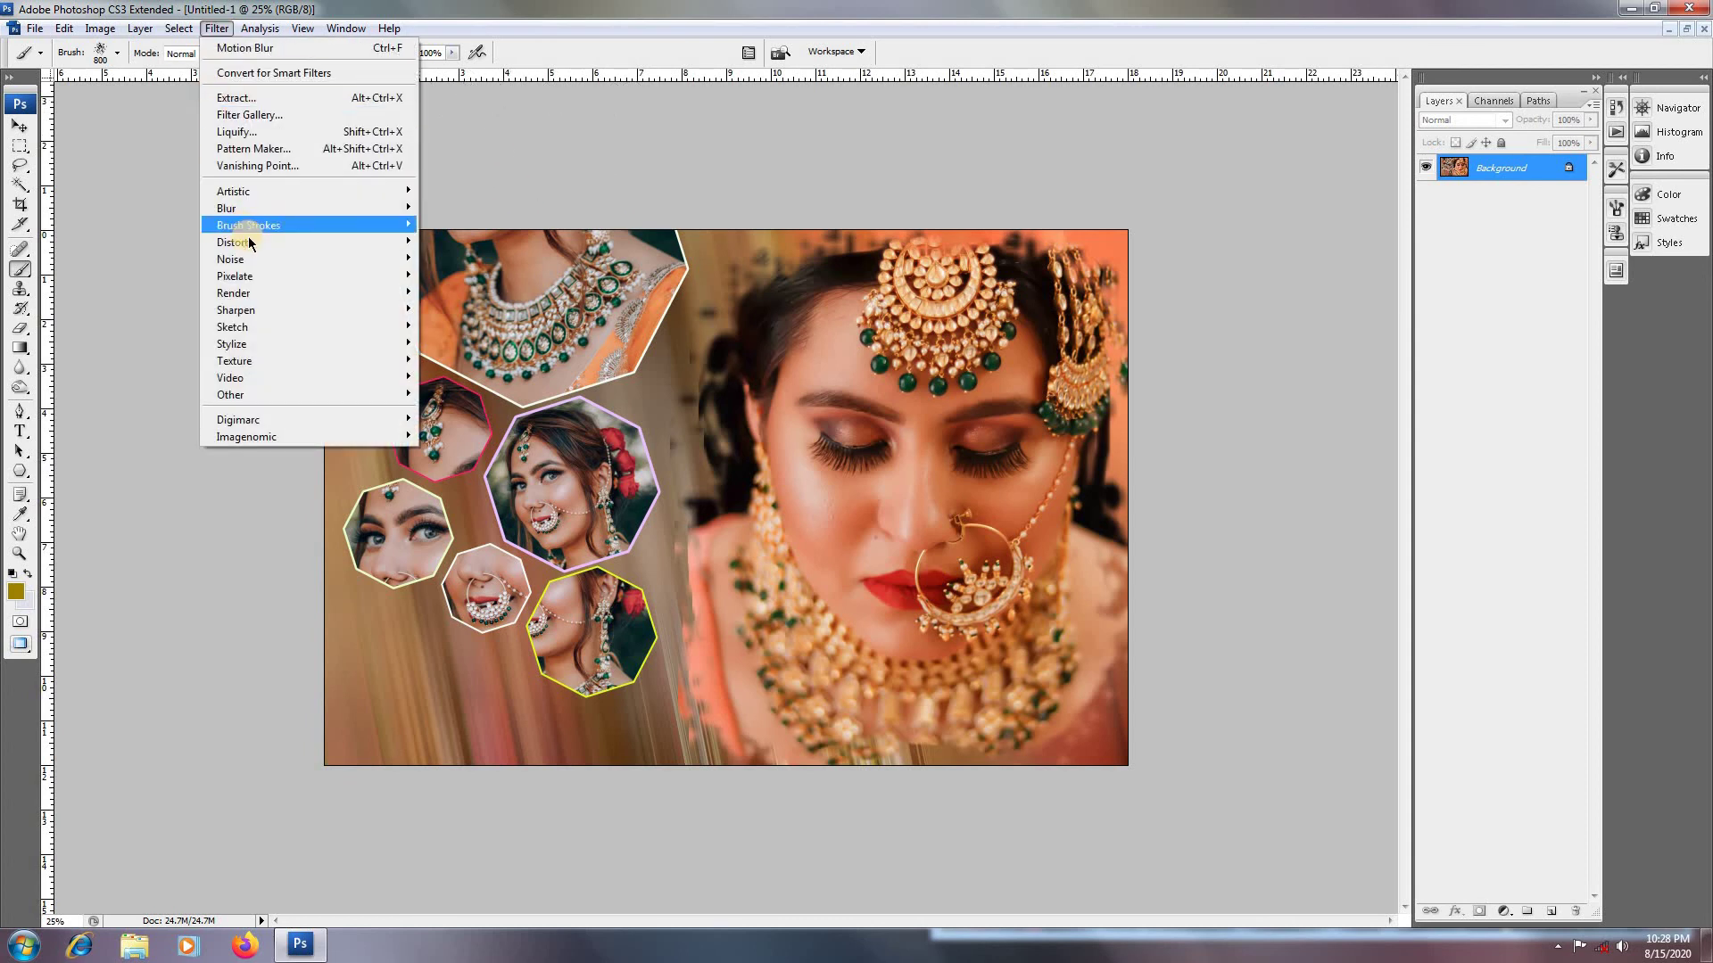
pyautogui.moveTo(294, 312)
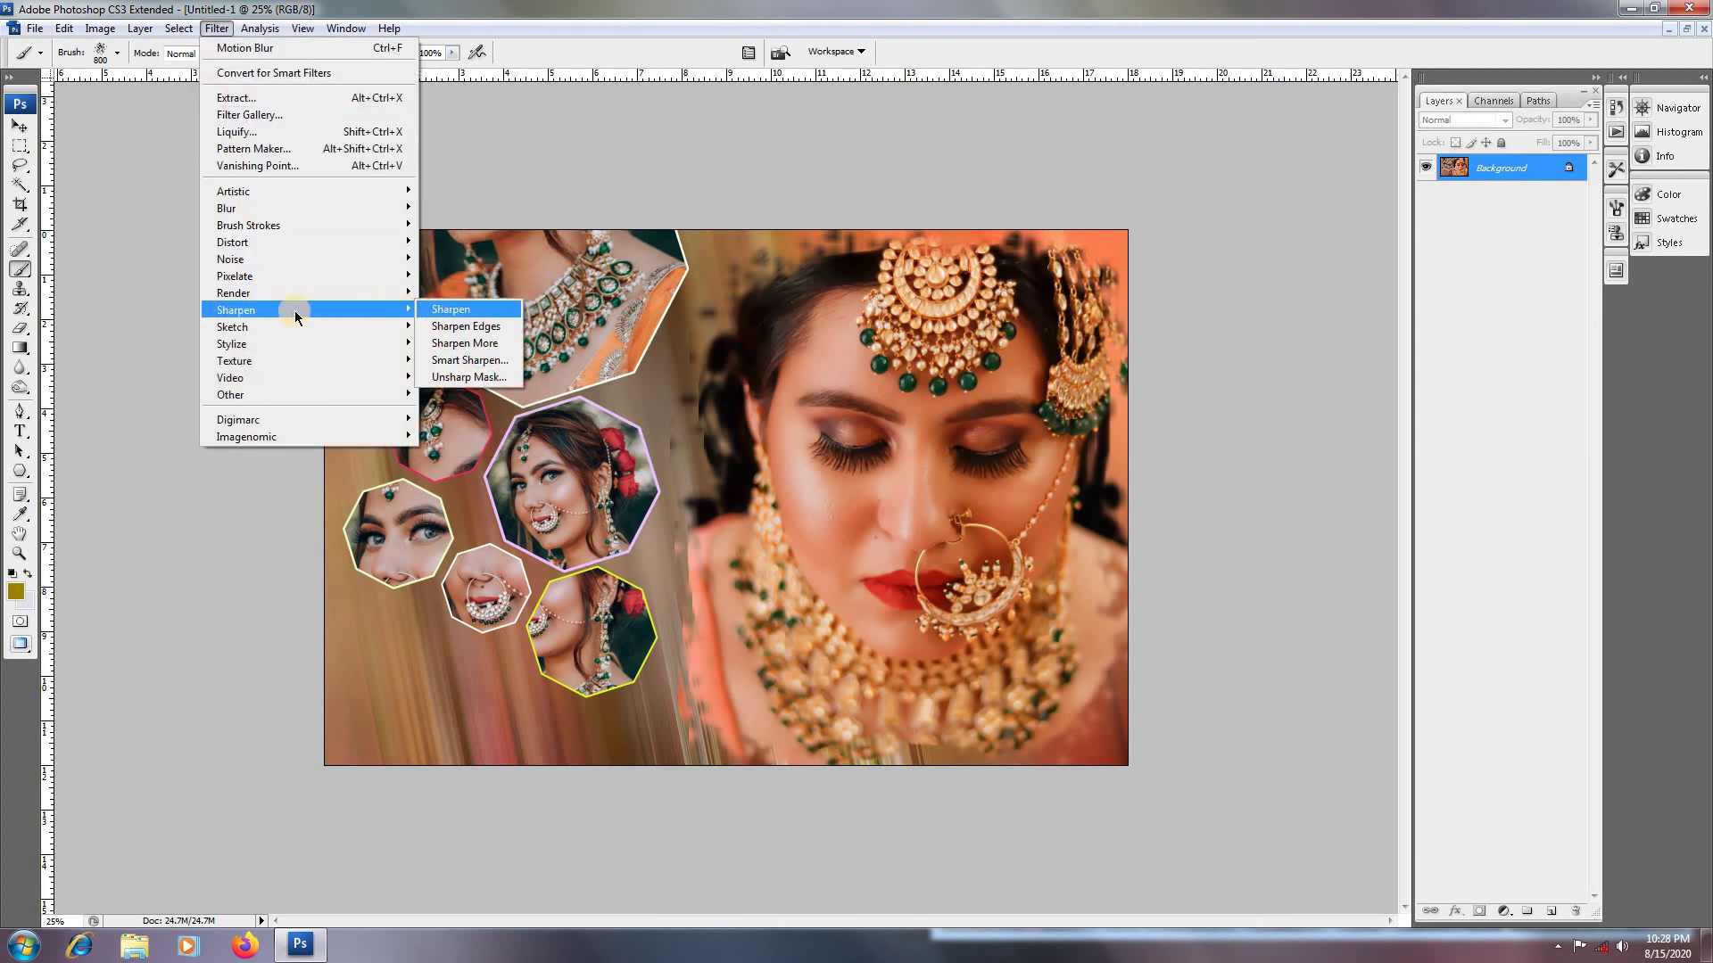
pyautogui.click(496, 361)
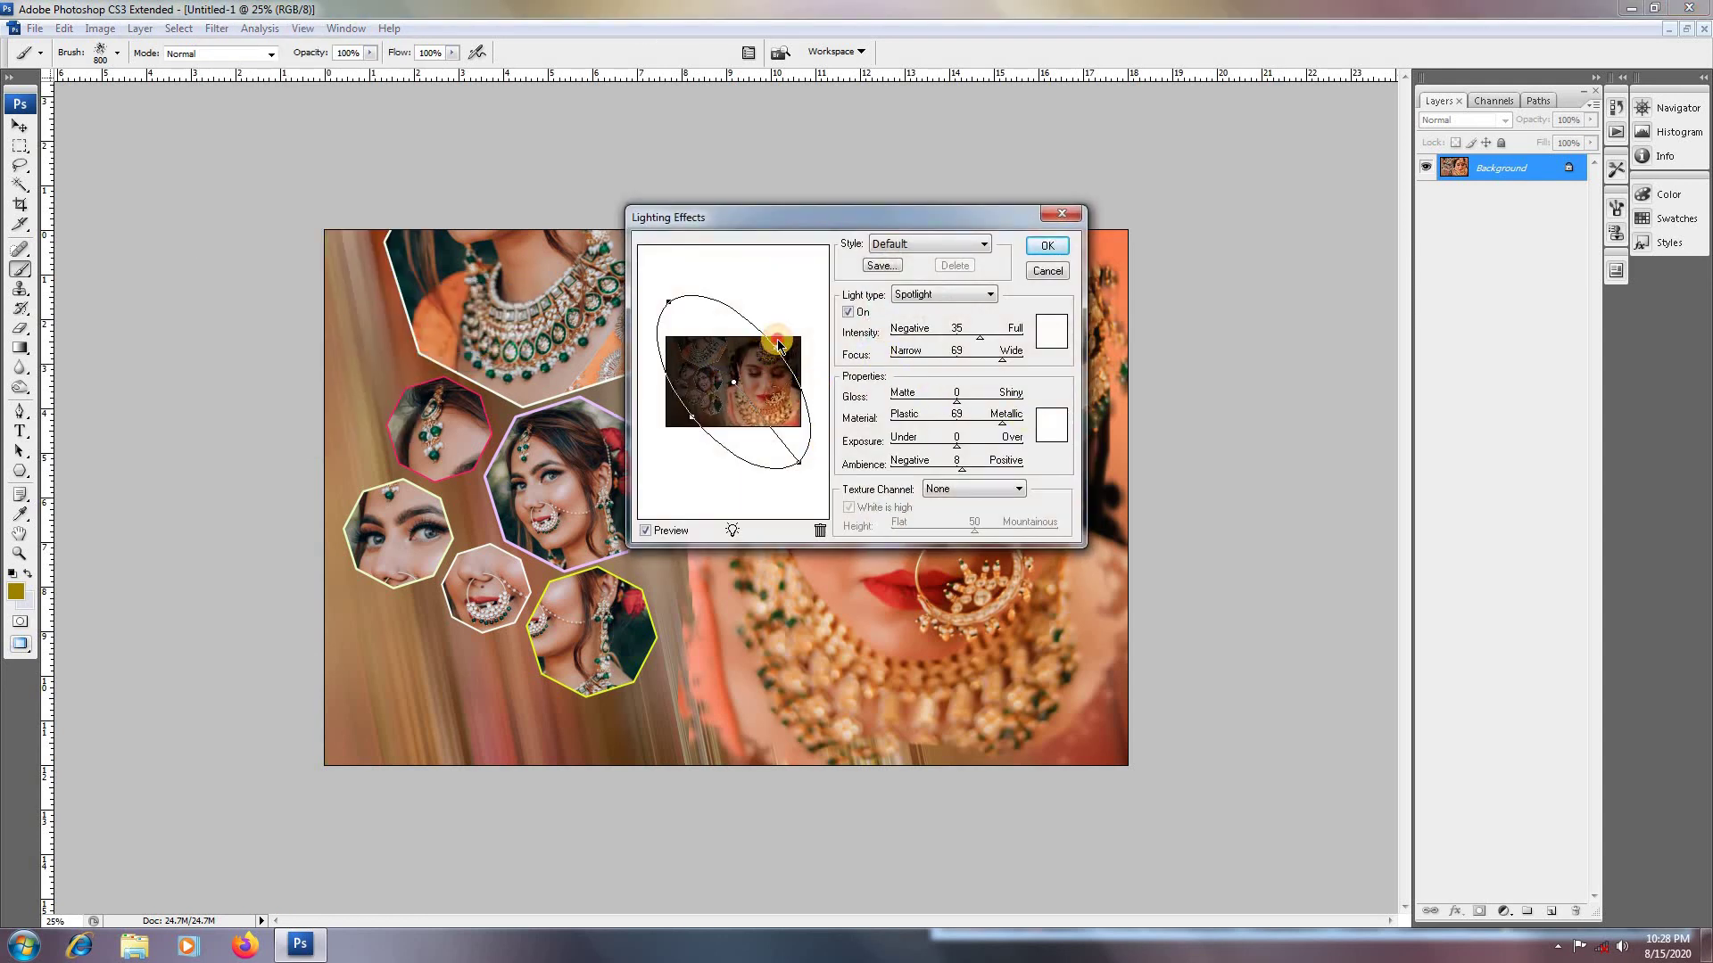
pyautogui.moveTo(777, 351); pyautogui.dragTo(783, 348)
pyautogui.click(1047, 248)
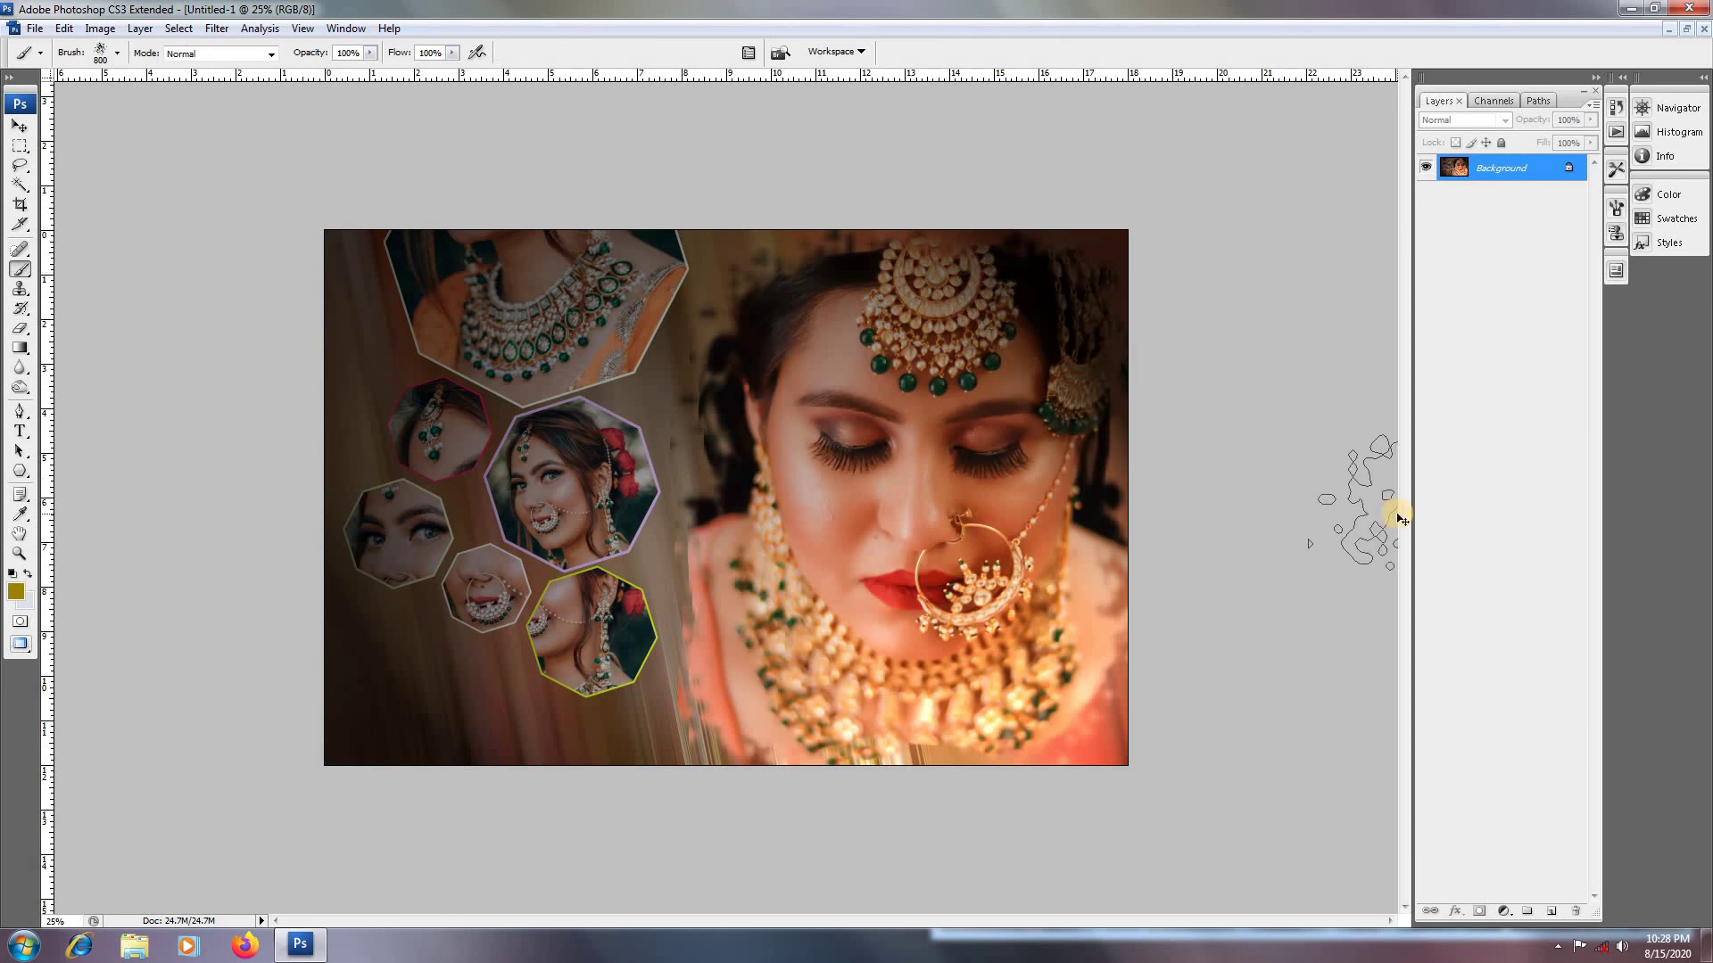
pyautogui.hotkey('ctrl', 'z')
# Step: Try Lighting Effects with the Default Spotlight shifted up and left toward the polygon frames, and undo it
pyautogui.click(216, 28)
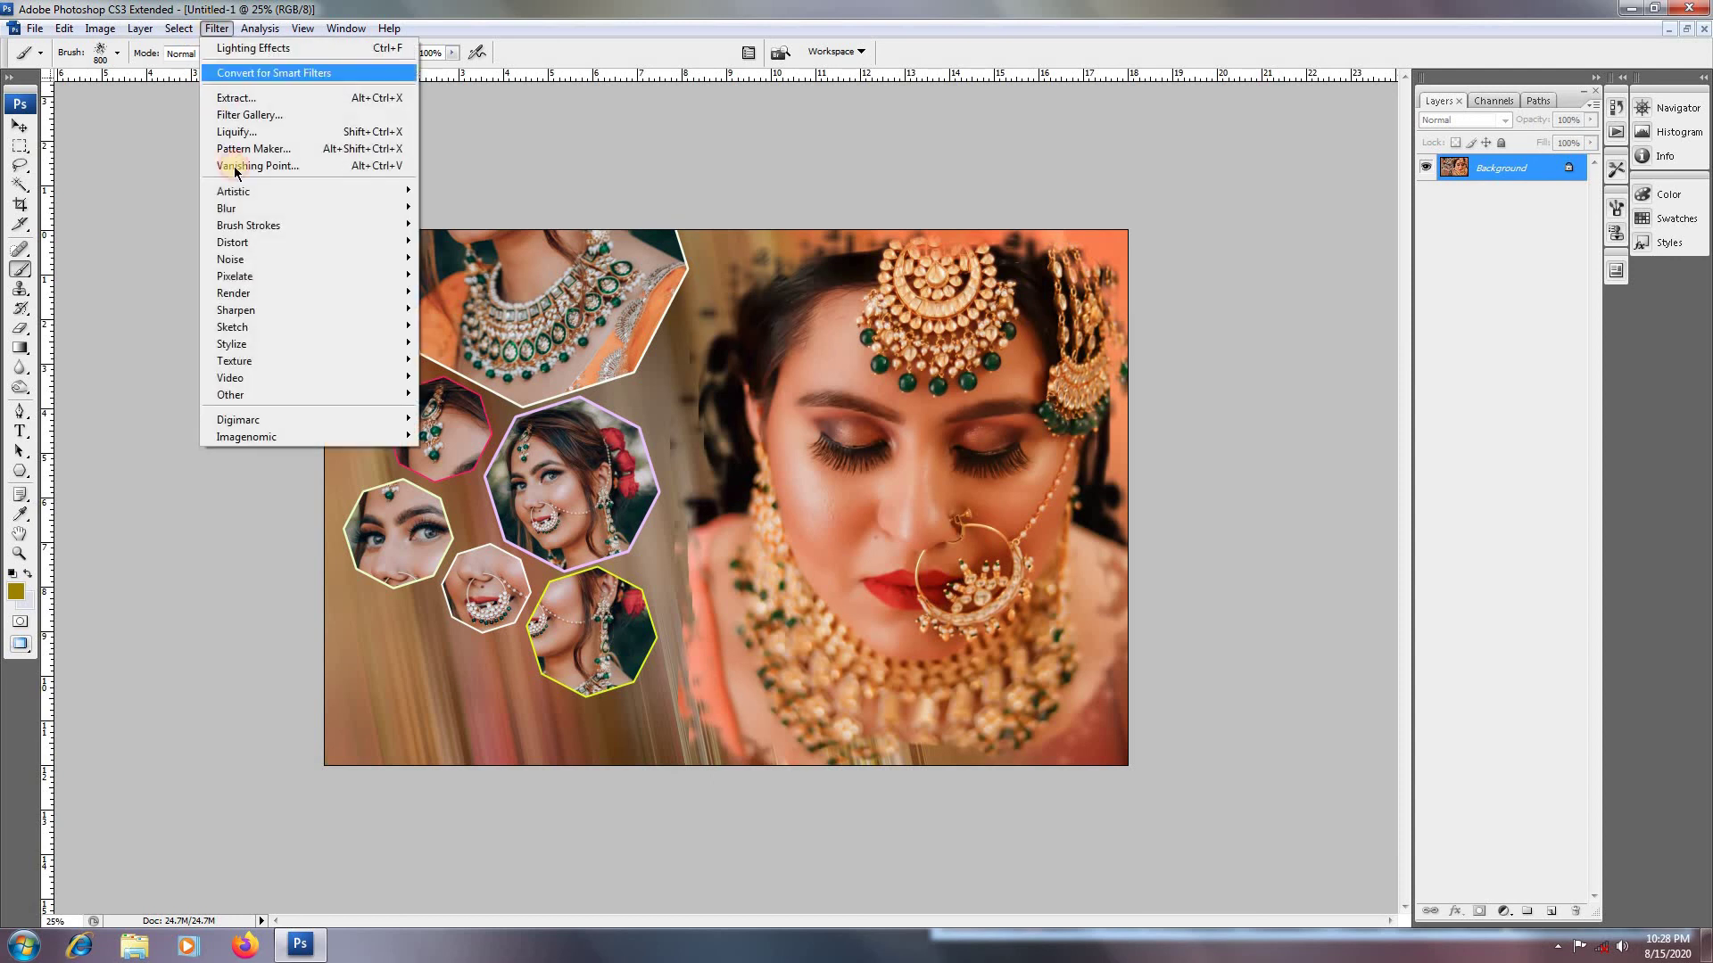
pyautogui.moveTo(236, 293)
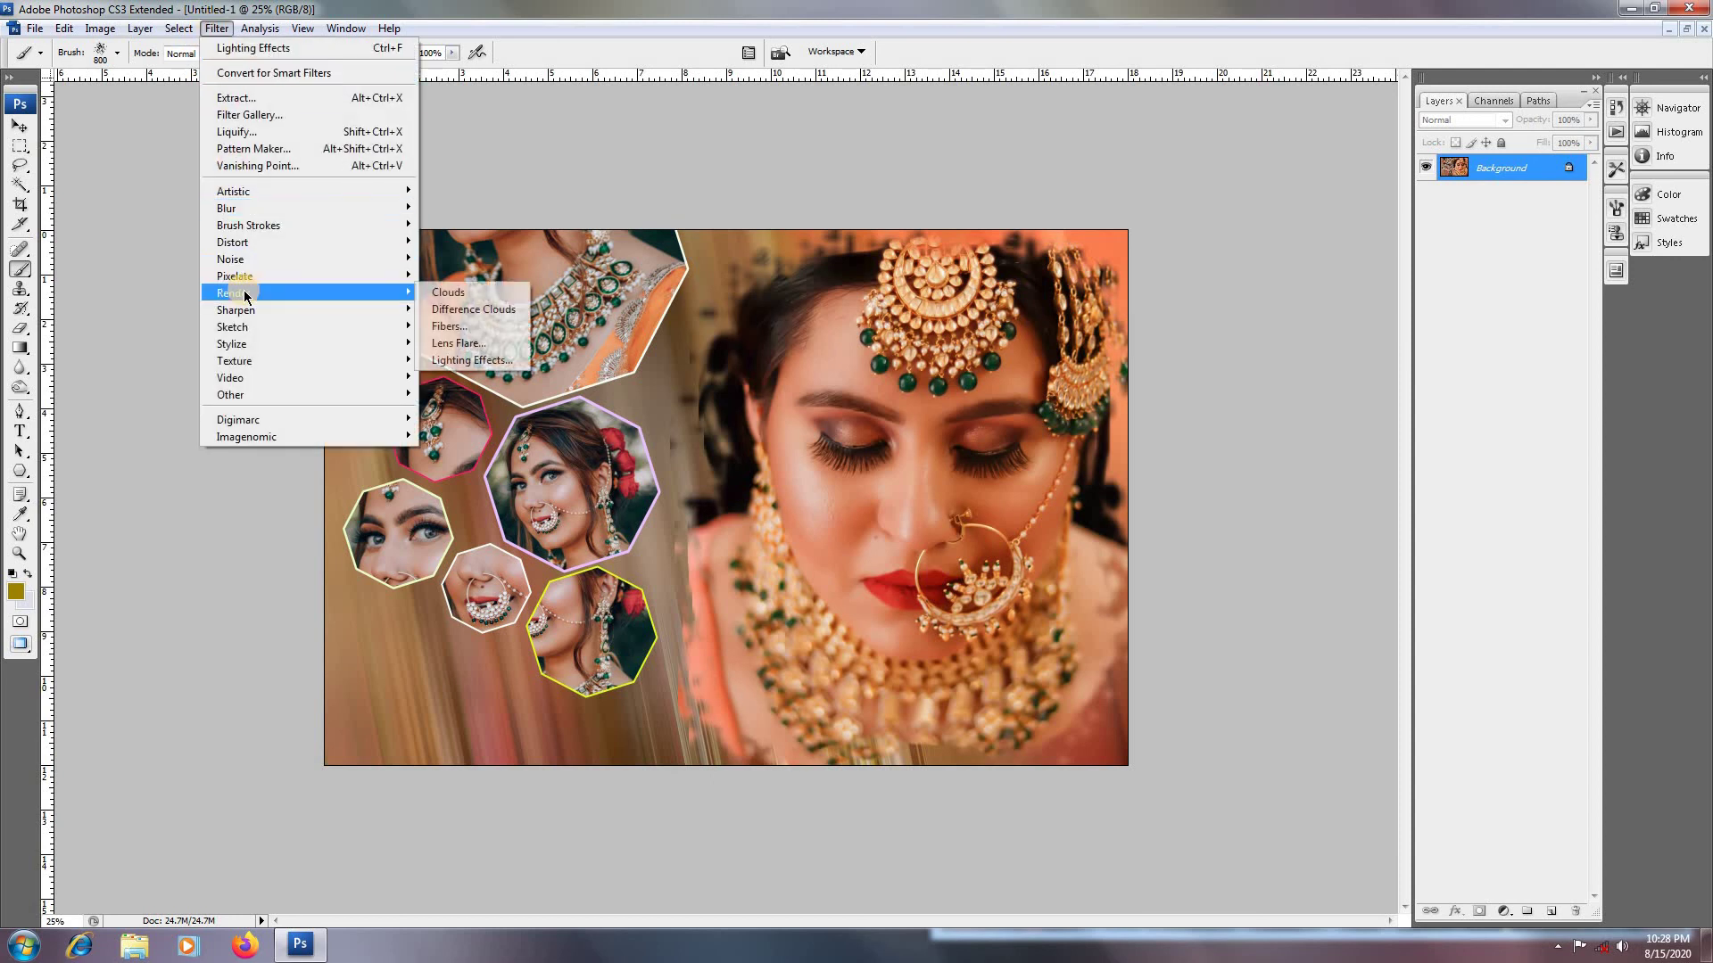
pyautogui.click(474, 361)
pyautogui.moveTo(734, 386); pyautogui.dragTo(711, 369)
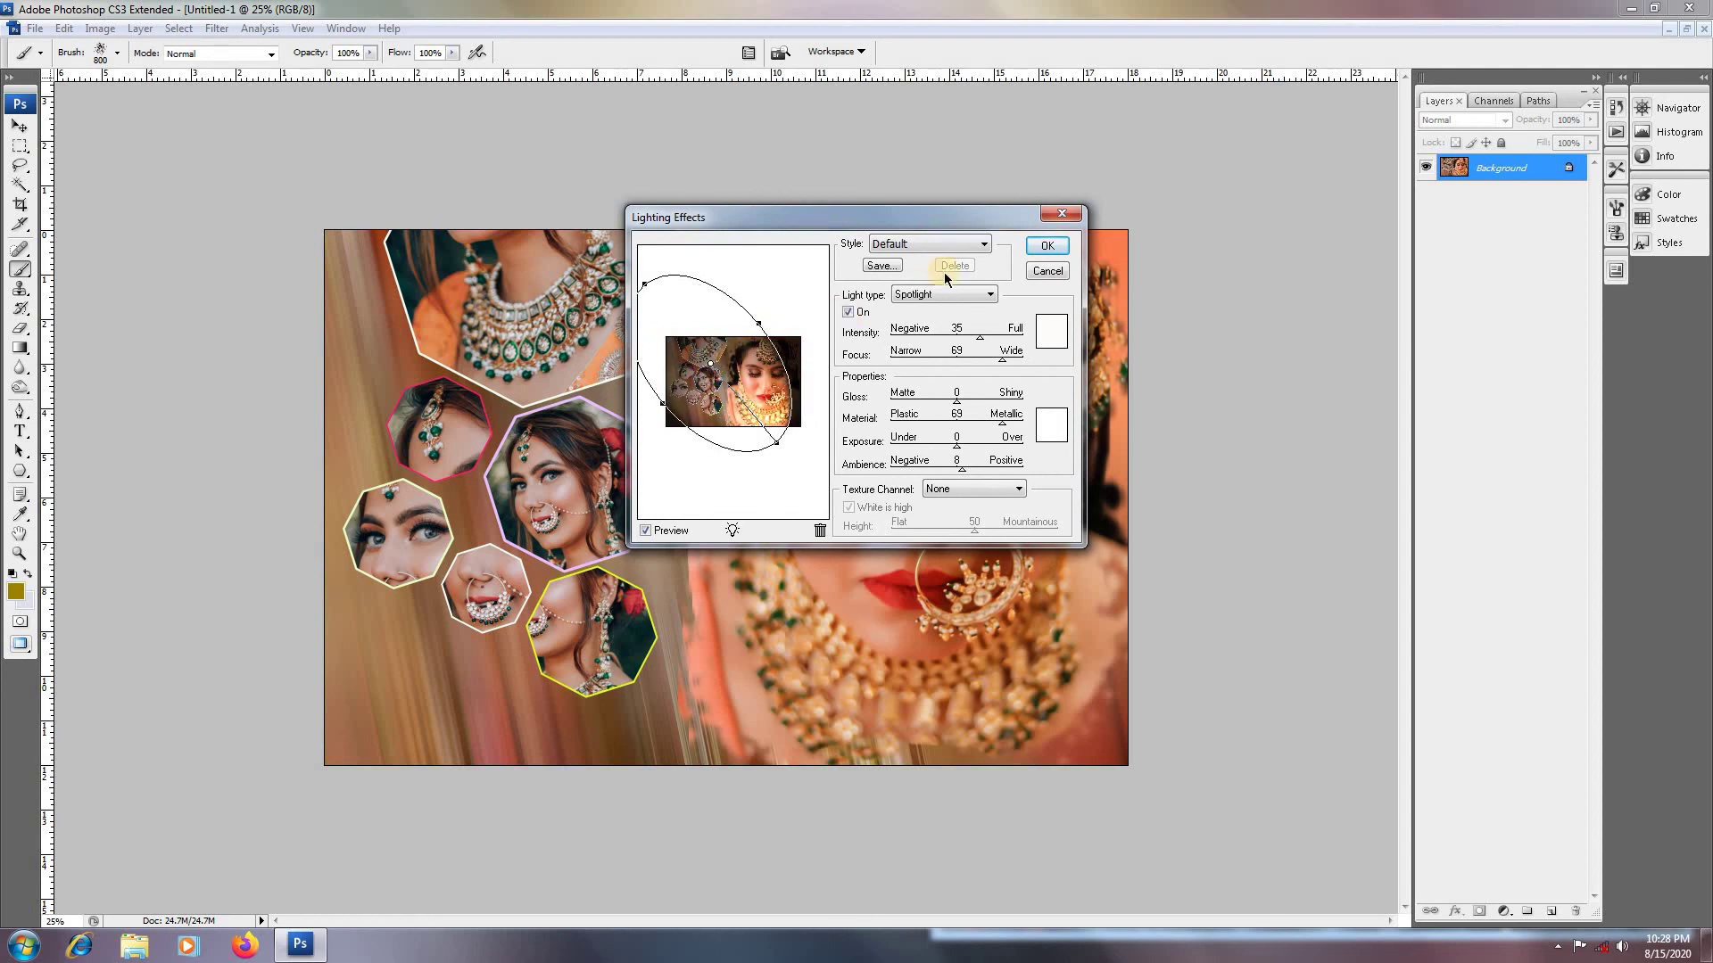
pyautogui.click(1048, 248)
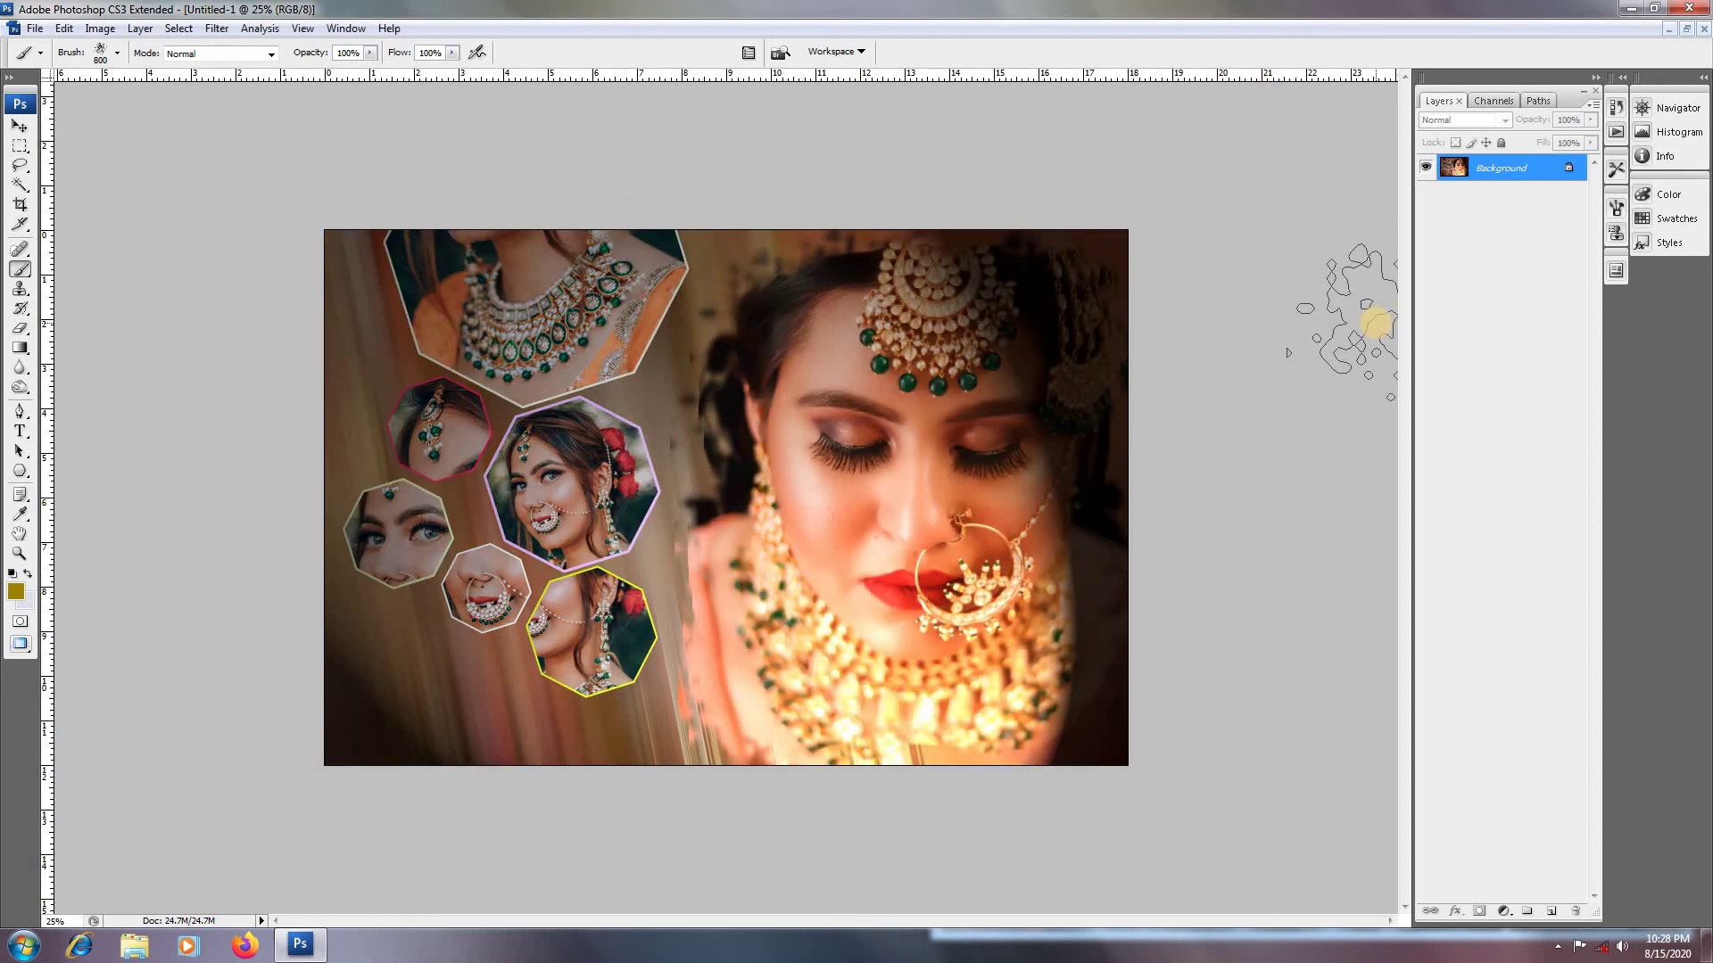
pyautogui.hotkey('ctrl', 'z')
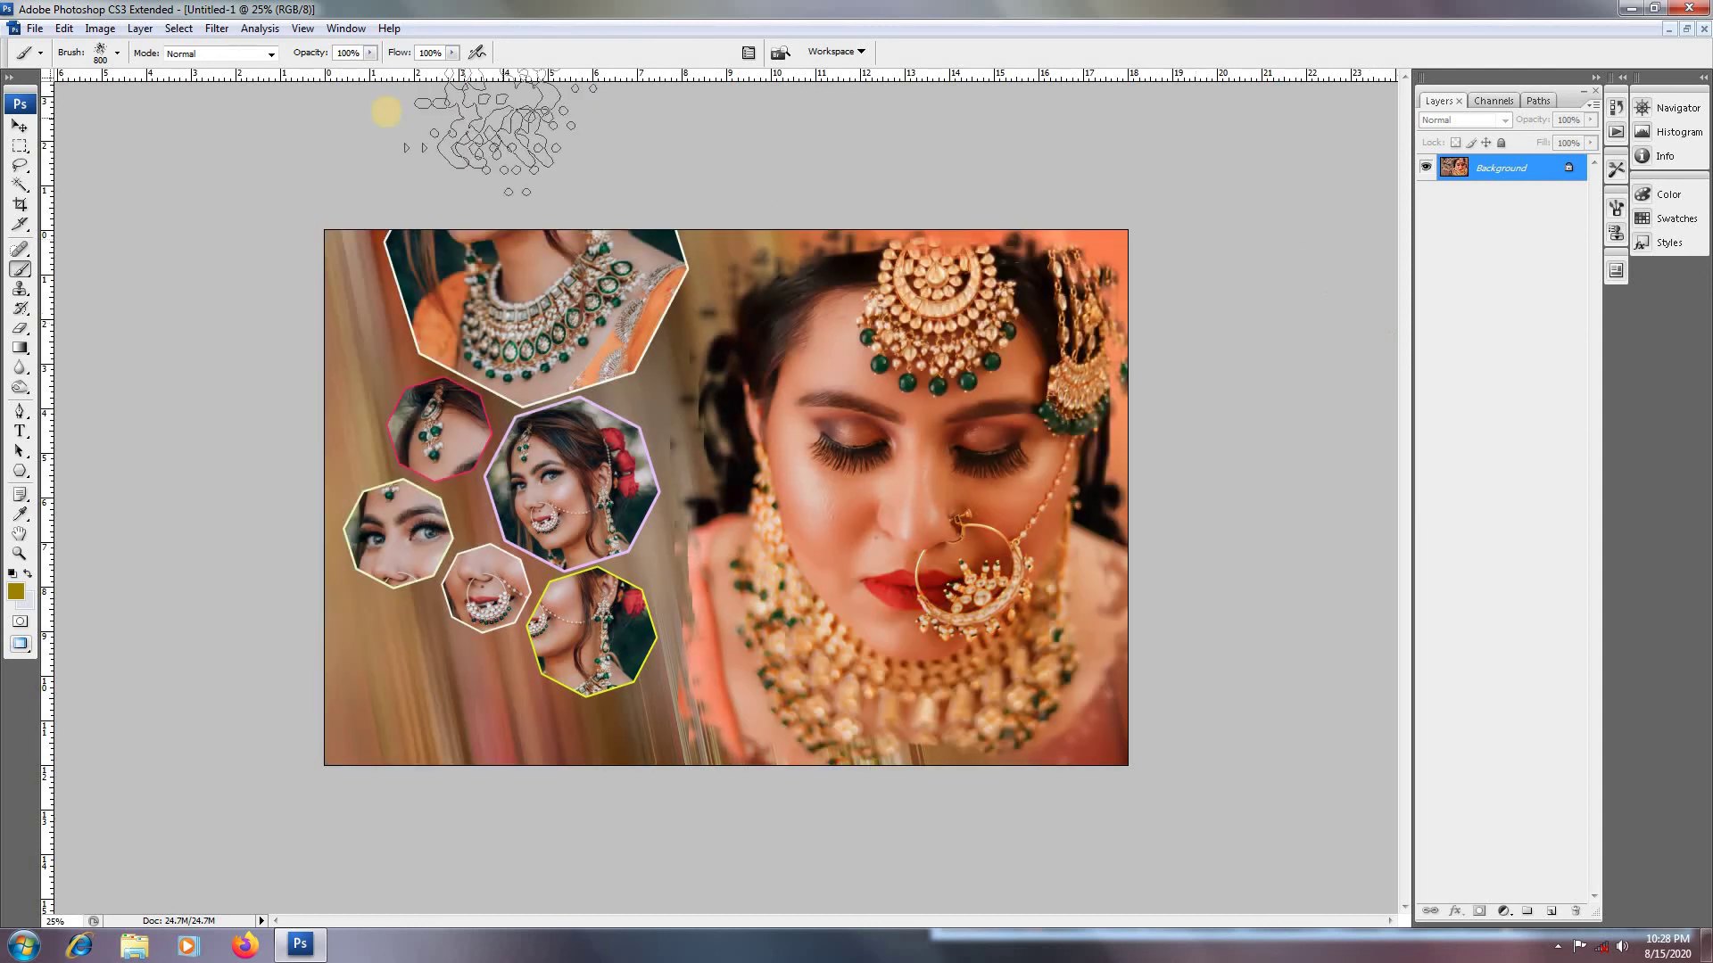
# Step: Apply Lighting Effects with the Default Spotlight, widening and stretching its ellipse and centring it slightly left of the page's middle
pyautogui.click(217, 29)
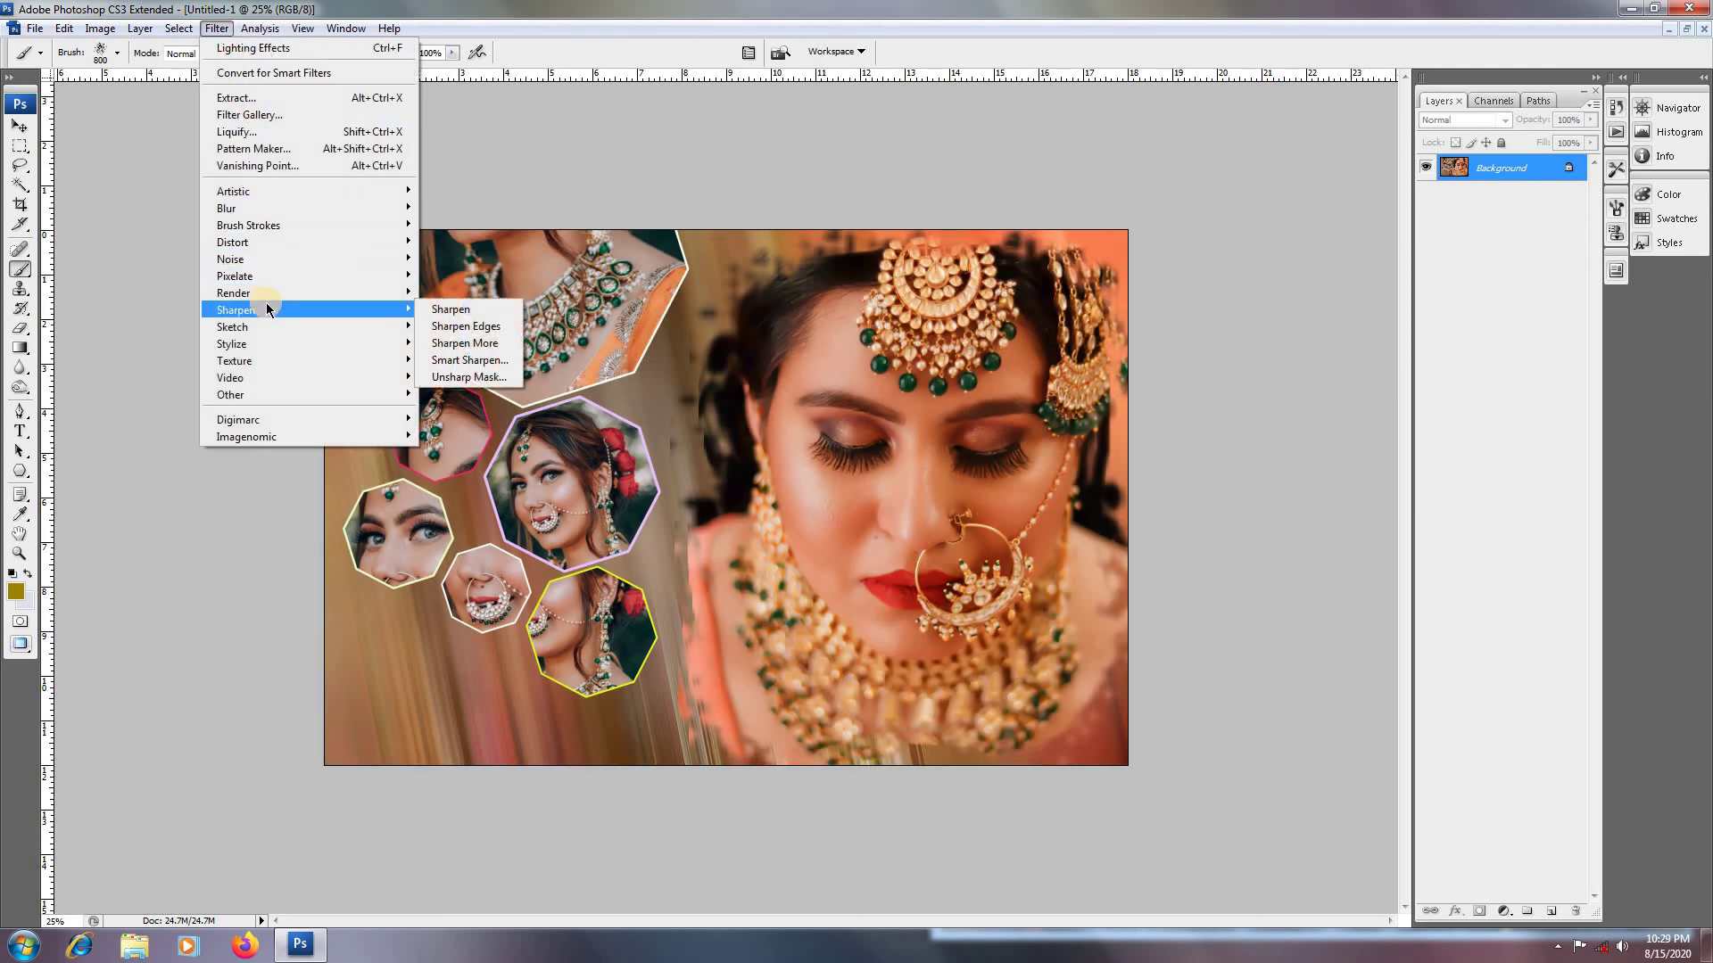
pyautogui.moveTo(421, 304)
pyautogui.click(426, 360)
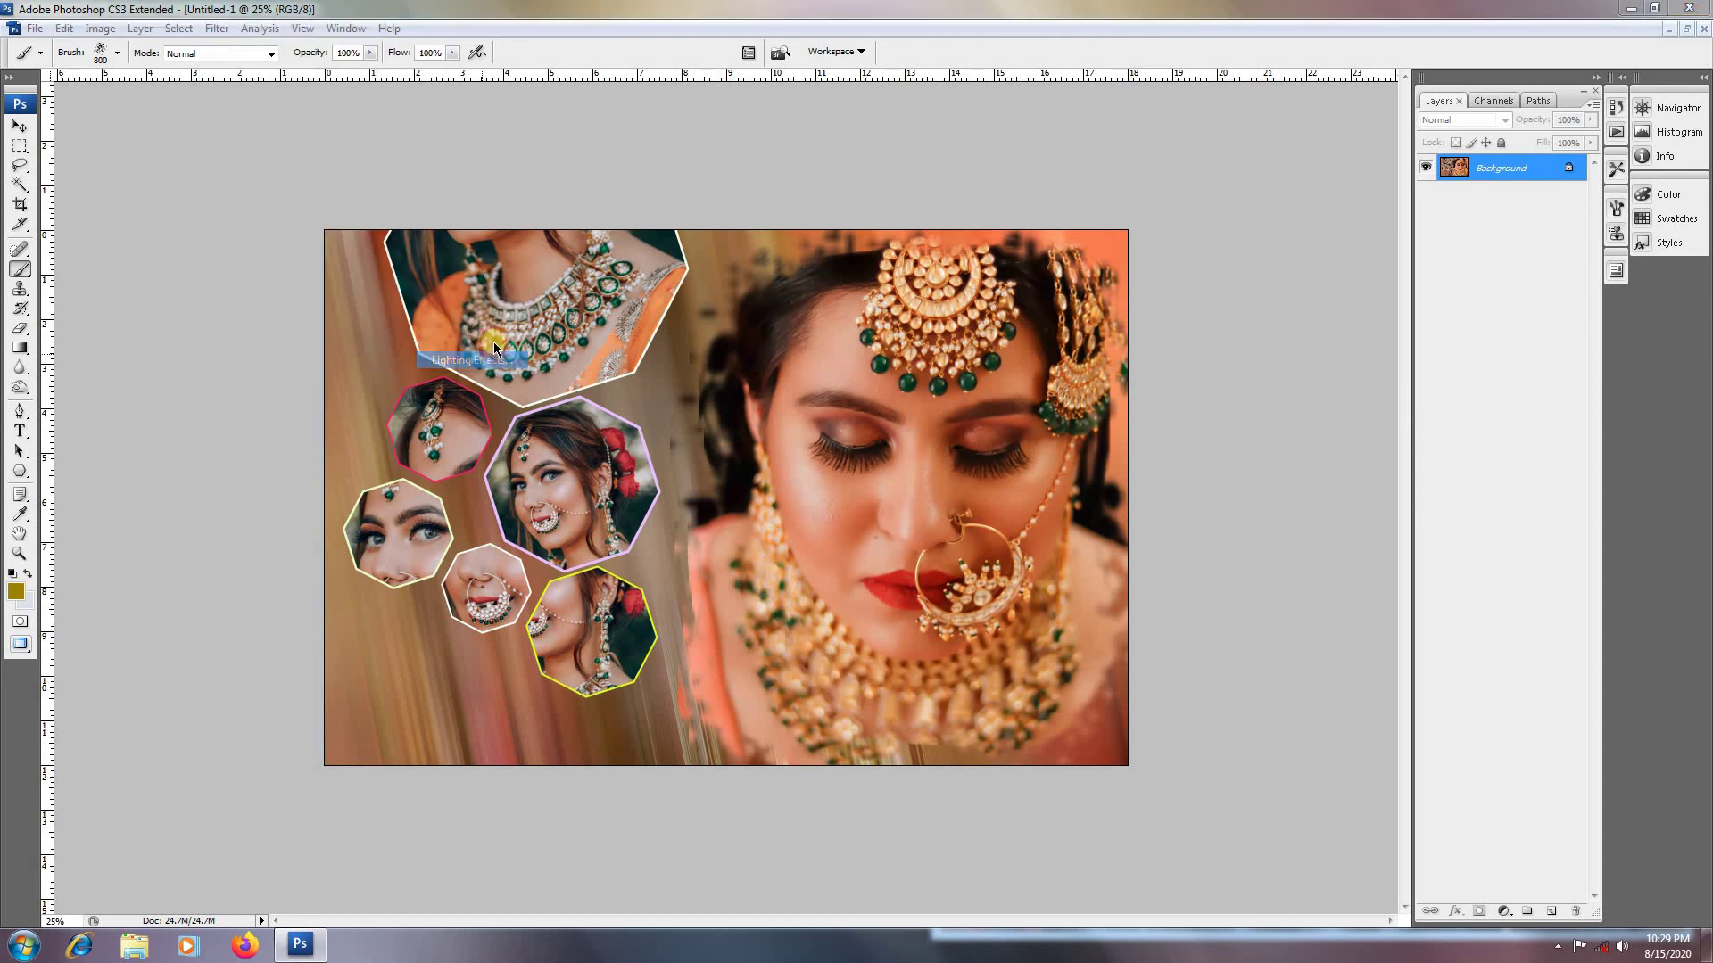
pyautogui.moveTo(794, 346); pyautogui.dragTo(776, 309)
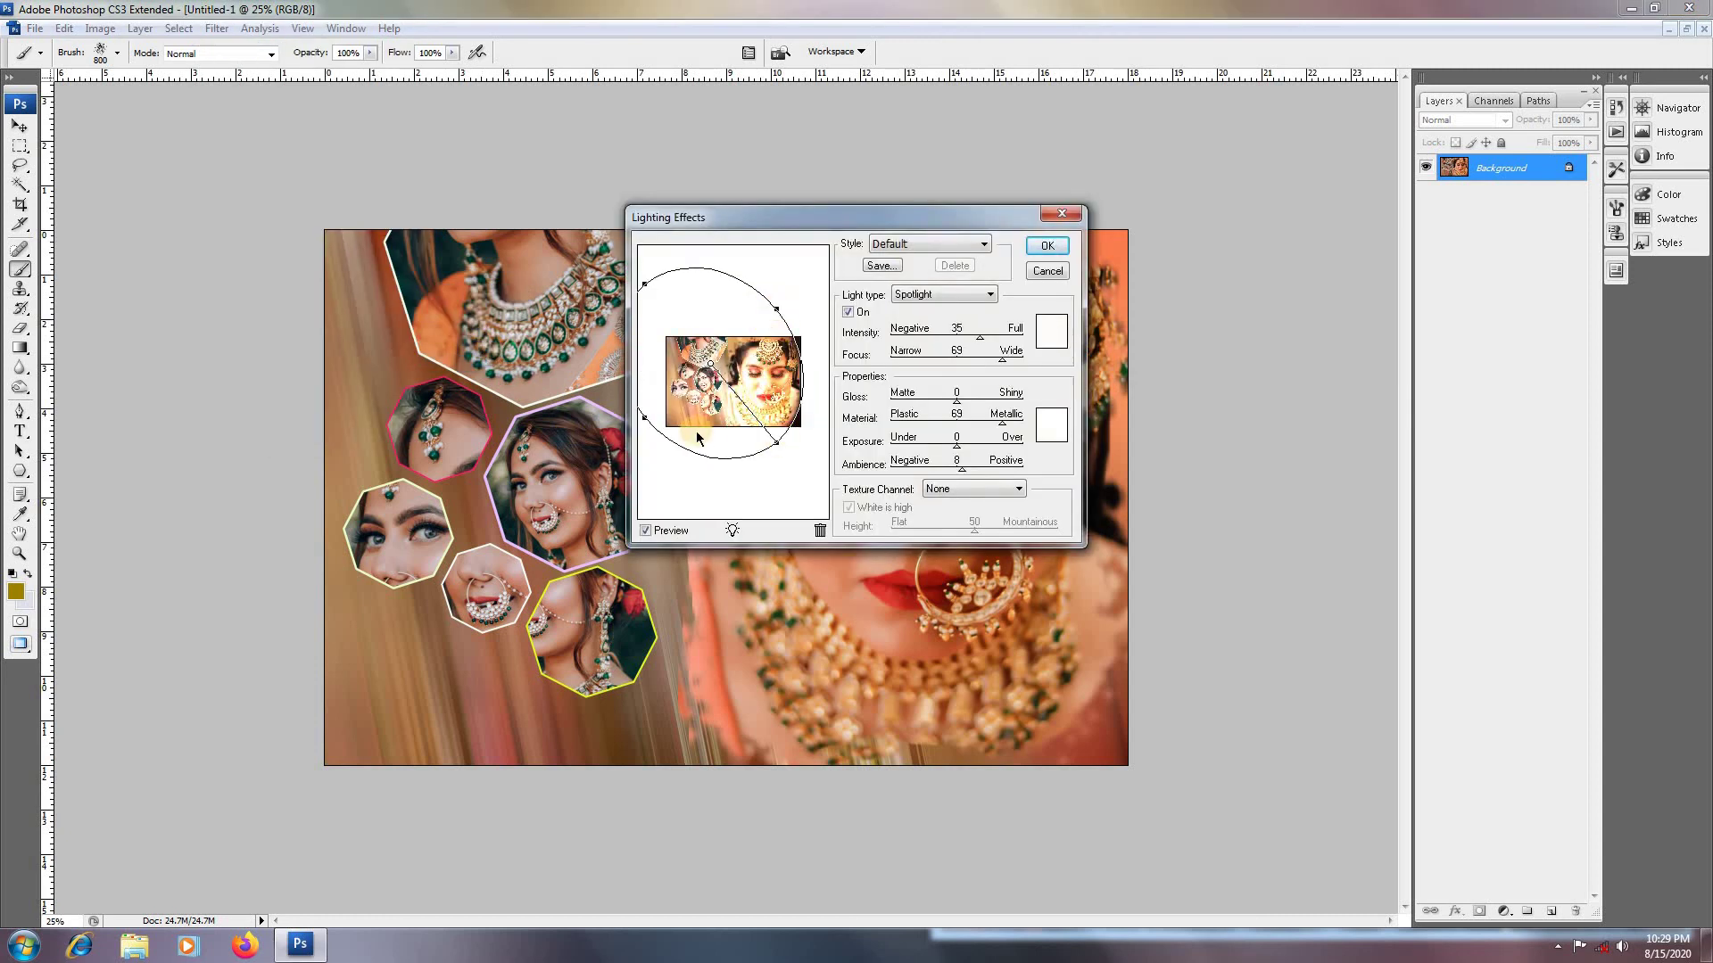
pyautogui.moveTo(711, 368); pyautogui.dragTo(782, 429)
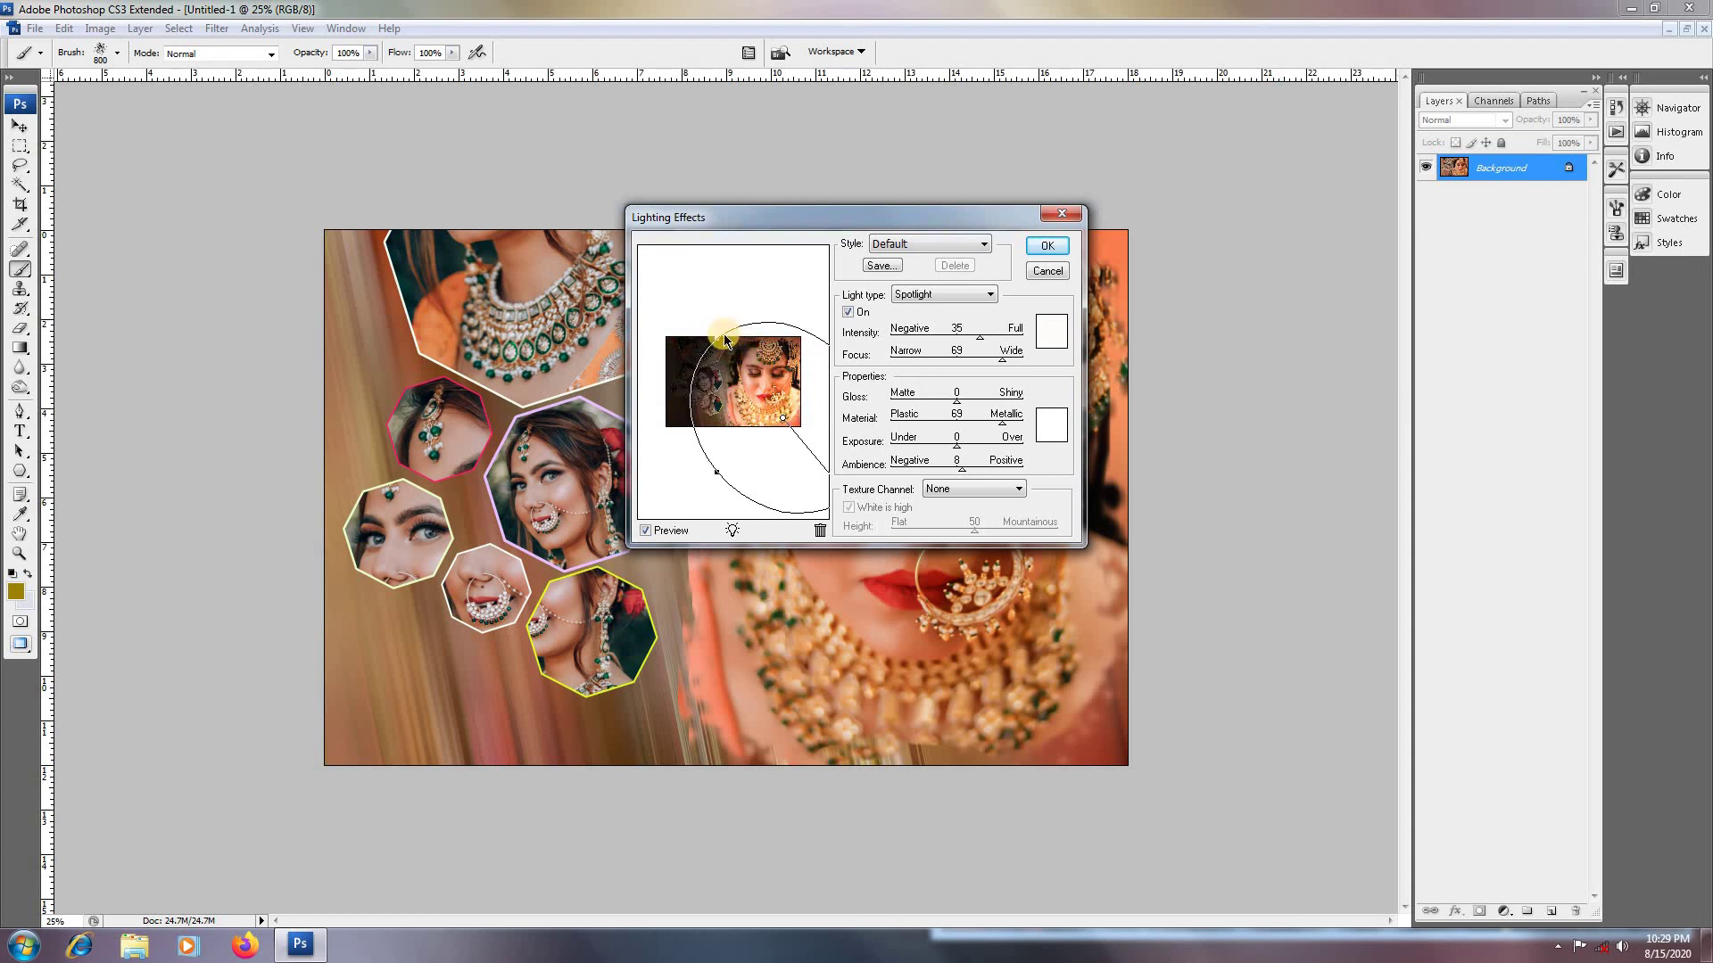
pyautogui.moveTo(718, 342); pyautogui.dragTo(653, 361)
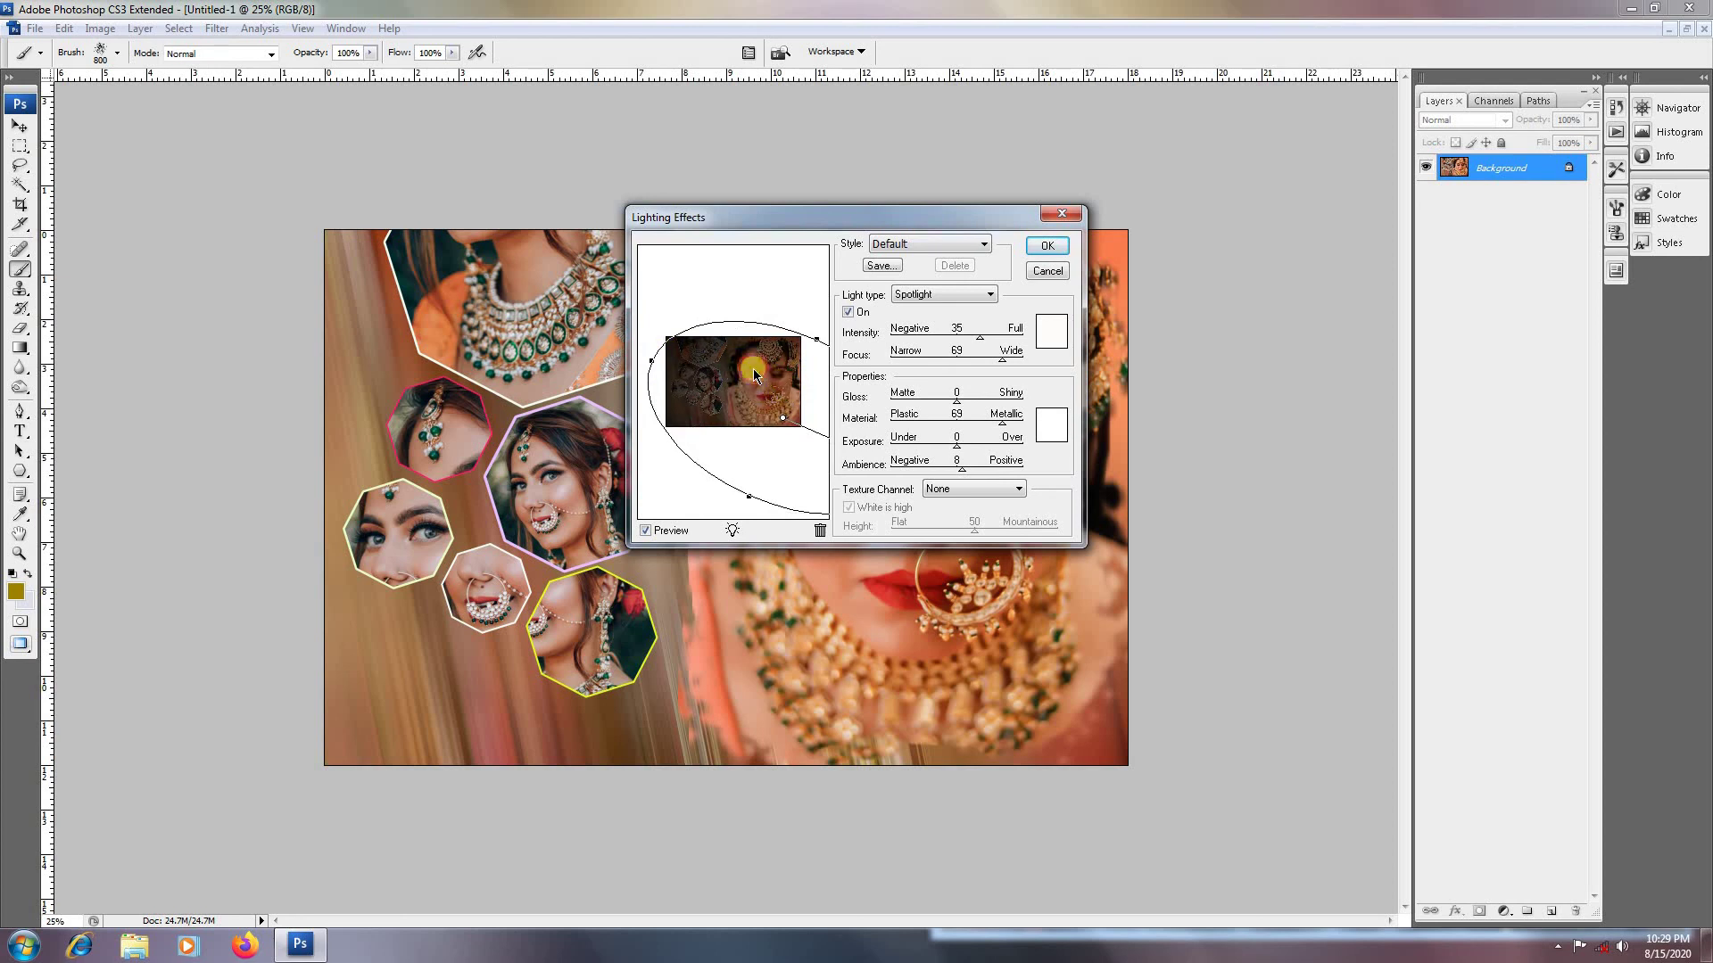
pyautogui.moveTo(778, 420); pyautogui.dragTo(712, 388)
pyautogui.click(1047, 246)
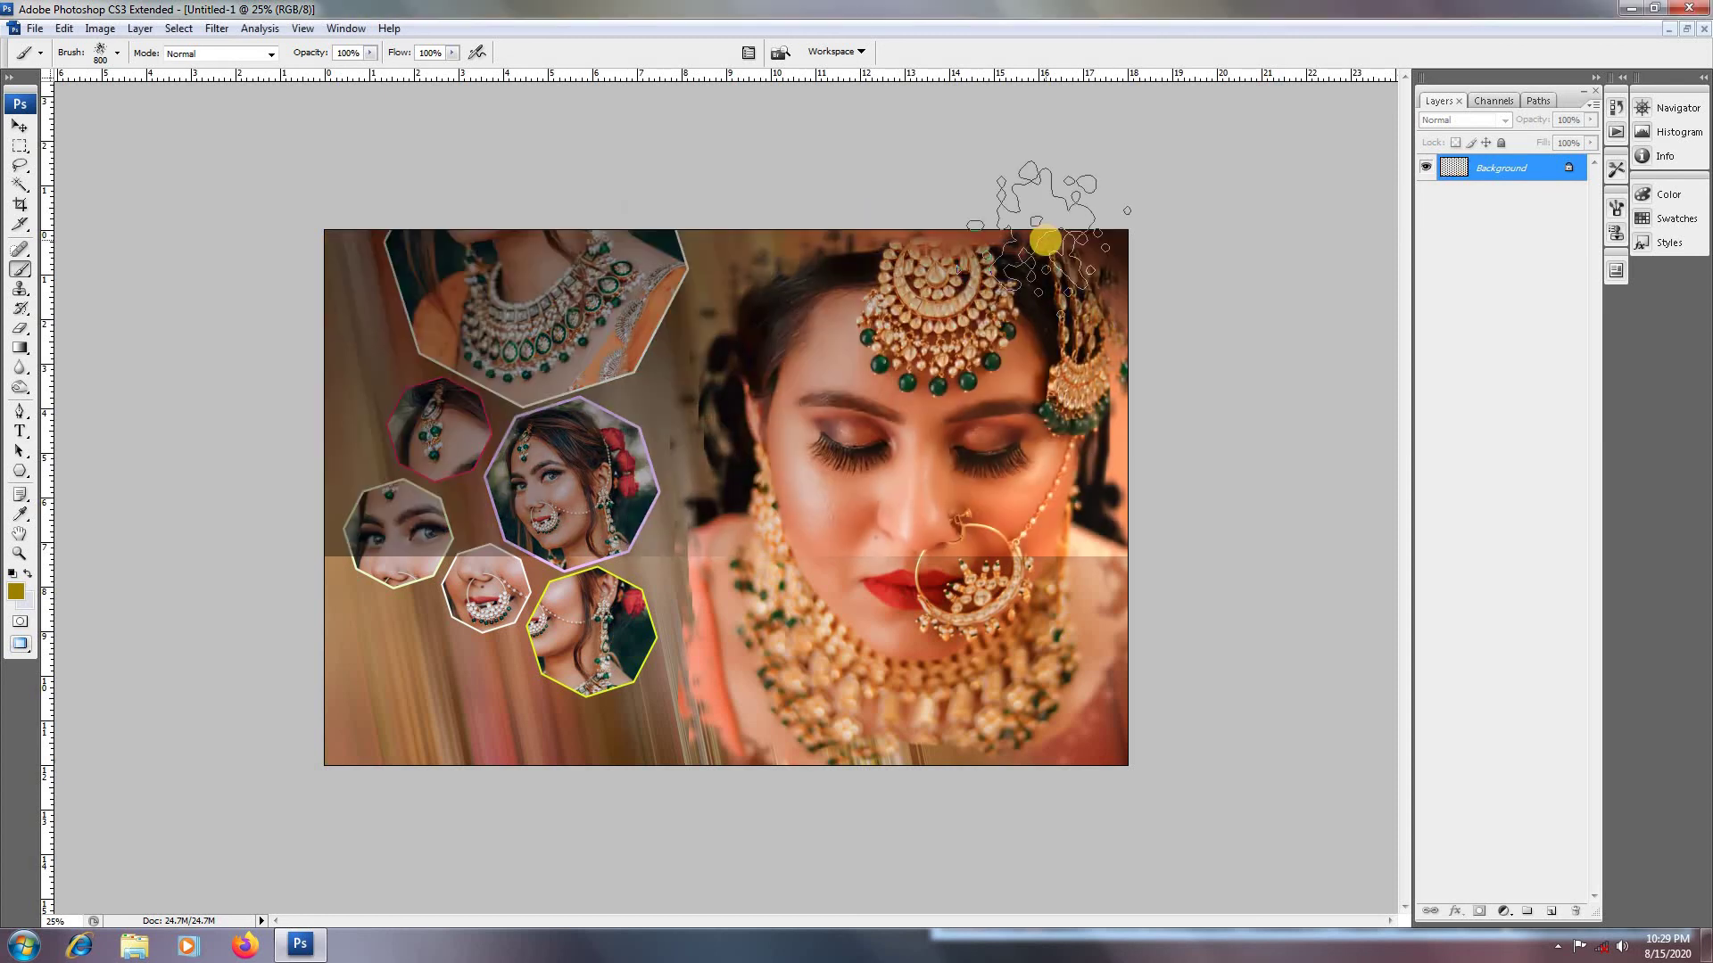